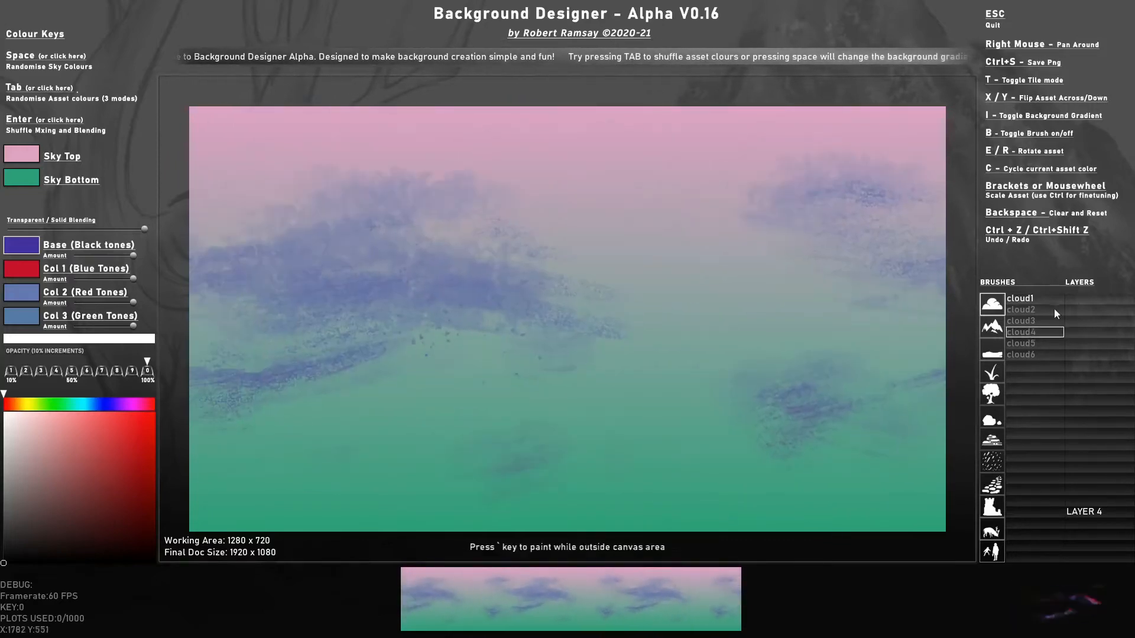
Choose the cloud3 brush and stamp six overlapping clouds across the sky
{"action": "left_click", "coordinate": [1023, 309]}
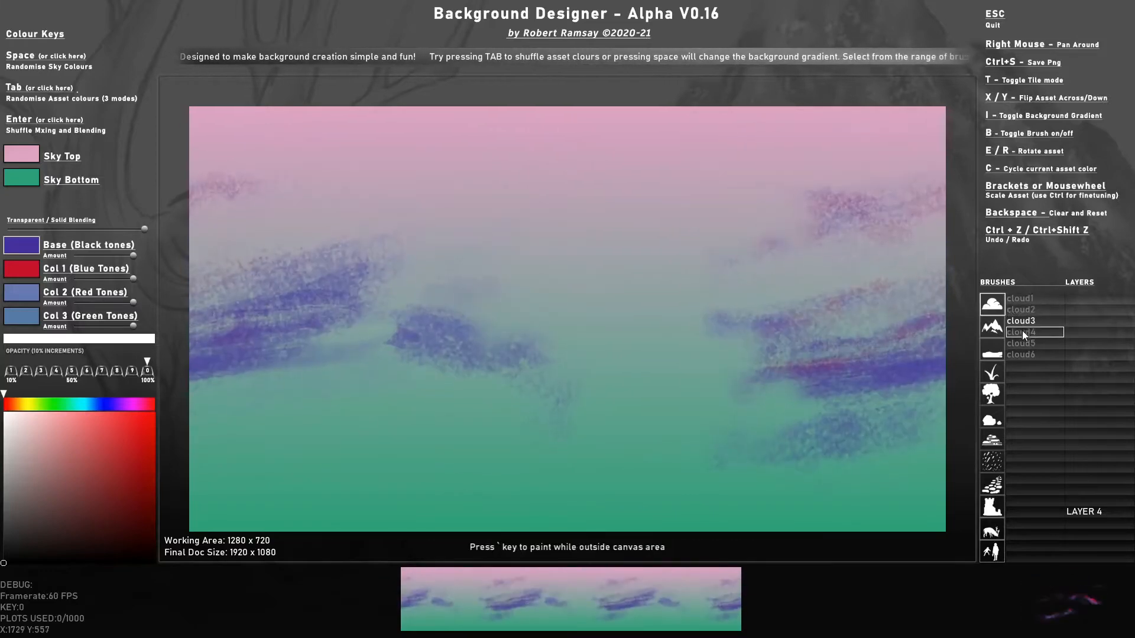
{"action": "left_click", "coordinate": [1023, 319]}
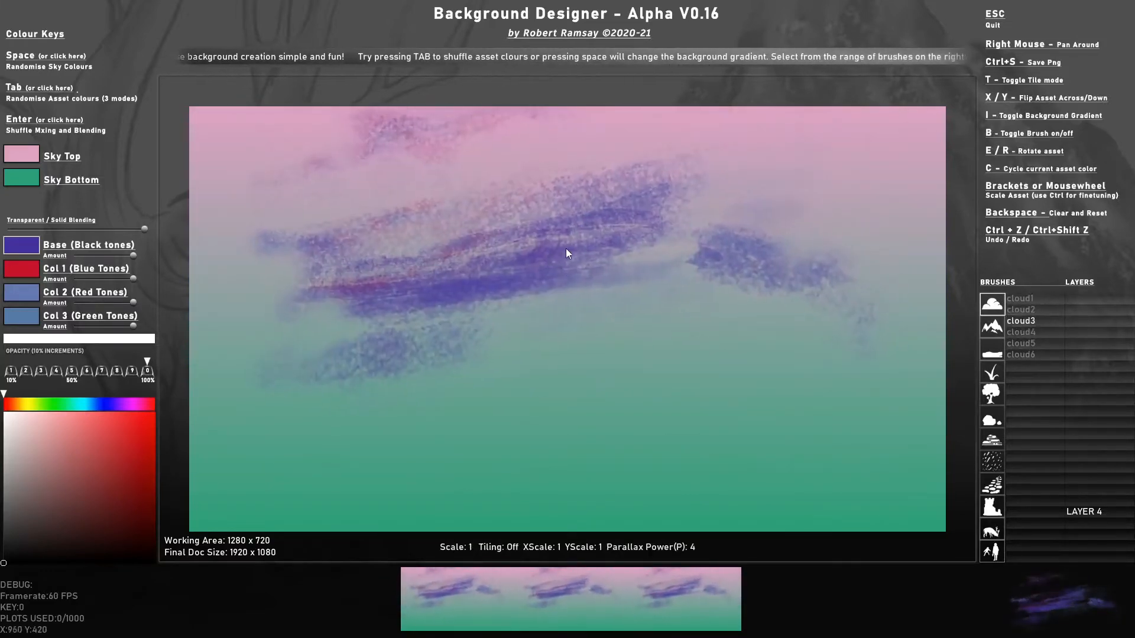
{"action": "left_click", "coordinate": [566, 248]}
{"action": "left_click", "coordinate": [742, 342]}
{"action": "left_click", "coordinate": [832, 174]}
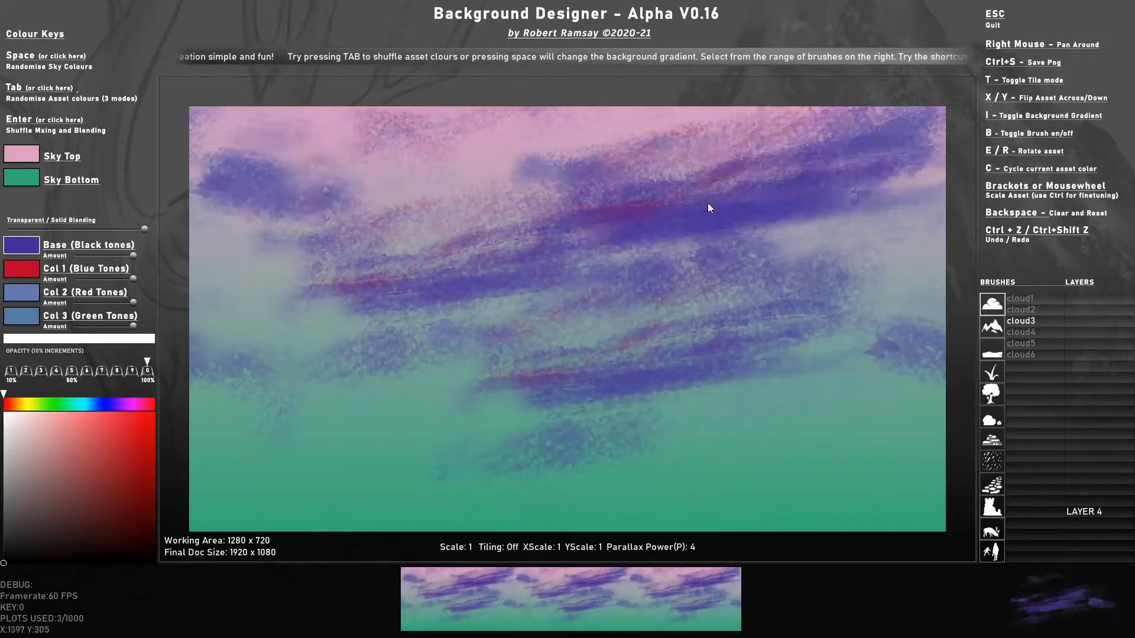
{"action": "left_click", "coordinate": [707, 204]}
{"action": "left_click", "coordinate": [495, 244]}
{"action": "left_click", "coordinate": [497, 340]}
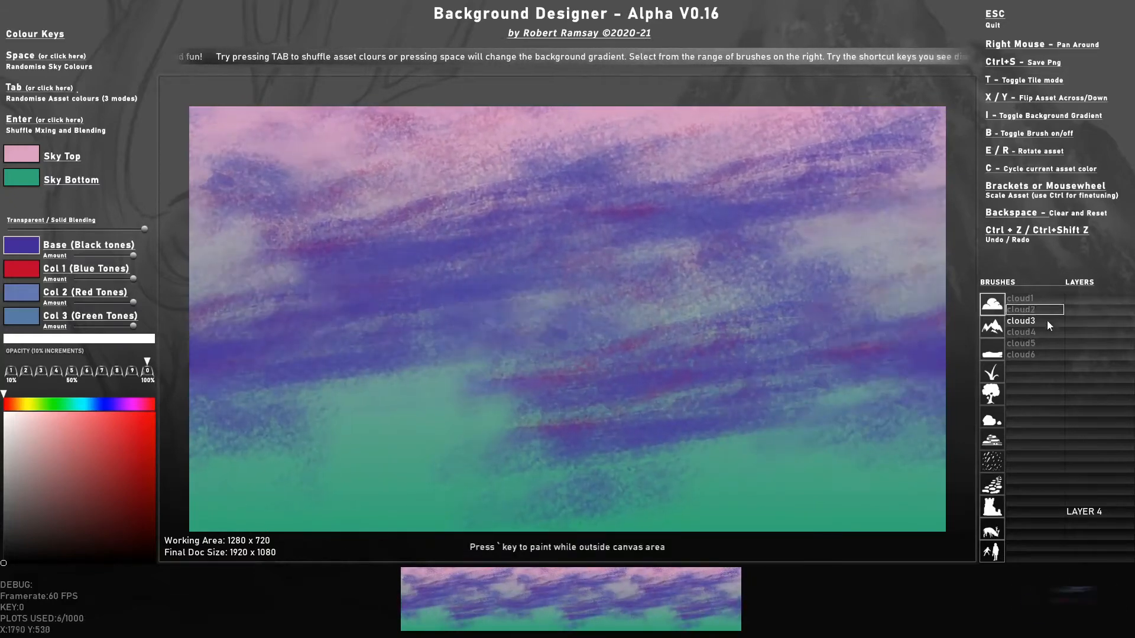
Choose the cloud4 brush and stamp thirteen overlapping clouds across the canvas
{"action": "left_click", "coordinate": [1035, 331]}
{"action": "left_click", "coordinate": [666, 264]}
{"action": "left_click", "coordinate": [366, 239]}
{"action": "left_click", "coordinate": [352, 193]}
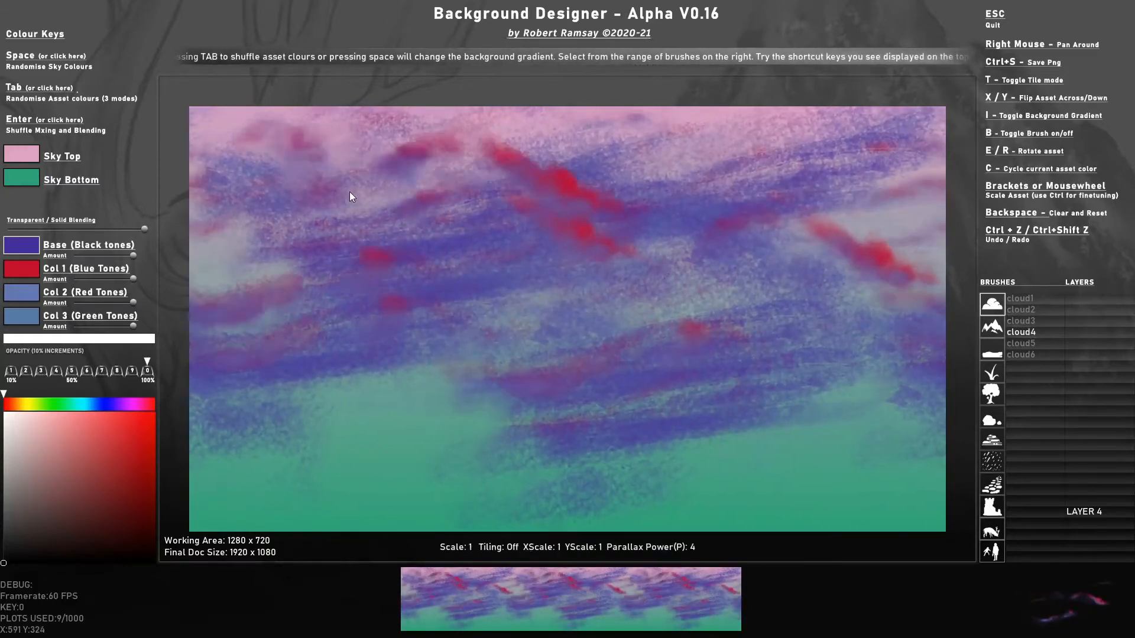
{"action": "left_click", "coordinate": [390, 308]}
{"action": "left_click", "coordinate": [385, 359]}
{"action": "left_click", "coordinate": [678, 375]}
{"action": "left_click", "coordinate": [708, 259]}
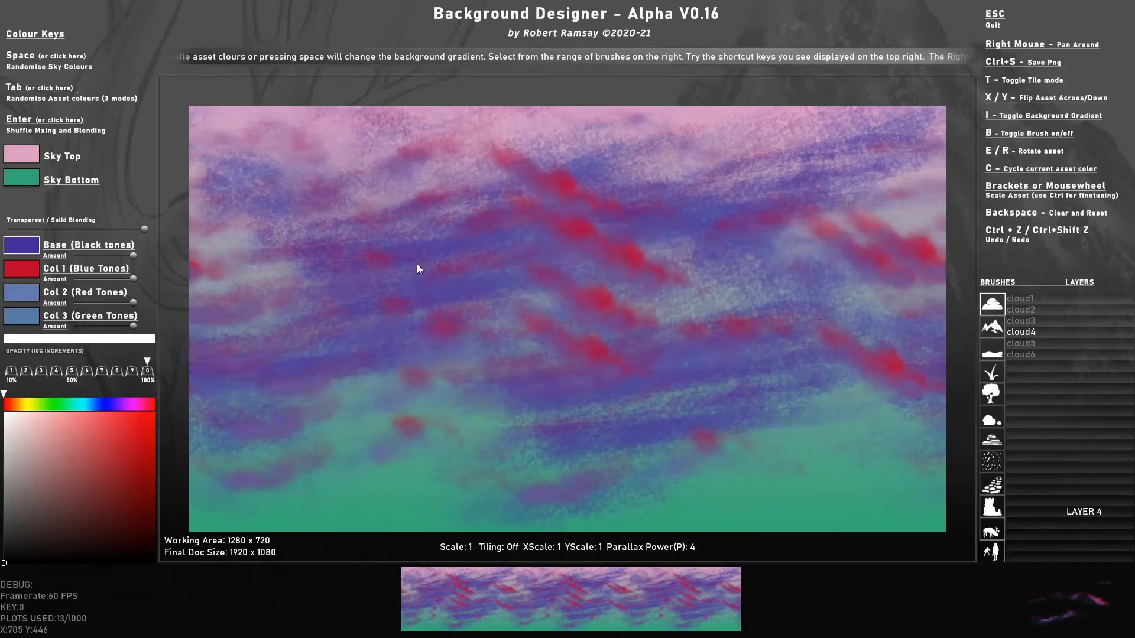
{"action": "left_click", "coordinate": [417, 265]}
{"action": "left_click", "coordinate": [337, 332]}
{"action": "left_click", "coordinate": [516, 385]}
{"action": "left_click", "coordinate": [631, 363]}
{"action": "left_click", "coordinate": [558, 338]}
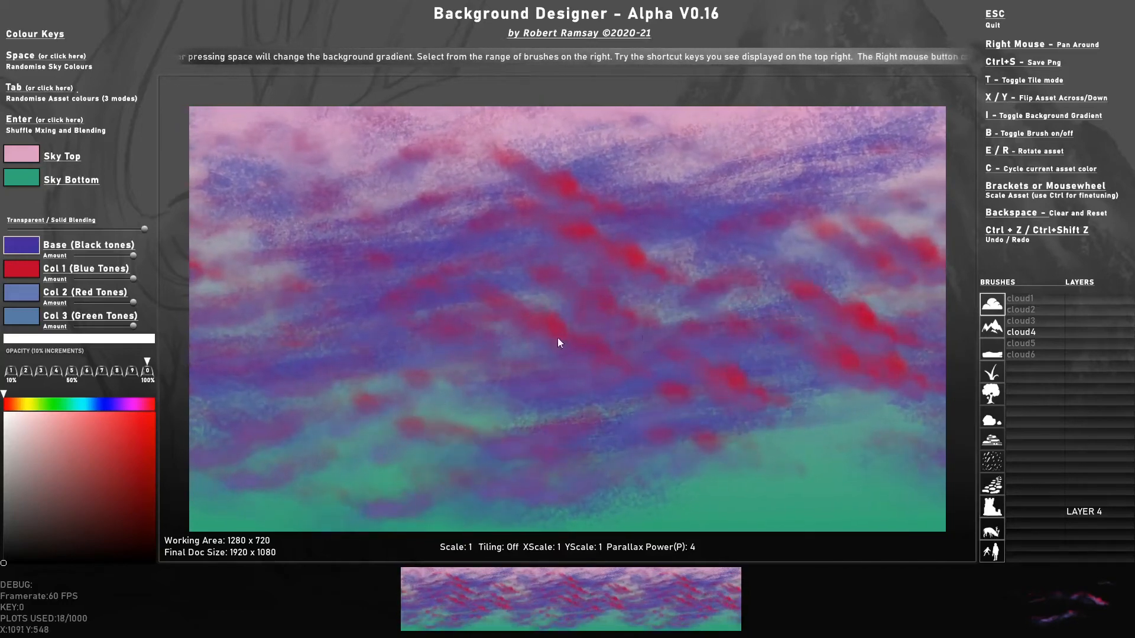
{"action": "left_click", "coordinate": [357, 364]}
Choose the cloud5 brush and stamp five large clouds over the upper and lower sky
{"action": "left_click", "coordinate": [1031, 343]}
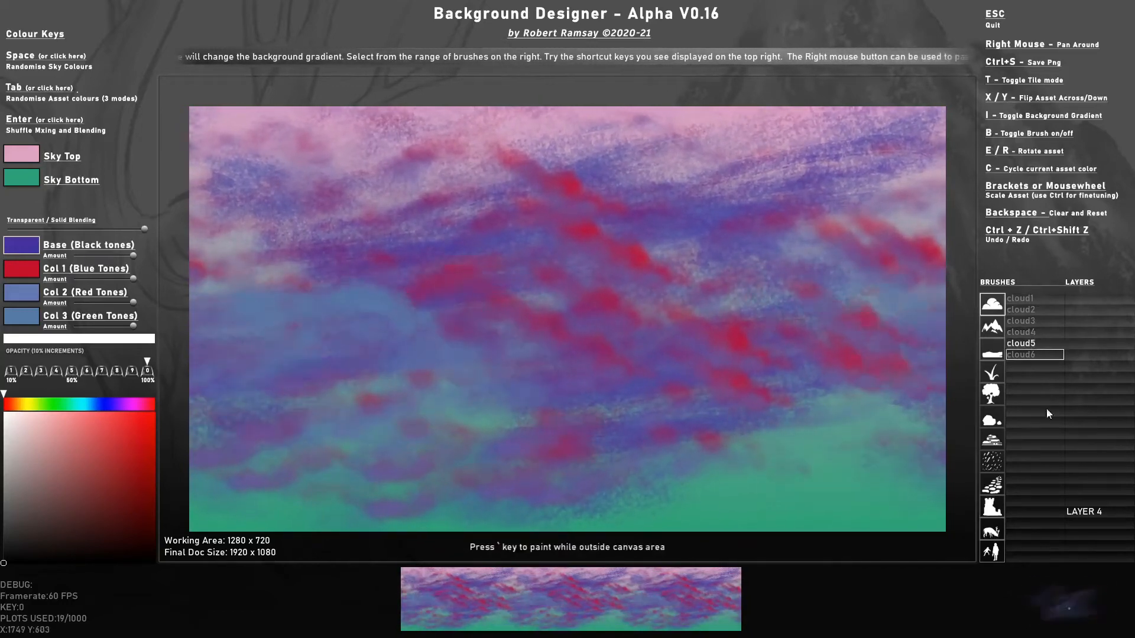
{"action": "left_click", "coordinate": [626, 208]}
{"action": "left_click", "coordinate": [304, 240]}
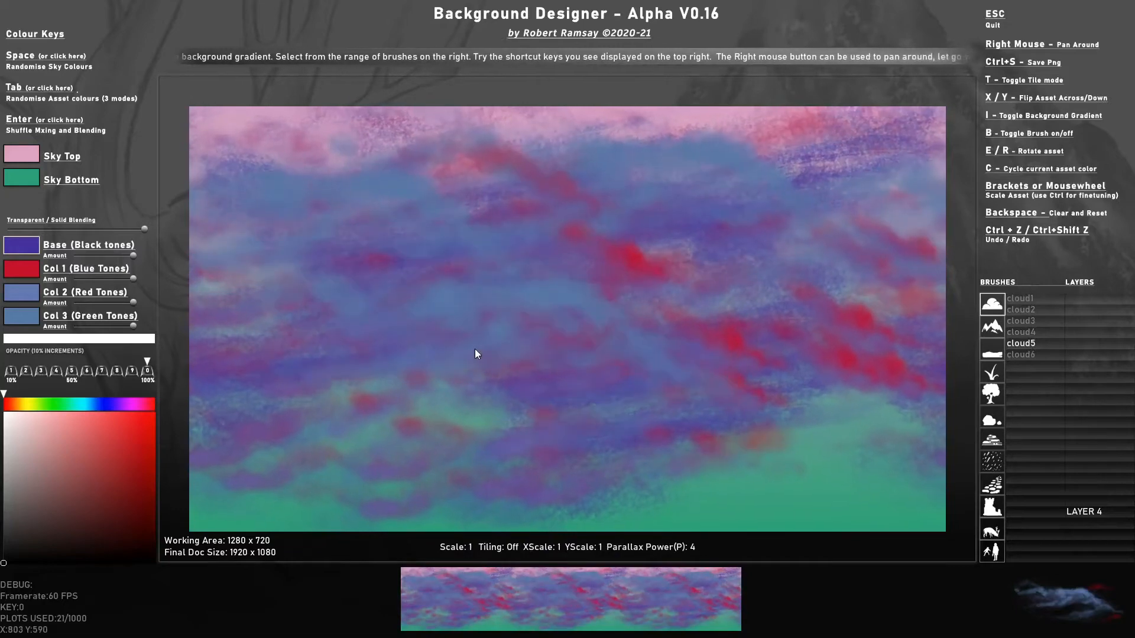
{"action": "left_click", "coordinate": [716, 442]}
{"action": "left_click", "coordinate": [730, 485]}
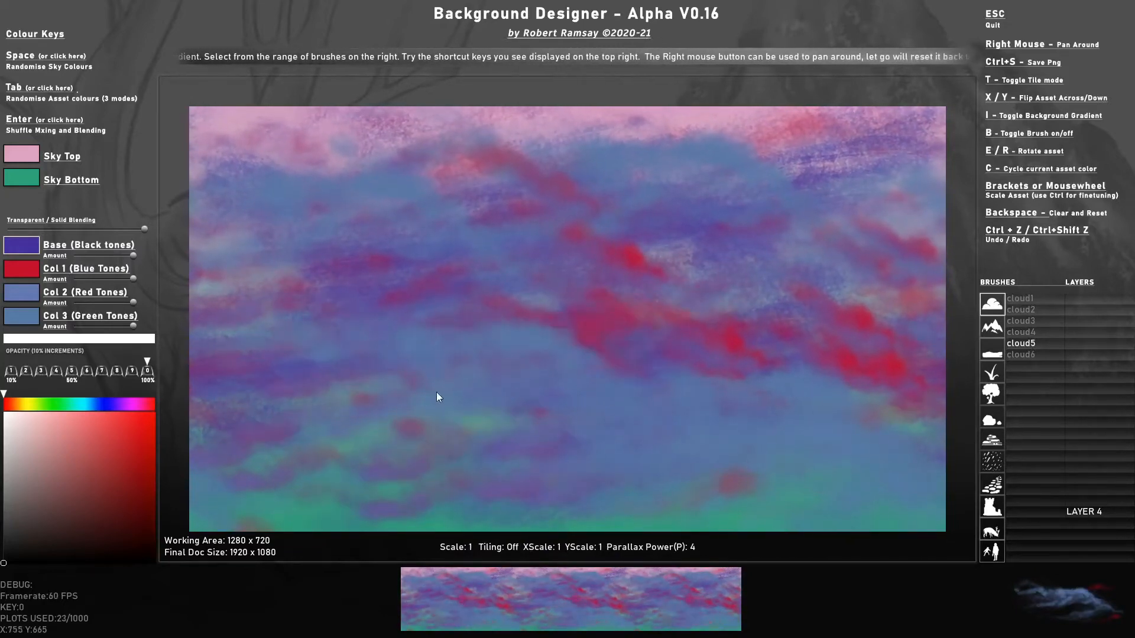
{"action": "left_click", "coordinate": [692, 231]}
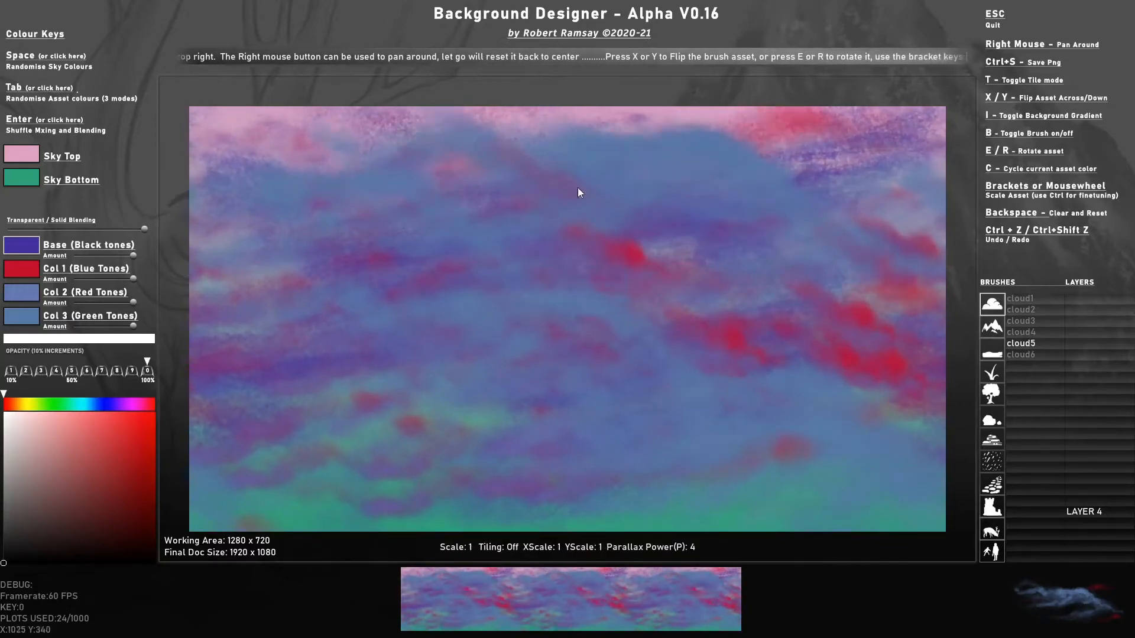
Scale the cloud5 brush down to 0.70 and randomise the asset colours repeatedly to try different palettes
{"action": "scroll", "coordinate": [658, 267], "scroll_direction": "down", "scroll_amount": 2}
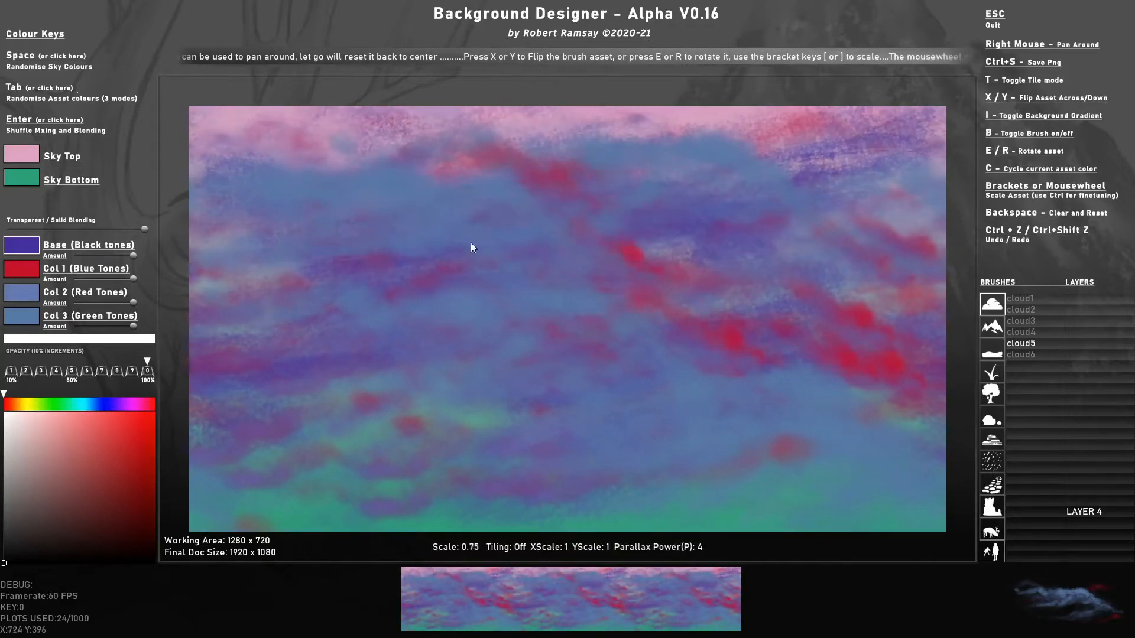
{"action": "scroll", "coordinate": [545, 246], "scroll_direction": "down", "scroll_amount": 1}
{"action": "key", "text": "Tab"}
{"action": "key", "text": "Tab"}
{"action": "key", "text": "Tab"}
{"action": "key", "text": "Tab"}
{"action": "key", "text": "Tab"}
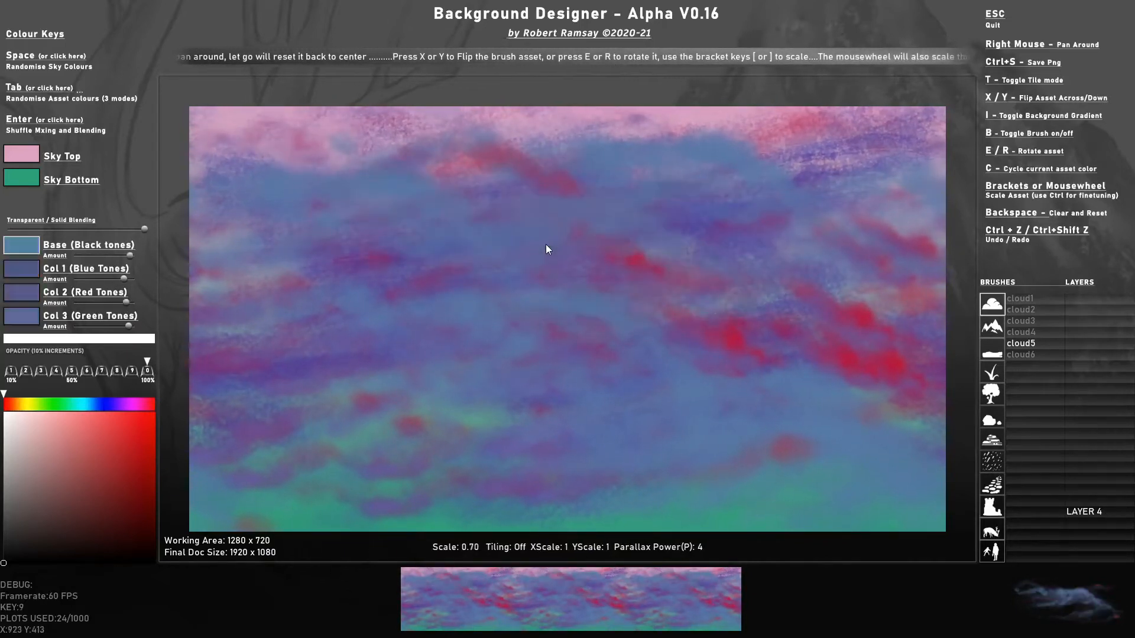
{"action": "key", "text": "Tab"}
{"action": "key", "text": "Tab"}
{"action": "key", "text": "Tab"}
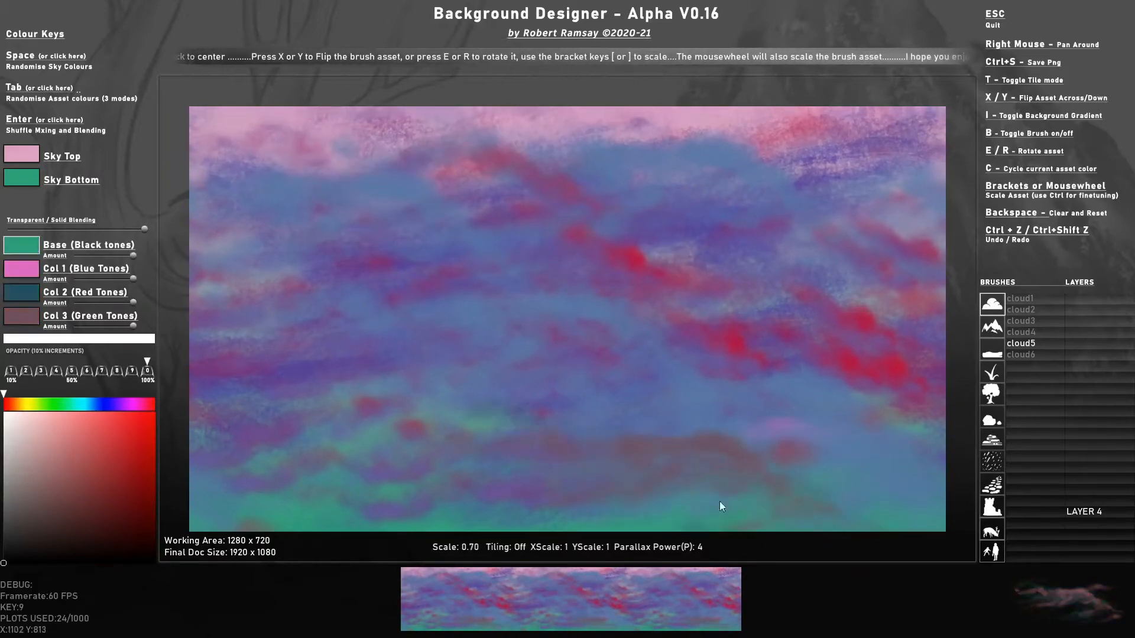
{"action": "key", "text": "Tab"}
{"action": "key", "text": "Tab"}
{"action": "key", "text": "Tab"}
{"action": "key", "text": "Tab"}
{"action": "key", "text": "Tab"}
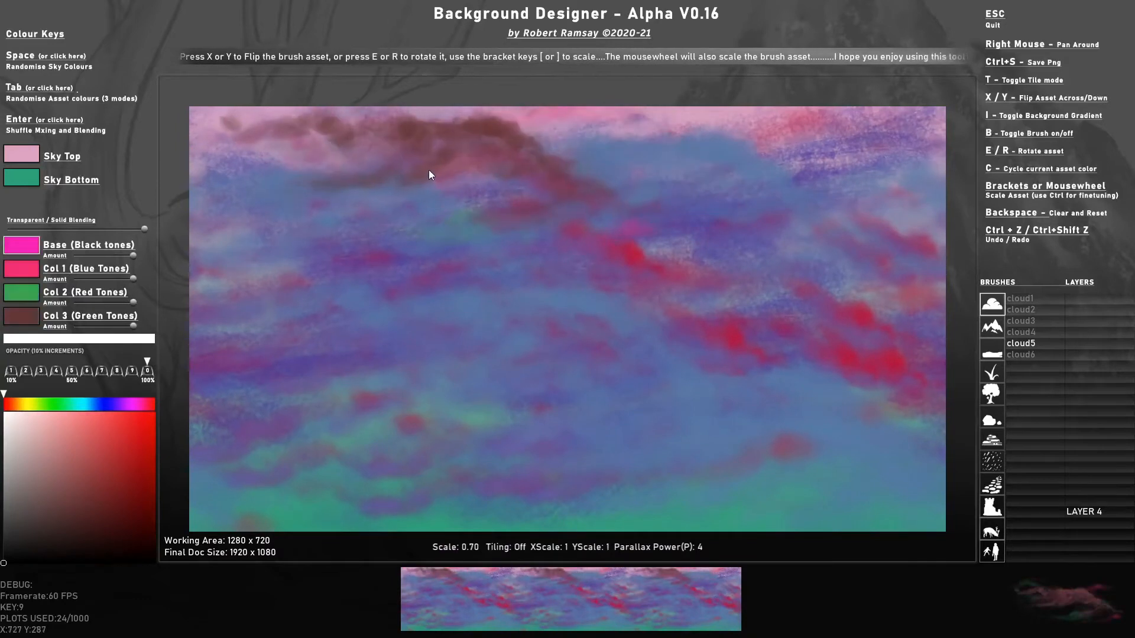
Stamp a cloud near the upper left of the canvas and another right of centre, randomising the asset colours between them
{"action": "left_click", "coordinate": [370, 163]}
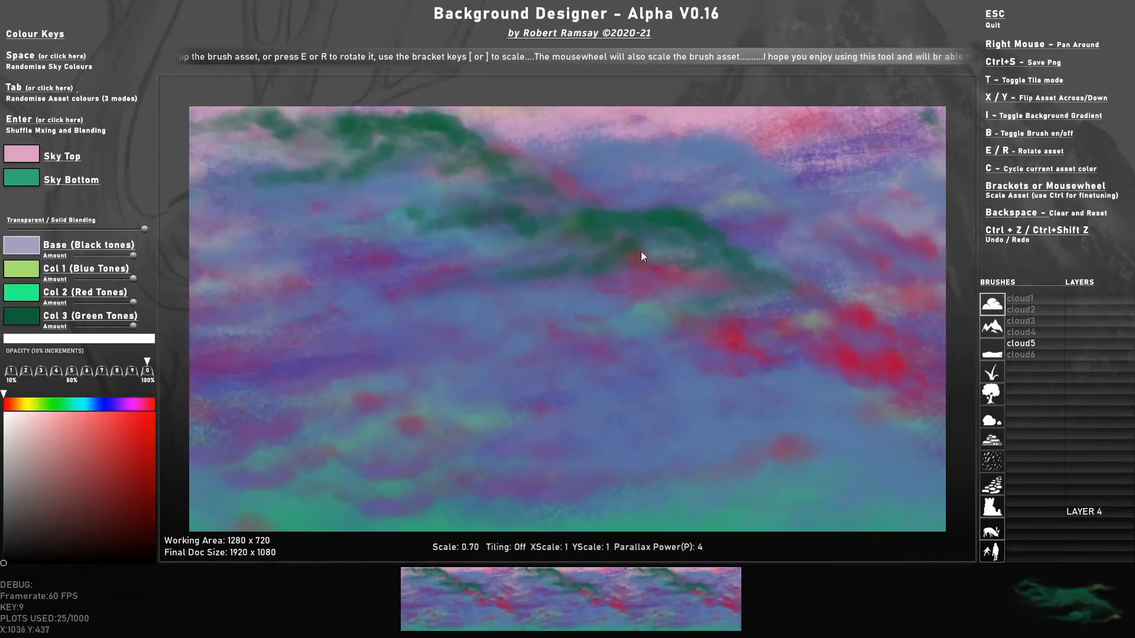
{"action": "key", "text": "Tab"}
{"action": "left_click", "coordinate": [663, 246]}
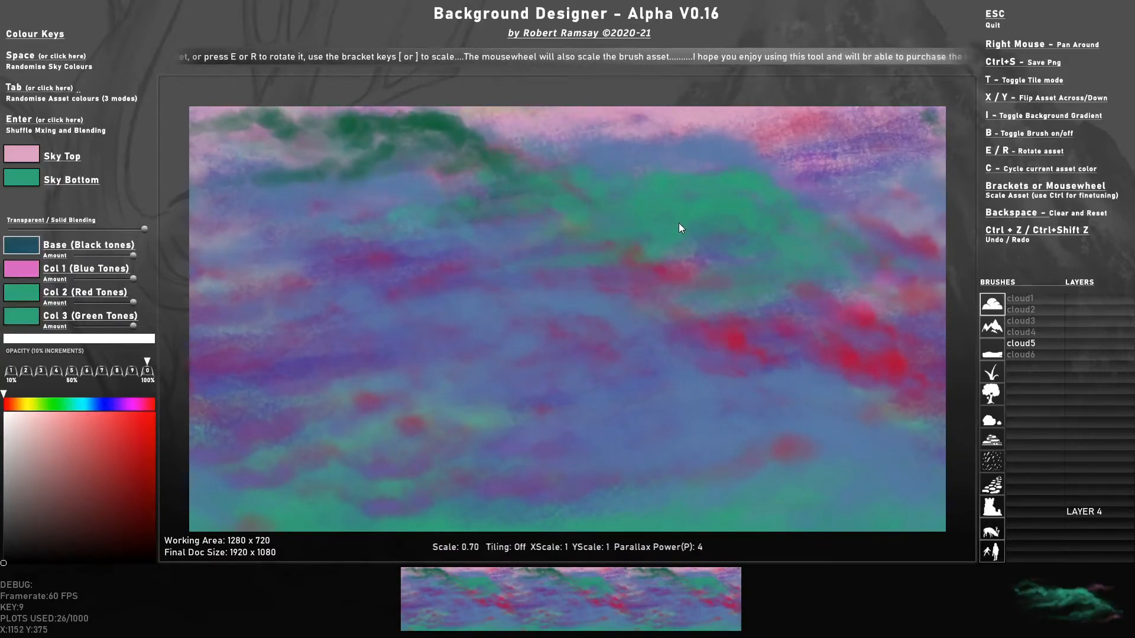
Flip the cloud brush across, randomise the asset colours and stamp two clouds near the middle of the canvas
{"action": "key", "text": "x"}
{"action": "key", "text": "Tab"}
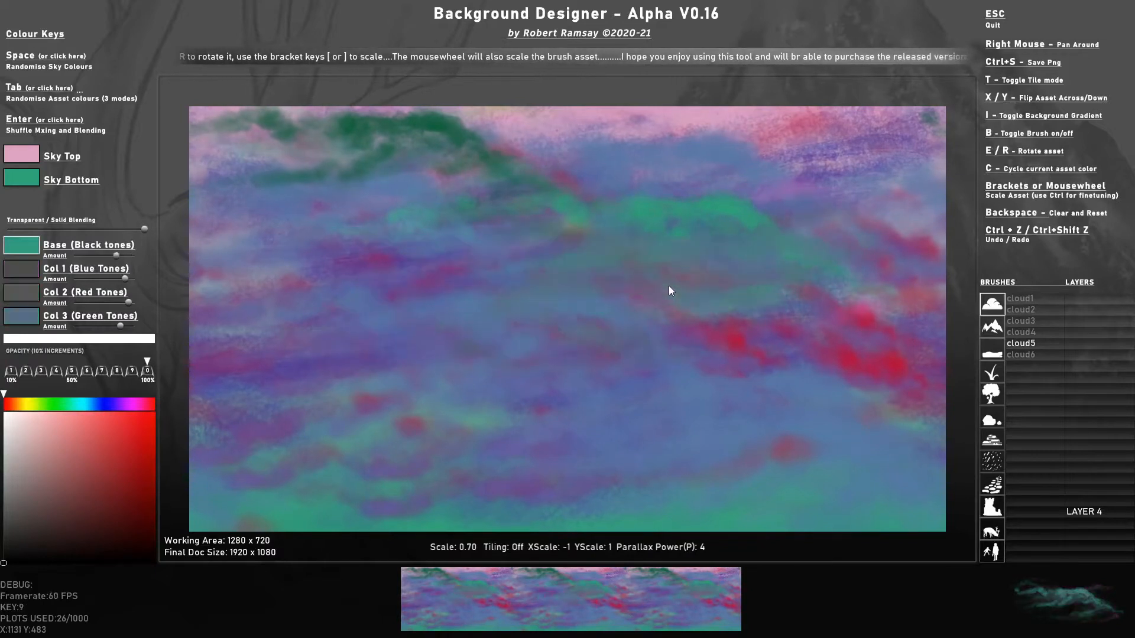
{"action": "key", "text": "Tab"}
{"action": "left_click", "coordinate": [566, 289]}
{"action": "left_click", "coordinate": [655, 371]}
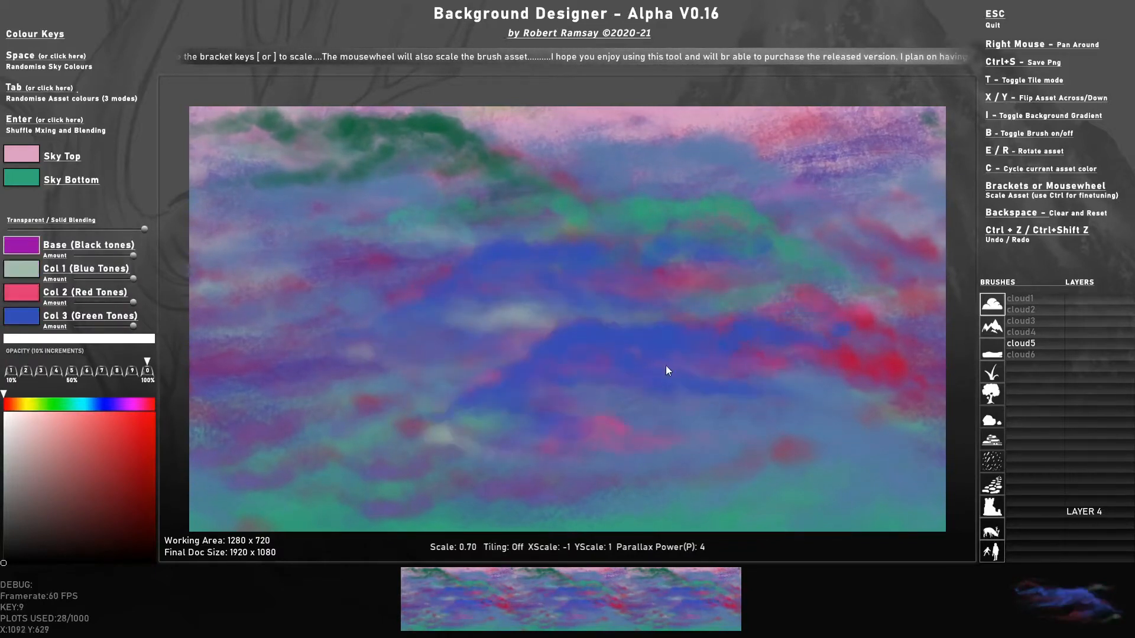
Flip the cloud brush across and down, stamp more clouds over the middle and lower sky, and reduce its scale to 0.45
{"action": "key", "text": "x"}
{"action": "key", "text": "y"}
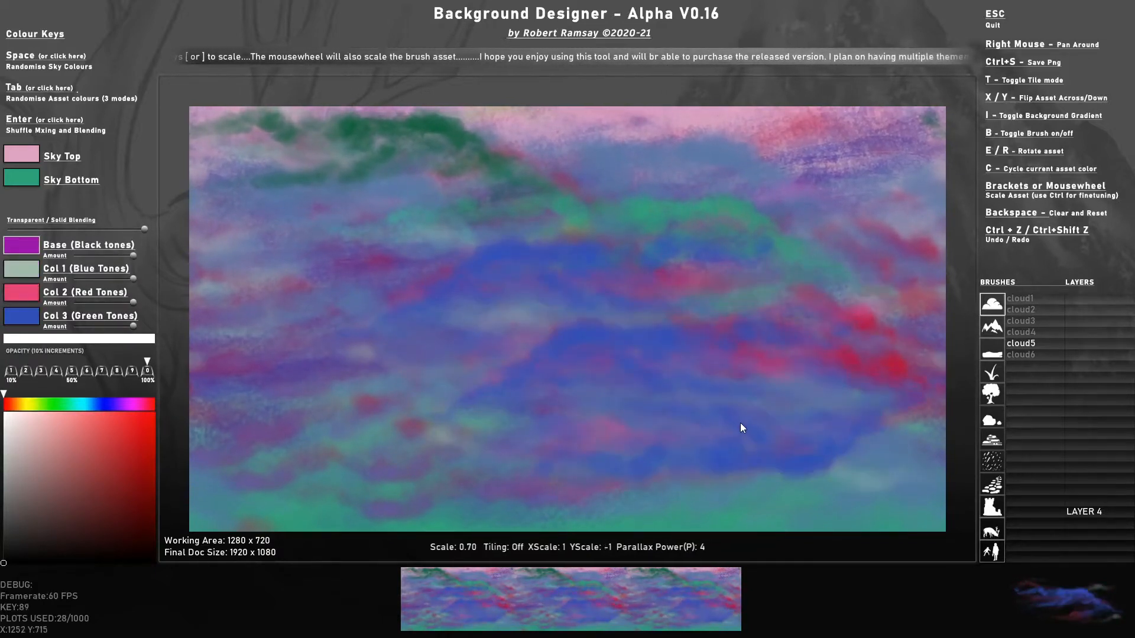
{"action": "left_click", "coordinate": [741, 424]}
{"action": "left_click", "coordinate": [586, 456]}
{"action": "left_click", "coordinate": [415, 375]}
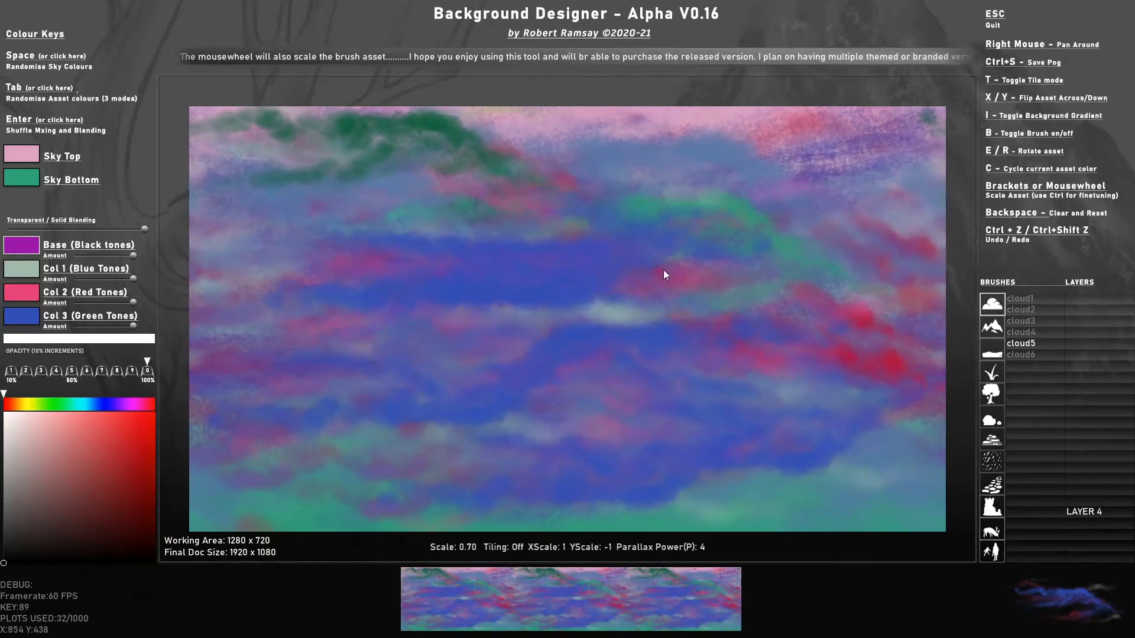
{"action": "scroll", "coordinate": [703, 263], "scroll_direction": "down", "scroll_amount": 5}
{"action": "left_click", "coordinate": [479, 272]}
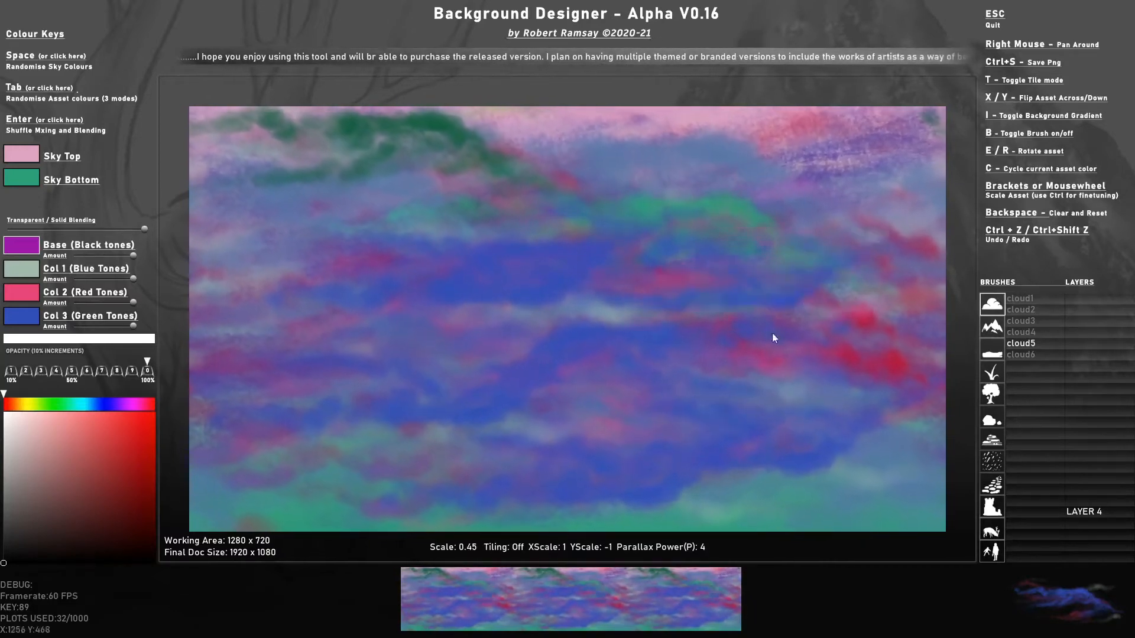
Stamp a tree3 tree at scale 0.80 near the middle of the canvas on layer 7
{"action": "left_click", "coordinate": [994, 393]}
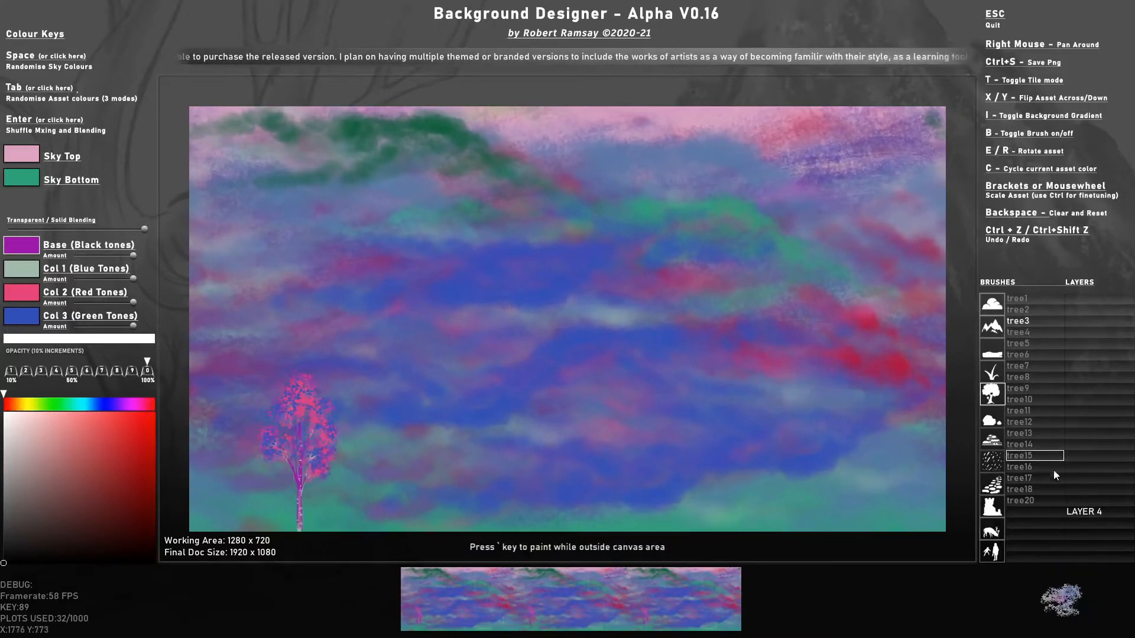
{"action": "left_click", "coordinate": [1083, 479]}
{"action": "scroll", "coordinate": [559, 339], "scroll_direction": "up", "scroll_amount": 4}
{"action": "scroll", "coordinate": [559, 339], "scroll_direction": "up", "scroll_amount": 6}
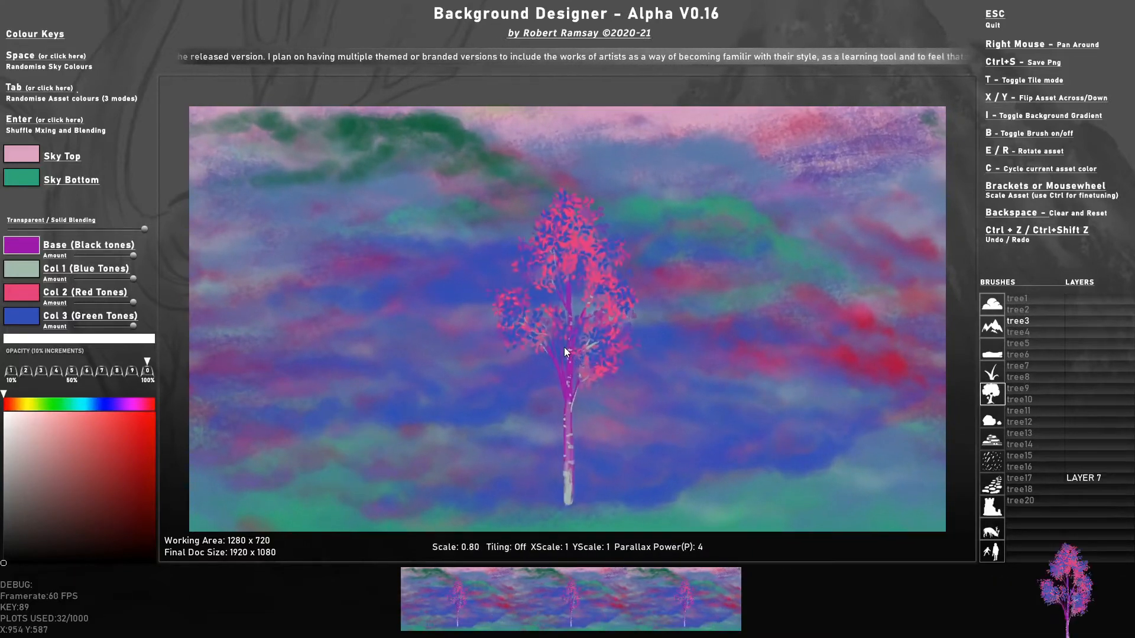
{"action": "left_click", "coordinate": [544, 342]}
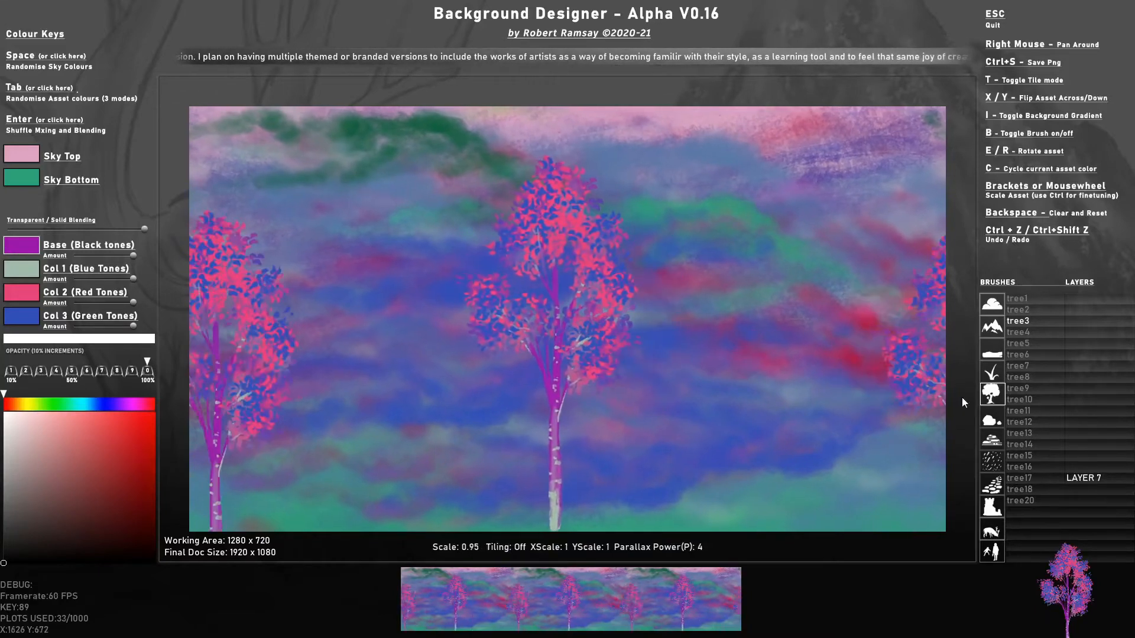
Stamp more tree3 trees around the first one, placing them on layers 11, 15 and 23
{"action": "left_click", "coordinate": [1120, 435]}
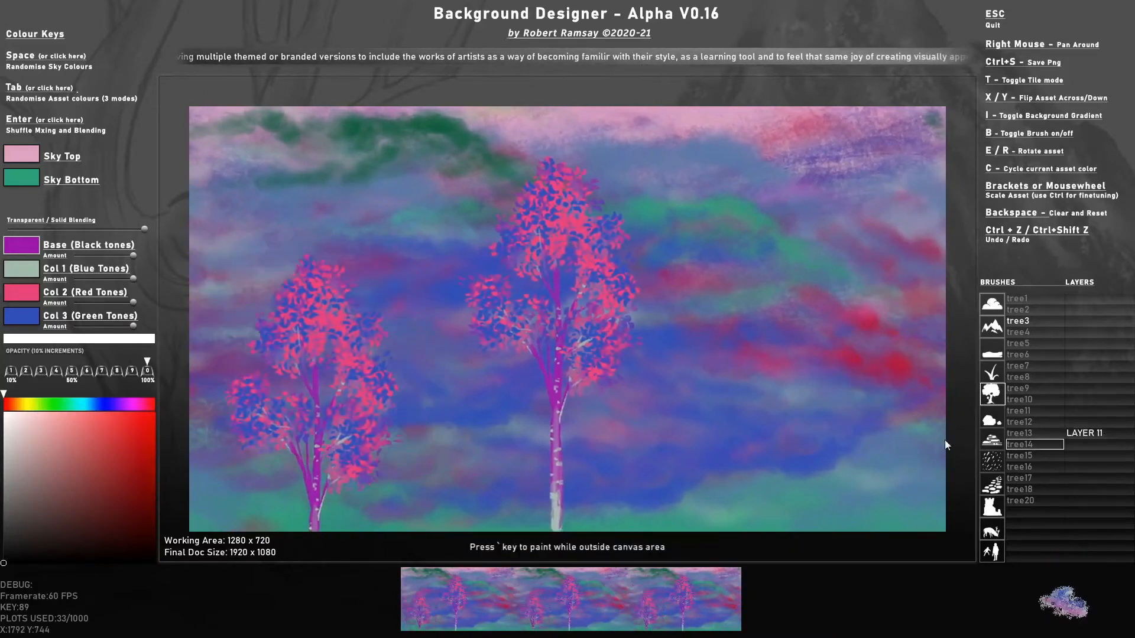
{"action": "left_click", "coordinate": [643, 384]}
{"action": "left_click", "coordinate": [1097, 387]}
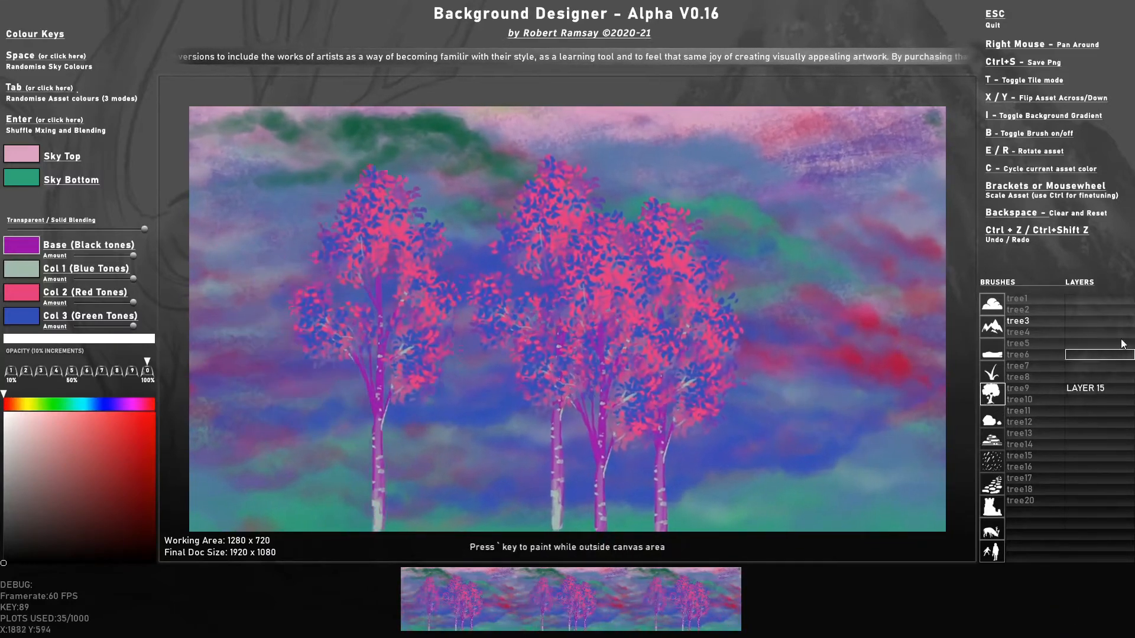
{"action": "left_click", "coordinate": [1096, 304]}
{"action": "left_click", "coordinate": [447, 434]}
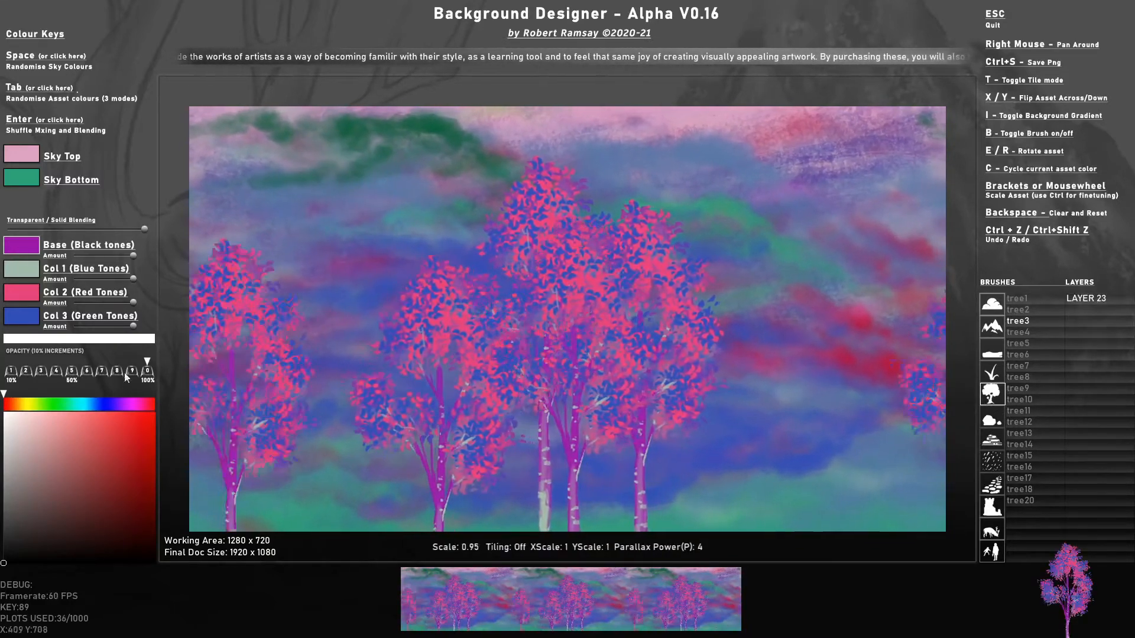
Set the parallax power to 0 and the tree brush scale to 0.80
{"action": "scroll", "coordinate": [250, 307], "scroll_direction": "down", "scroll_amount": 1}
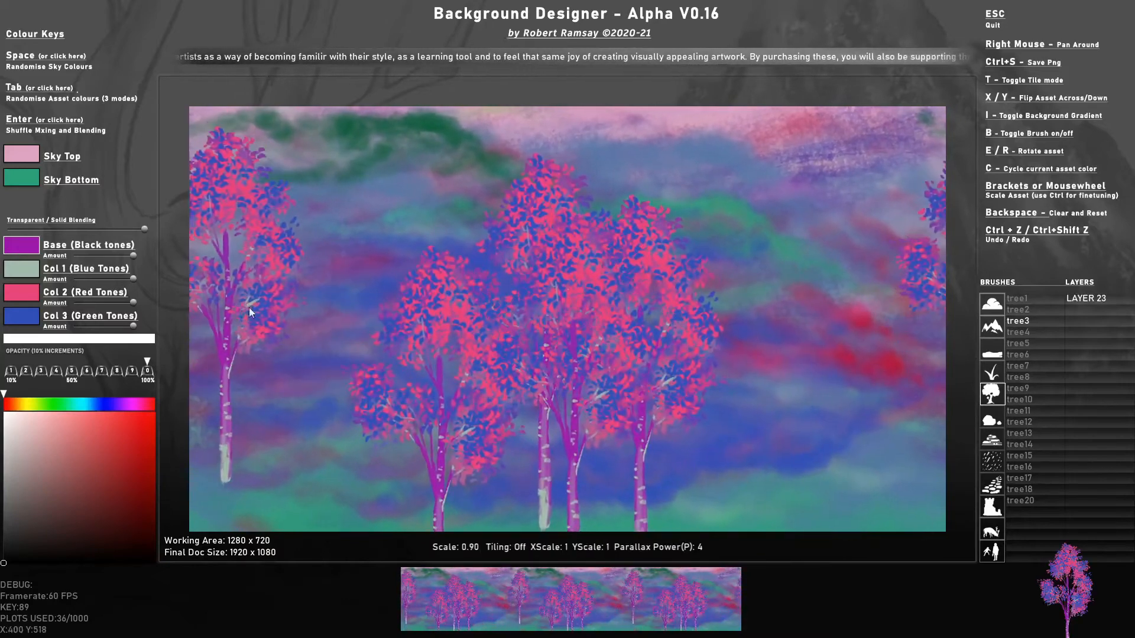
{"action": "scroll", "coordinate": [803, 324], "scroll_direction": "down", "scroll_amount": 12}
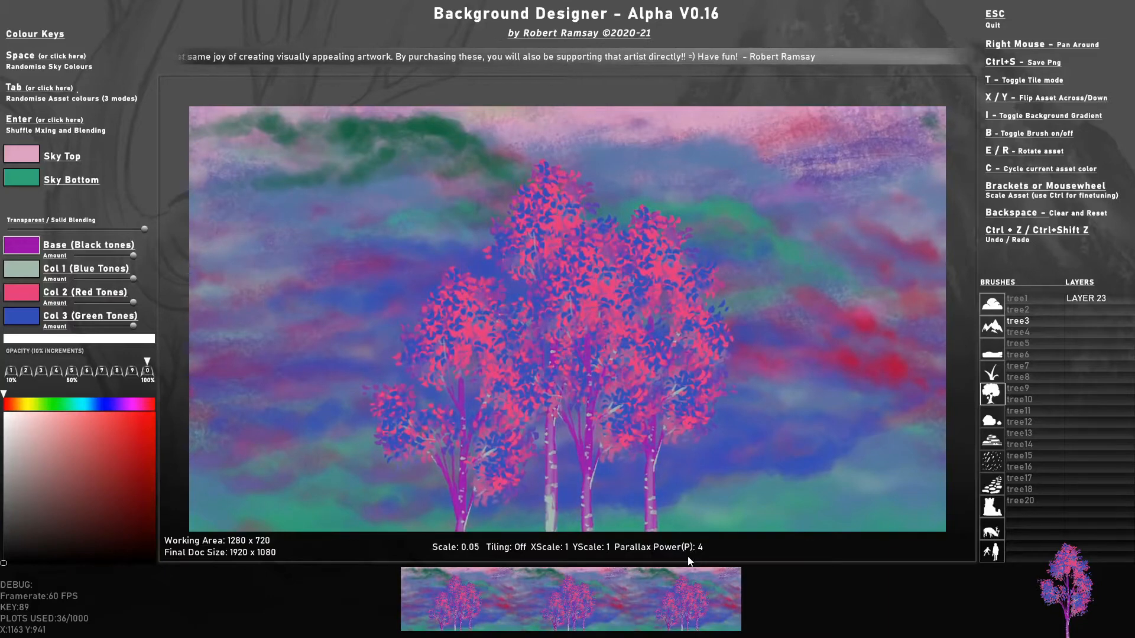
{"action": "key", "text": "p"}
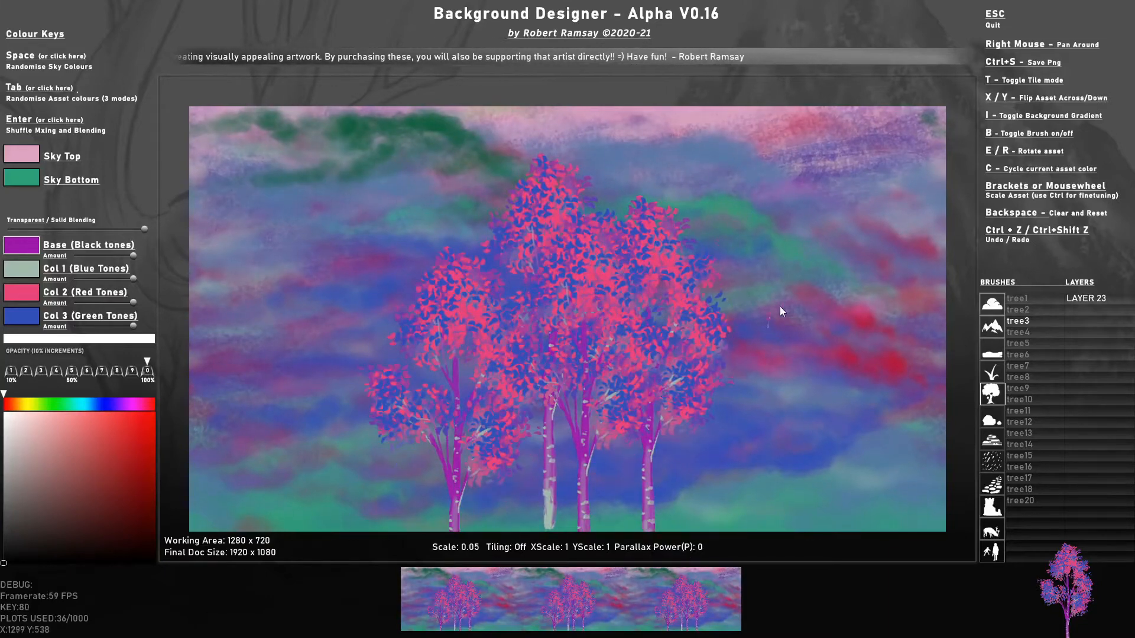
{"action": "scroll", "coordinate": [779, 307], "scroll_direction": "up", "scroll_amount": 15}
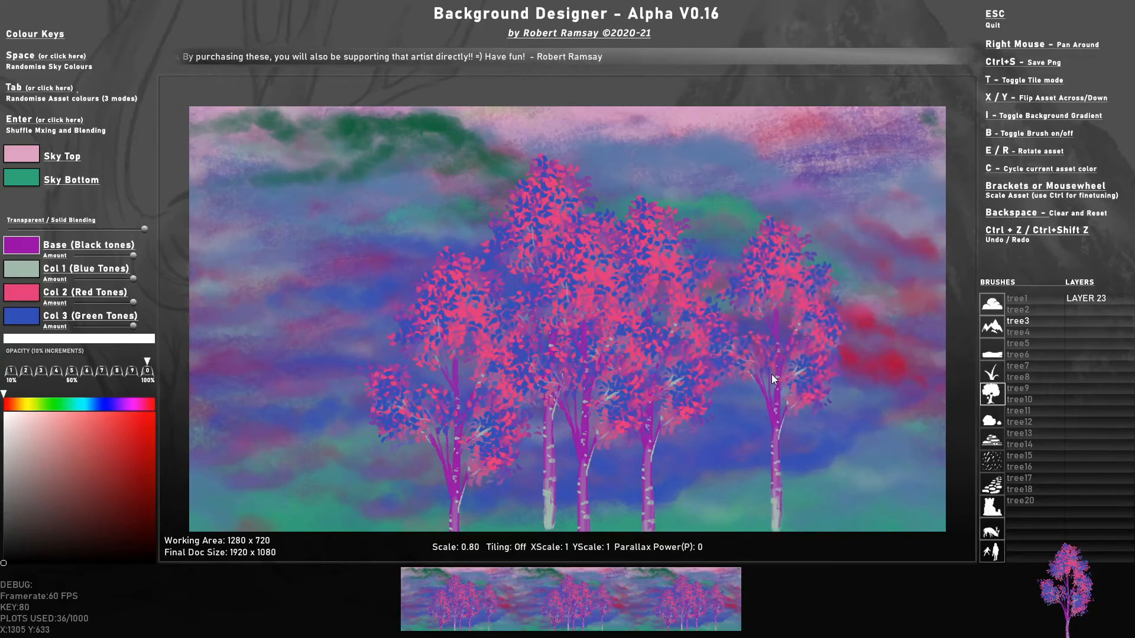
Clear and reset the canvas, and choose the cloud6 brush at a smaller scale
{"action": "key", "text": "BackSpace"}
{"action": "scroll", "coordinate": [753, 325], "scroll_direction": "down", "scroll_amount": 9}
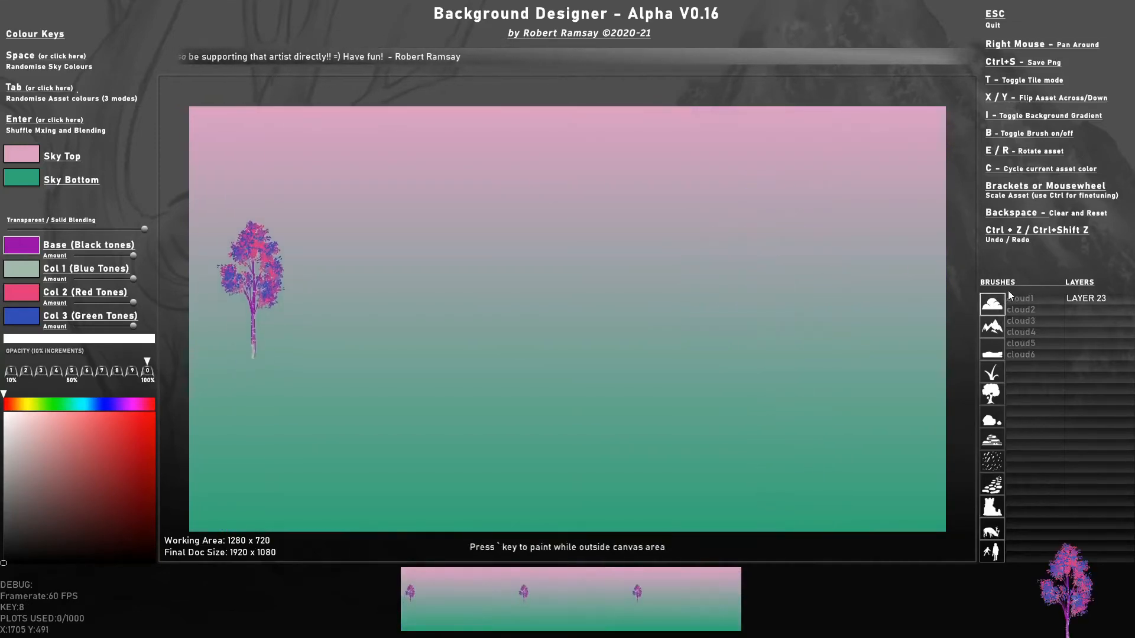
{"action": "left_click", "coordinate": [991, 303]}
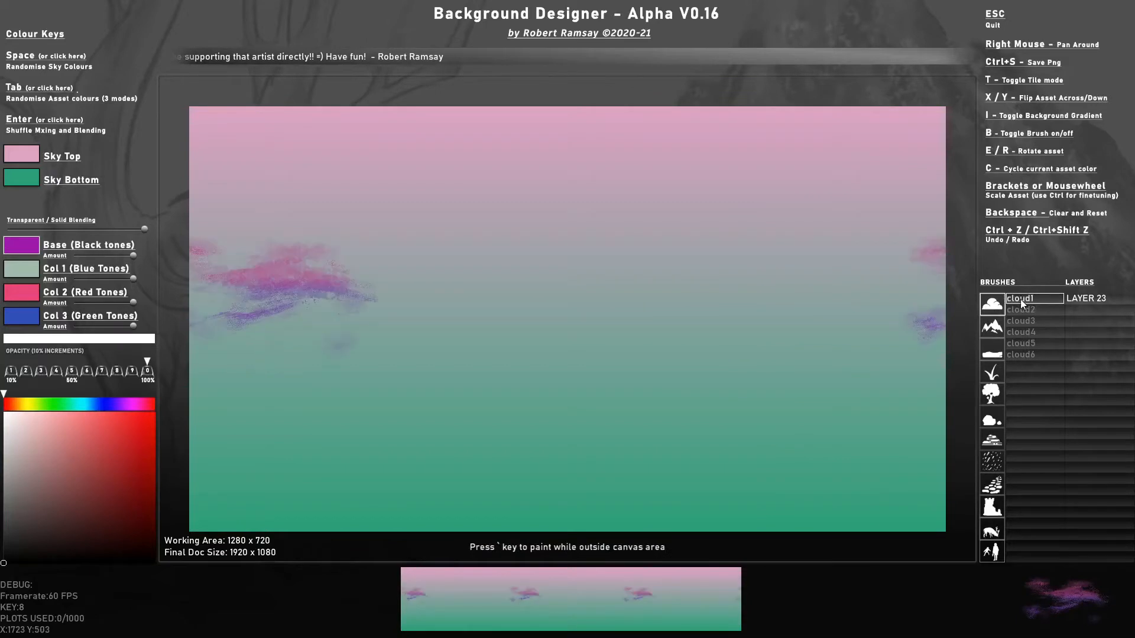
{"action": "left_click", "coordinate": [1027, 354]}
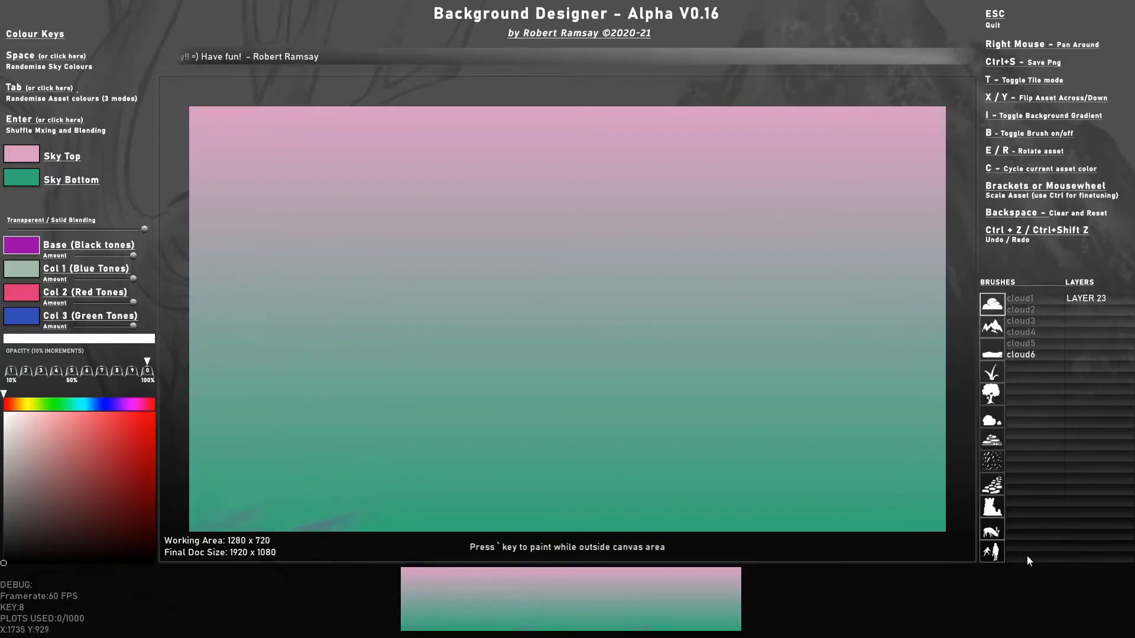
Look through the mountain, land, plant, tree, rock, fog, weather and remaining brush categories, and return to the cloud brushes
{"action": "left_click", "coordinate": [991, 326]}
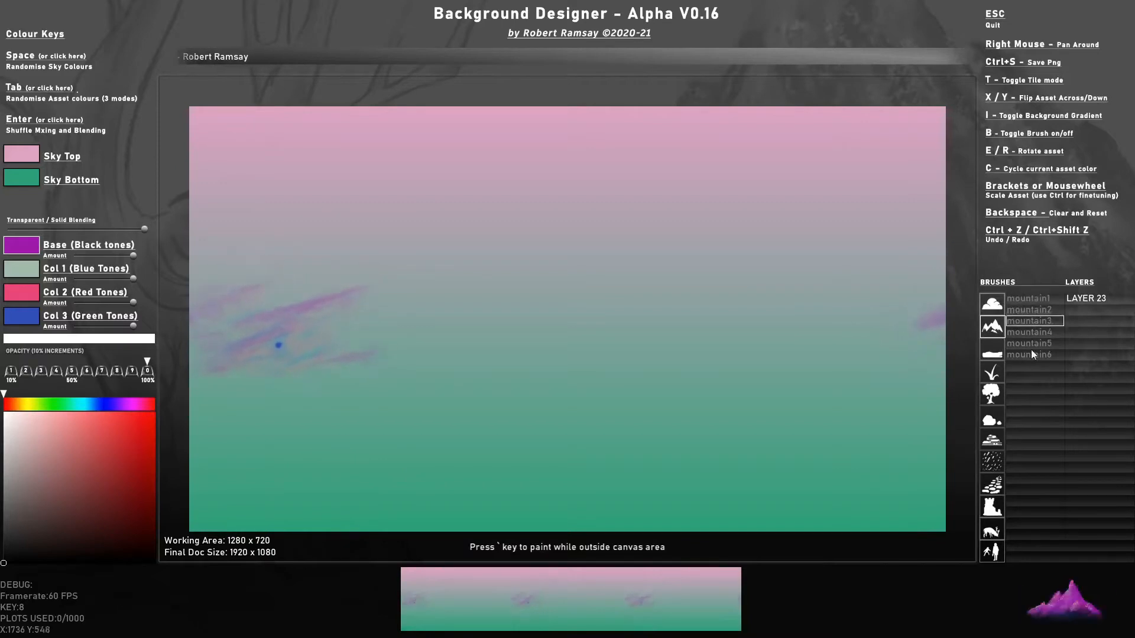
{"action": "left_click", "coordinate": [992, 349]}
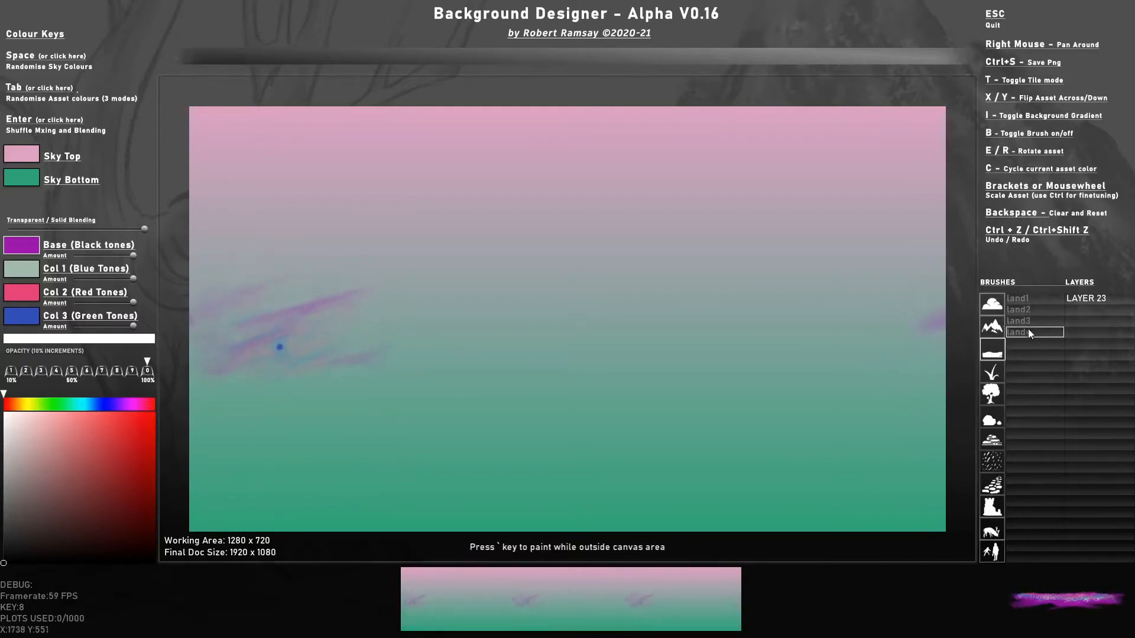
{"action": "left_click", "coordinate": [992, 372]}
{"action": "left_click", "coordinate": [996, 395]}
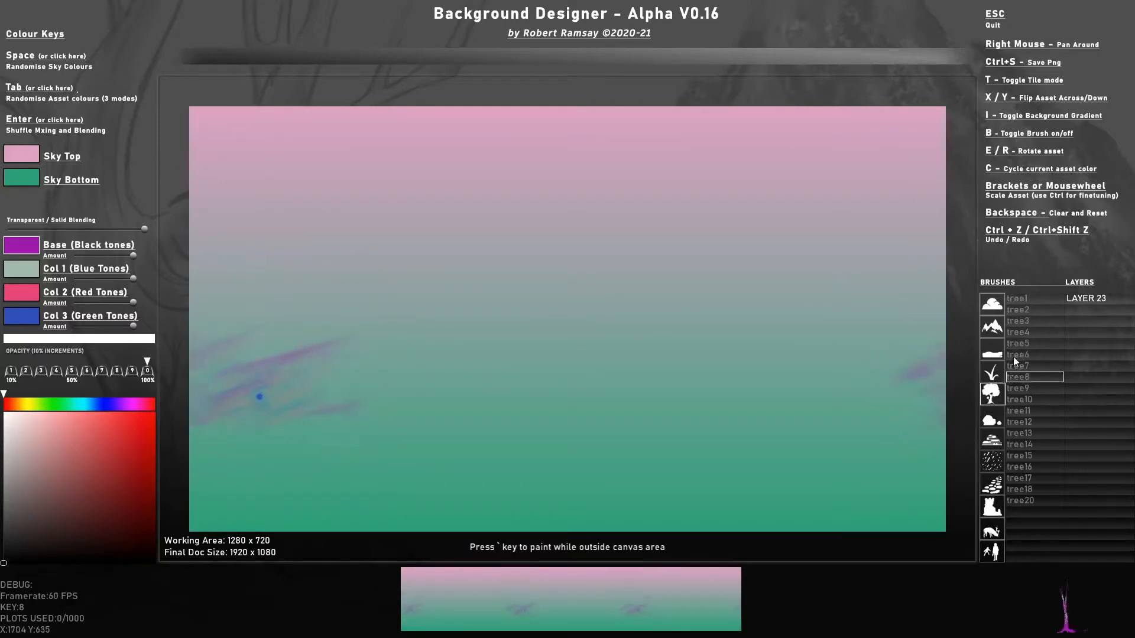
{"action": "left_click", "coordinate": [991, 418]}
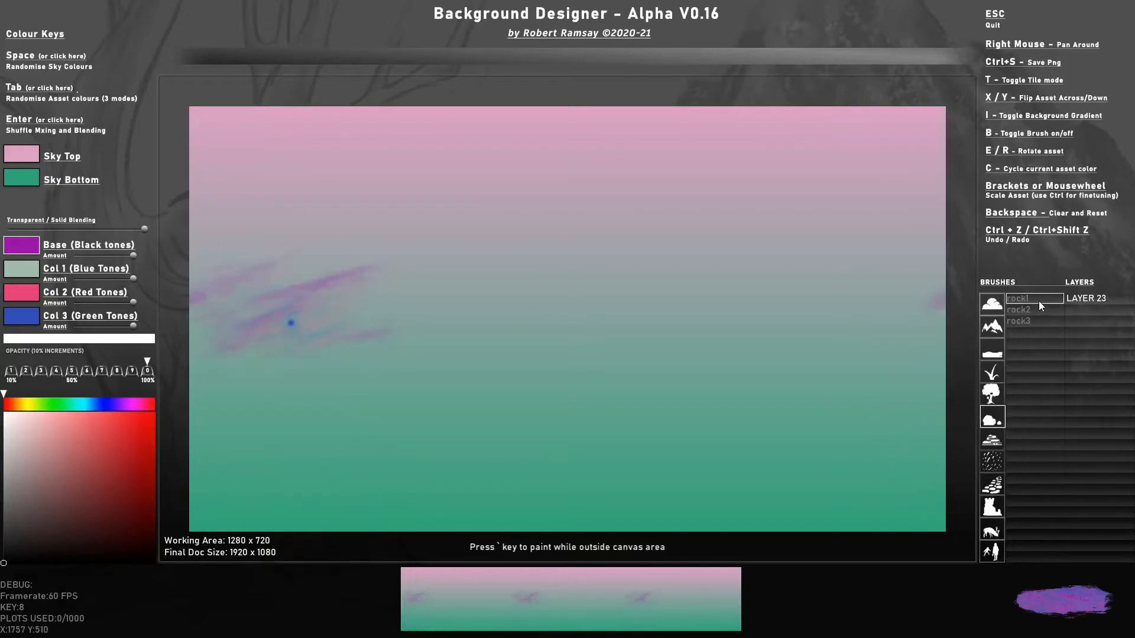
{"action": "left_click", "coordinate": [991, 439]}
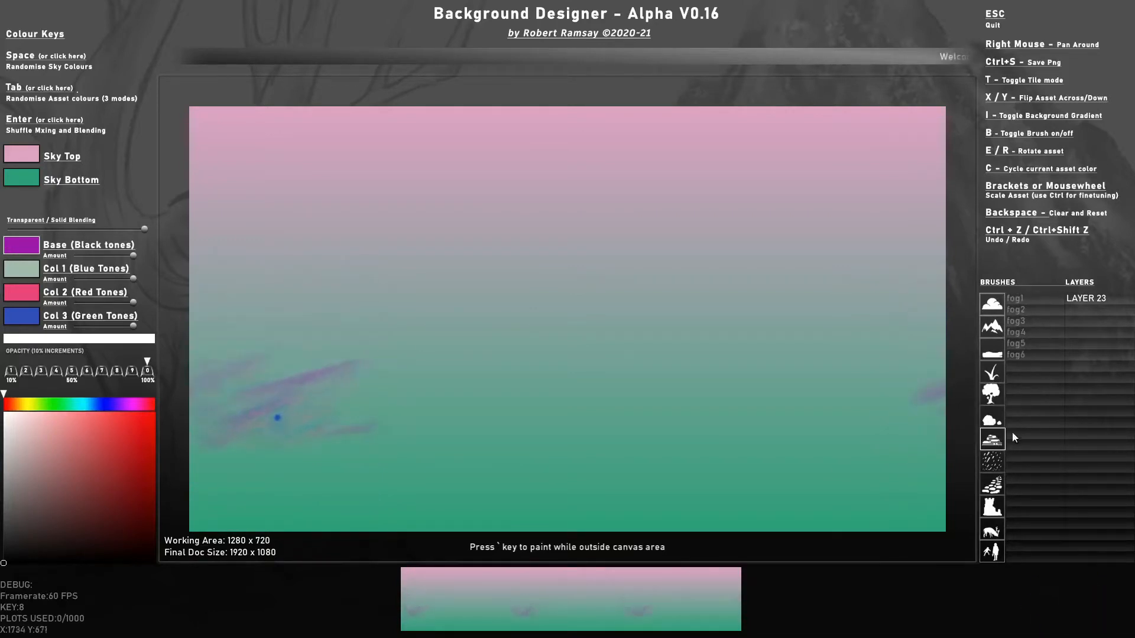
{"action": "left_click", "coordinate": [992, 460]}
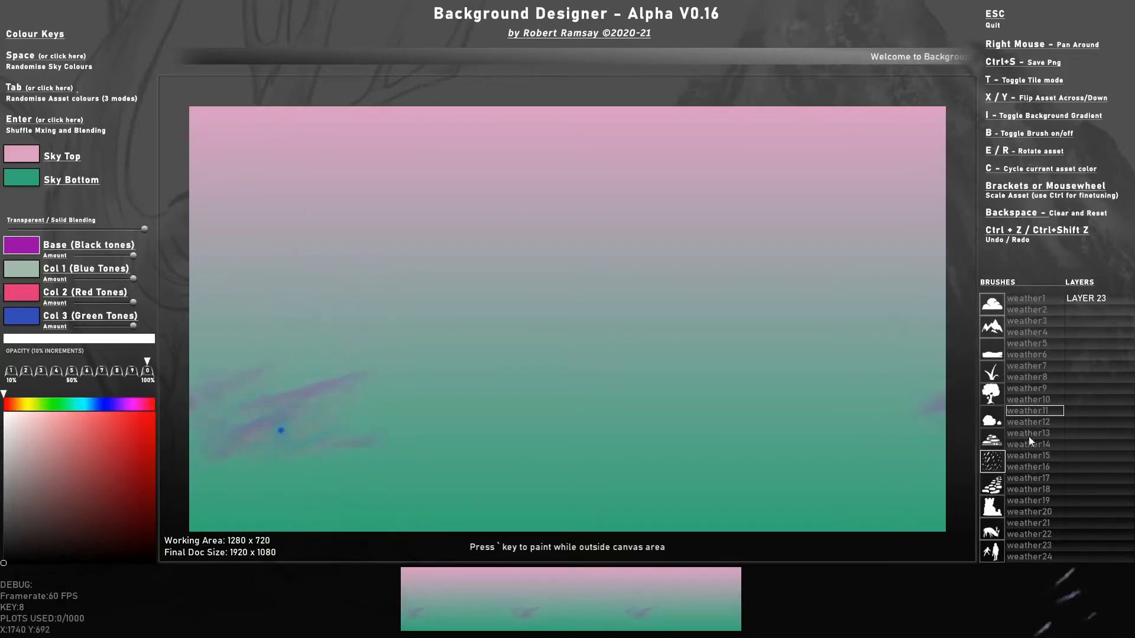
{"action": "left_click", "coordinate": [992, 479]}
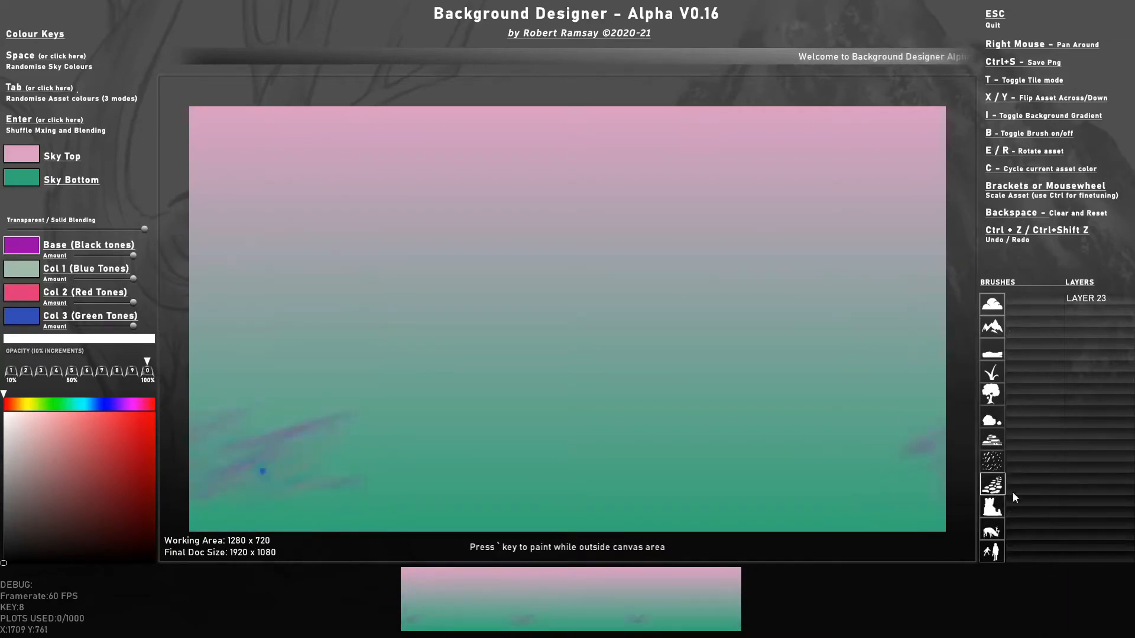
{"action": "left_click", "coordinate": [993, 507]}
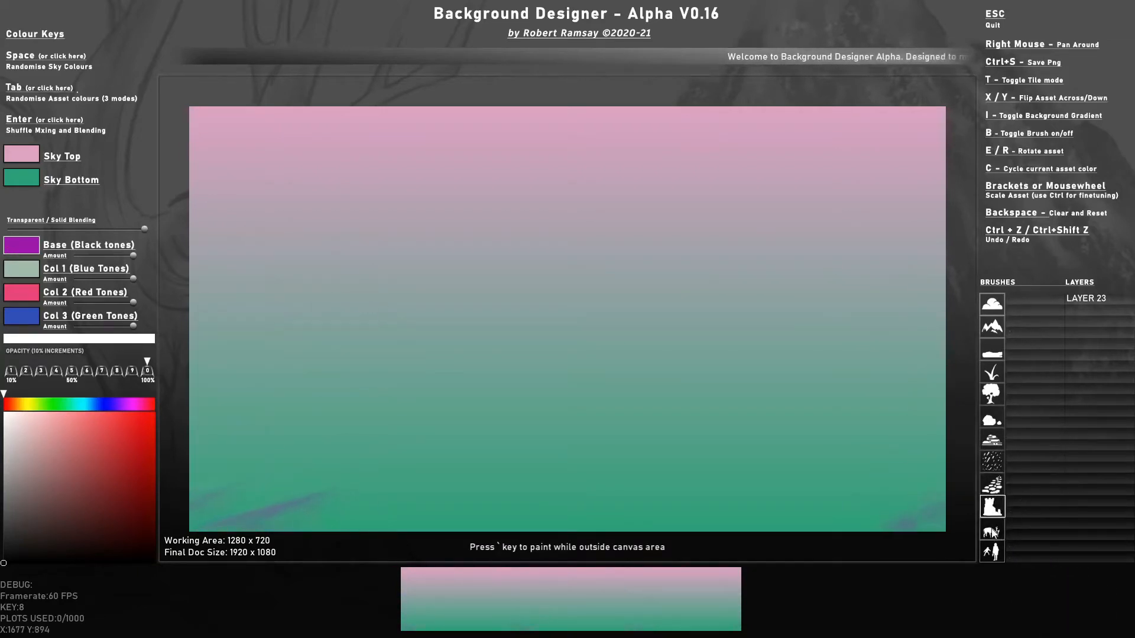
{"action": "left_click", "coordinate": [992, 551]}
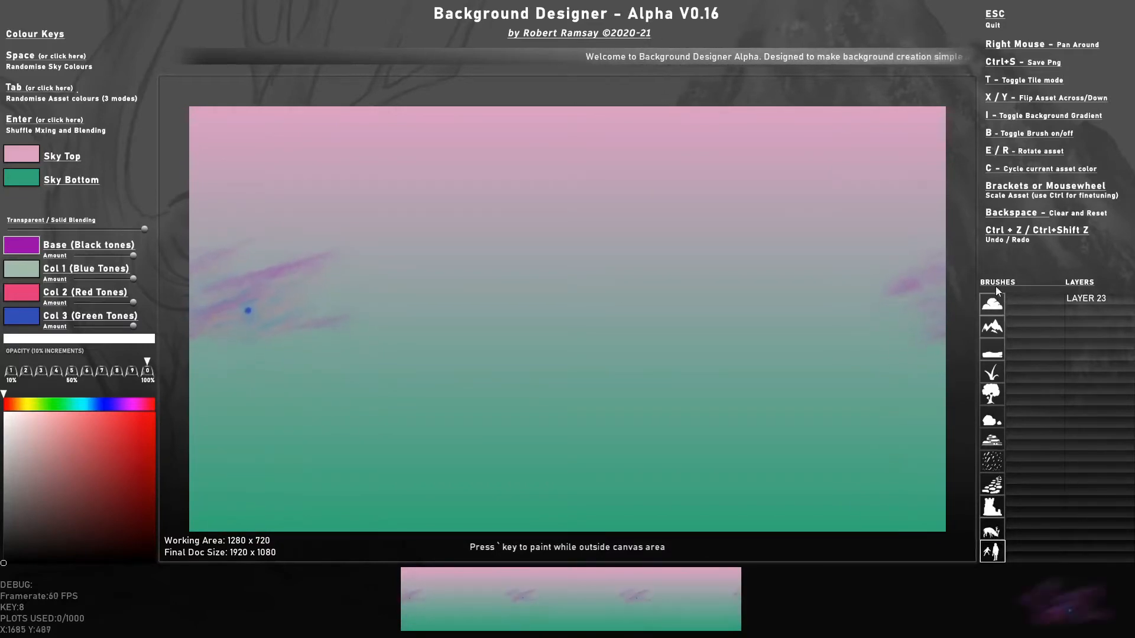
{"action": "left_click", "coordinate": [992, 327]}
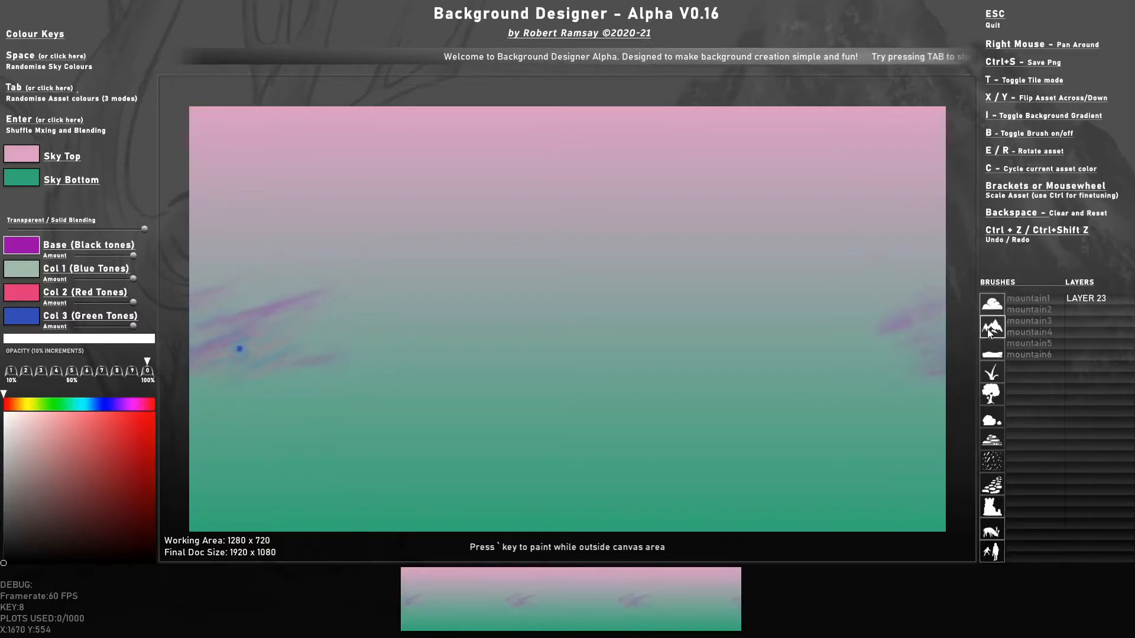
{"action": "left_click", "coordinate": [994, 305]}
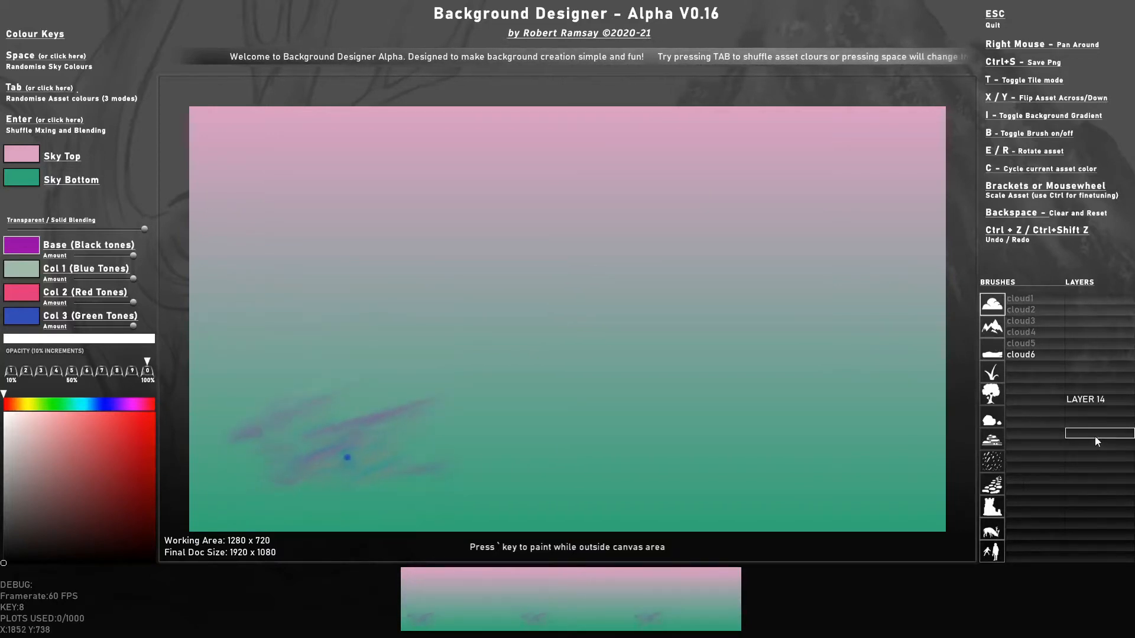
Cycle the cloud6 brush through different layers, ending on layer 19
{"action": "scroll", "coordinate": [1095, 424], "scroll_direction": "down", "scroll_amount": 7}
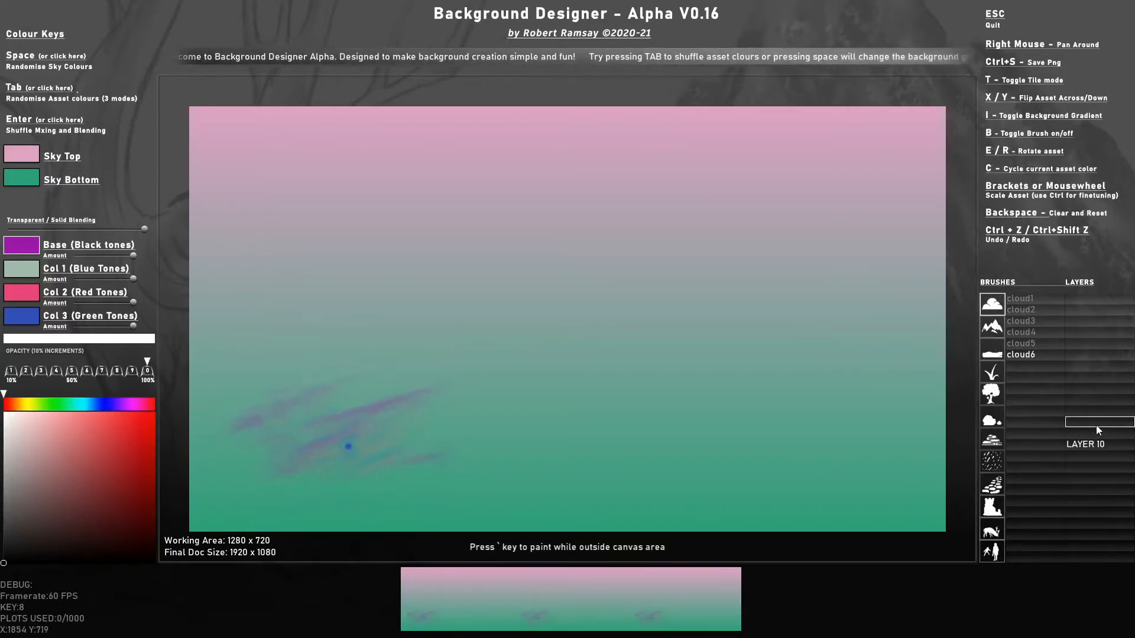
{"action": "scroll", "coordinate": [1095, 425], "scroll_direction": "up", "scroll_amount": 2}
{"action": "key", "text": "v"}
{"action": "scroll", "coordinate": [532, 286], "scroll_direction": "up", "scroll_amount": 4}
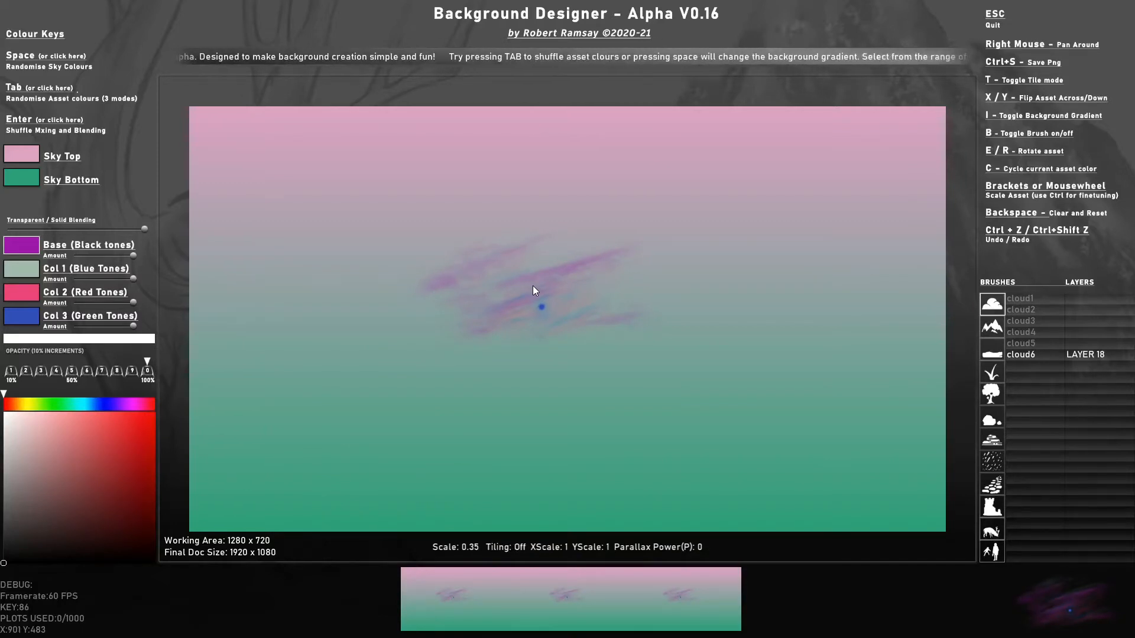
{"action": "key", "text": "v"}
{"action": "scroll", "coordinate": [533, 285], "scroll_direction": "down", "scroll_amount": 2}
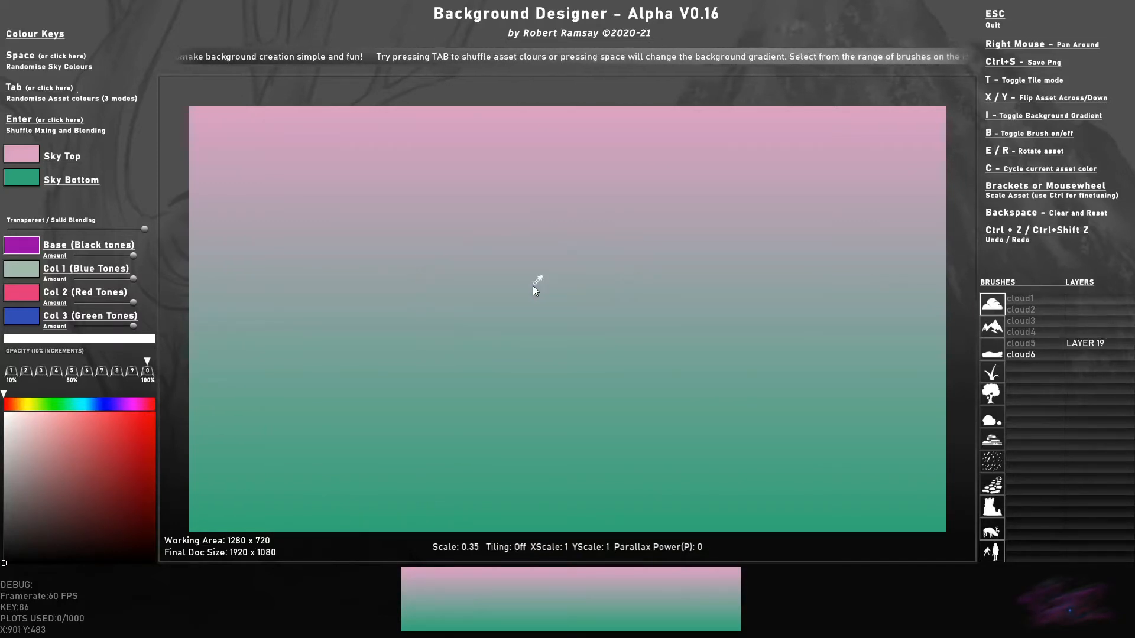
{"action": "key", "text": "v"}
{"action": "scroll", "coordinate": [533, 286], "scroll_direction": "up", "scroll_amount": 3}
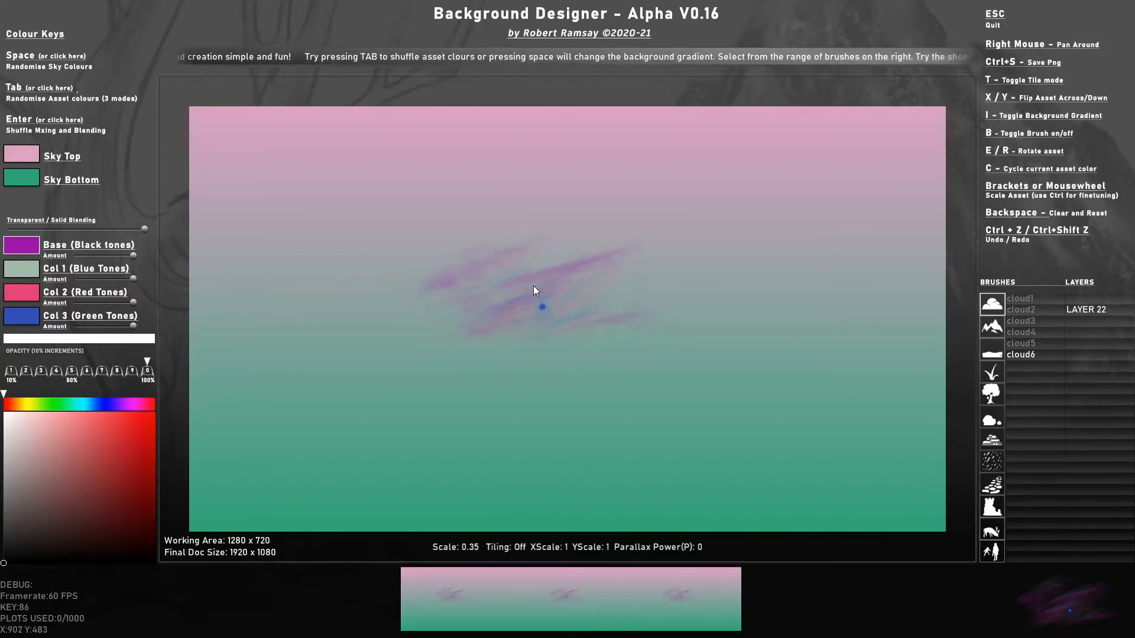
{"action": "key", "text": "v"}
{"action": "scroll", "coordinate": [533, 286], "scroll_direction": "down", "scroll_amount": 1}
{"action": "scroll", "coordinate": [533, 285], "scroll_direction": "down", "scroll_amount": 3}
{"action": "key", "text": "v"}
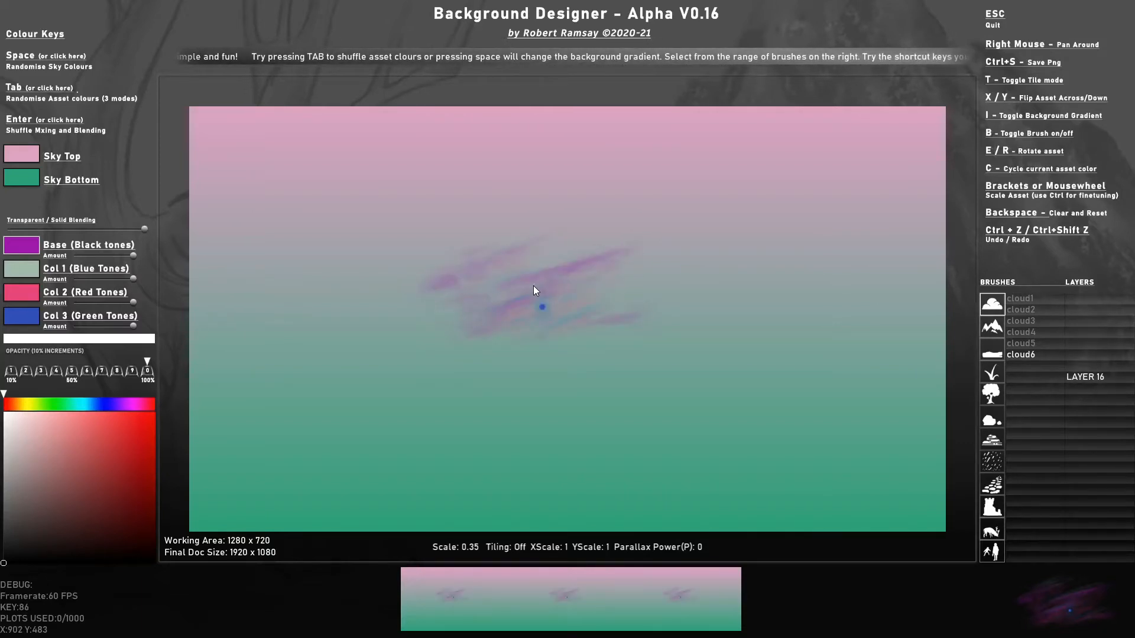
{"action": "key", "text": "v"}
{"action": "scroll", "coordinate": [533, 285], "scroll_direction": "down", "scroll_amount": 5}
{"action": "key", "text": "v"}
{"action": "scroll", "coordinate": [533, 286], "scroll_direction": "up", "scroll_amount": 7}
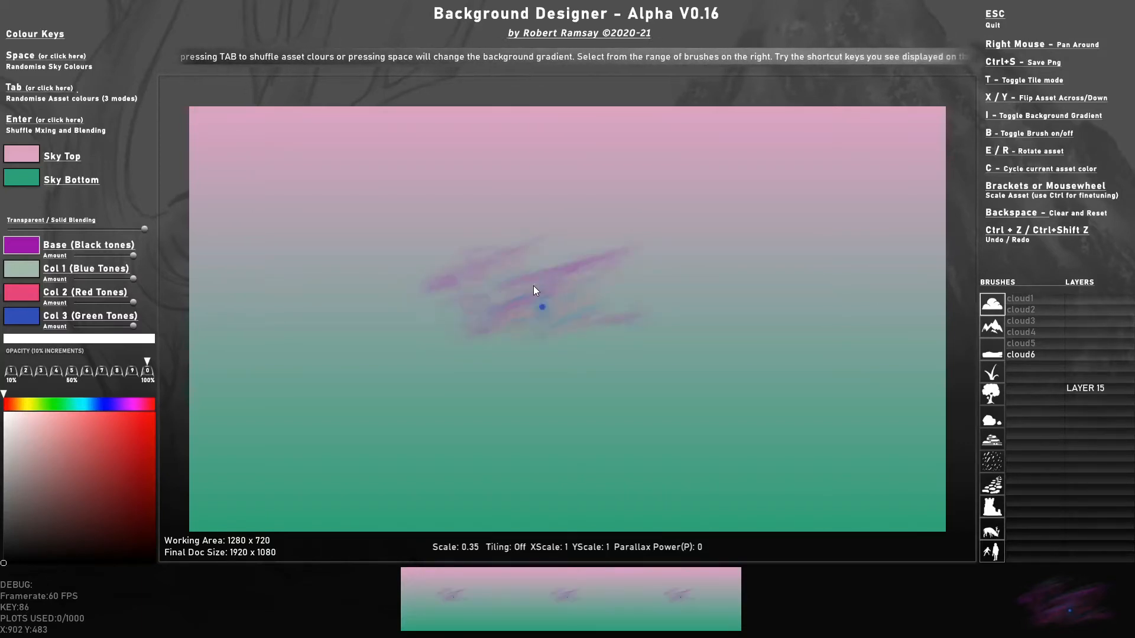
Enlarge the cloud6 brush to scale 1 and shuffle its asset colours several times
{"action": "scroll", "coordinate": [602, 309], "scroll_direction": "up", "scroll_amount": 5}
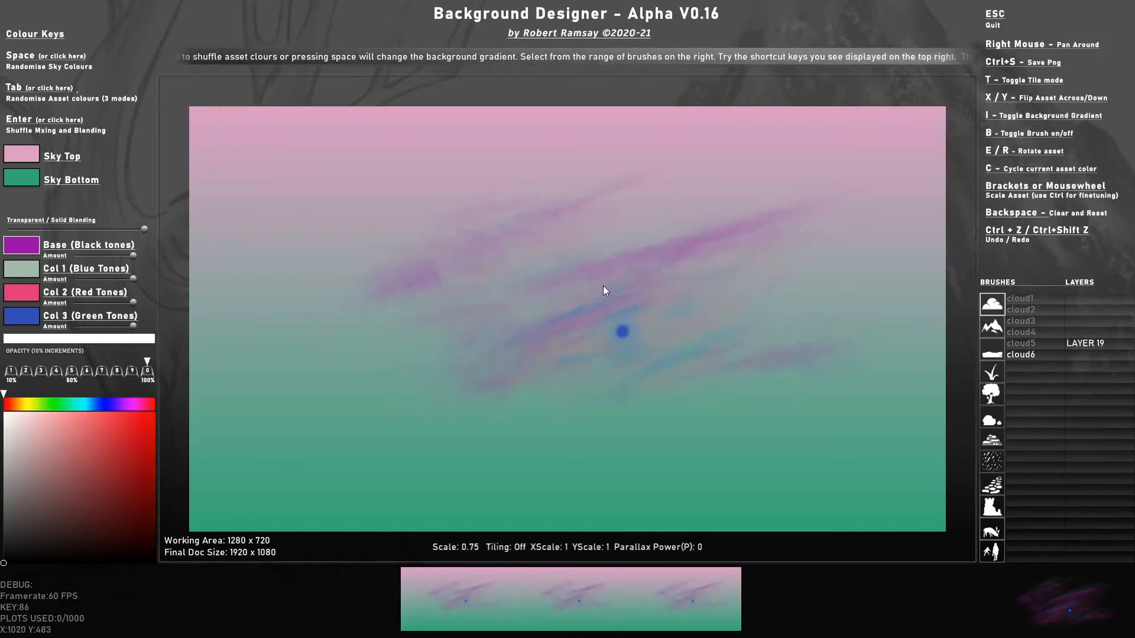
{"action": "key", "text": "Tab"}
{"action": "key", "text": "Tab"}
{"action": "key", "text": "Tab"}
{"action": "key", "text": "Tab"}
{"action": "key", "text": "Tab"}
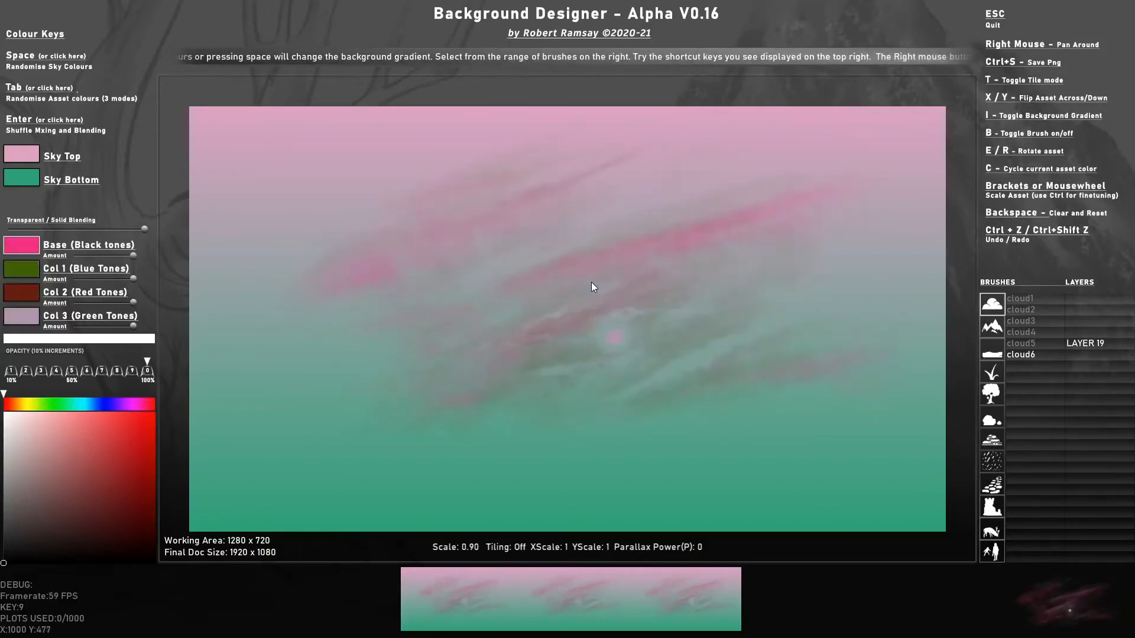
{"action": "scroll", "coordinate": [582, 274], "scroll_direction": "up", "scroll_amount": 1}
Randomise the sky to a cyan top and pink bottom, and shuffle the asset colours to purple, green and blue
{"action": "key", "text": "space"}
{"action": "key", "text": "space"}
{"action": "key", "text": "space"}
{"action": "key", "text": "space"}
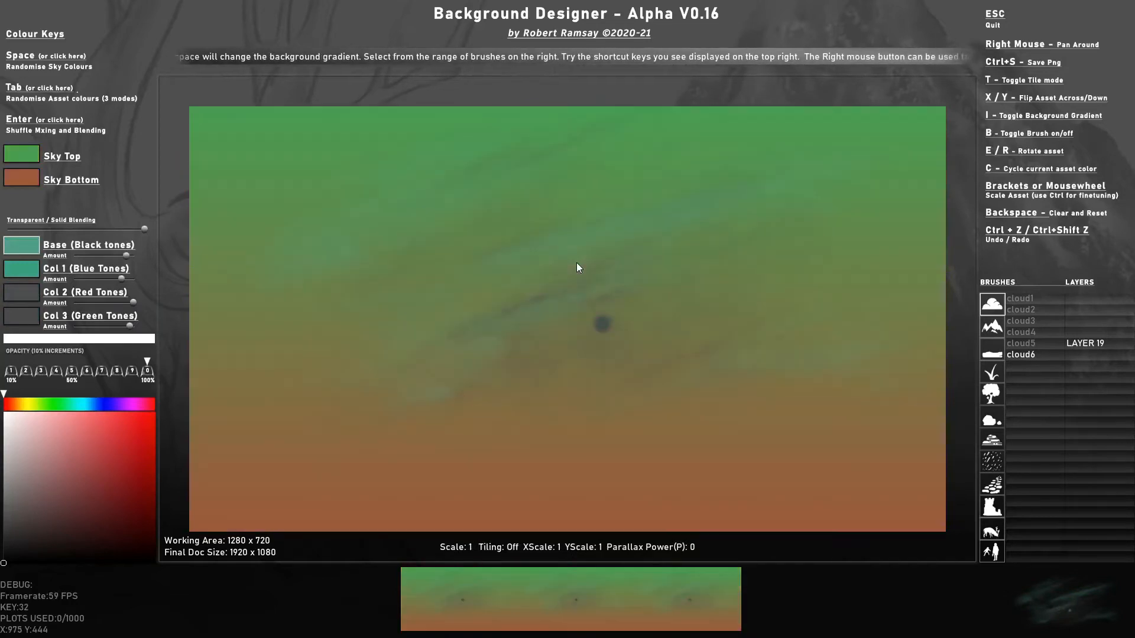
{"action": "key", "text": "space"}
{"action": "key", "text": "Tab"}
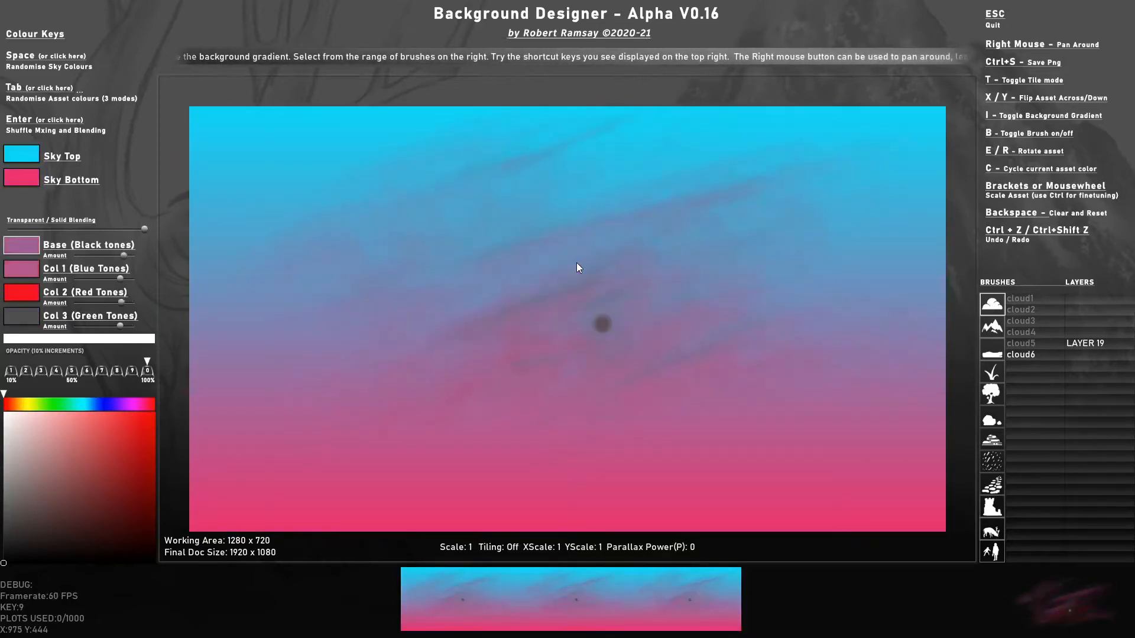
{"action": "key", "text": "Tab"}
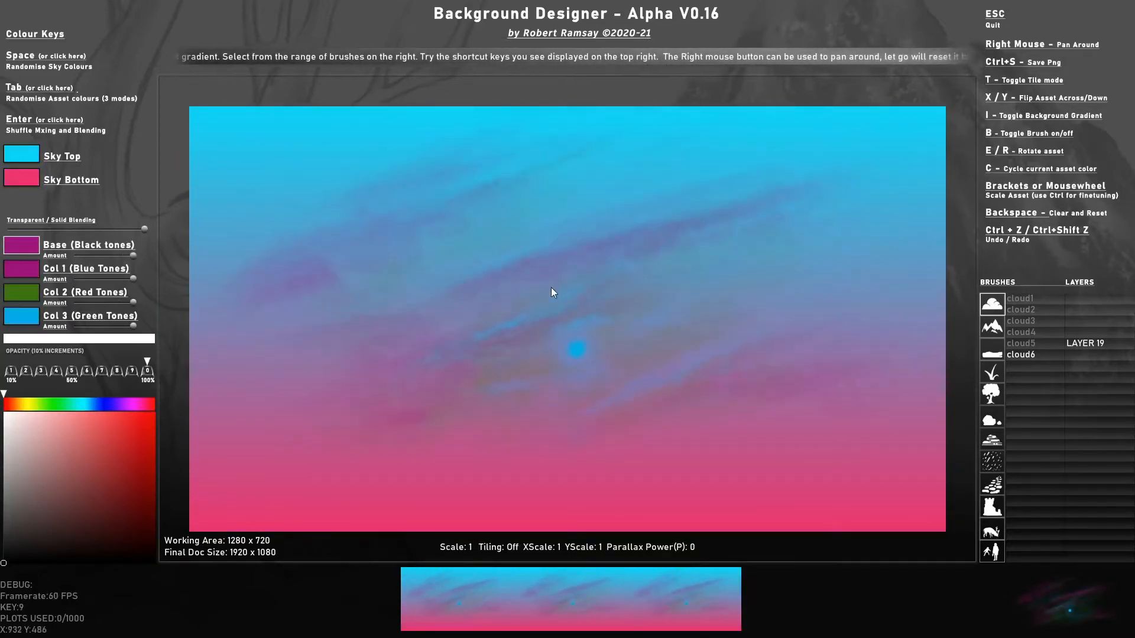
{"action": "scroll", "coordinate": [554, 289], "scroll_direction": "up", "scroll_amount": 1}
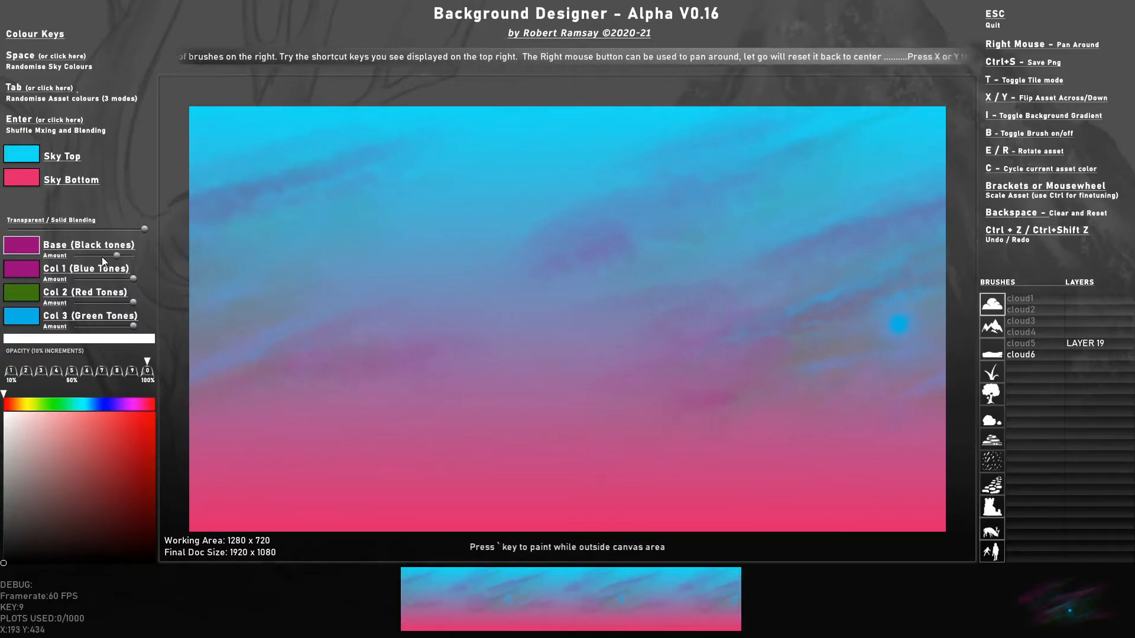
Set the Base (Black tones) colour of the cloud brush to a pale peach
{"action": "left_click", "coordinate": [22, 246]}
{"action": "left_click", "coordinate": [83, 417]}
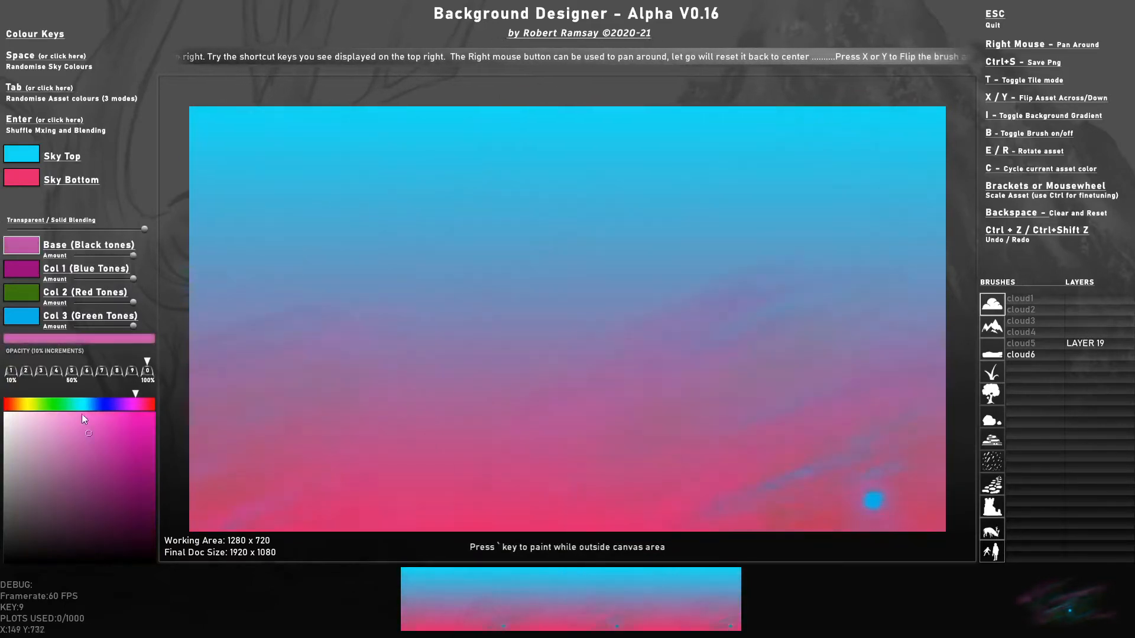
{"action": "left_click", "coordinate": [13, 406]}
{"action": "left_click", "coordinate": [45, 427]}
{"action": "left_click", "coordinate": [40, 423]}
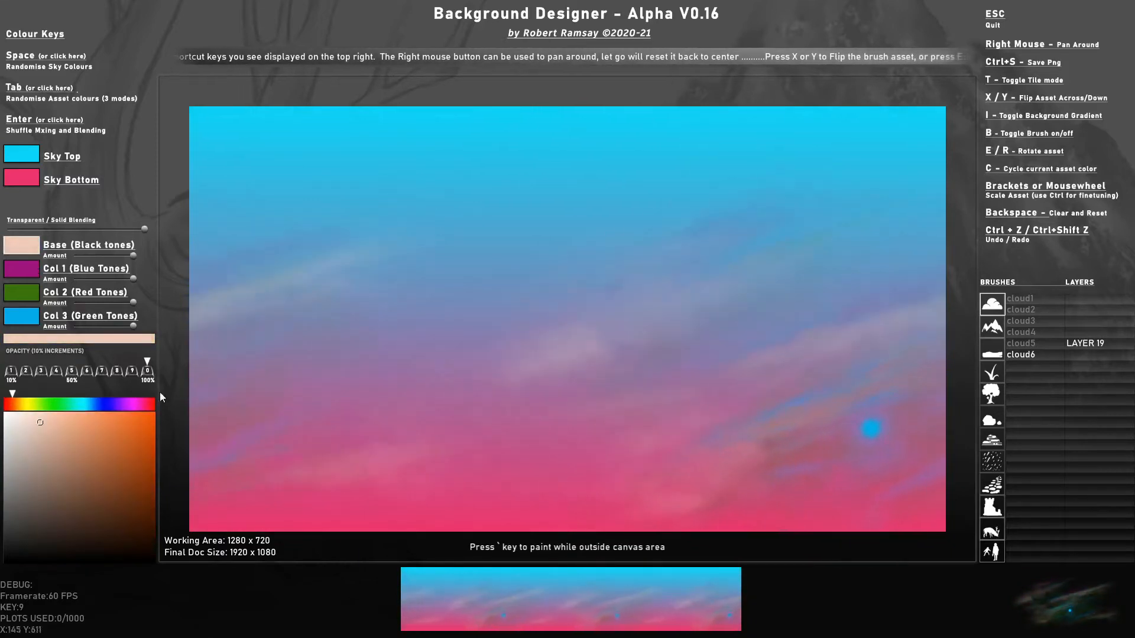
Set the Col 3 (Green Tones) colour of the cloud brush to a soft yellow
{"action": "left_click", "coordinate": [21, 316]}
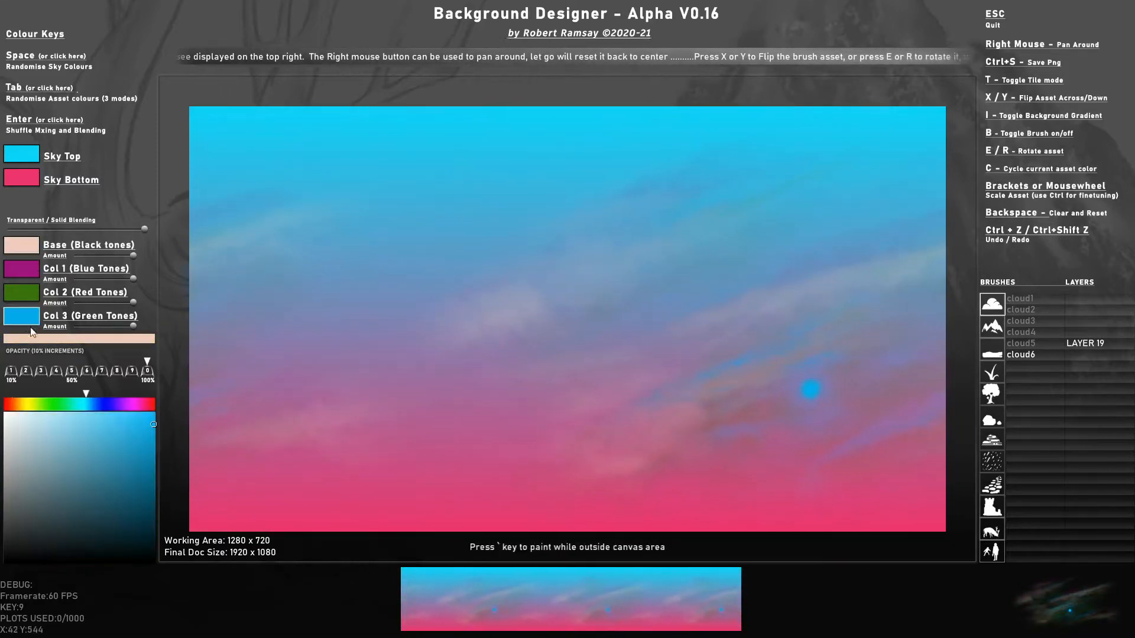
{"action": "left_click", "coordinate": [18, 417]}
{"action": "left_click", "coordinate": [22, 404]}
{"action": "left_click", "coordinate": [80, 417]}
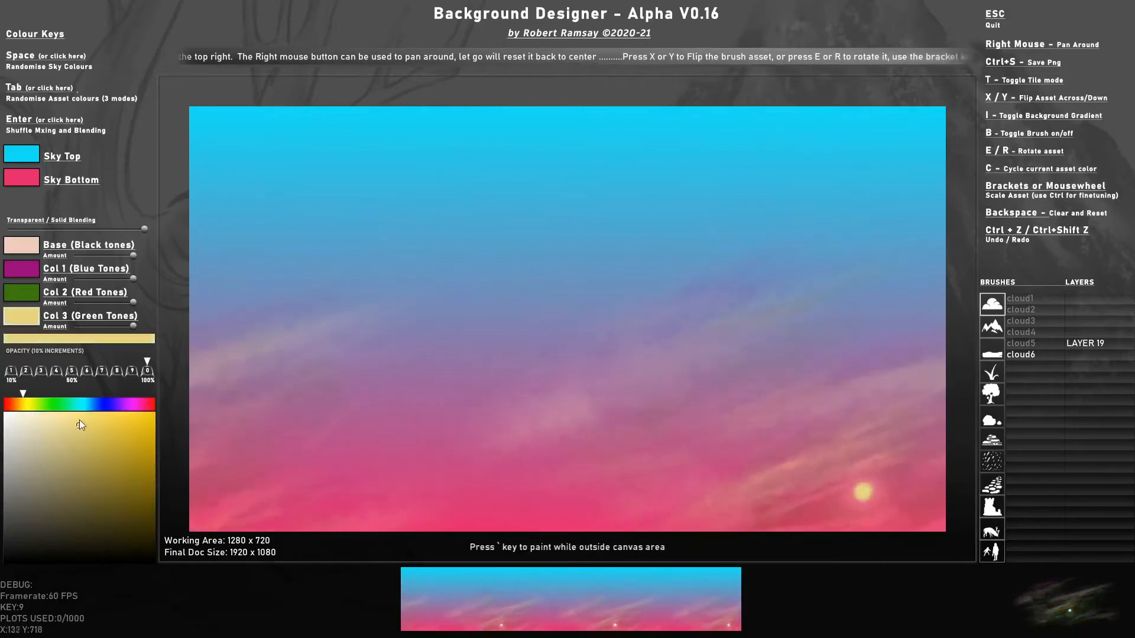
Set the Col 2 (Red Tones) colour of the cloud brush to a bright orange
{"action": "left_click", "coordinate": [23, 293]}
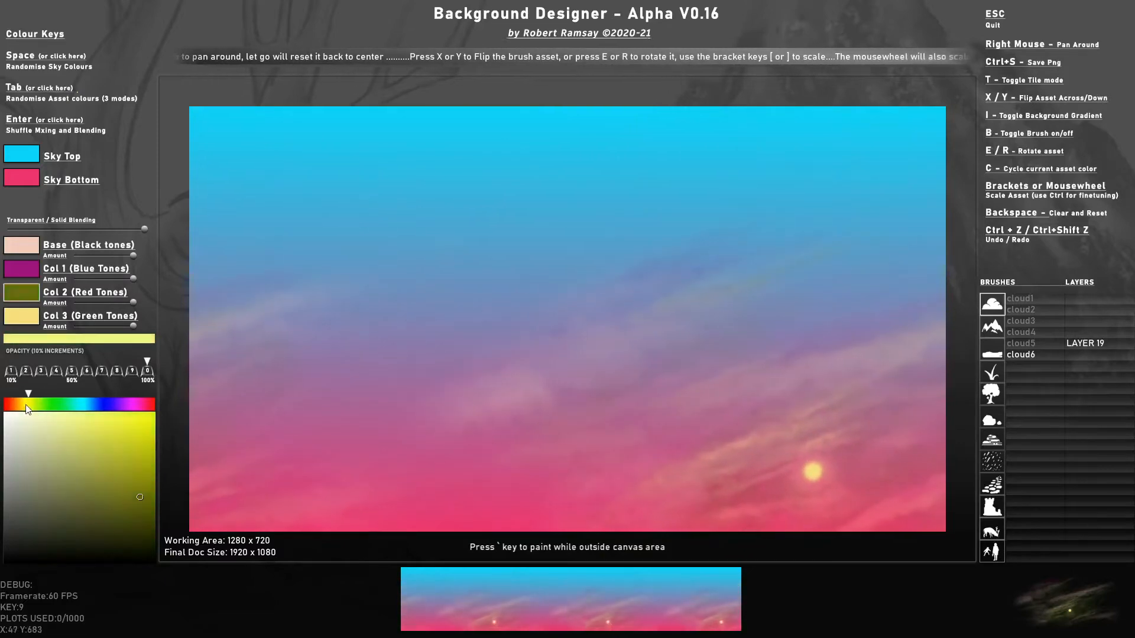
{"action": "left_click", "coordinate": [18, 404]}
{"action": "left_click", "coordinate": [126, 414]}
{"action": "left_click", "coordinate": [150, 417]}
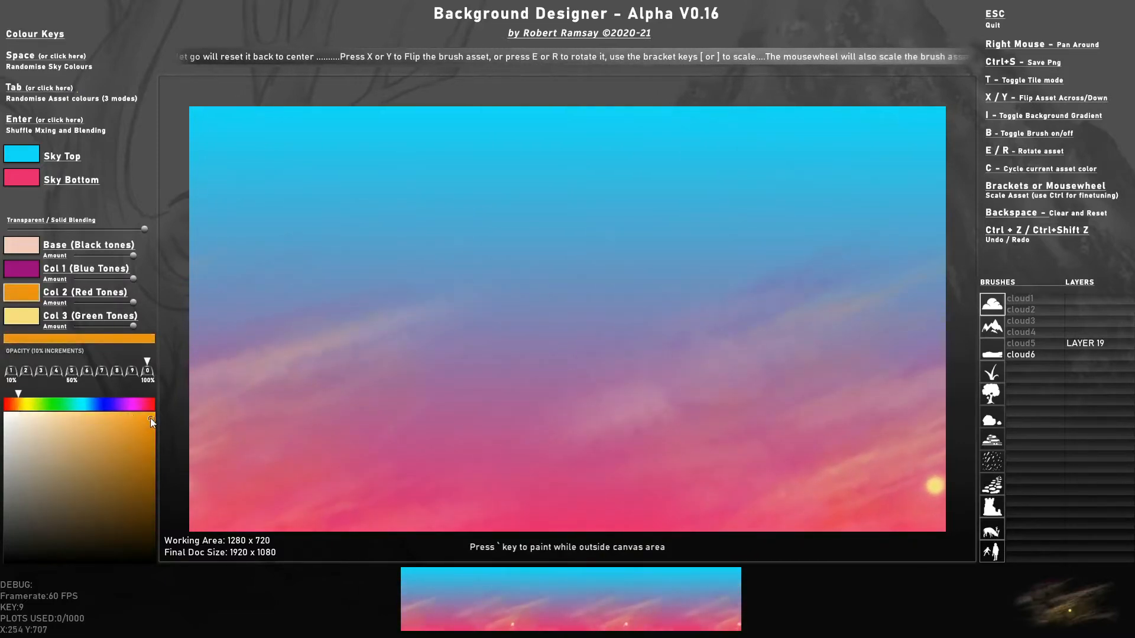
Stamp the cloud6 brush twice at scale 1.35 over the upper middle of the sky on layer 19
{"action": "scroll", "coordinate": [588, 233], "scroll_direction": "up", "scroll_amount": 5}
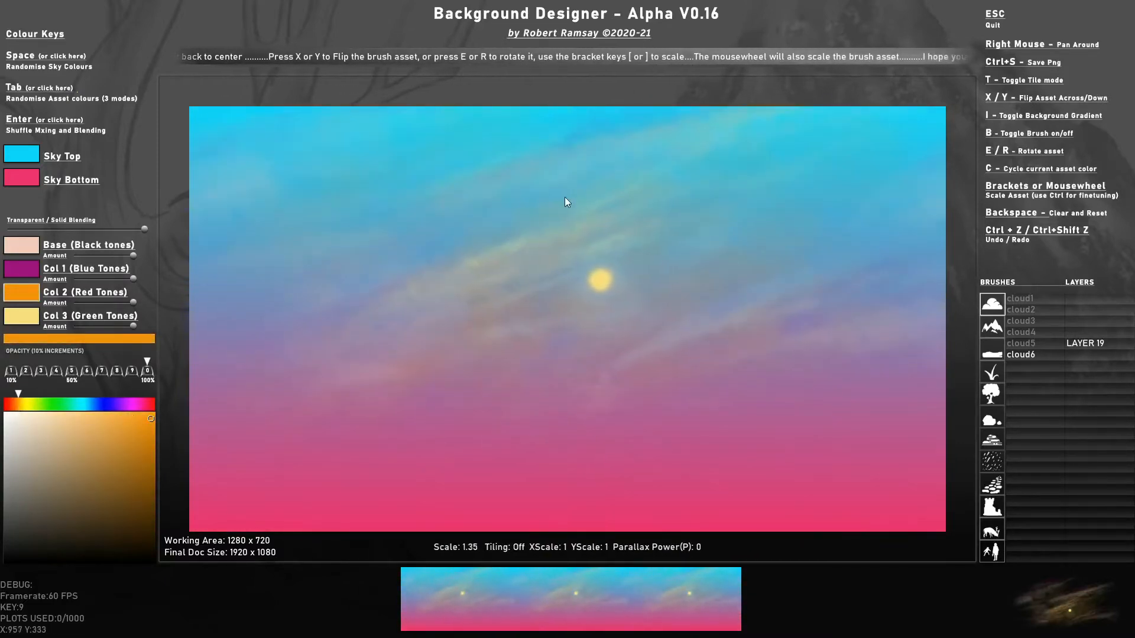
{"action": "left_click", "coordinate": [542, 196]}
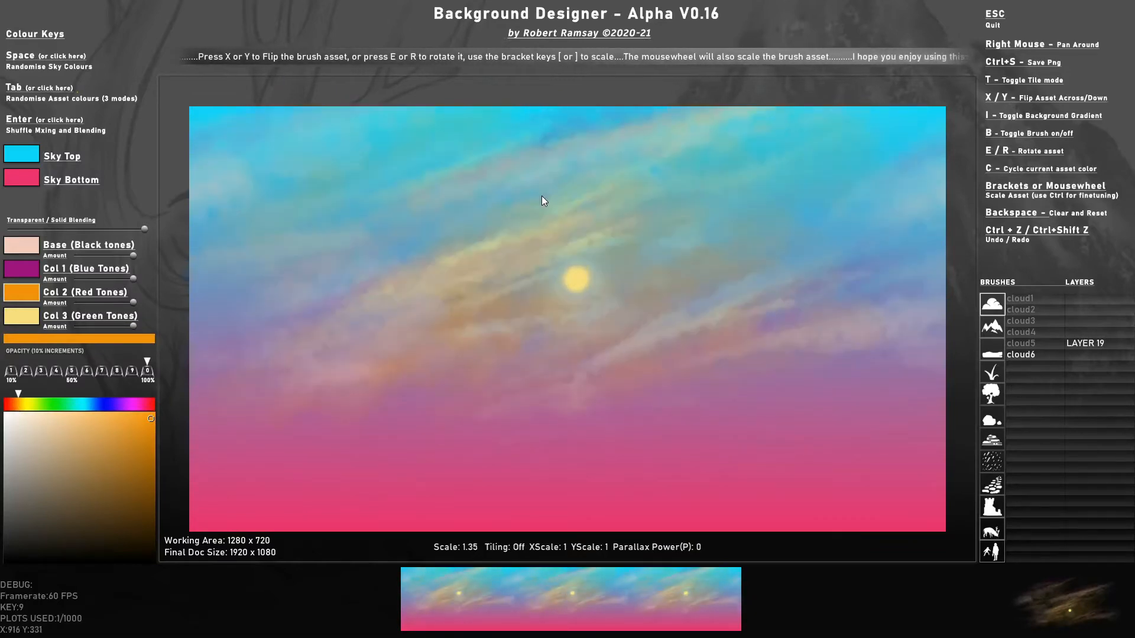
{"action": "left_click", "coordinate": [541, 196]}
Switch to the cloud5 brush at scale 0.65 and flip it horizontally
{"action": "scroll", "coordinate": [863, 455], "scroll_direction": "down", "scroll_amount": 20}
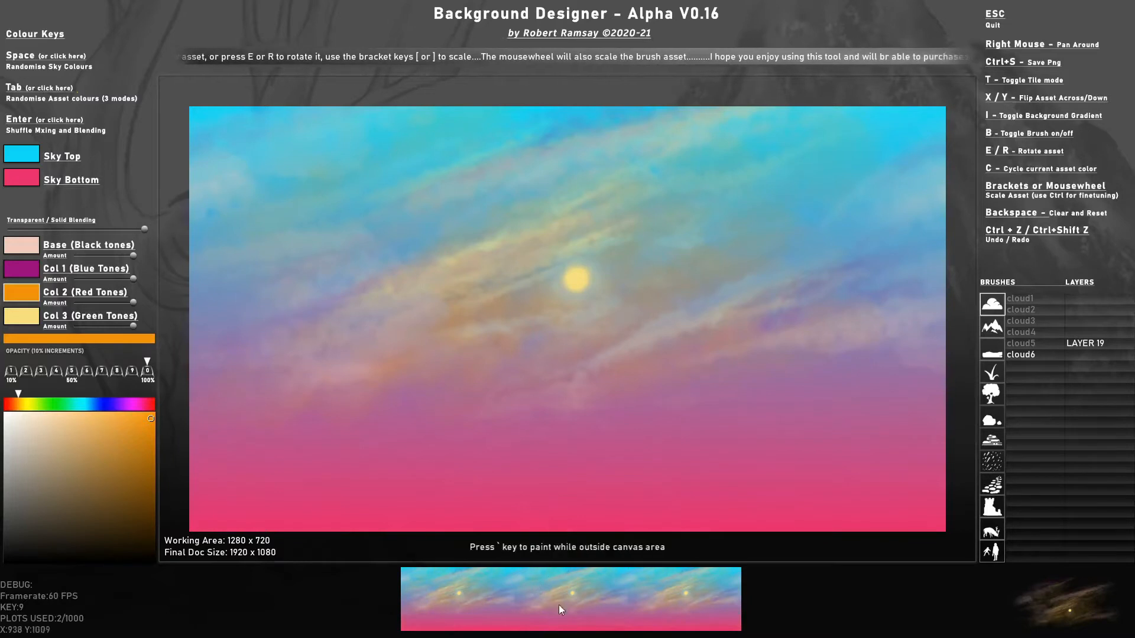
{"action": "mouse_move", "coordinate": [705, 423]}
{"action": "left_mouse_down"}
{"action": "mouse_move", "coordinate": [708, 396]}
{"action": "mouse_move", "coordinate": [841, 297]}
{"action": "mouse_move", "coordinate": [864, 296]}
{"action": "mouse_move", "coordinate": [537, 320]}
{"action": "mouse_move", "coordinate": [278, 310]}
{"action": "mouse_move", "coordinate": [243, 264]}
{"action": "left_mouse_up"}
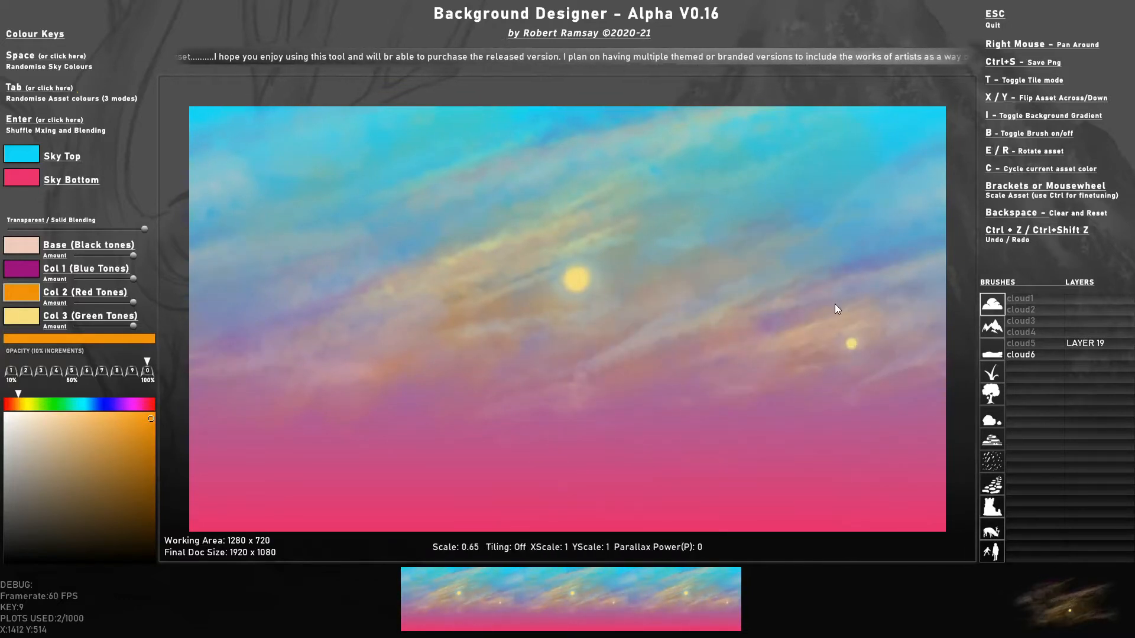
{"action": "scroll", "coordinate": [834, 304], "scroll_direction": "up", "scroll_amount": 2}
{"action": "left_click", "coordinate": [1026, 343]}
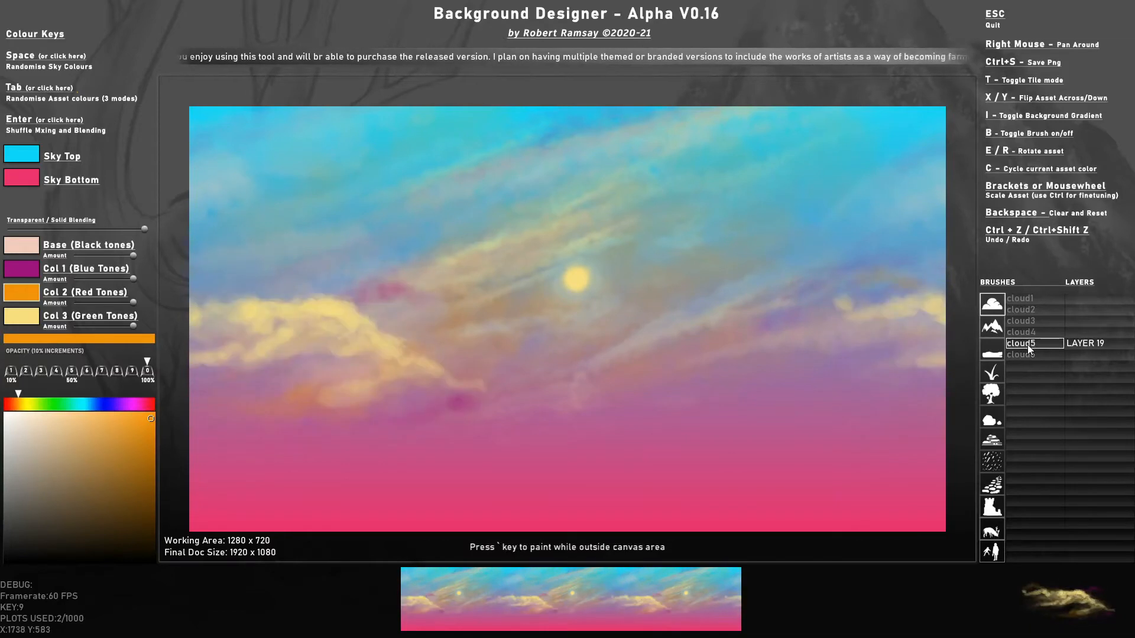
{"action": "key", "text": "x"}
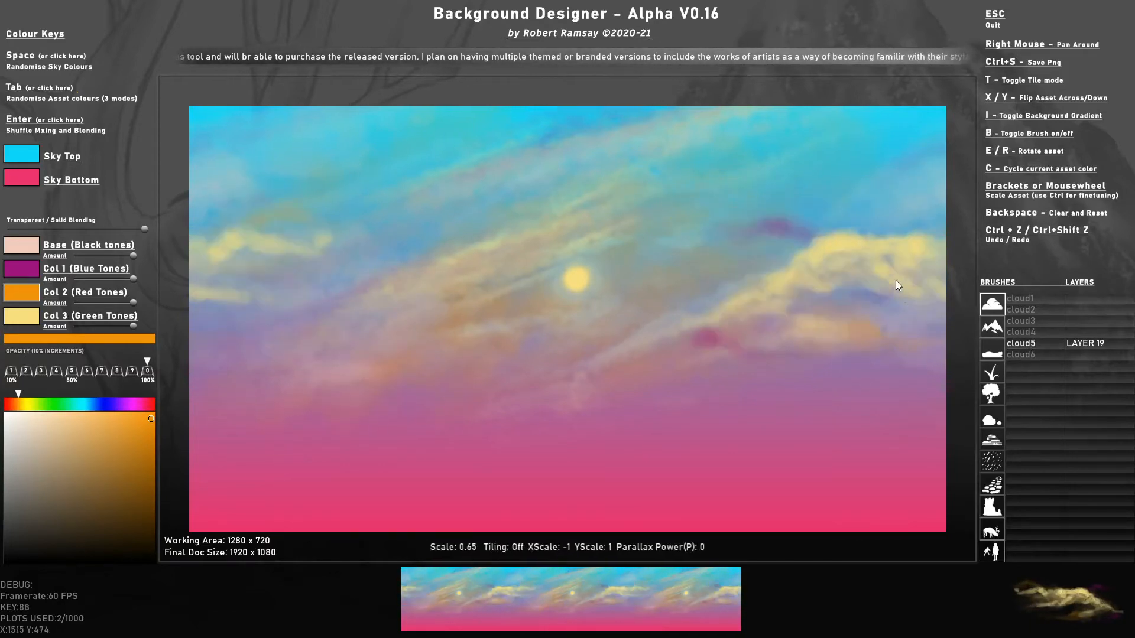
Stamp the flipped cloud5 brush at scale 0.65 over the sky's right edge and the cloud4 brush at scale 0.50 in the lower right
{"action": "left_click", "coordinate": [944, 320]}
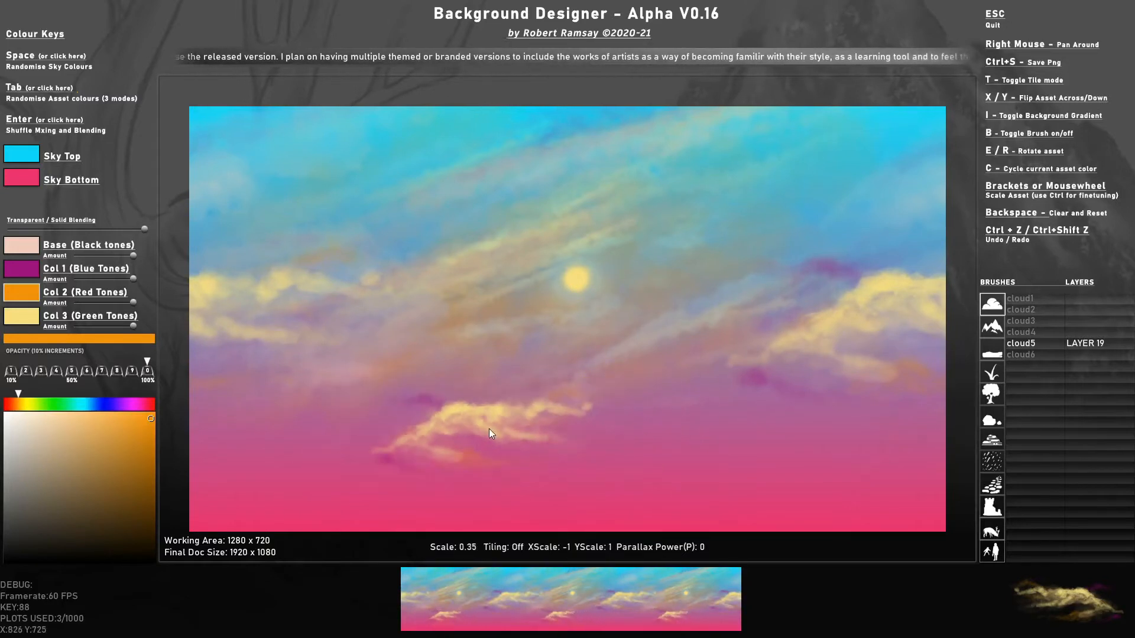
{"action": "left_click", "coordinate": [1018, 333]}
{"action": "scroll", "coordinate": [693, 425], "scroll_direction": "up", "scroll_amount": 1}
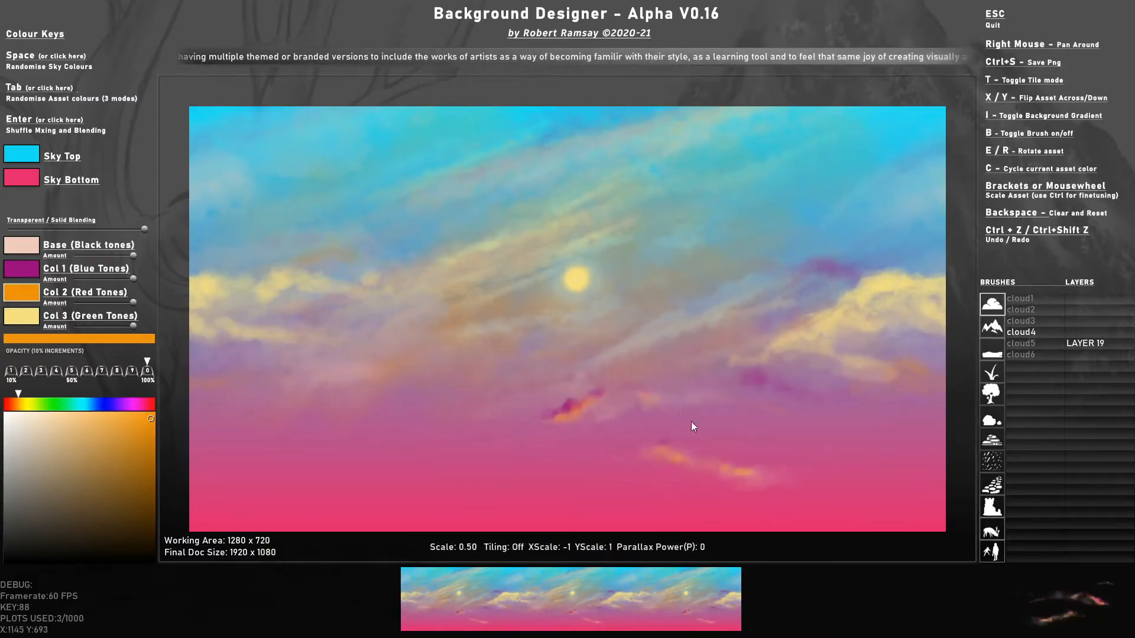
{"action": "left_click", "coordinate": [717, 447]}
{"action": "scroll", "coordinate": [500, 453], "scroll_direction": "down", "scroll_amount": 2}
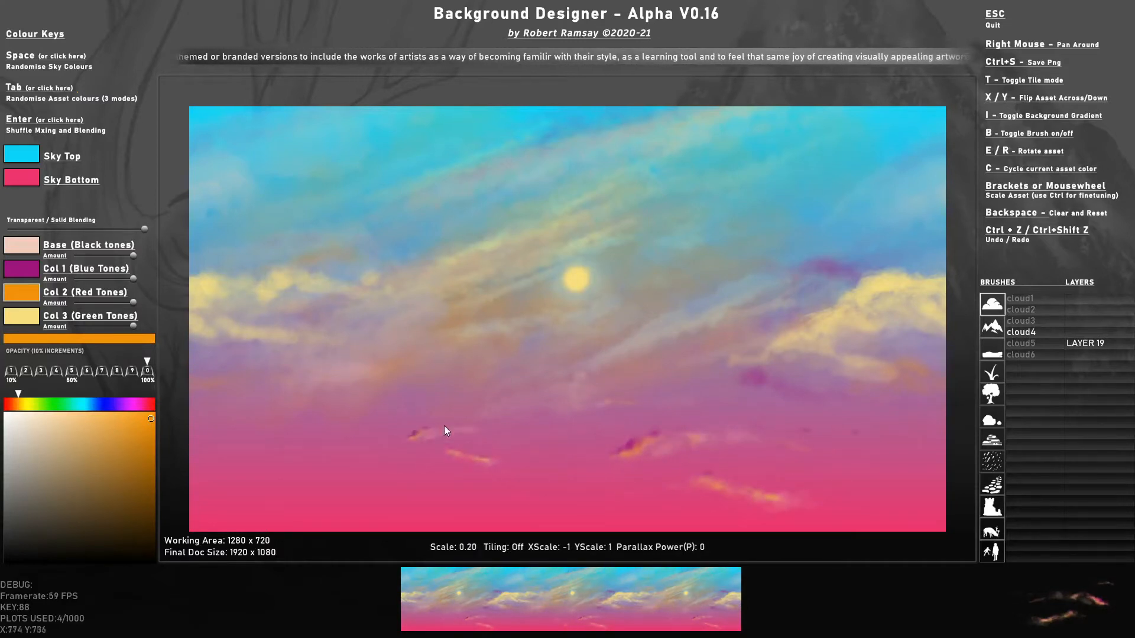
{"action": "left_click_drag", "start_coordinate": [656, 348], "coordinate": [821, 261]}
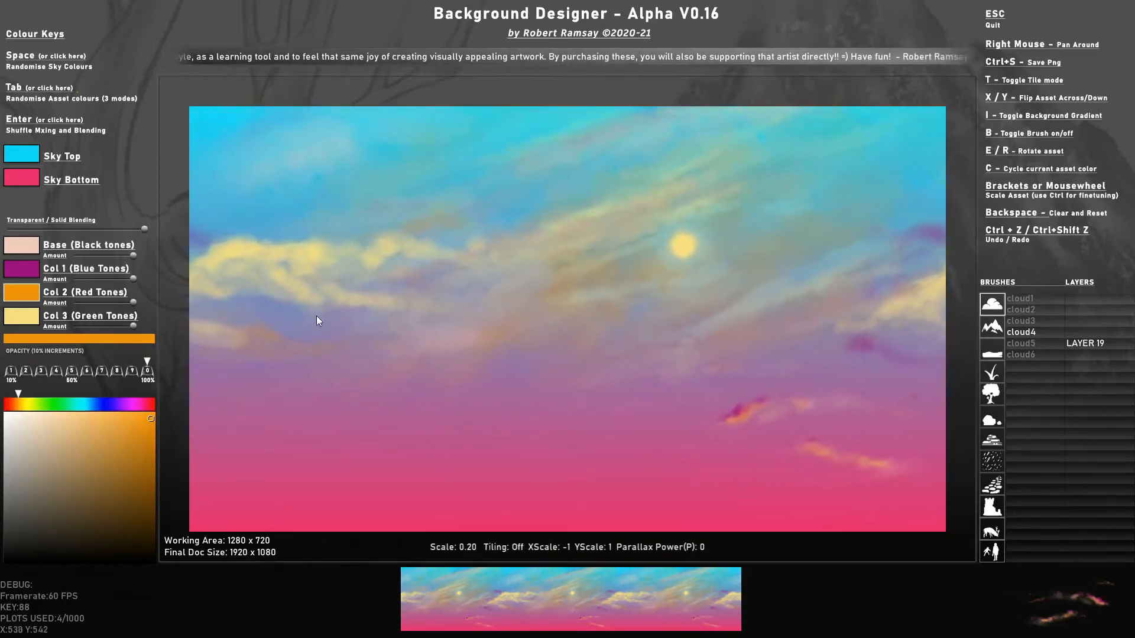
{"action": "mouse_move", "coordinate": [317, 315]}
{"action": "left_mouse_down"}
{"action": "mouse_move", "coordinate": [402, 221]}
{"action": "mouse_move", "coordinate": [575, 197]}
{"action": "mouse_move", "coordinate": [691, 204]}
{"action": "mouse_move", "coordinate": [813, 260]}
{"action": "left_mouse_up"}
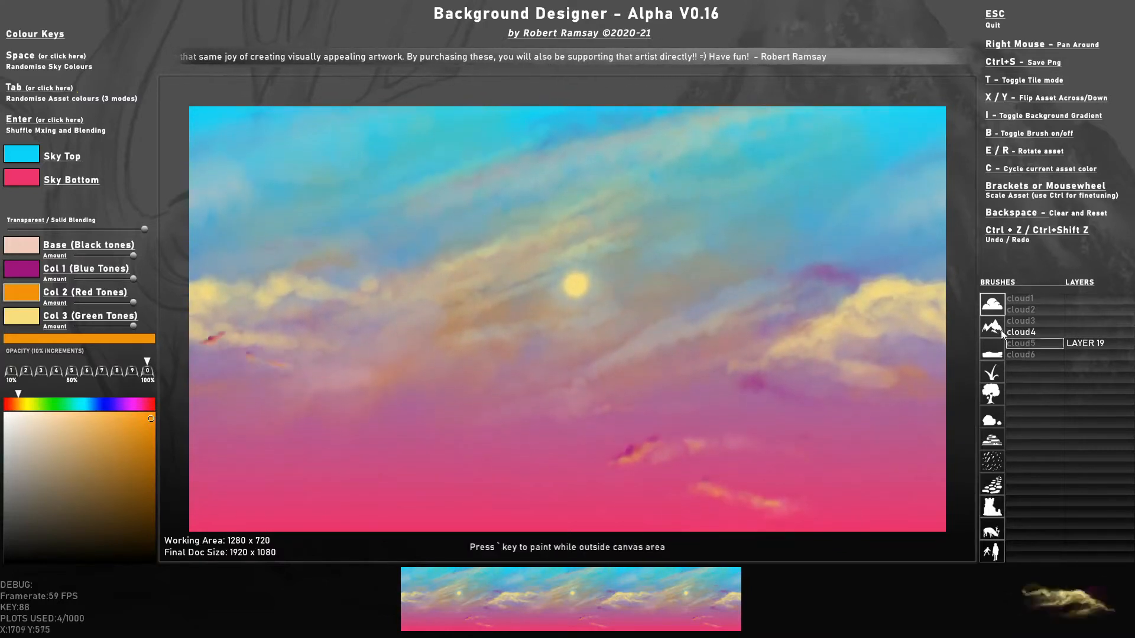
Switch to the mountain4 brush, shuffle its colours and enlarge it to scale 0.70
{"action": "left_click", "coordinate": [999, 331]}
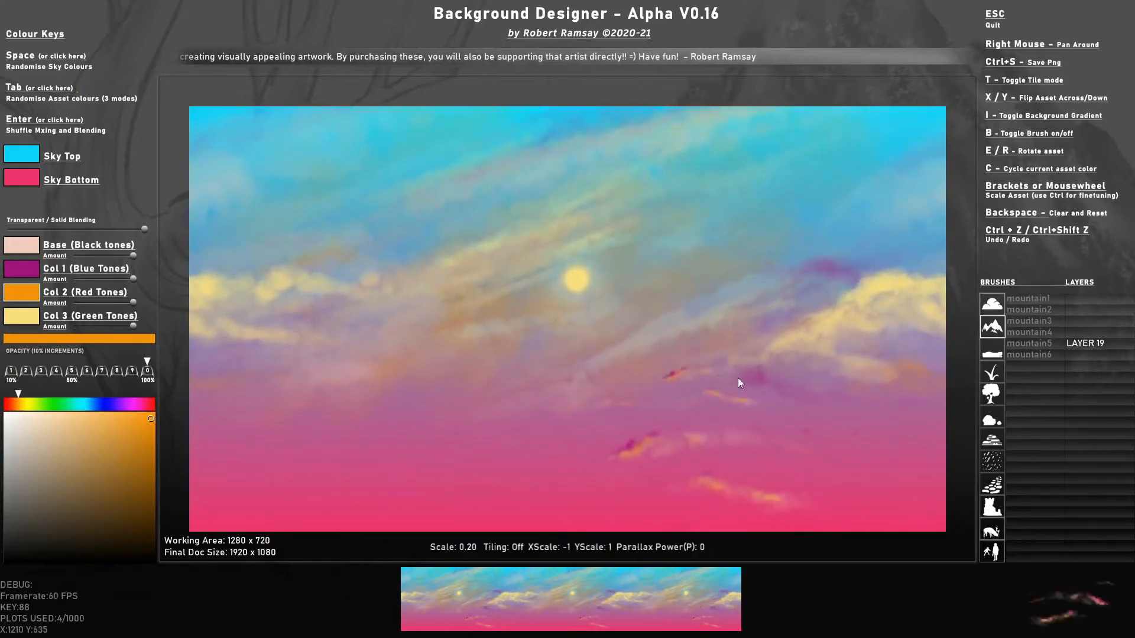
{"action": "scroll", "coordinate": [799, 352], "scroll_direction": "down", "scroll_amount": 1}
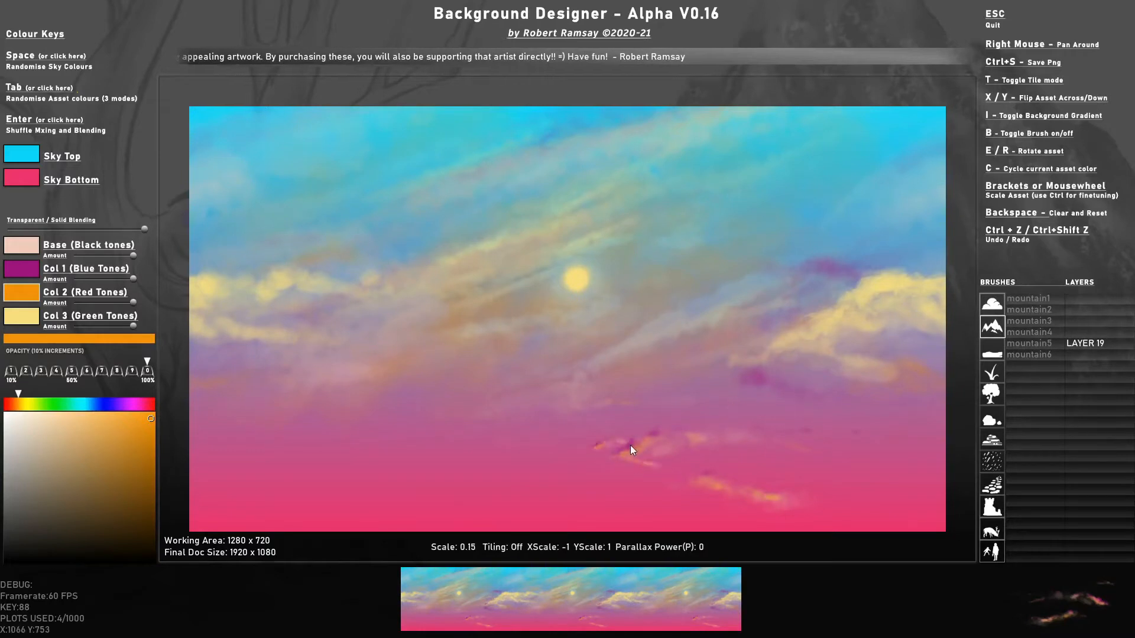
{"action": "scroll", "coordinate": [630, 445], "scroll_direction": "up", "scroll_amount": 2}
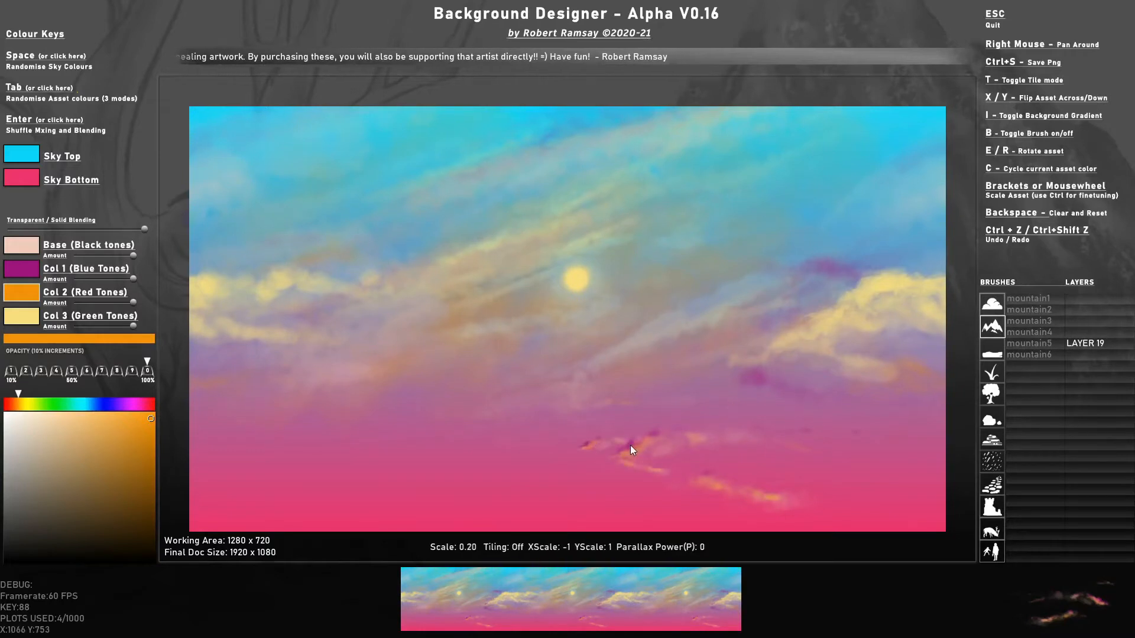
{"action": "left_click", "coordinate": [1041, 335]}
{"action": "key", "text": "Tab"}
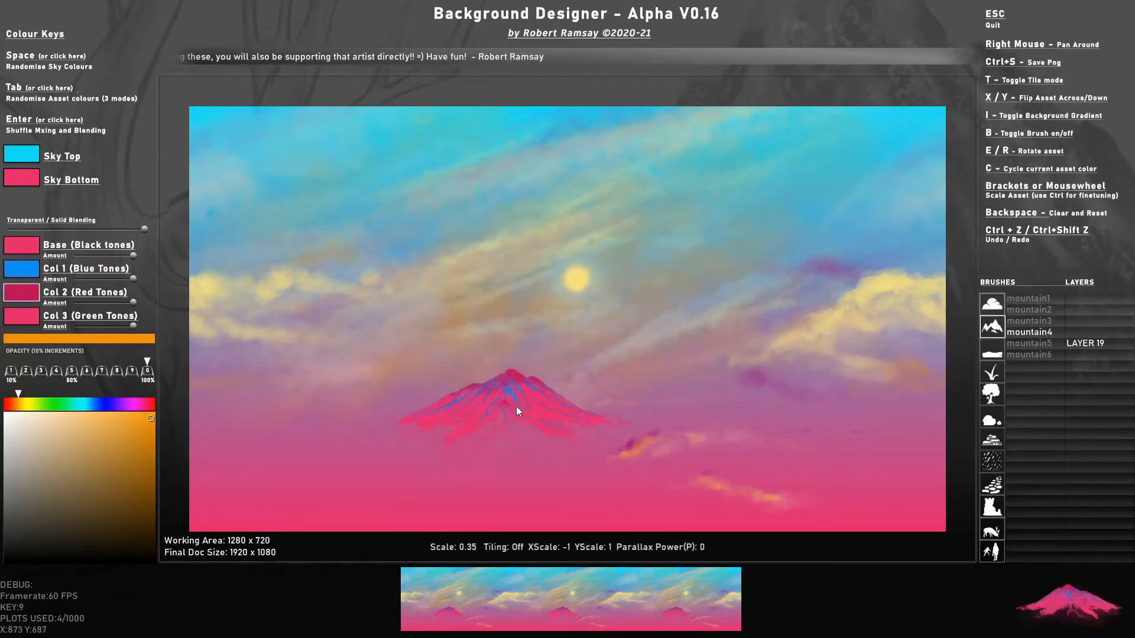
{"action": "scroll", "coordinate": [484, 412], "scroll_direction": "up", "scroll_amount": 7}
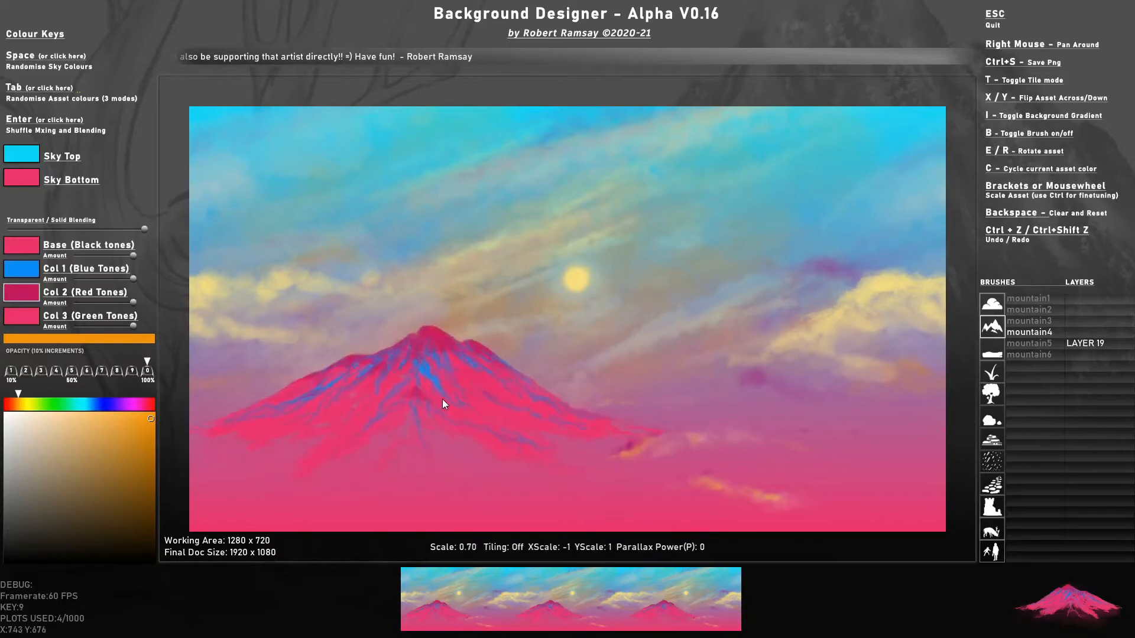
Shuffle the mountain brush's colours until it has a dark grey base with teal, tan and light grey tones
{"action": "key", "text": "Tab"}
{"action": "key", "text": "Tab"}
{"action": "key", "text": "Tab"}
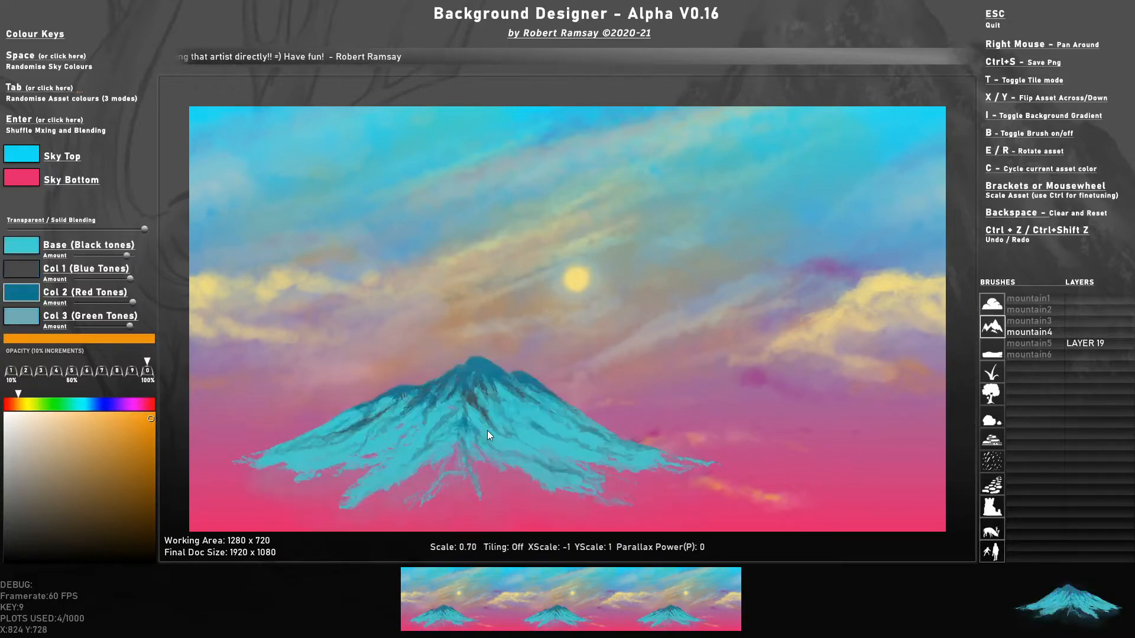
{"action": "key", "text": "Tab"}
{"action": "key", "text": "Tab"}
{"action": "key", "text": "Tab"}
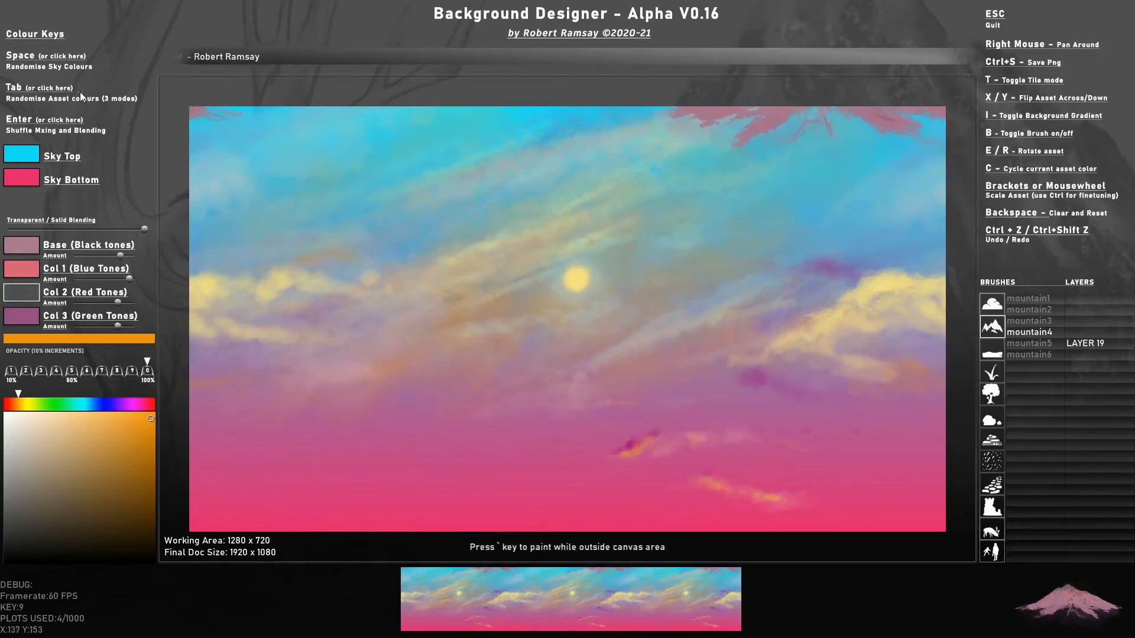
{"action": "left_click", "coordinate": [85, 96]}
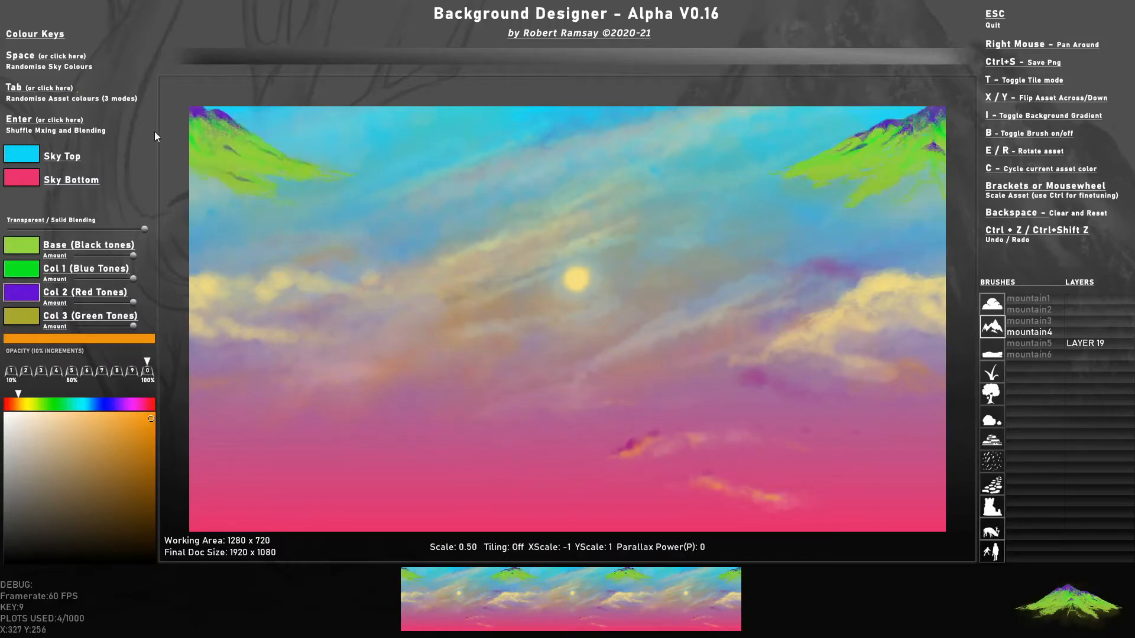
{"action": "left_click", "coordinate": [80, 91]}
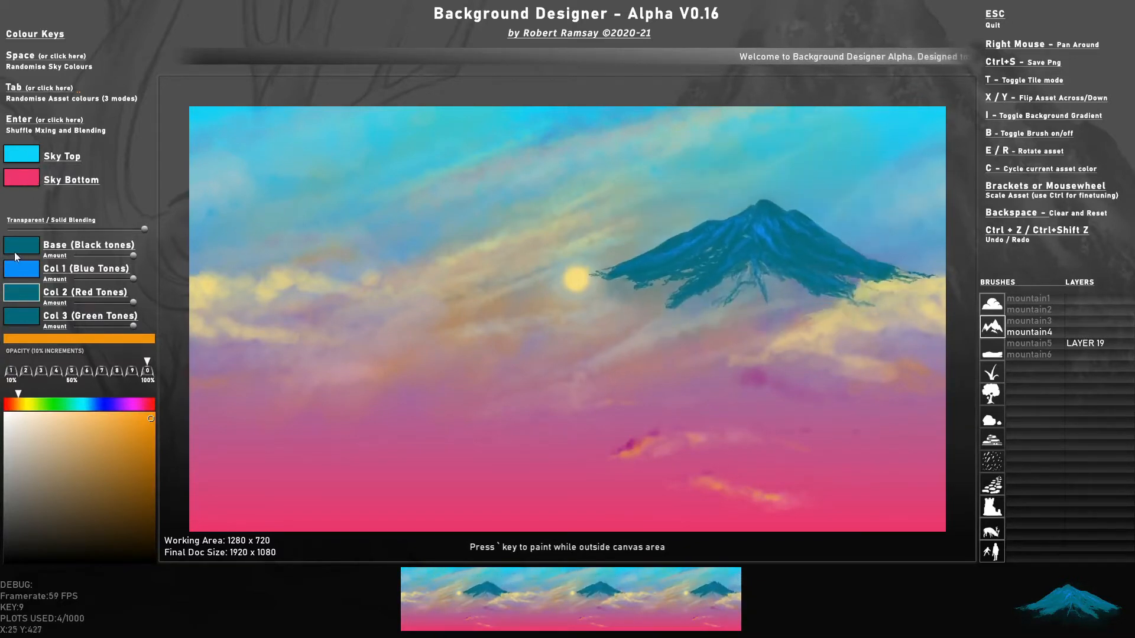
{"action": "key", "text": "Tab"}
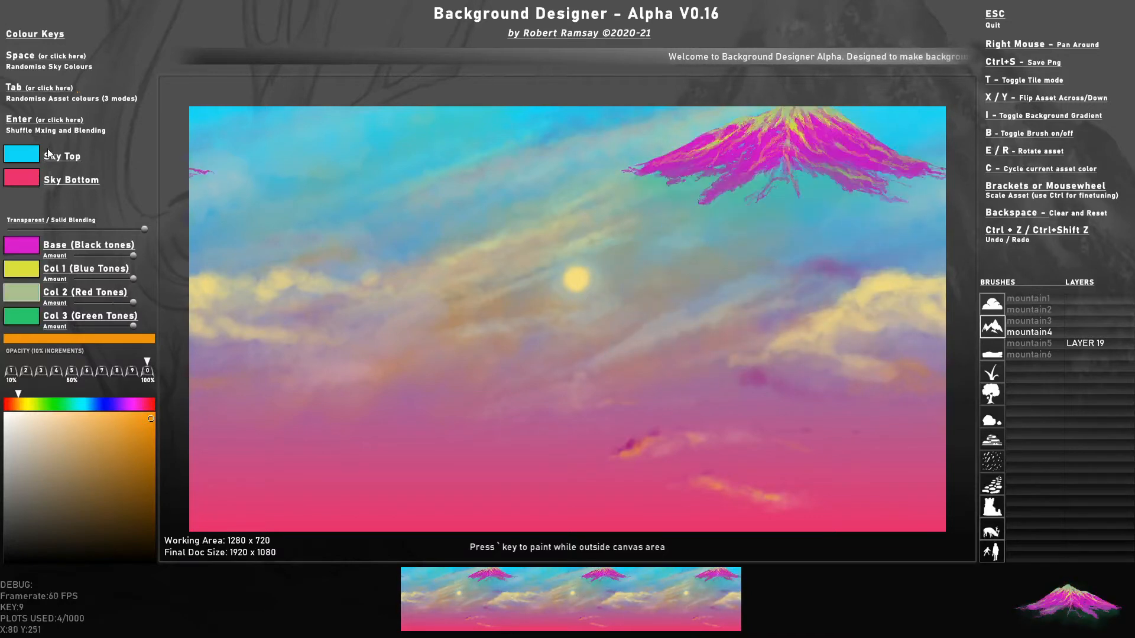
{"action": "key", "text": "Tab"}
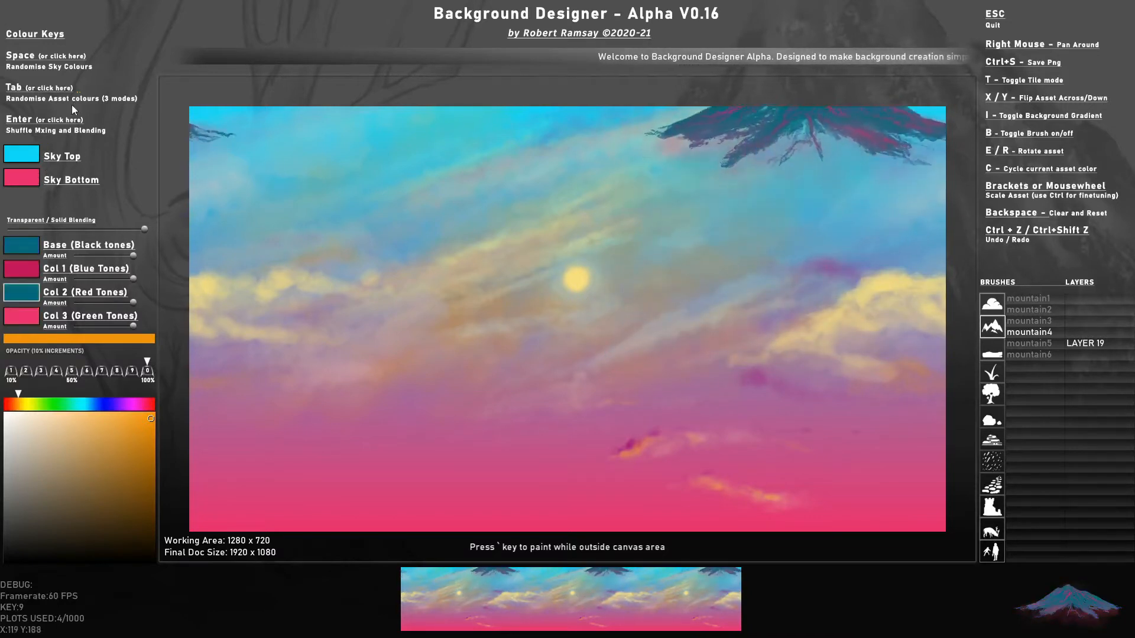
{"action": "key", "text": "Tab"}
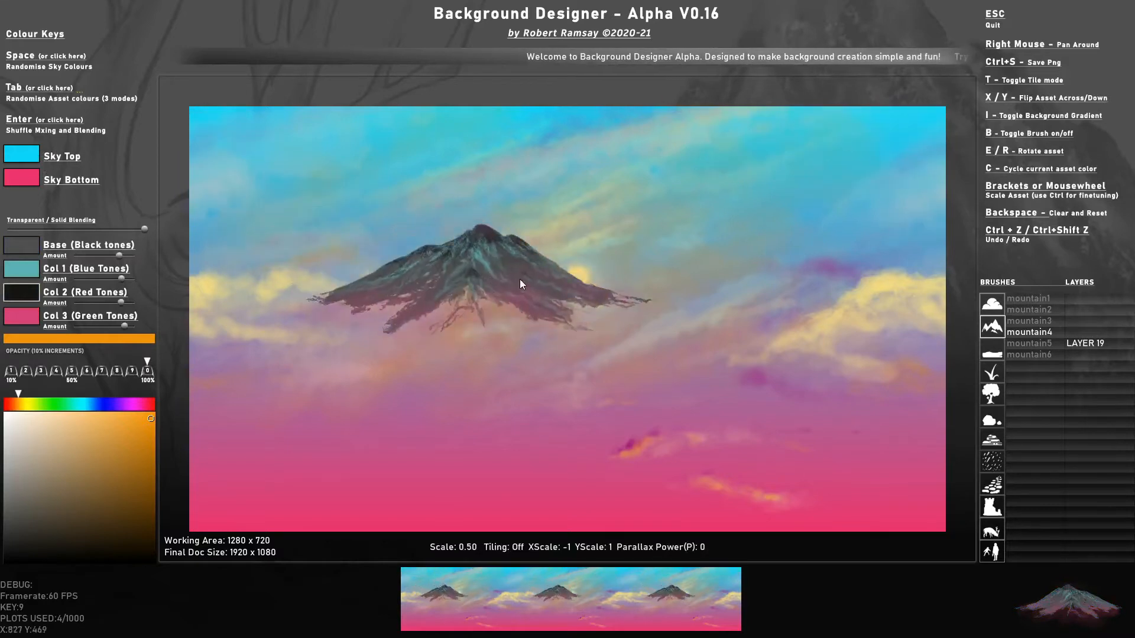
{"action": "key", "text": "Tab"}
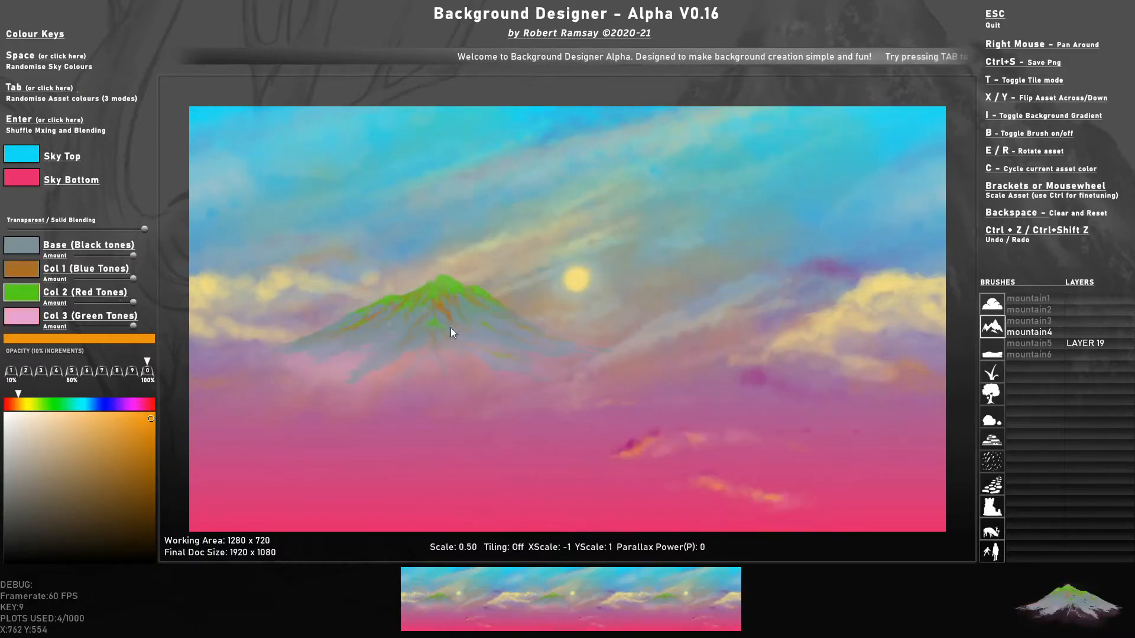
{"action": "key", "text": "Tab"}
{"action": "key", "text": "Tab"}
{"action": "key", "text": "Tab"}
{"action": "key", "text": "Tab"}
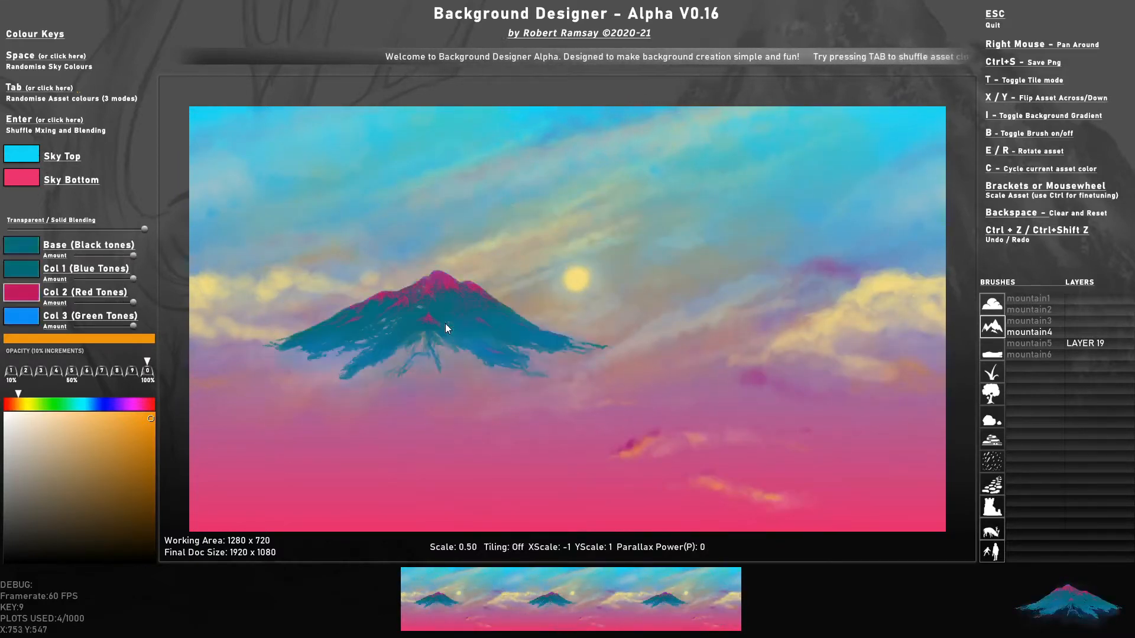
{"action": "key", "text": "Tab"}
{"action": "key", "text": "Tab"}
{"action": "key", "text": "Tab"}
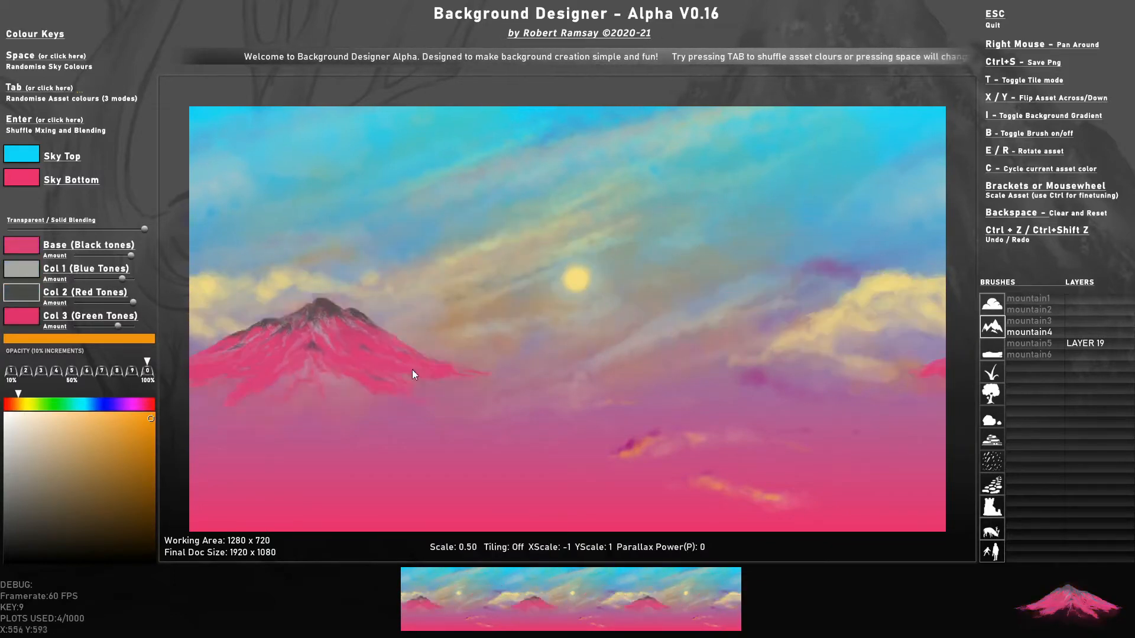
{"action": "key", "text": "Tab"}
{"action": "key", "text": "Tab"}
{"action": "key", "text": "Tab"}
{"action": "key", "text": "Tab"}
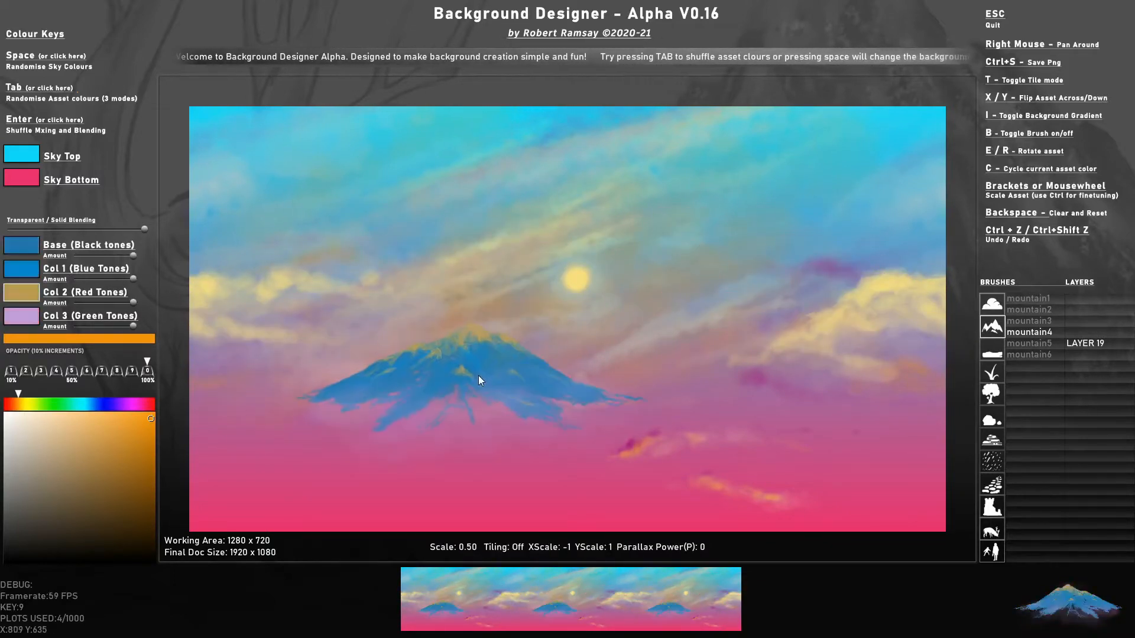
{"action": "key", "text": "Tab"}
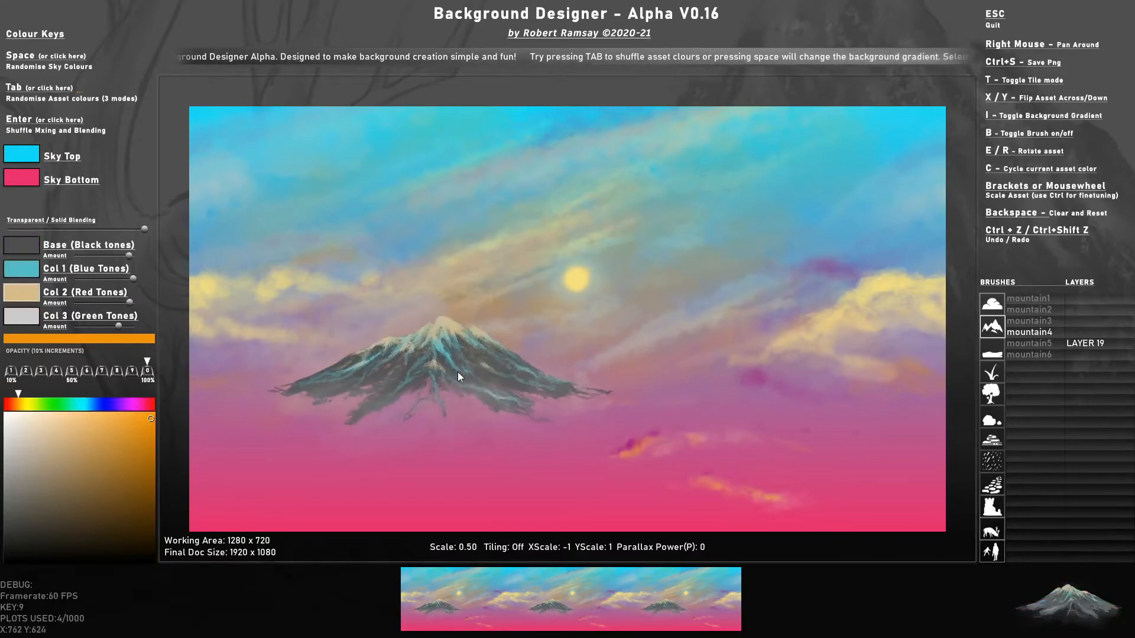
Stamp the mountain4 brush on layer 12 at scale 0.70, centred along the bottom edge of the canvas
{"action": "right_click", "coordinate": [716, 433]}
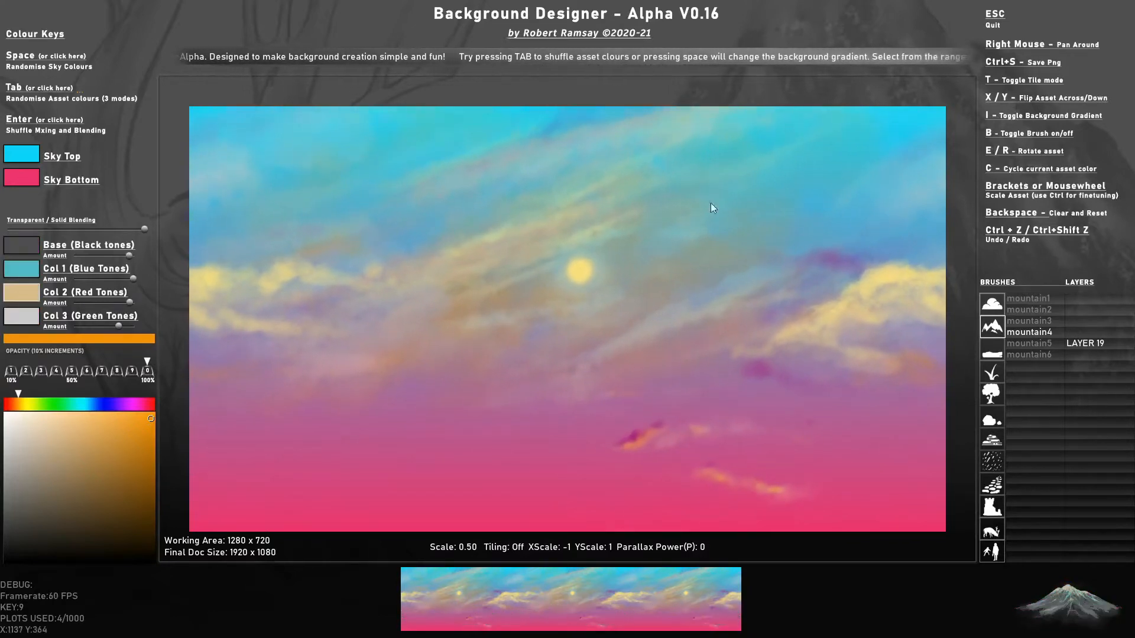
{"action": "mouse_move", "coordinate": [711, 204]}
{"action": "left_mouse_down"}
{"action": "mouse_move", "coordinate": [814, 154]}
{"action": "mouse_move", "coordinate": [586, 184]}
{"action": "mouse_move", "coordinate": [548, 322]}
{"action": "mouse_move", "coordinate": [502, 340]}
{"action": "left_mouse_up"}
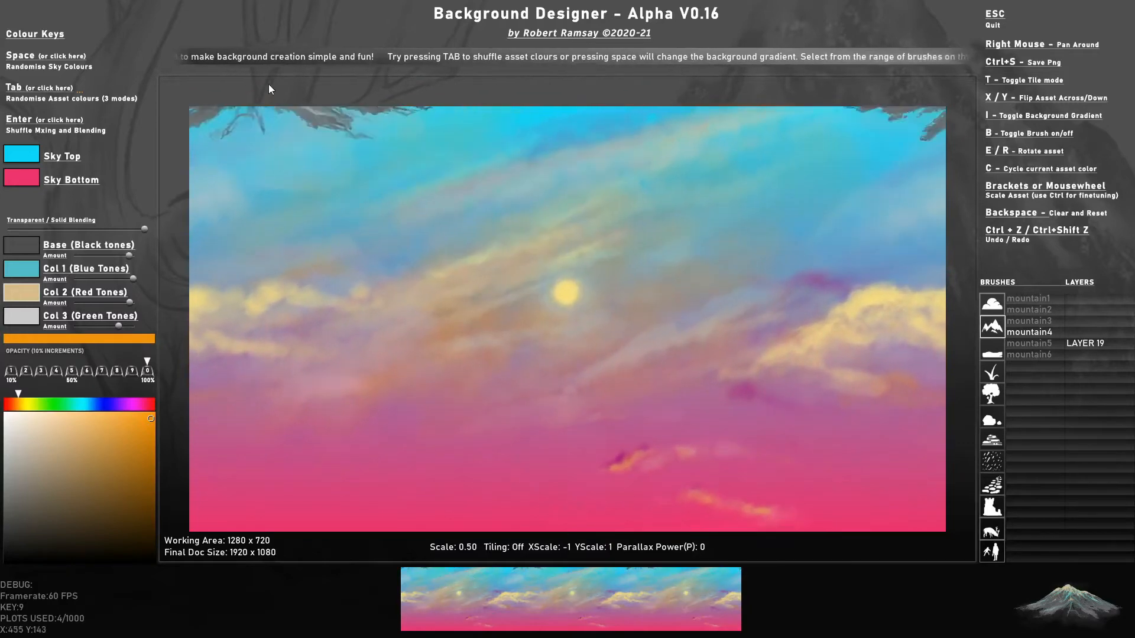
{"action": "scroll", "coordinate": [541, 398], "scroll_direction": "up", "scroll_amount": 3}
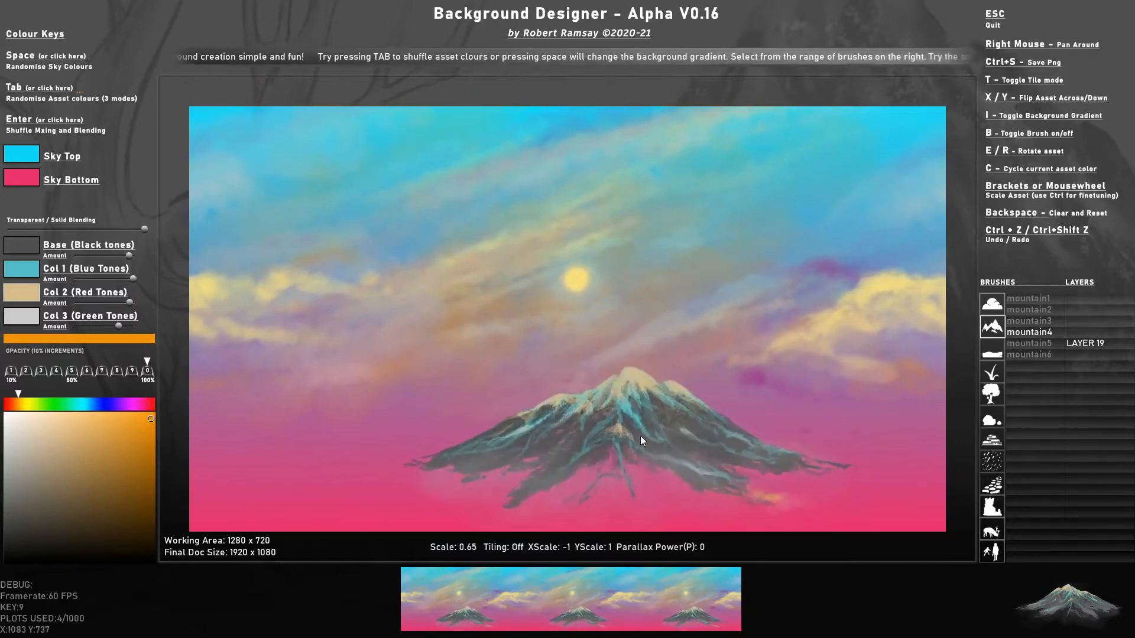
{"action": "scroll", "coordinate": [668, 452], "scroll_direction": "up", "scroll_amount": 5}
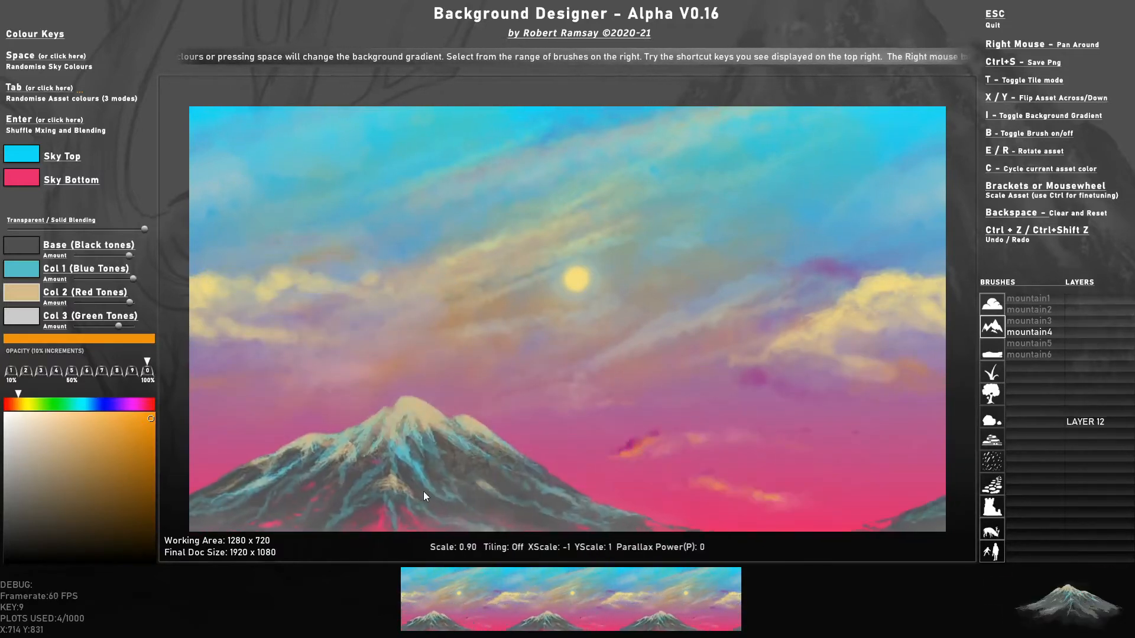
{"action": "scroll", "coordinate": [508, 480], "scroll_direction": "down", "scroll_amount": 1}
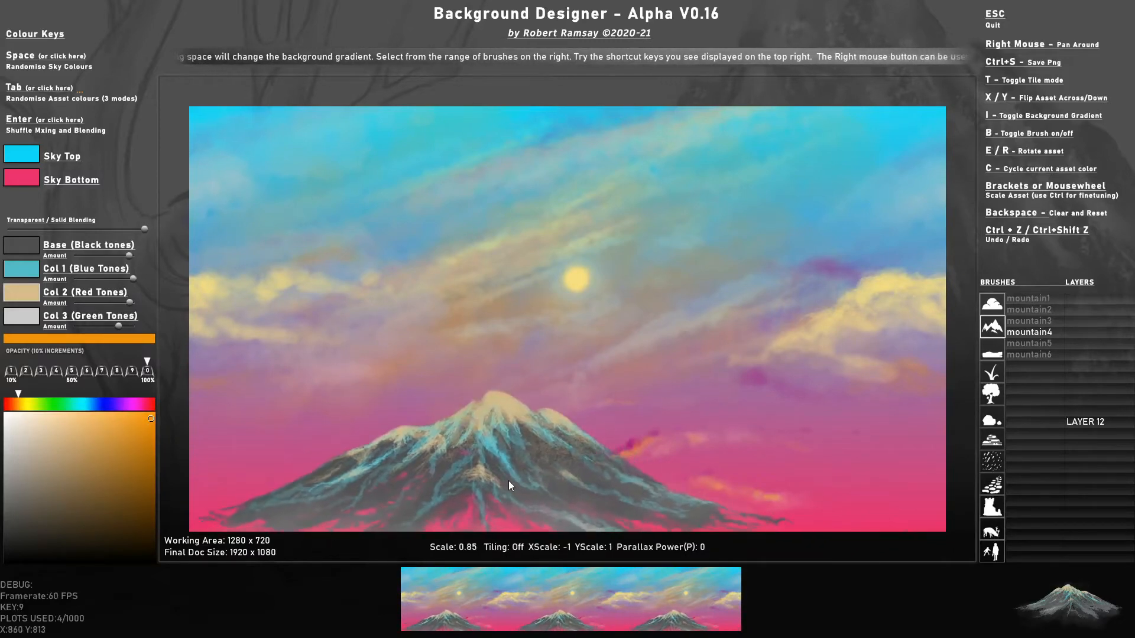
{"action": "scroll", "coordinate": [490, 487], "scroll_direction": "down", "scroll_amount": 3}
{"action": "left_click", "coordinate": [534, 509]}
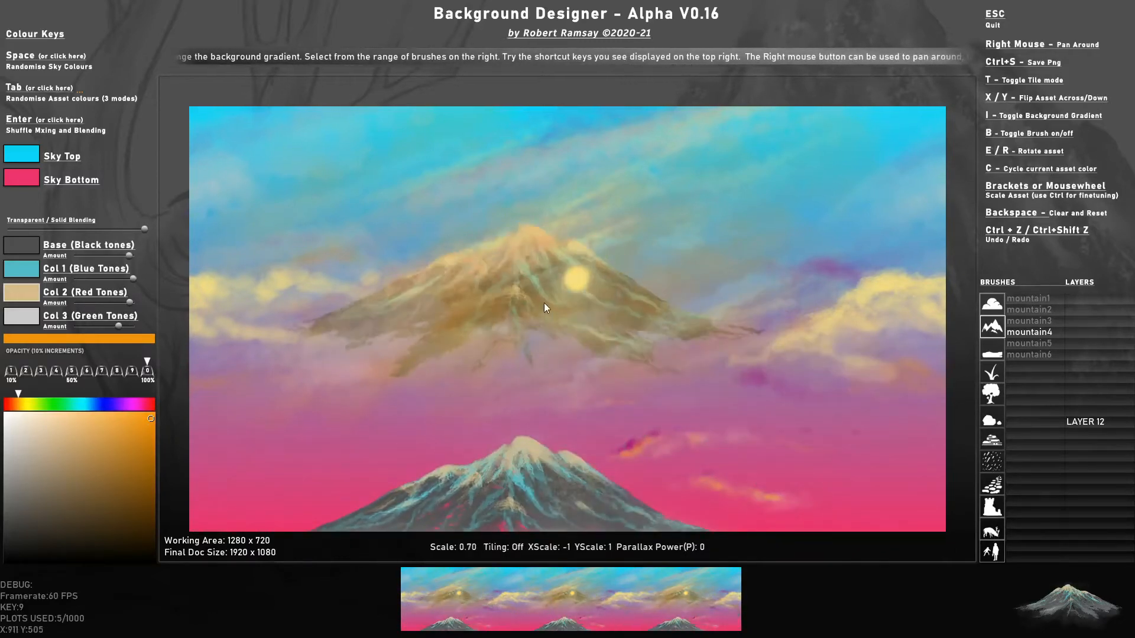
Set the parallax power to 4 and turn off the brush preview on the canvas
{"action": "key", "text": "p"}
{"action": "key", "text": "p"}
{"action": "key", "text": "p"}
{"action": "key", "text": "p"}
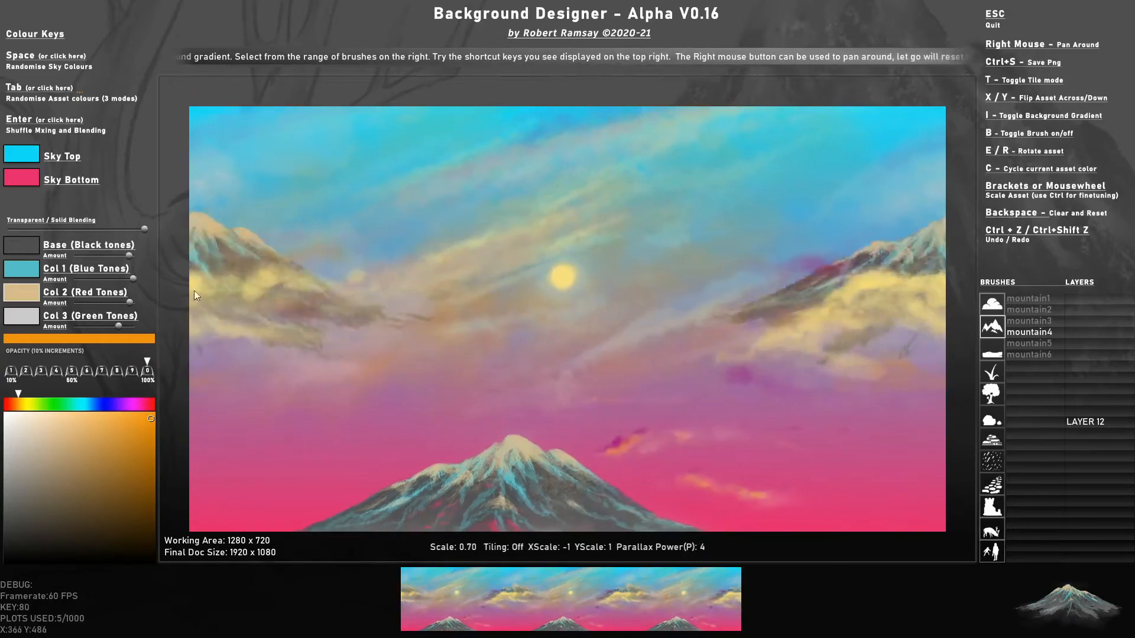
{"action": "key", "text": "b"}
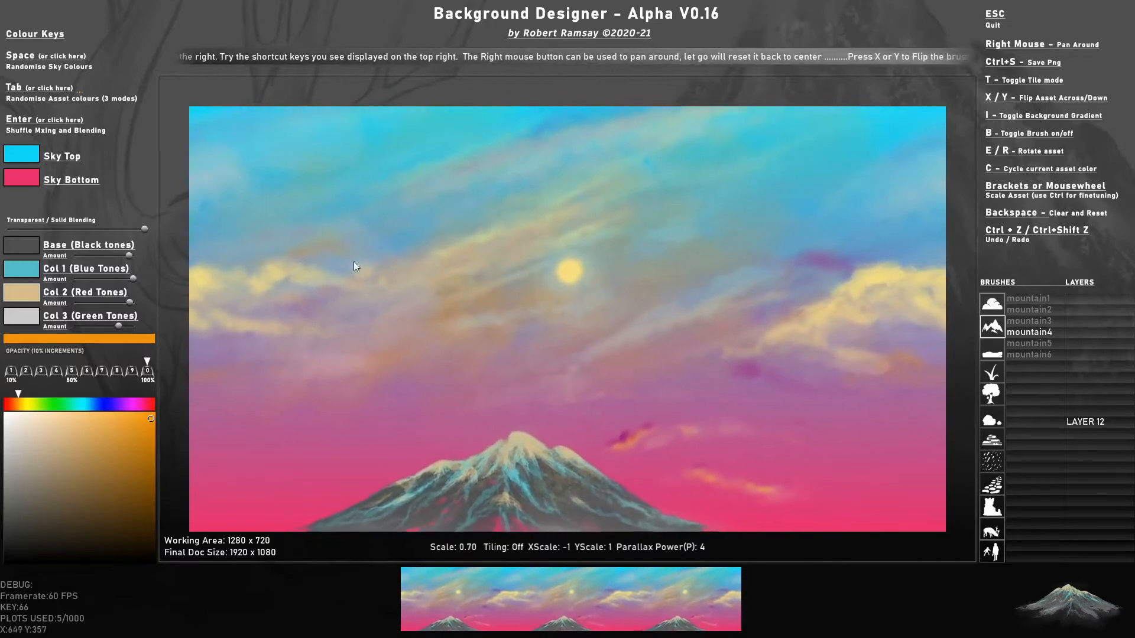
Switch to the tree1 brush on layer 23 and enlarge it to scale 0.80
{"action": "left_click", "coordinate": [996, 395]}
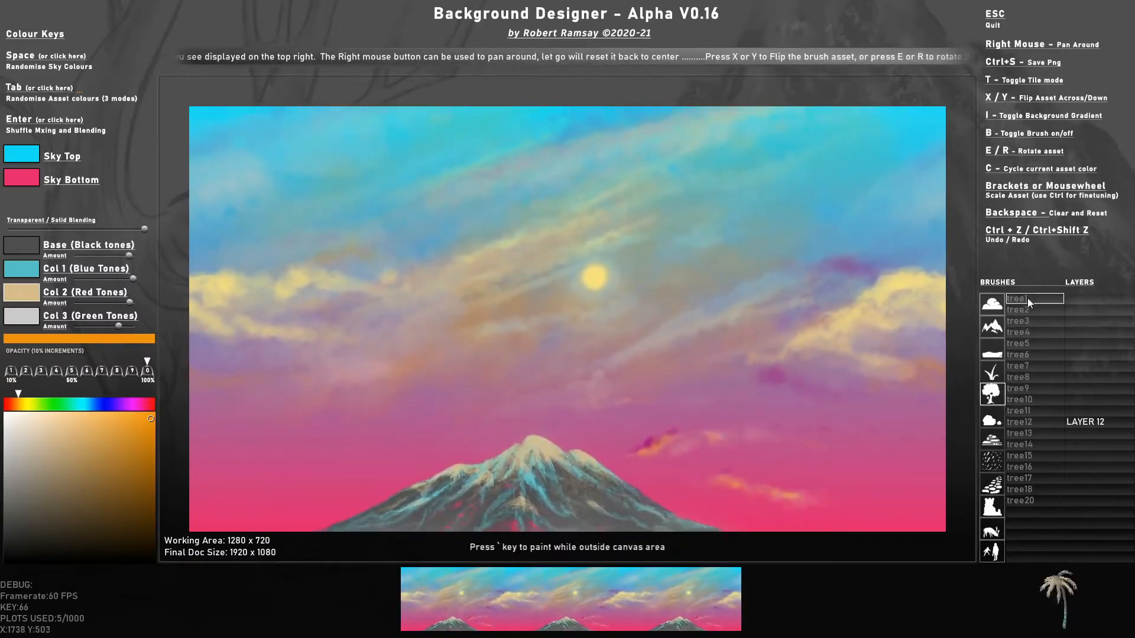
{"action": "left_click", "coordinate": [1027, 298]}
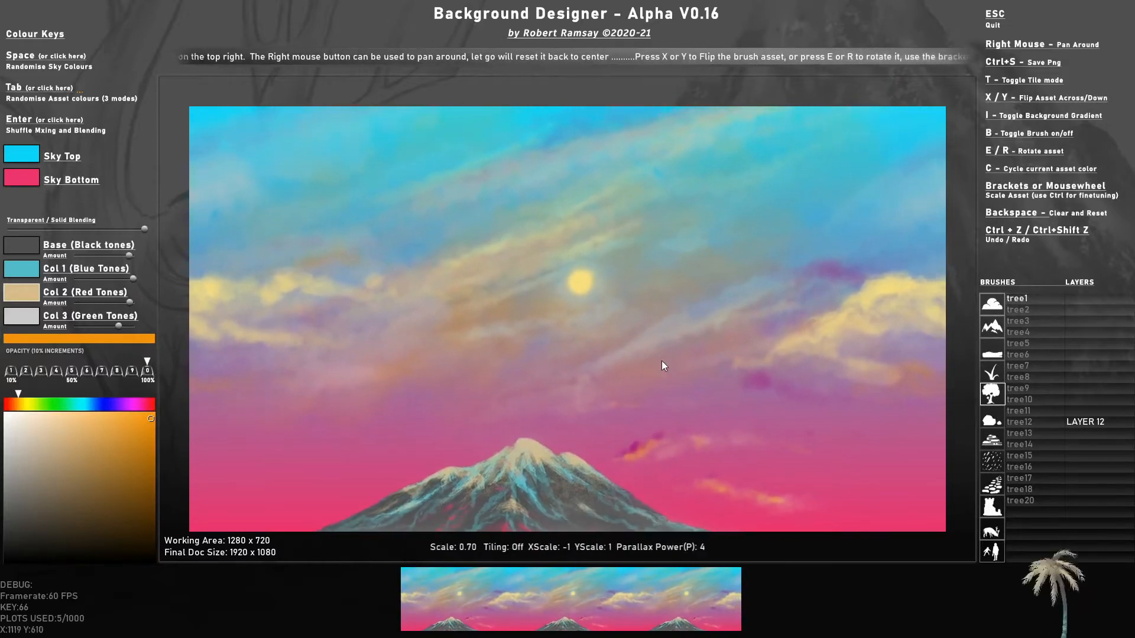
{"action": "scroll", "coordinate": [659, 358], "scroll_direction": "up", "scroll_amount": 1}
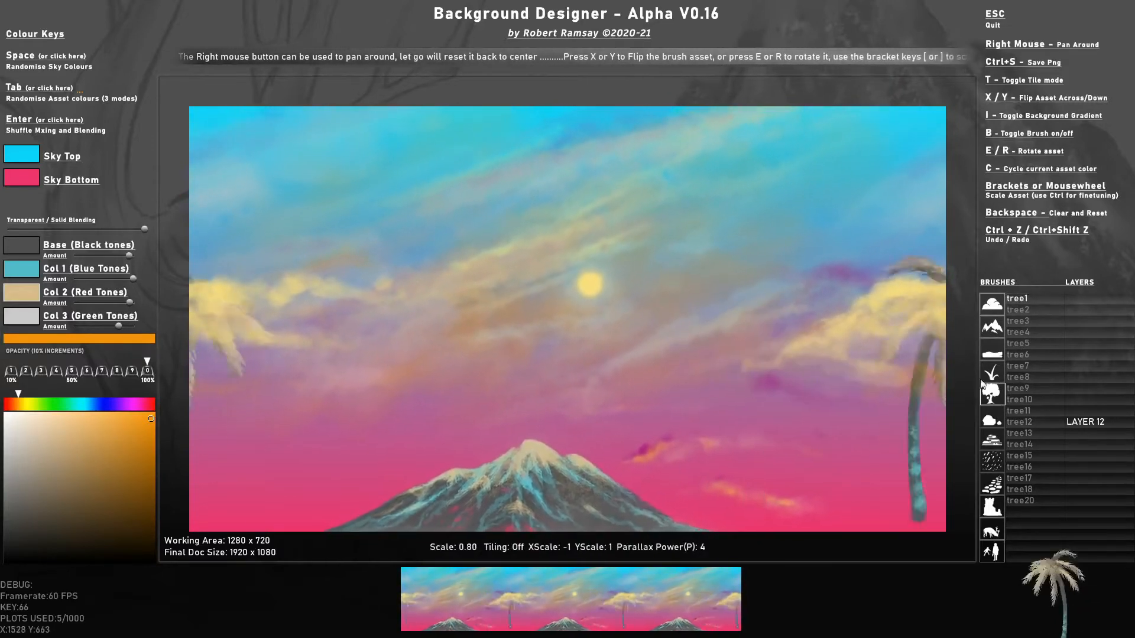
{"action": "left_click", "coordinate": [1094, 301]}
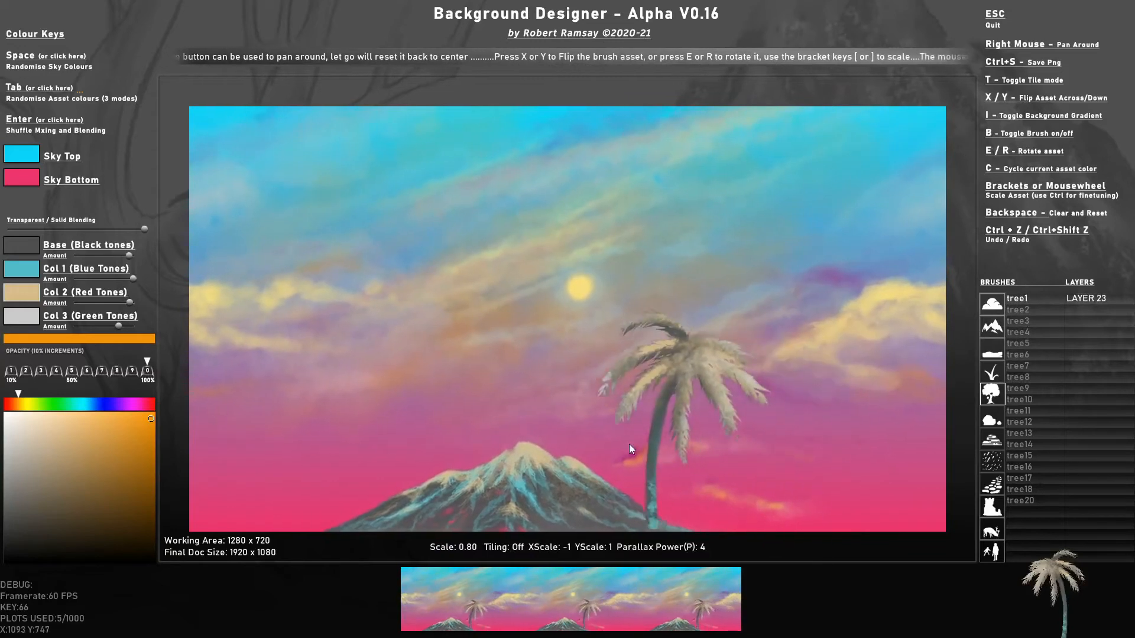
Shuffle the palm's colours to a pink base with teal, crimson and pink tones, and stamp it over the mountain's right slope
{"action": "key", "text": "Tab"}
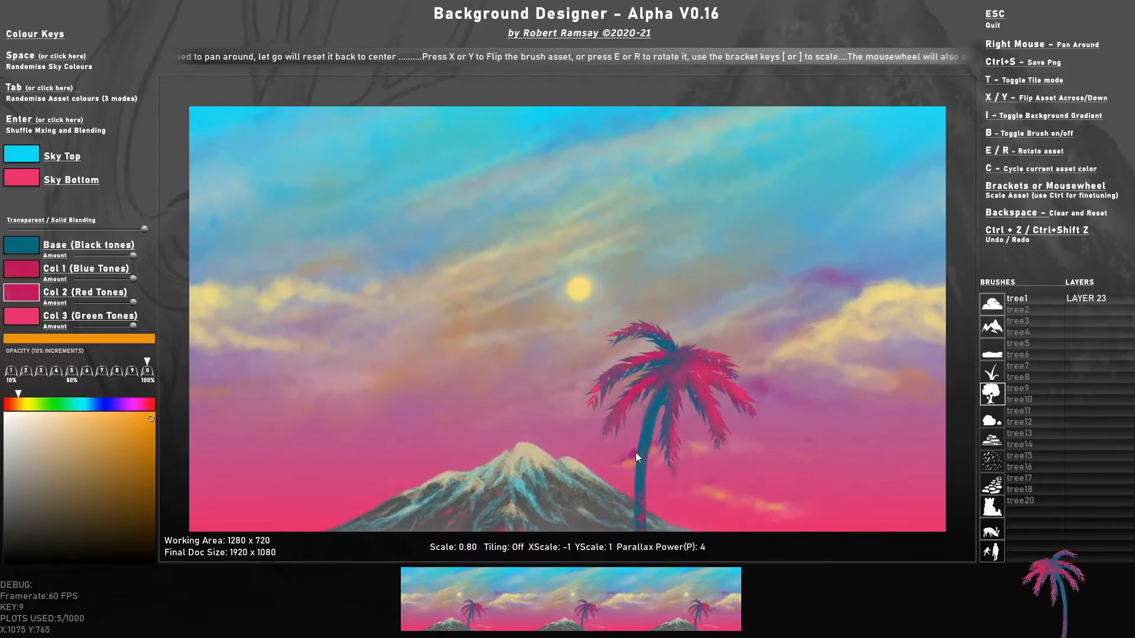
{"action": "key", "text": "Tab"}
{"action": "key", "text": "Tab"}
{"action": "key", "text": "Tab"}
{"action": "key", "text": "Tab"}
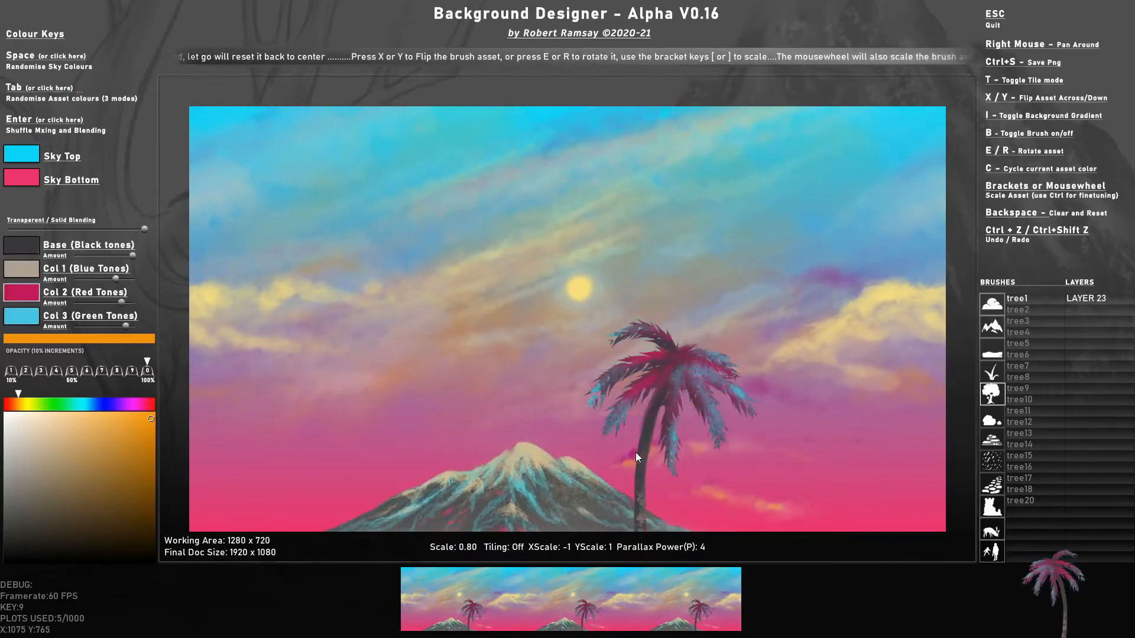
{"action": "key", "text": "Tab"}
{"action": "key", "text": "Tab"}
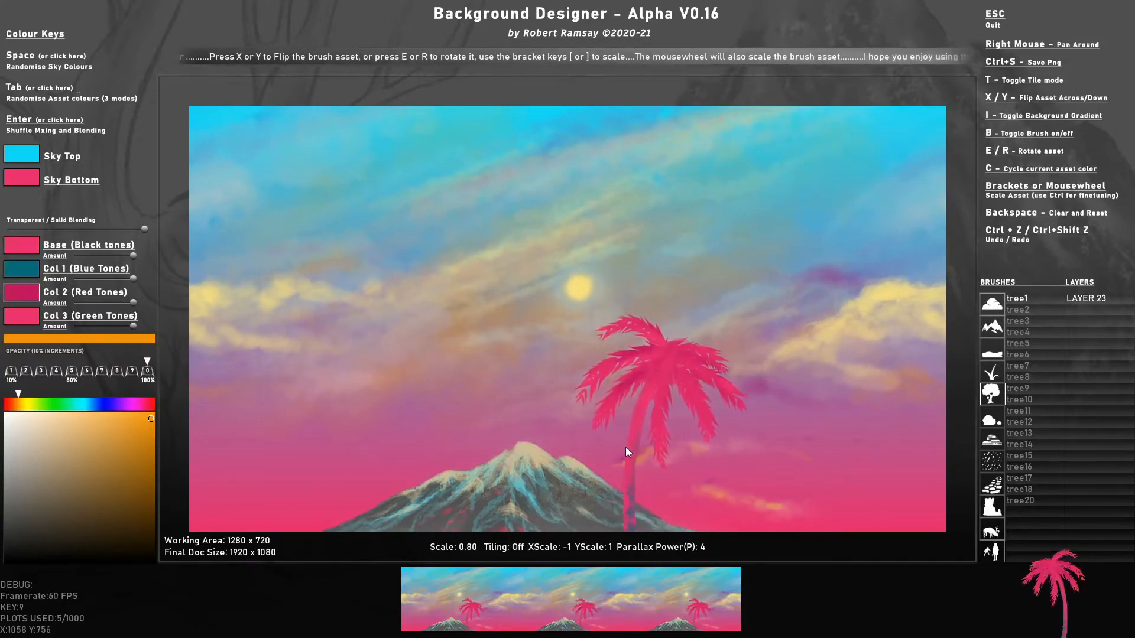
{"action": "left_click", "coordinate": [625, 446]}
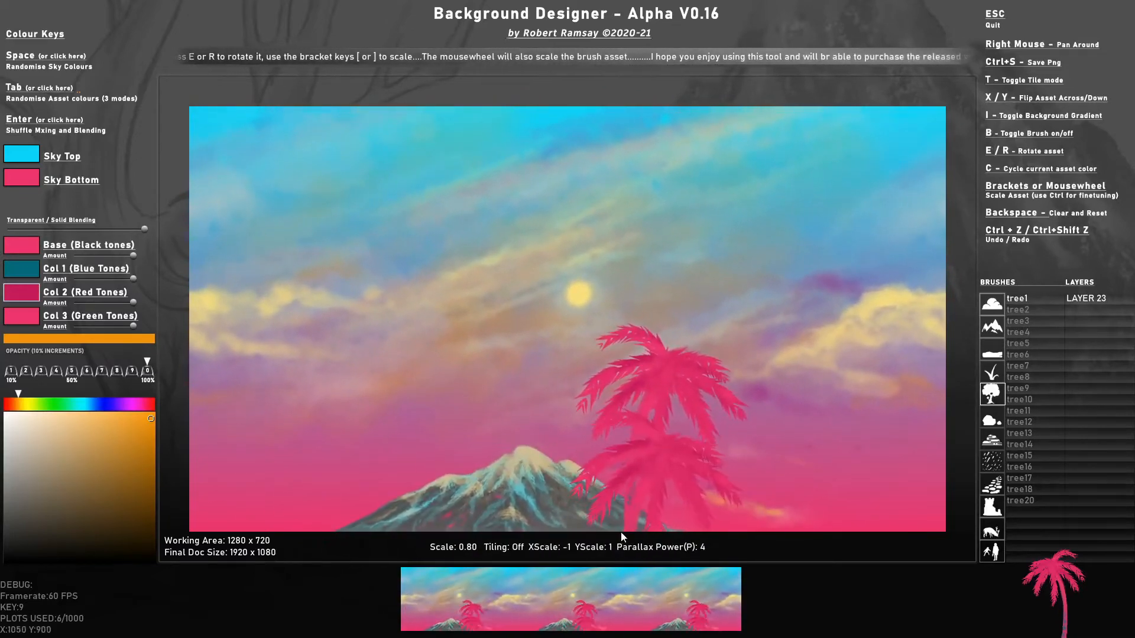
Clear the whole canvas and set up the cloud1 brush on layer 0
{"action": "key", "text": "BackSpace"}
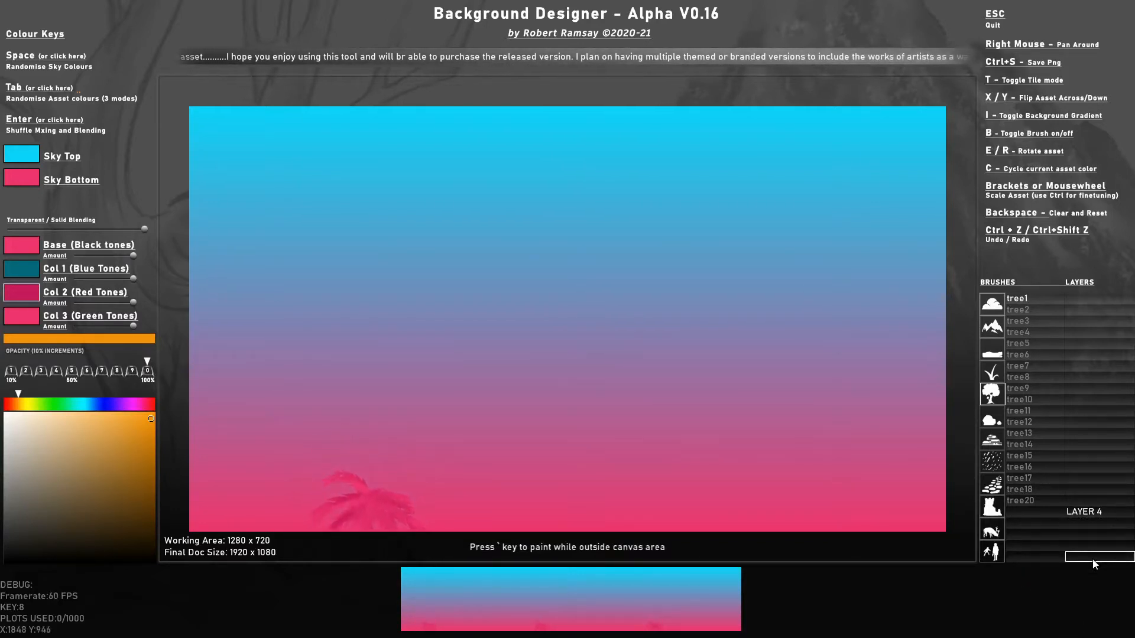
{"action": "left_click", "coordinate": [1096, 556]}
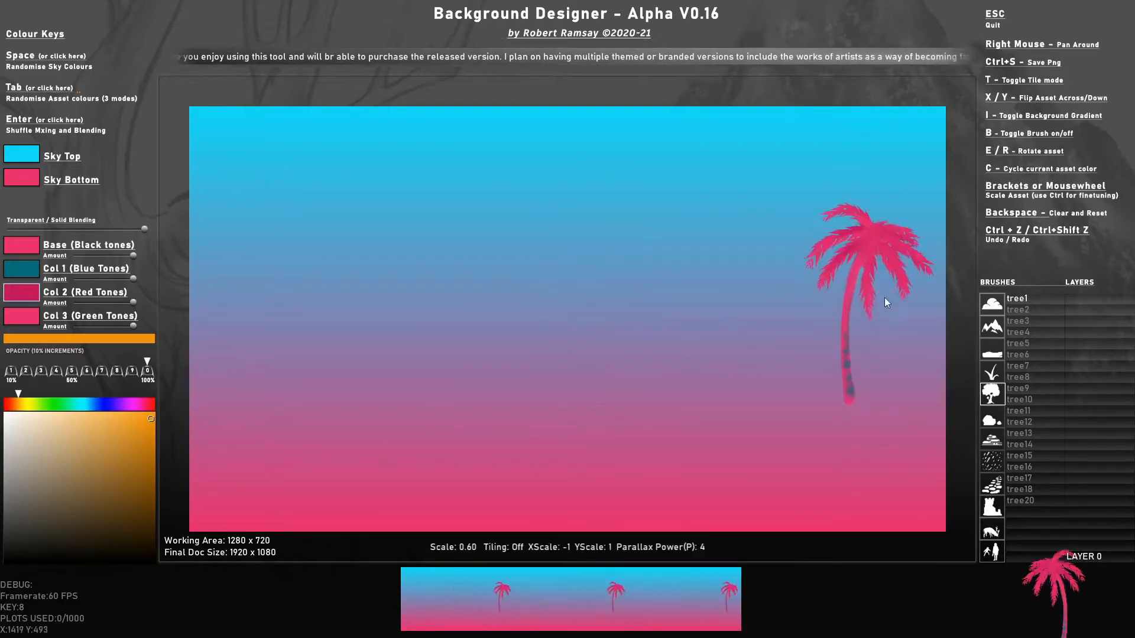
{"action": "left_click", "coordinate": [998, 310]}
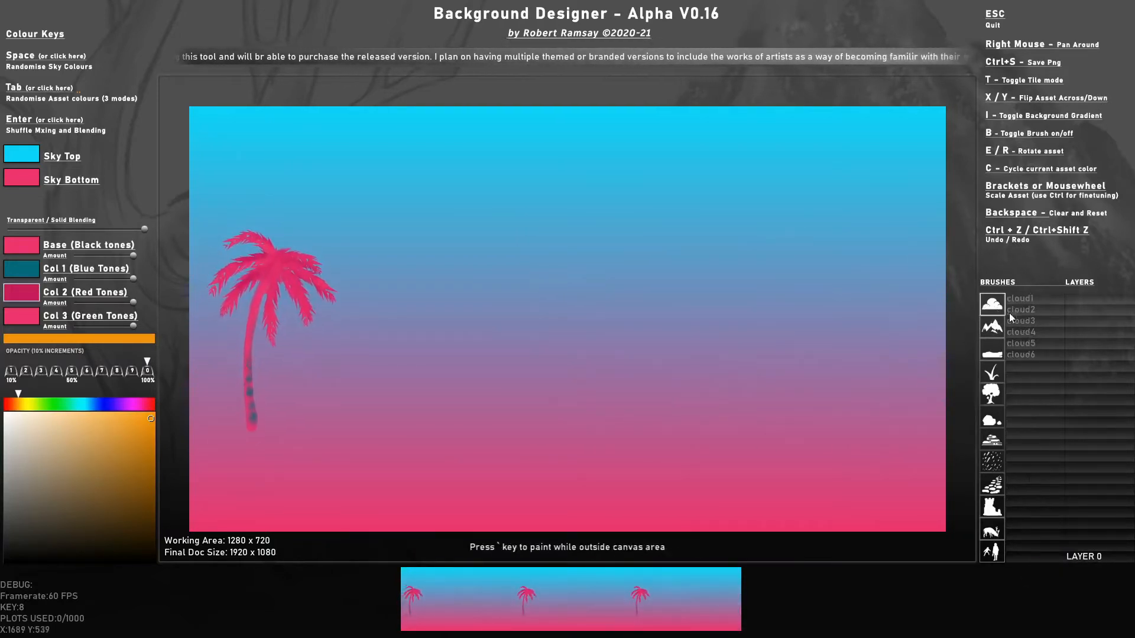
{"action": "left_click", "coordinate": [1029, 297]}
Shuffle cloud1 to a teal base with blue and crimson tones, and stamp it at scale 0.40 in the sky's upper left
{"action": "key", "text": "Tab"}
{"action": "key", "text": "Tab"}
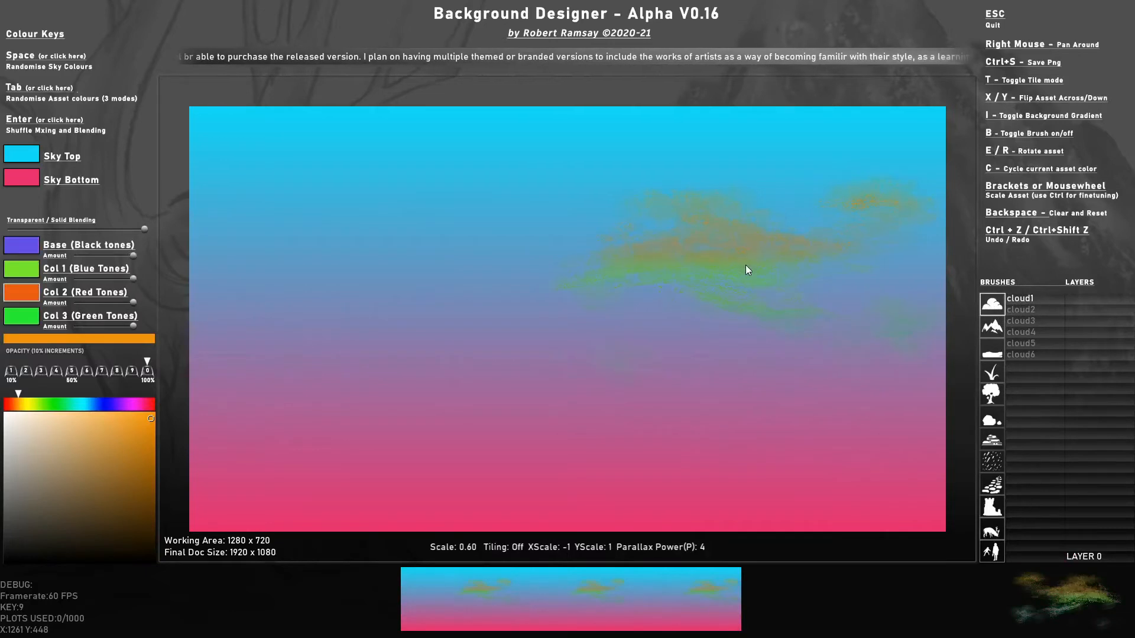
{"action": "key", "text": "Tab"}
{"action": "scroll", "coordinate": [745, 264], "scroll_direction": "down", "scroll_amount": 2}
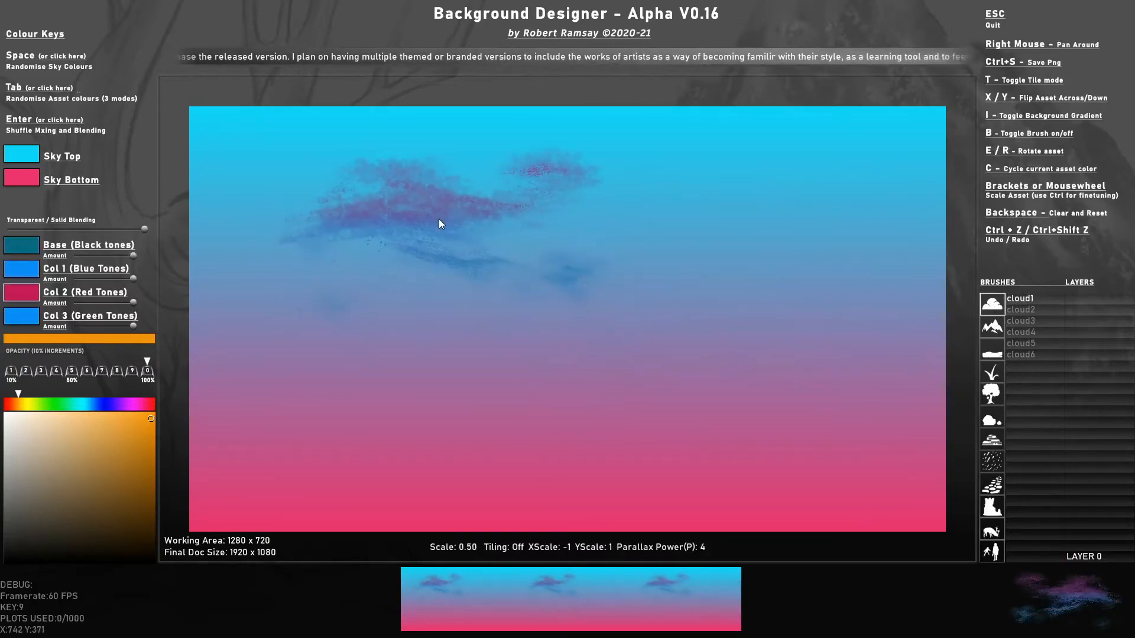
{"action": "left_click", "coordinate": [375, 189]}
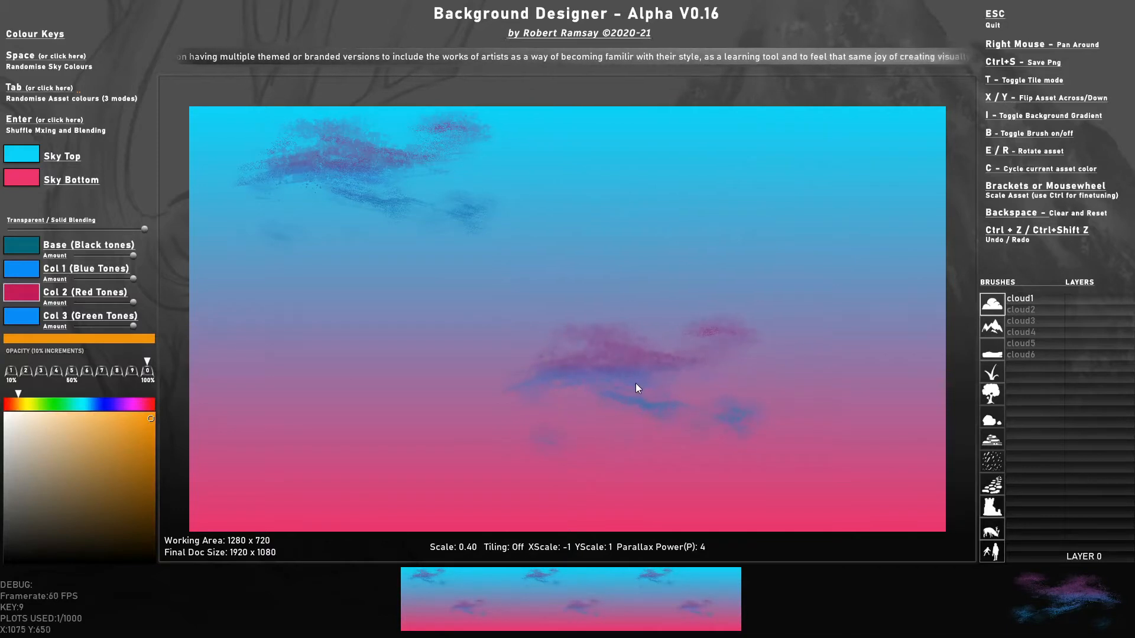
Set the brush opacity to 50% and stamp a fainter cloud1 just right of the first cloud
{"action": "key", "text": "0"}
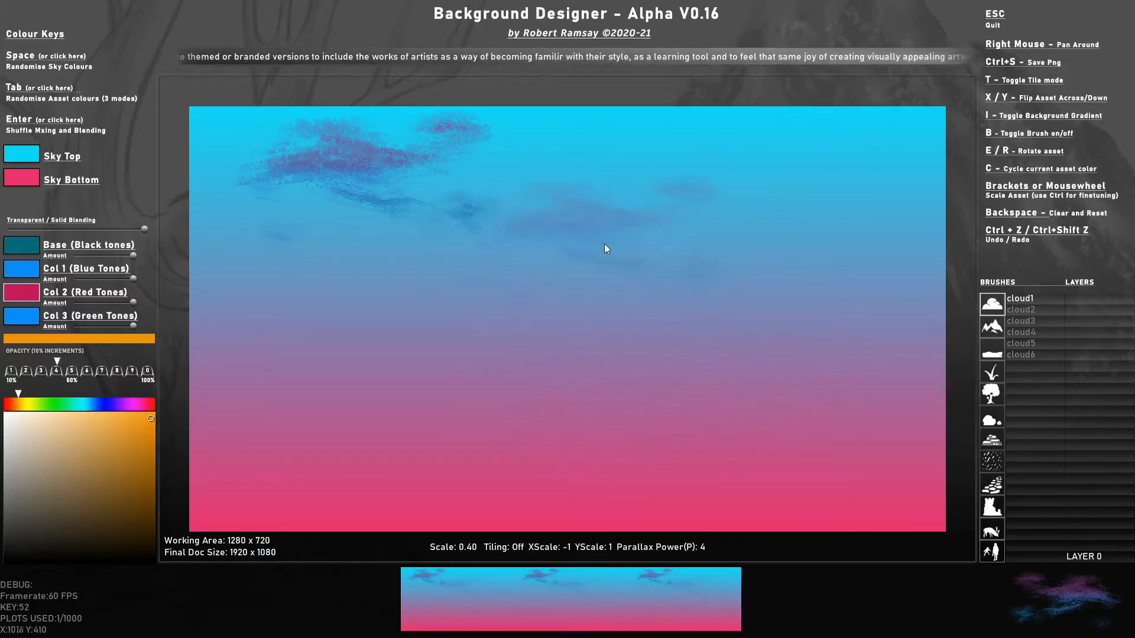
{"action": "key", "text": "5"}
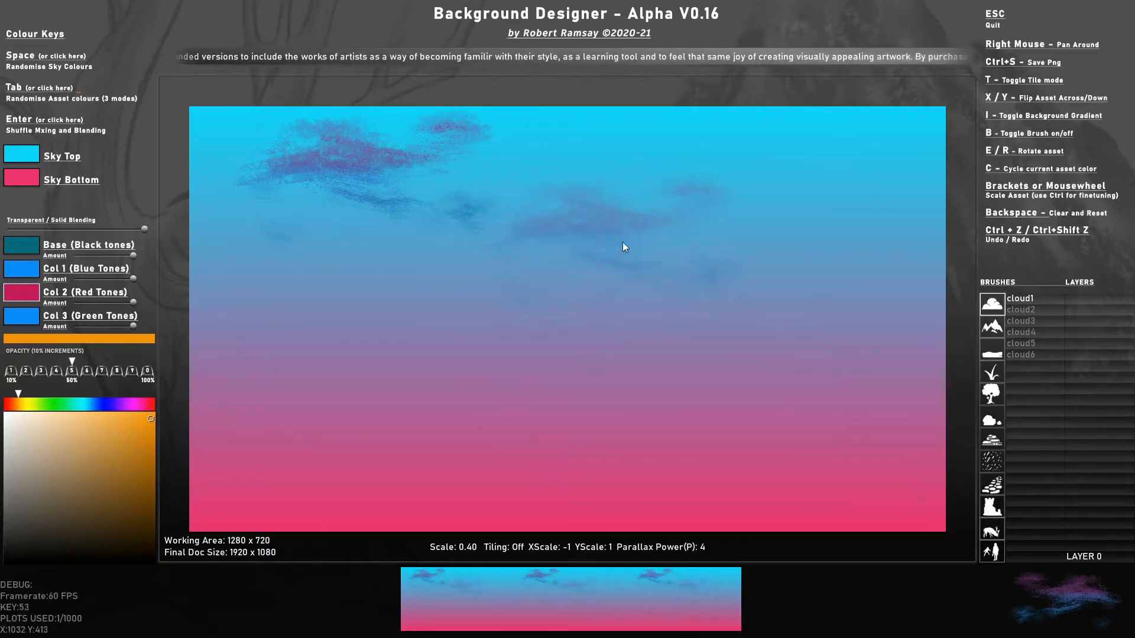
{"action": "left_click", "coordinate": [526, 220]}
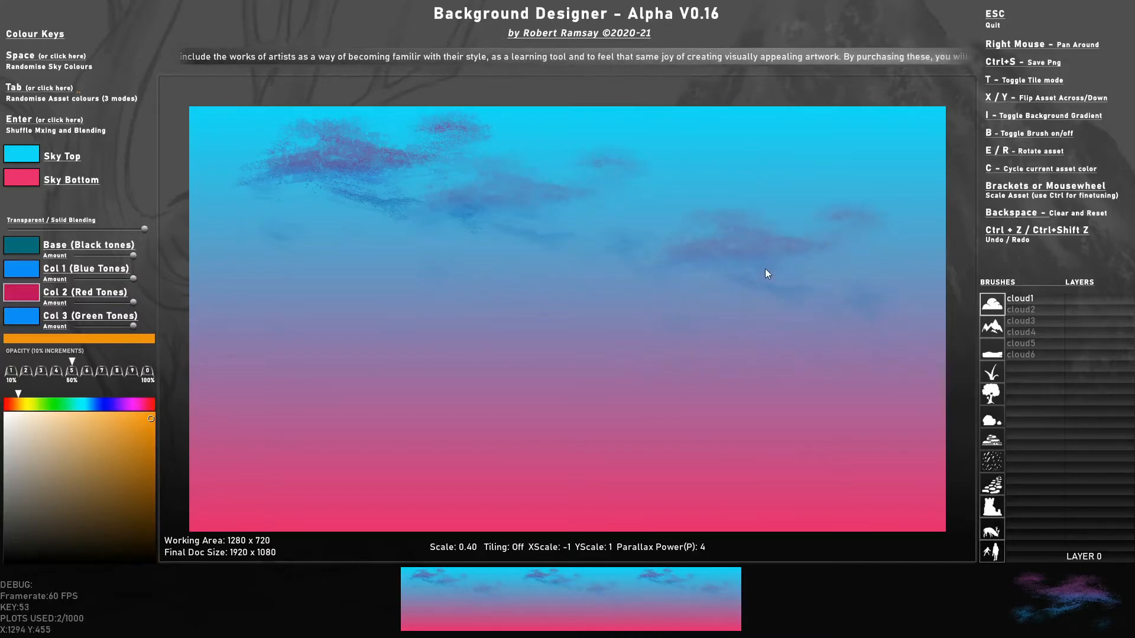
Stamp a cloud1 in the upper right of the sky with parallax power 0, and return the parallax power to 4
{"action": "key", "text": "p"}
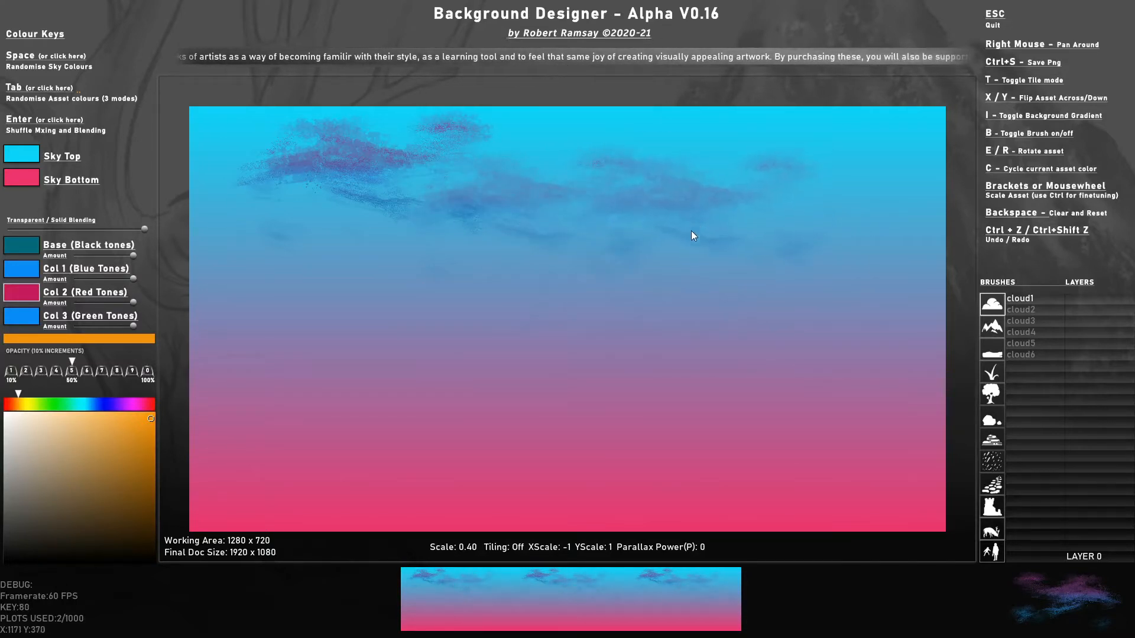
{"action": "left_click", "coordinate": [782, 223]}
{"action": "key", "text": "p"}
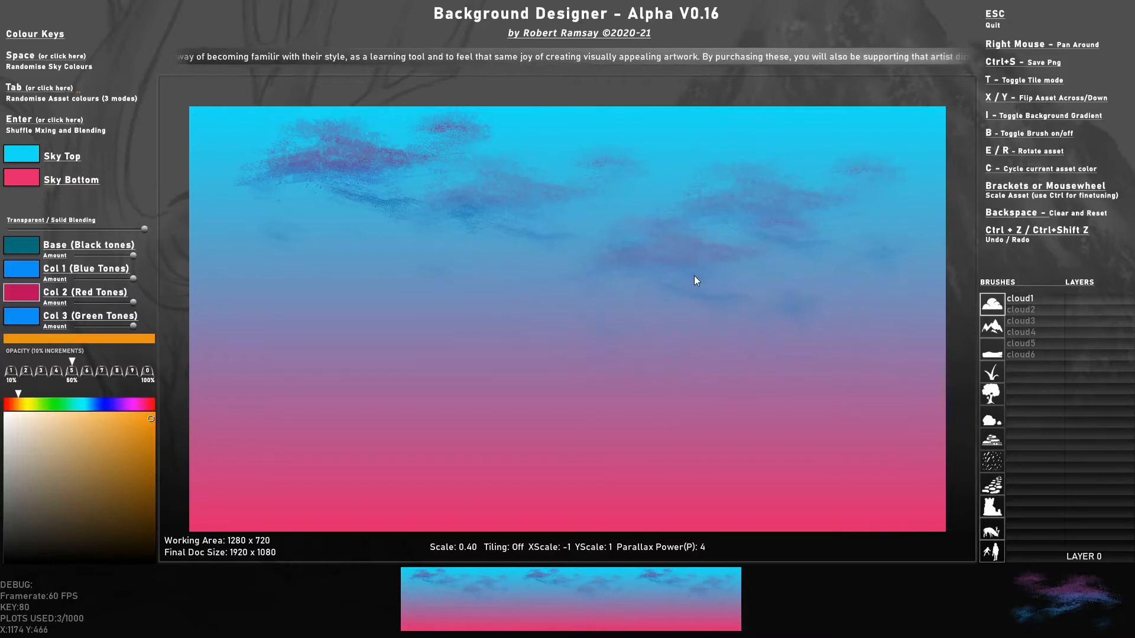
Flip the cloud1 brush horizontally to XScale 1 and stamp three more clouds across the middle of the sky
{"action": "key", "text": "x"}
{"action": "left_click", "coordinate": [695, 250]}
{"action": "left_click", "coordinate": [551, 280]}
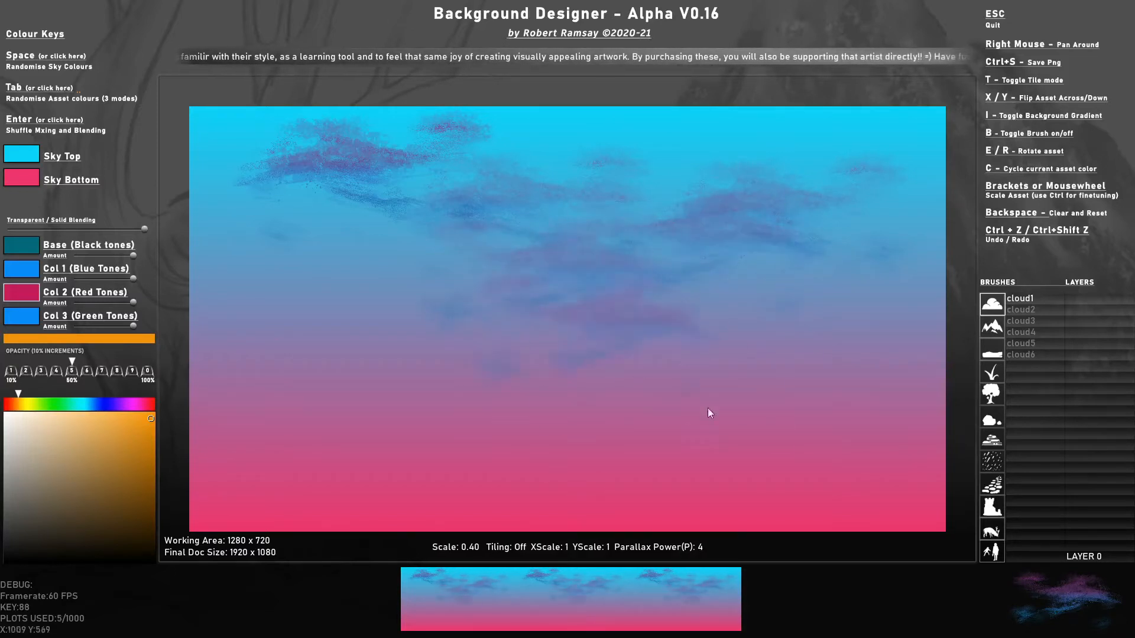
{"action": "left_click", "coordinate": [739, 329]}
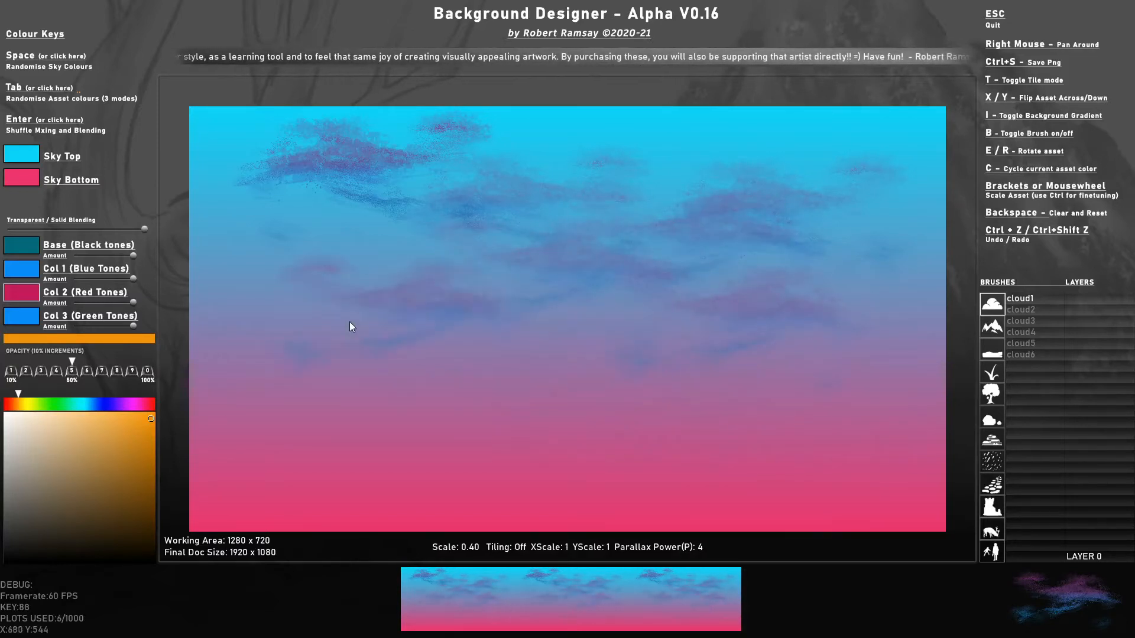
Stamp larger cloud1 shapes in the mid sky, at scale 0.70 on the left and 0.65 on the right
{"action": "scroll", "coordinate": [346, 325], "scroll_direction": "up", "scroll_amount": 1}
{"action": "scroll", "coordinate": [345, 325], "scroll_direction": "up", "scroll_amount": 5}
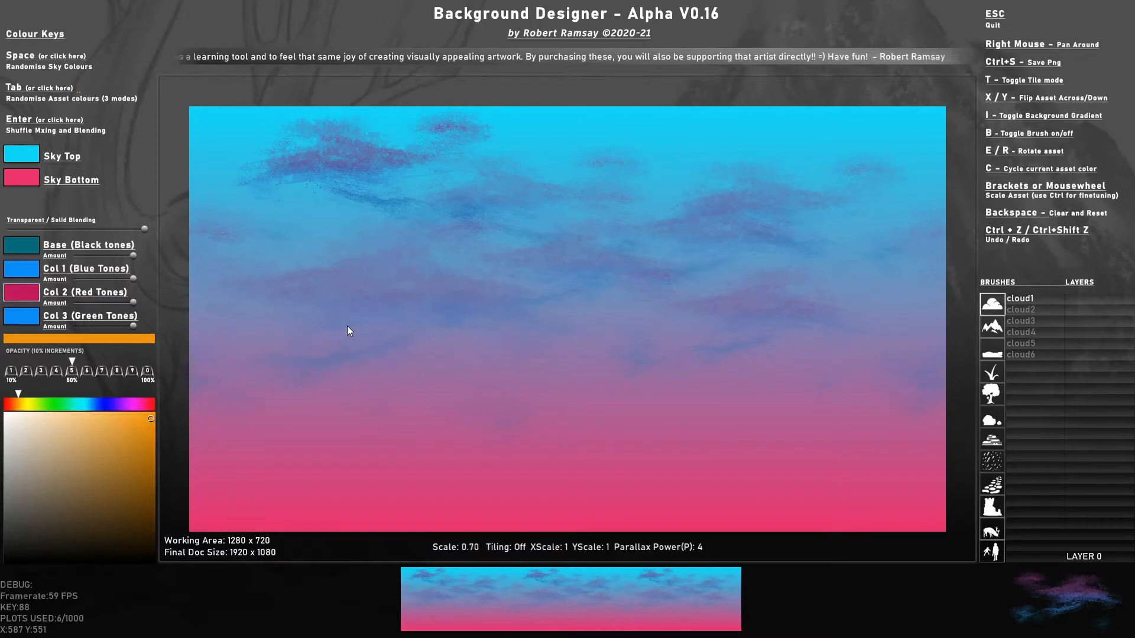
{"action": "left_click", "coordinate": [289, 322]}
{"action": "scroll", "coordinate": [753, 352], "scroll_direction": "down", "scroll_amount": 1}
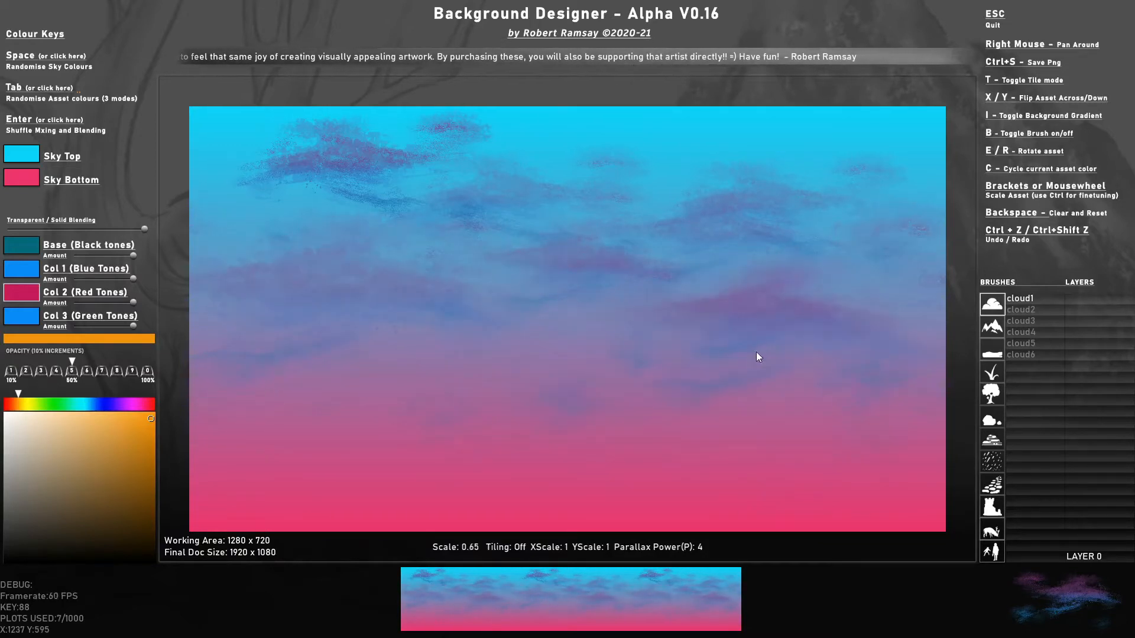
{"action": "left_click", "coordinate": [807, 376]}
Reduce cloud1 to scale 0.50, shuffle it to a crimson base with blue and pink tones, and stamp it twice in the upper right
{"action": "scroll", "coordinate": [731, 262], "scroll_direction": "down", "scroll_amount": 3}
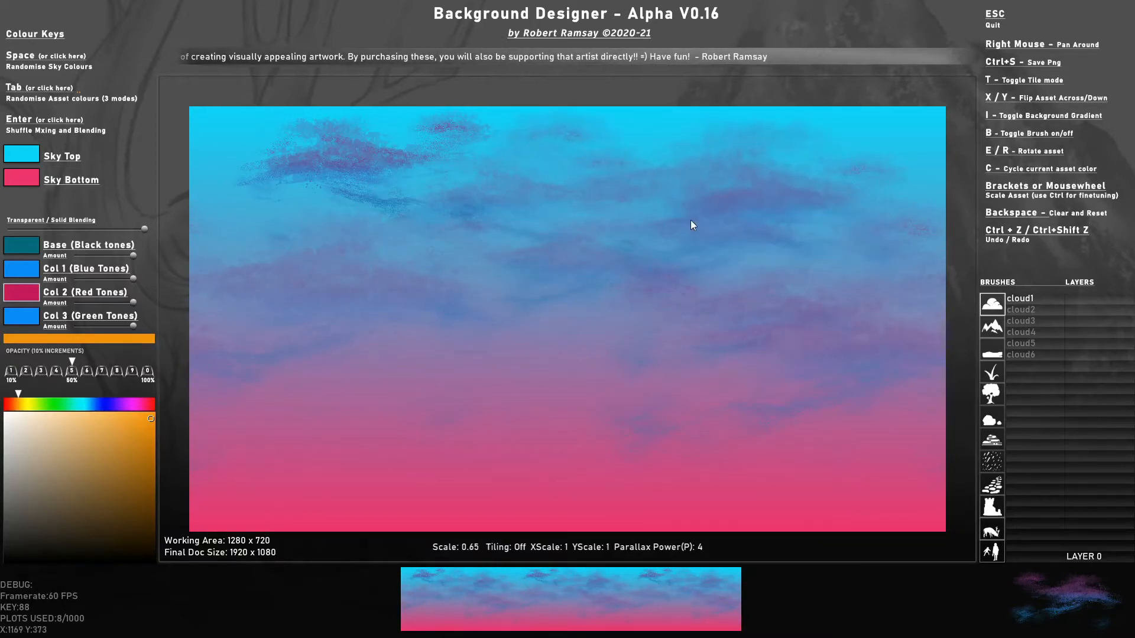
{"action": "key", "text": "Tab"}
{"action": "key", "text": "Tab"}
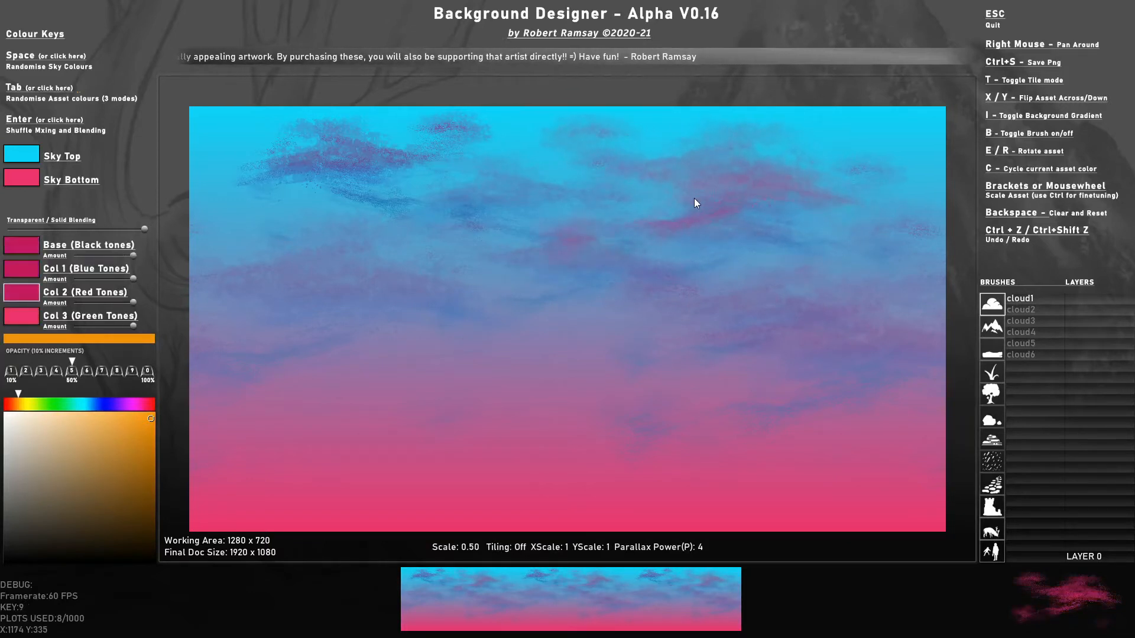
{"action": "key", "text": "Tab"}
{"action": "key", "text": "Tab"}
{"action": "key", "text": "Tab"}
{"action": "key", "text": "Tab"}
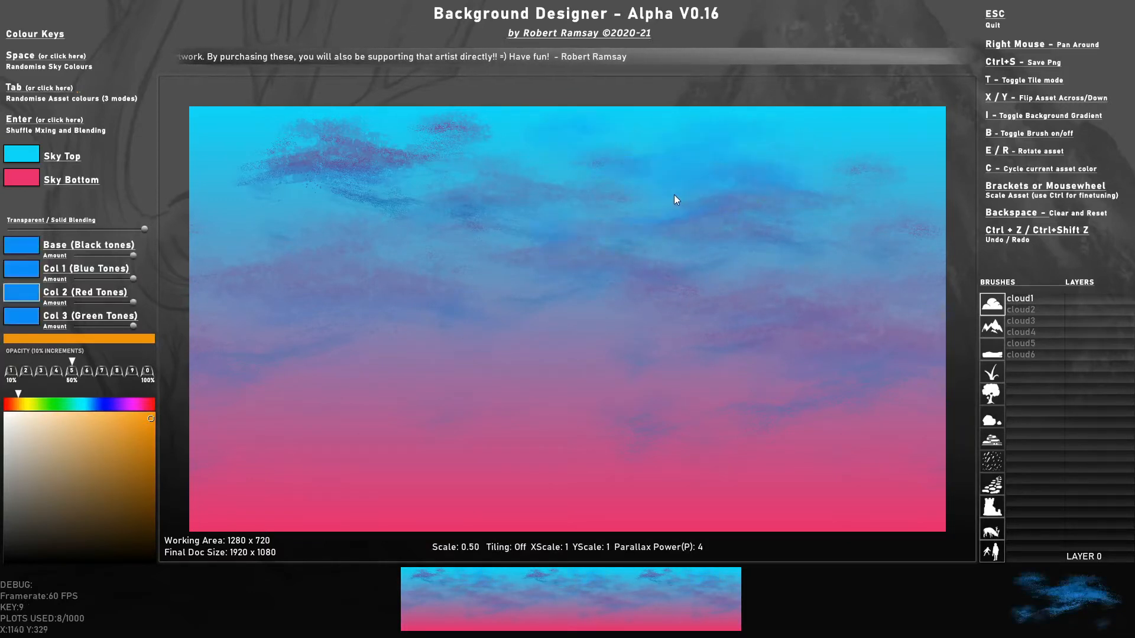
{"action": "key", "text": "Tab"}
{"action": "key", "text": "Tab"}
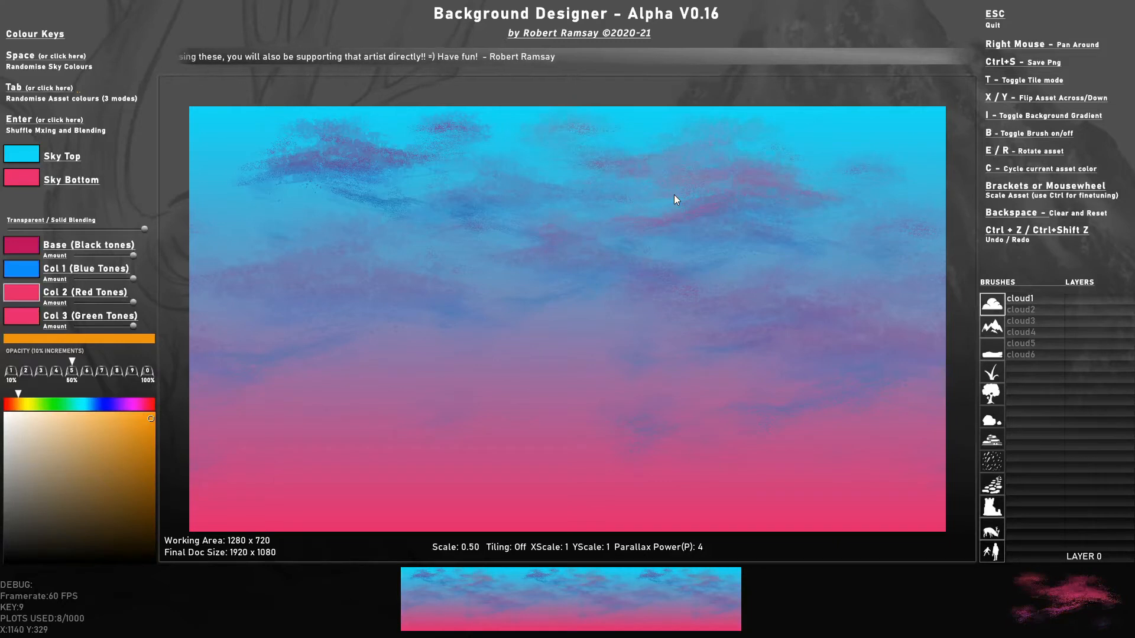
{"action": "left_click", "coordinate": [673, 194]}
{"action": "left_click", "coordinate": [791, 205]}
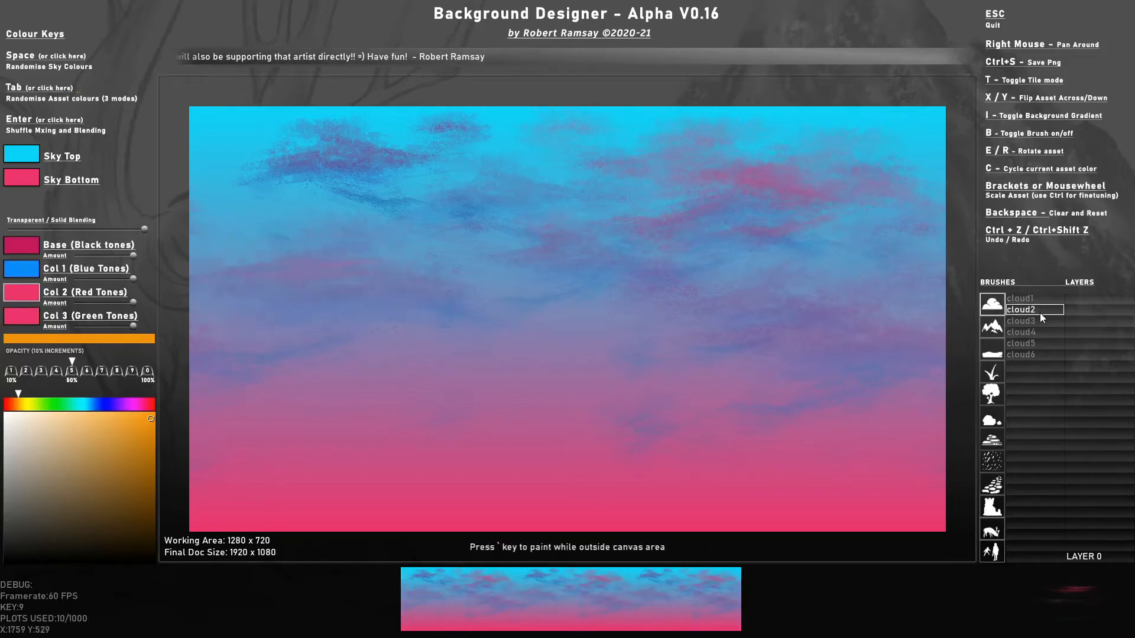
Switch to cloud2 at scale 0.95, shuffle it to blue tones with one crimson tone, and stamp it across the middle of the sky
{"action": "left_click", "coordinate": [1040, 312]}
{"action": "key", "text": "Tab"}
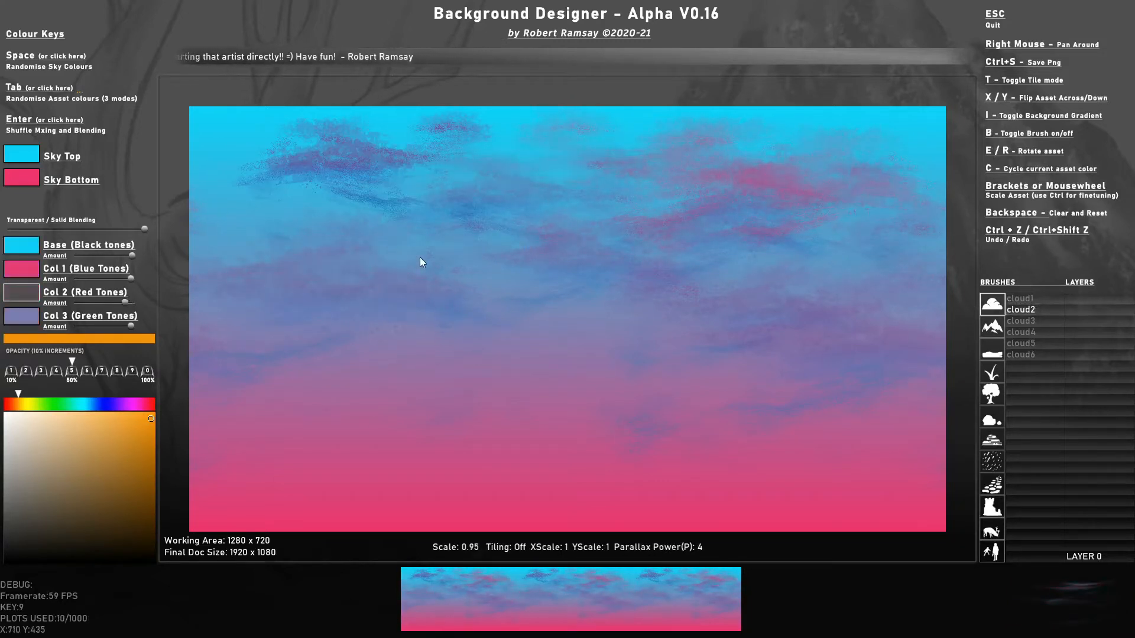
{"action": "key", "text": "Tab"}
{"action": "left_click", "coordinate": [432, 279]}
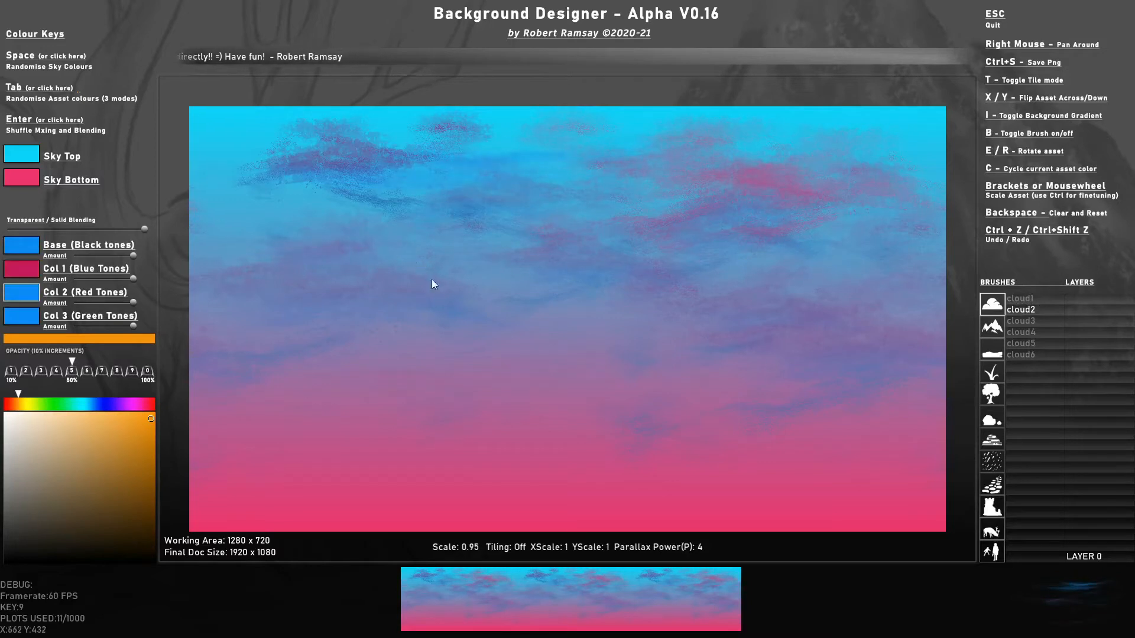
{"action": "left_click", "coordinate": [651, 326]}
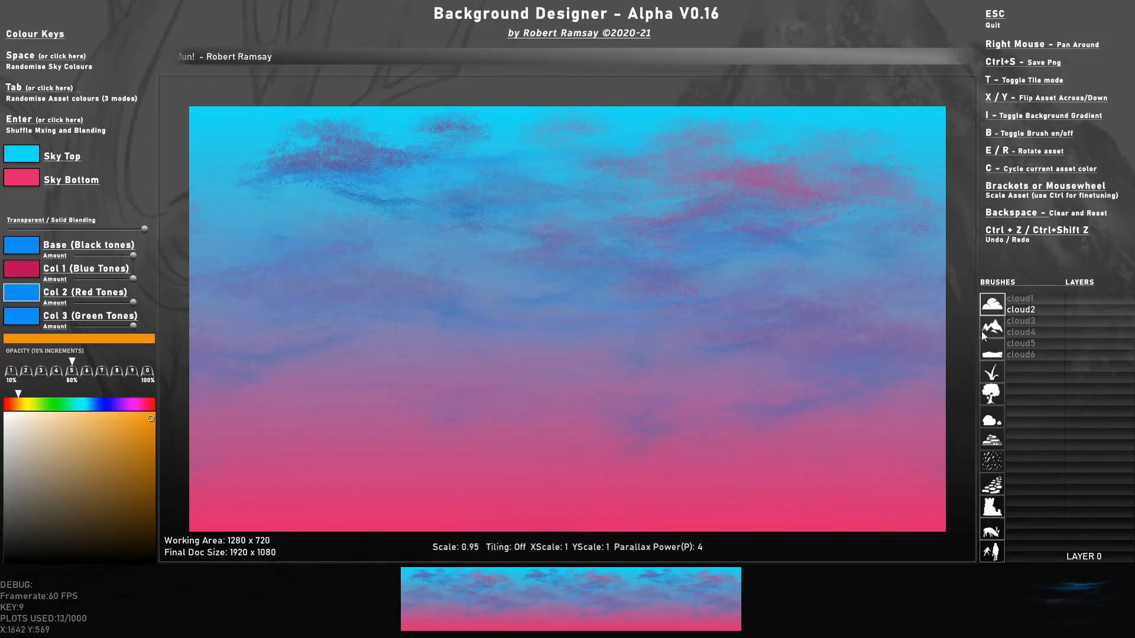
Switch to the cloud3 brush and shuffle its colours to a purple base with magenta, red and pink tones
{"action": "left_click", "coordinate": [1024, 320]}
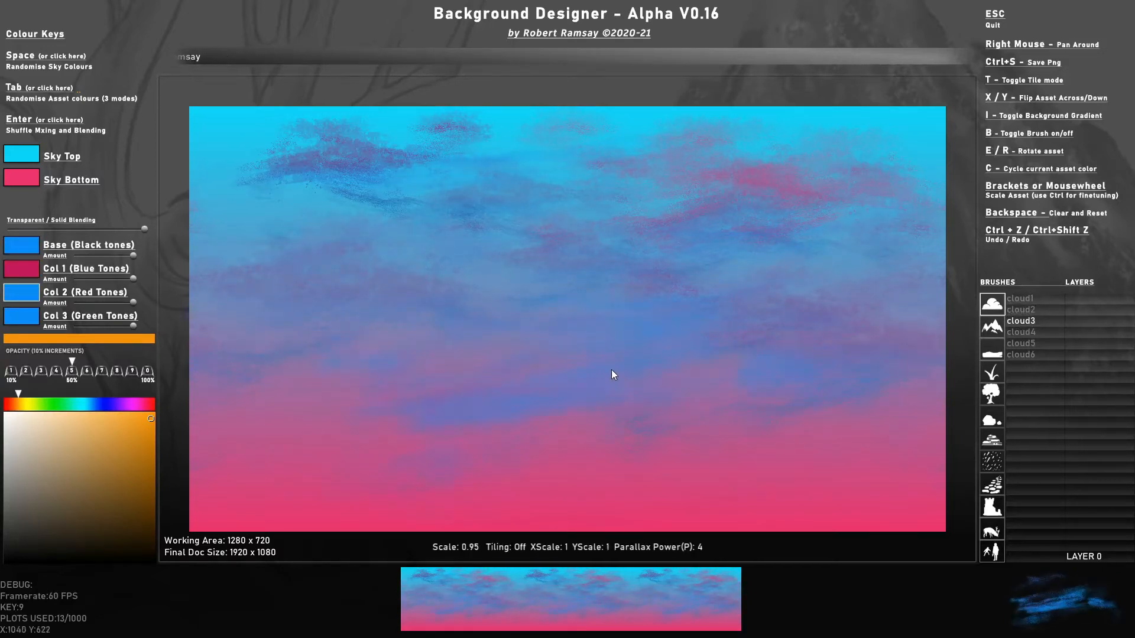
{"action": "key", "text": "Tab"}
{"action": "key", "text": "Tab"}
{"action": "key", "text": "Tab"}
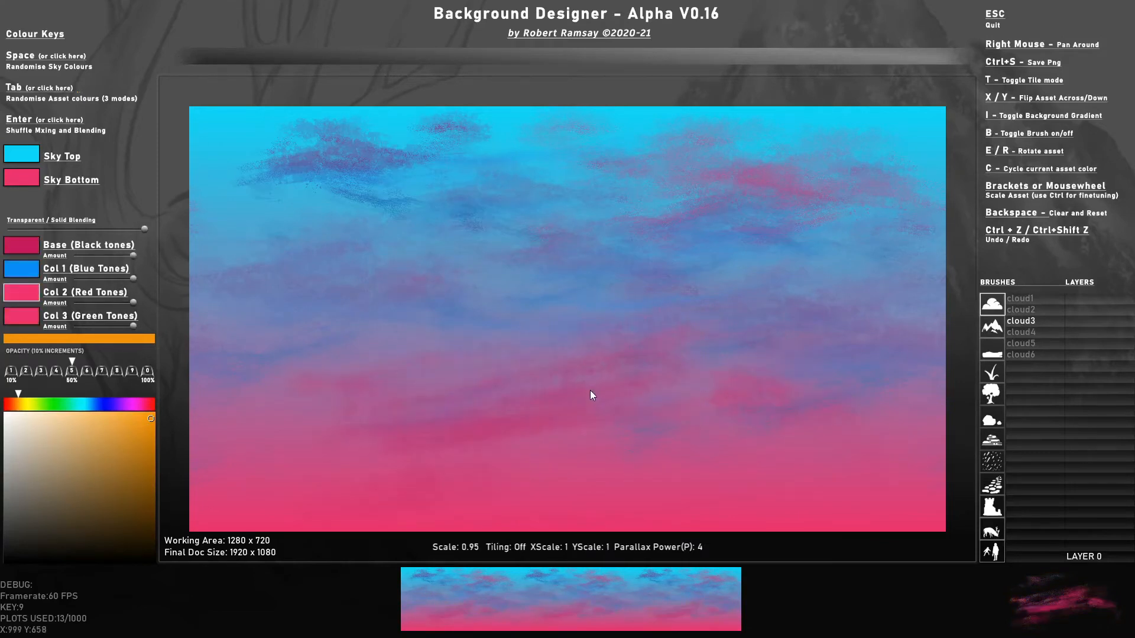
{"action": "key", "text": "Tab"}
{"action": "key", "text": "Tab"}
{"action": "key", "text": "Tab"}
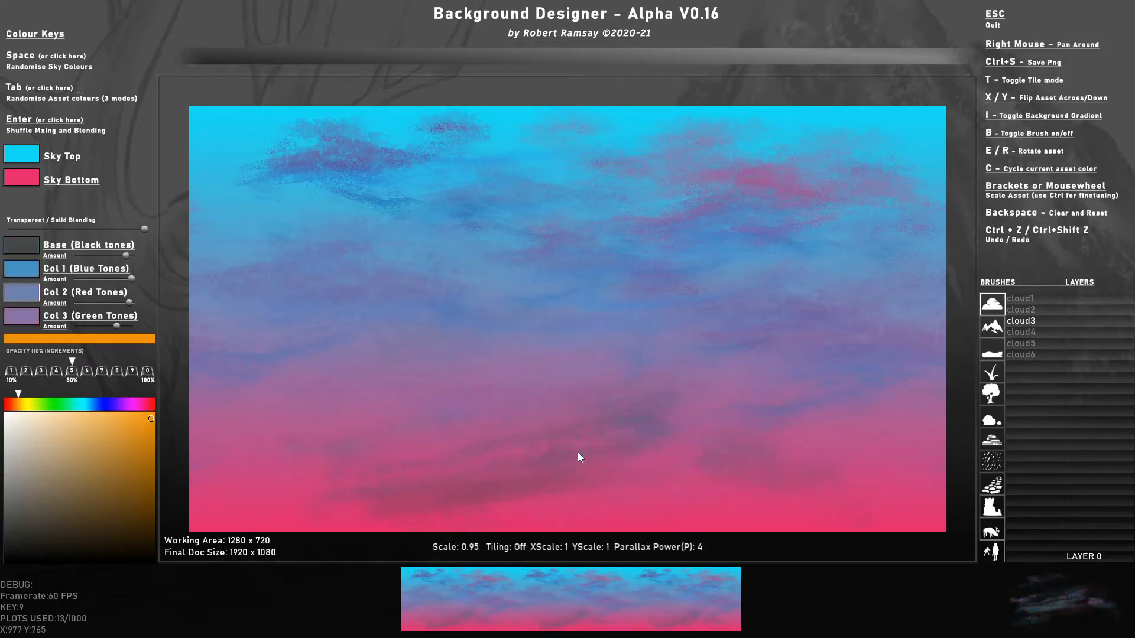
{"action": "key", "text": "Tab"}
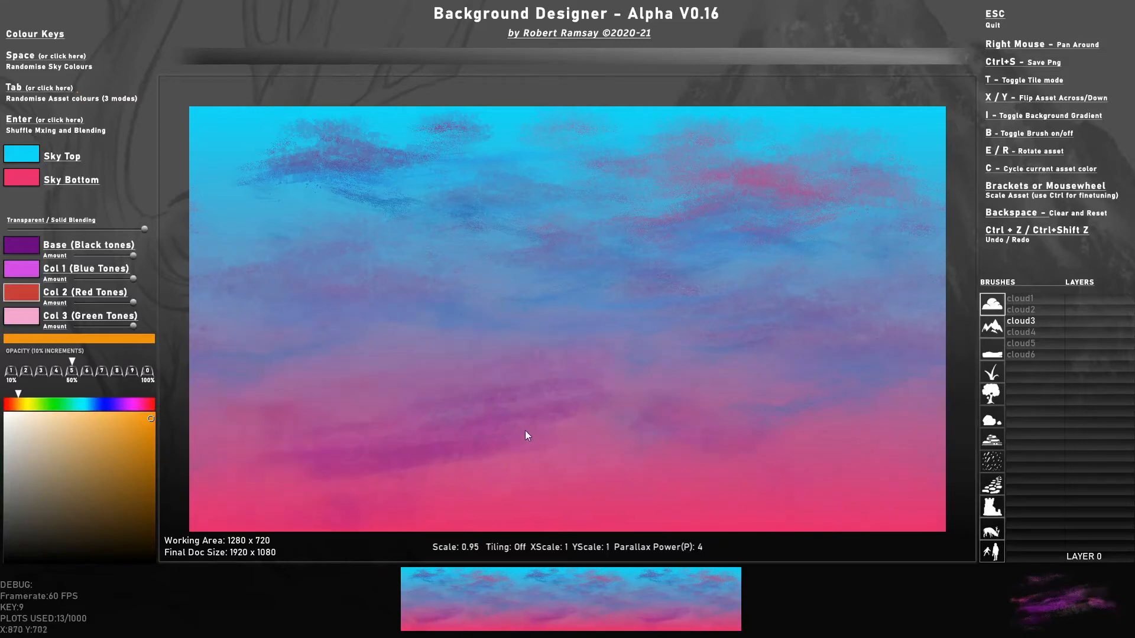
Recolour cloud3 with pale yellow for Col 1 (Blue Tones) and yellow-green for Base (Black tones)
{"action": "left_click", "coordinate": [27, 269]}
{"action": "mouse_move", "coordinate": [84, 441]}
{"action": "left_mouse_down"}
{"action": "mouse_move", "coordinate": [61, 414]}
{"action": "mouse_move", "coordinate": [29, 404]}
{"action": "left_mouse_up"}
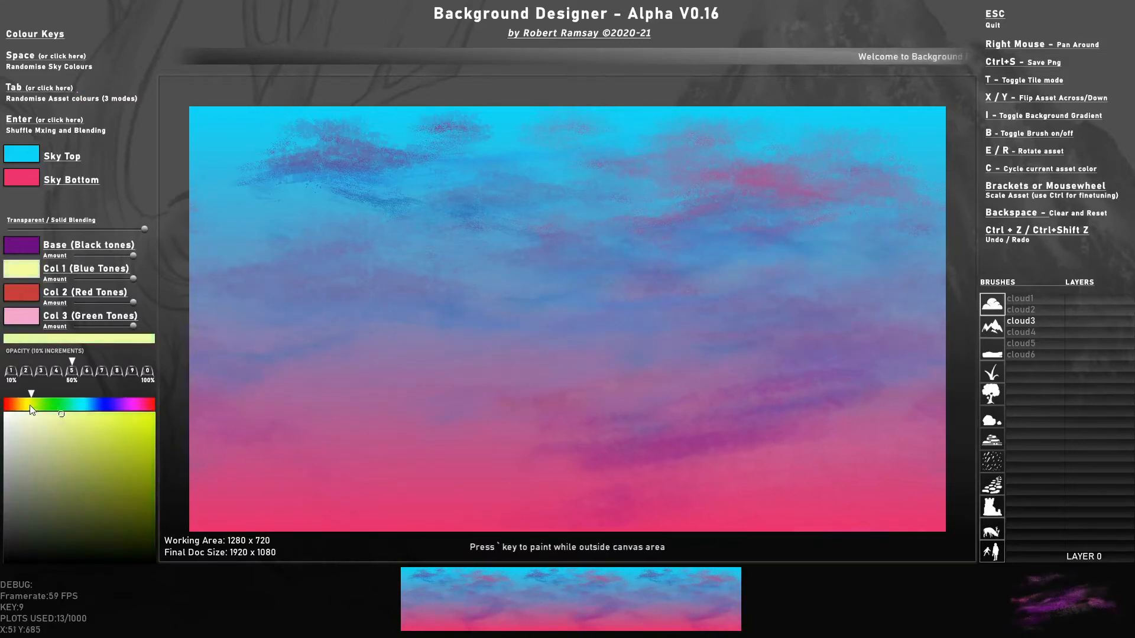
{"action": "left_click", "coordinate": [21, 245]}
{"action": "left_click_drag", "start_coordinate": [80, 459], "coordinate": [68, 416]}
{"action": "mouse_move", "coordinate": [64, 405]}
{"action": "left_mouse_down"}
{"action": "mouse_move", "coordinate": [21, 403]}
{"action": "mouse_move", "coordinate": [31, 404]}
{"action": "left_mouse_up"}
{"action": "mouse_move", "coordinate": [62, 427]}
{"action": "left_mouse_down"}
{"action": "mouse_move", "coordinate": [93, 455]}
{"action": "mouse_move", "coordinate": [67, 424]}
{"action": "mouse_move", "coordinate": [92, 422]}
{"action": "left_mouse_up"}
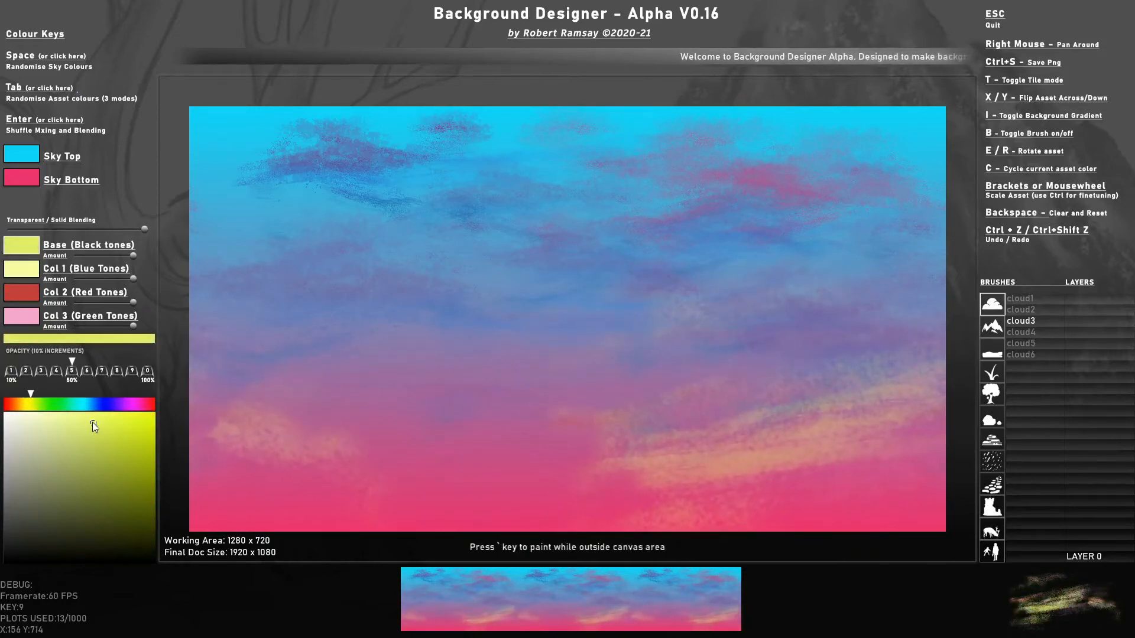
Lower the Base, Col 1 and Col 2 amounts, set blending fully transparent, and stamp cloud3 at scale 0.95 across the lower sky
{"action": "mouse_move", "coordinate": [132, 278]}
{"action": "left_mouse_down"}
{"action": "mouse_move", "coordinate": [111, 276]}
{"action": "mouse_move", "coordinate": [83, 302]}
{"action": "left_mouse_up"}
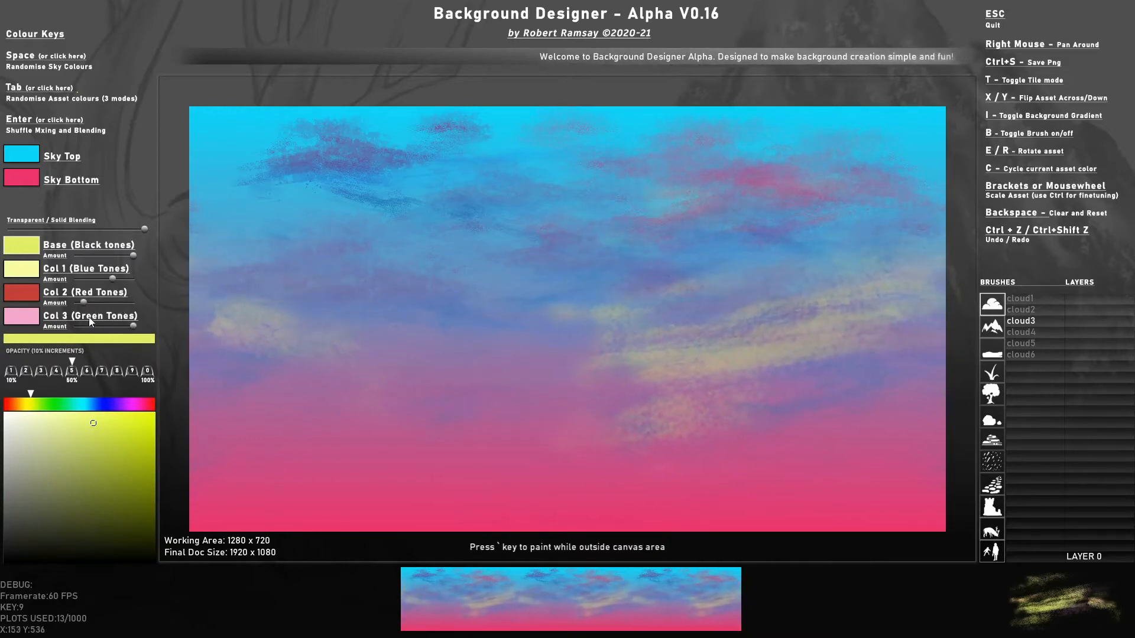
{"action": "mouse_move", "coordinate": [129, 254]}
{"action": "left_mouse_down"}
{"action": "mouse_move", "coordinate": [26, 228]}
{"action": "mouse_move", "coordinate": [100, 231]}
{"action": "mouse_move", "coordinate": [18, 229]}
{"action": "mouse_move", "coordinate": [153, 229]}
{"action": "mouse_move", "coordinate": [3, 229]}
{"action": "left_mouse_up"}
{"action": "left_click_drag", "start_coordinate": [115, 276], "coordinate": [140, 304]}
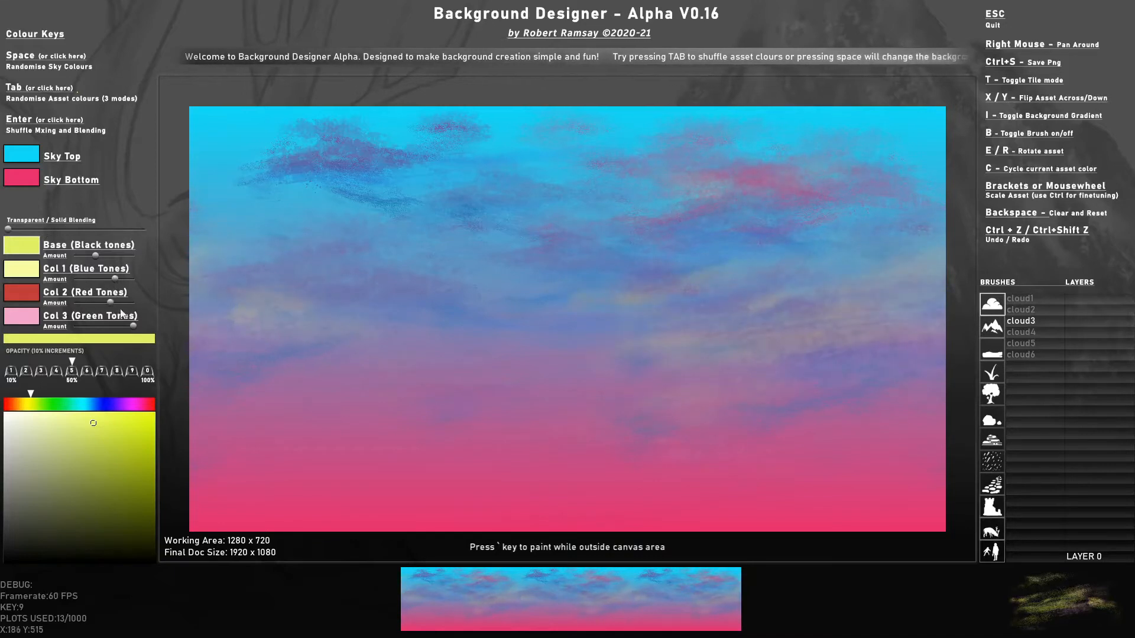
{"action": "left_click", "coordinate": [481, 489]}
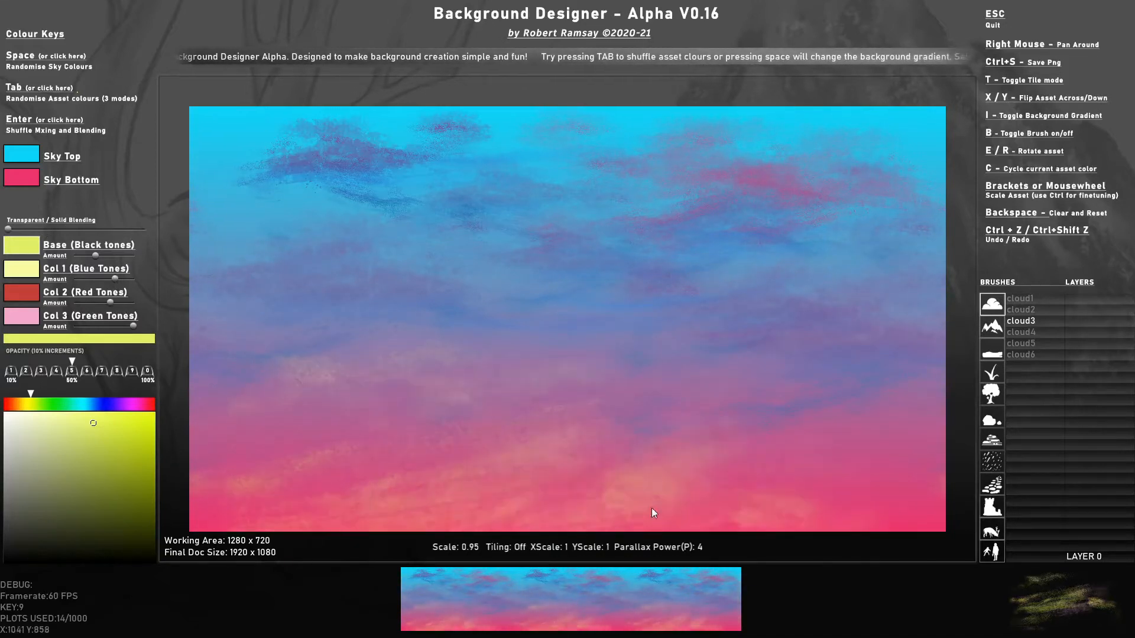
Flip cloud3 to XScale -1 and YScale -1, rotate it, and stamp it low in the sky at scale 0.65 and higher up at 0.50
{"action": "scroll", "coordinate": [722, 483], "scroll_direction": "down", "scroll_amount": 3}
{"action": "key", "text": "x"}
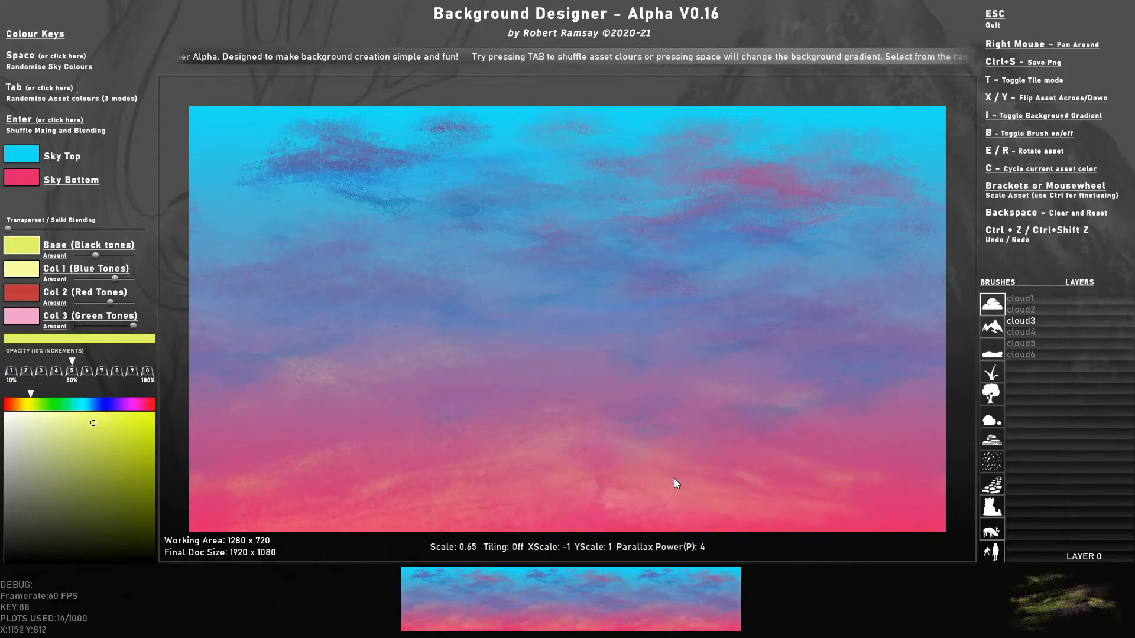
{"action": "key", "text": "y"}
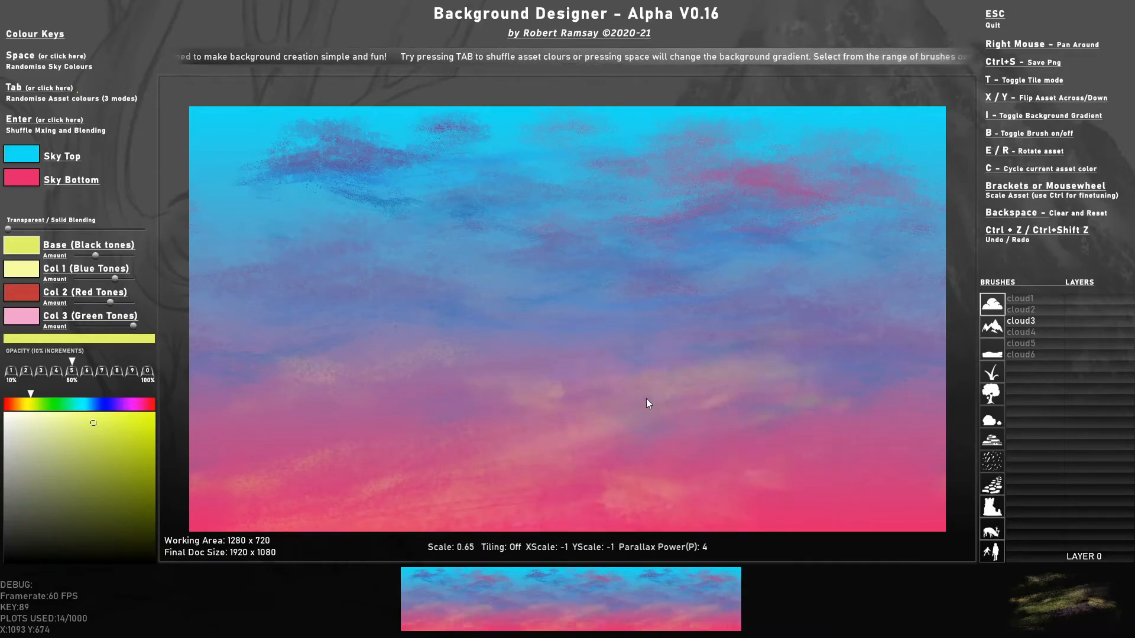
{"action": "key", "text": "e"}
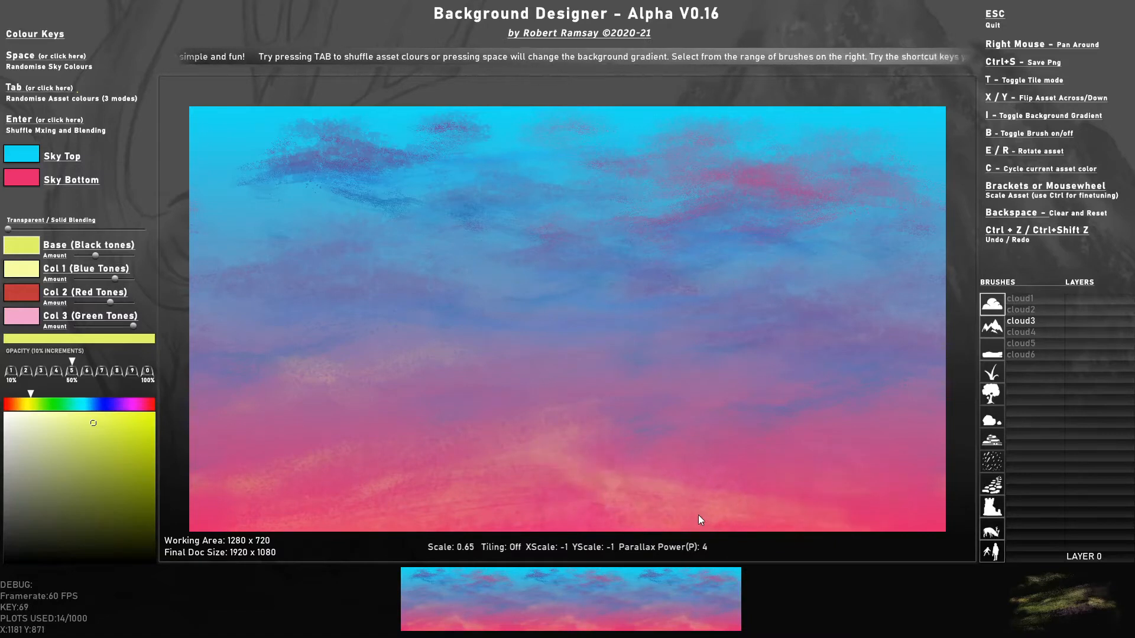
{"action": "left_click", "coordinate": [654, 518]}
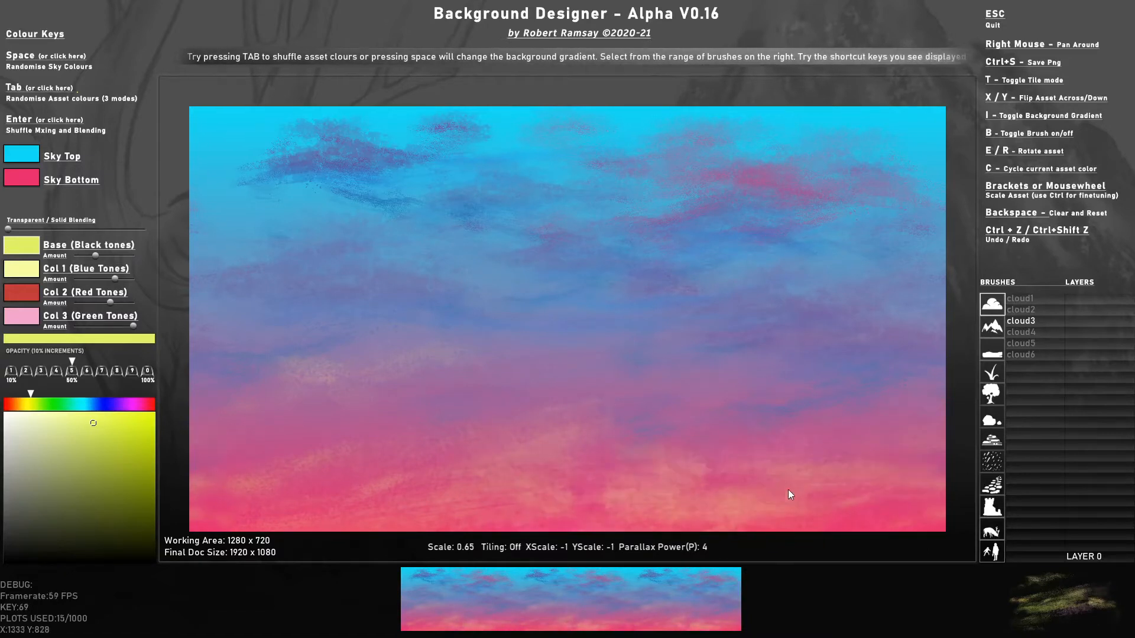
{"action": "scroll", "coordinate": [727, 397], "scroll_direction": "down", "scroll_amount": 3}
{"action": "left_click", "coordinate": [727, 397]}
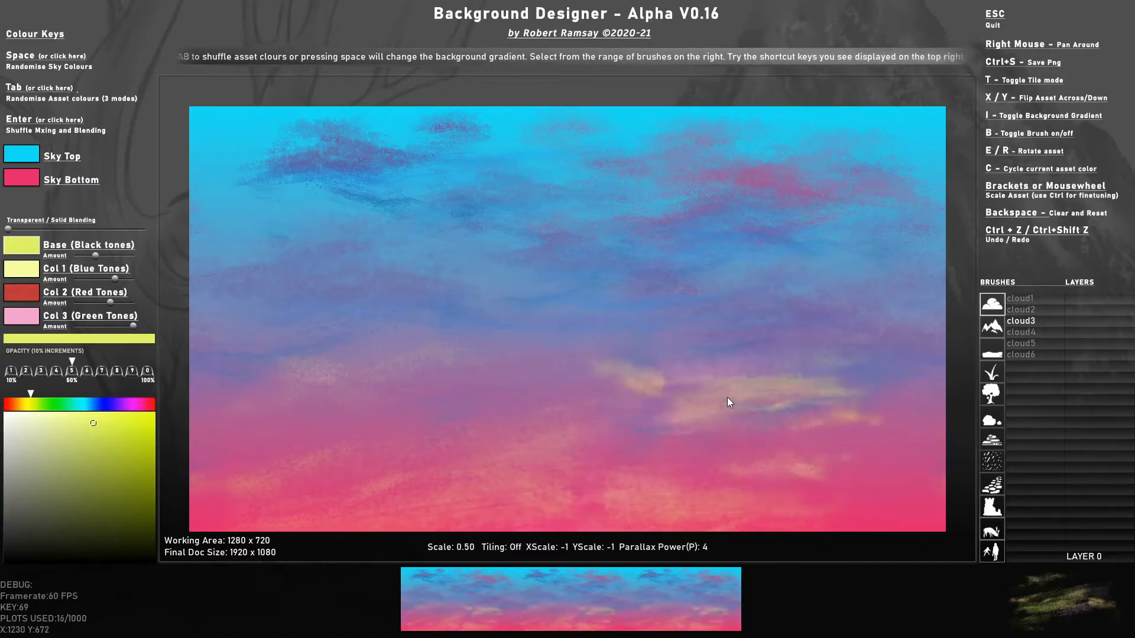
Switch to cloud4, stamp yellow wisps across the middle of the lower sky, and reduce the brush scale to 0.35
{"action": "left_click", "coordinate": [1029, 332]}
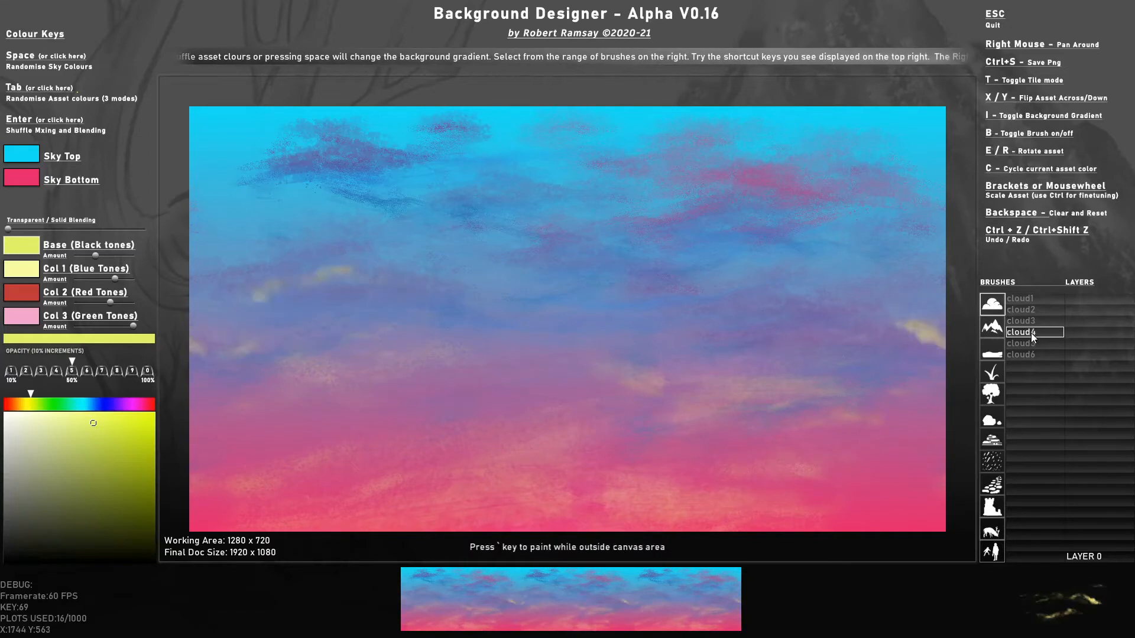
{"action": "left_click", "coordinate": [588, 441]}
{"action": "scroll", "coordinate": [786, 400], "scroll_direction": "down", "scroll_amount": 3}
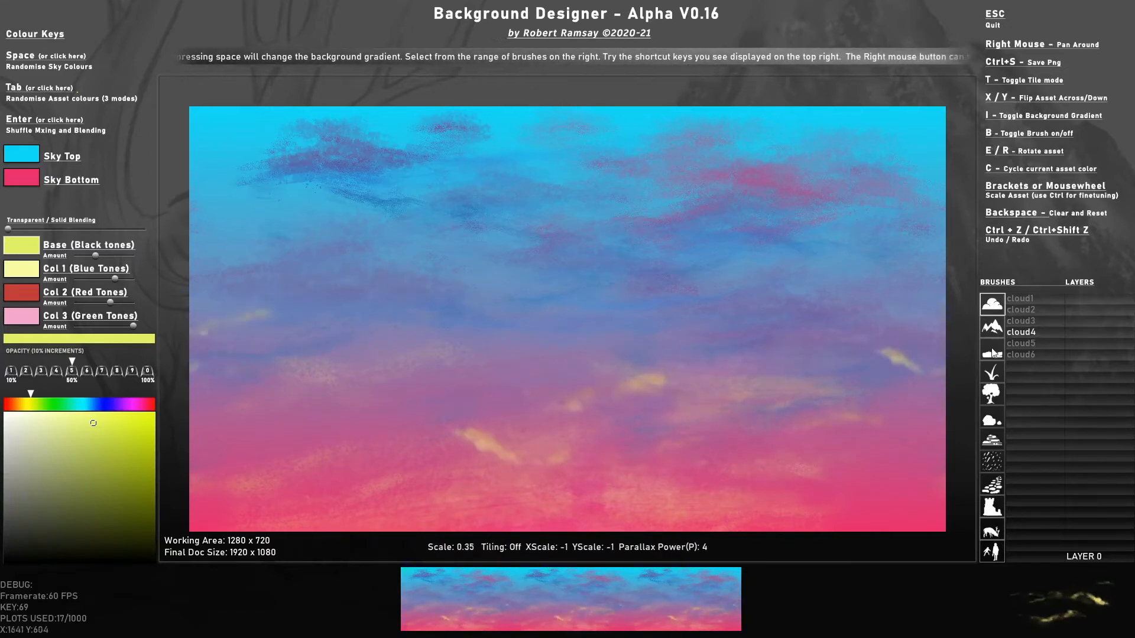
Switch to cloud5 at scale 0.55 and sample the yellow cloud highlight on the canvas as its Col 3 (Green Tones)
{"action": "left_click", "coordinate": [1050, 344]}
{"action": "scroll", "coordinate": [750, 399], "scroll_direction": "up", "scroll_amount": 4}
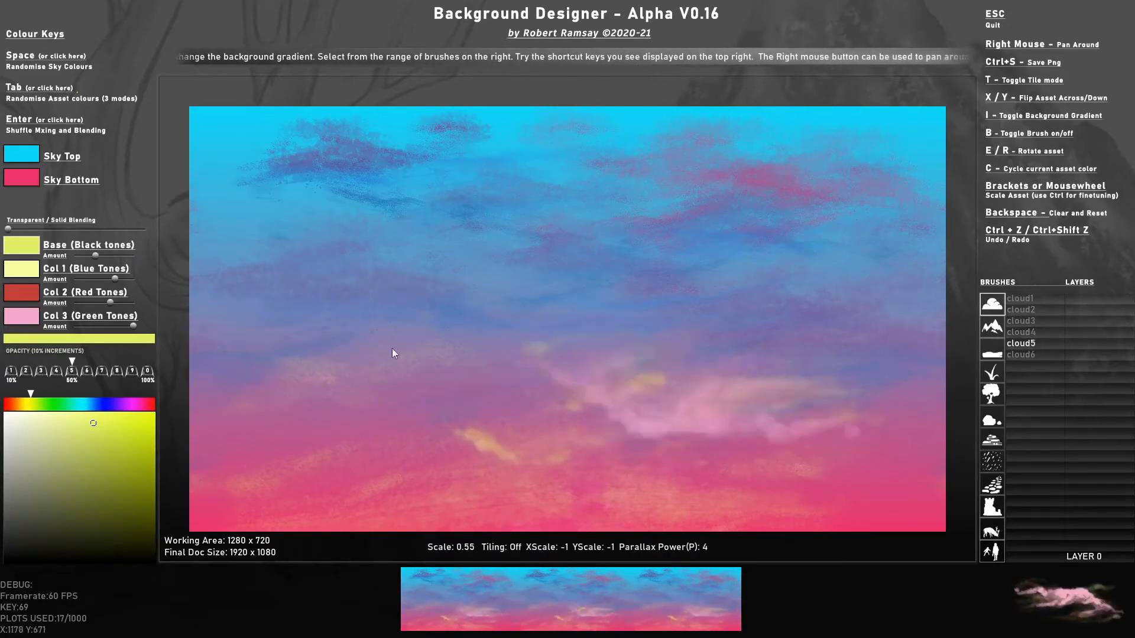
{"action": "left_click", "coordinate": [20, 318]}
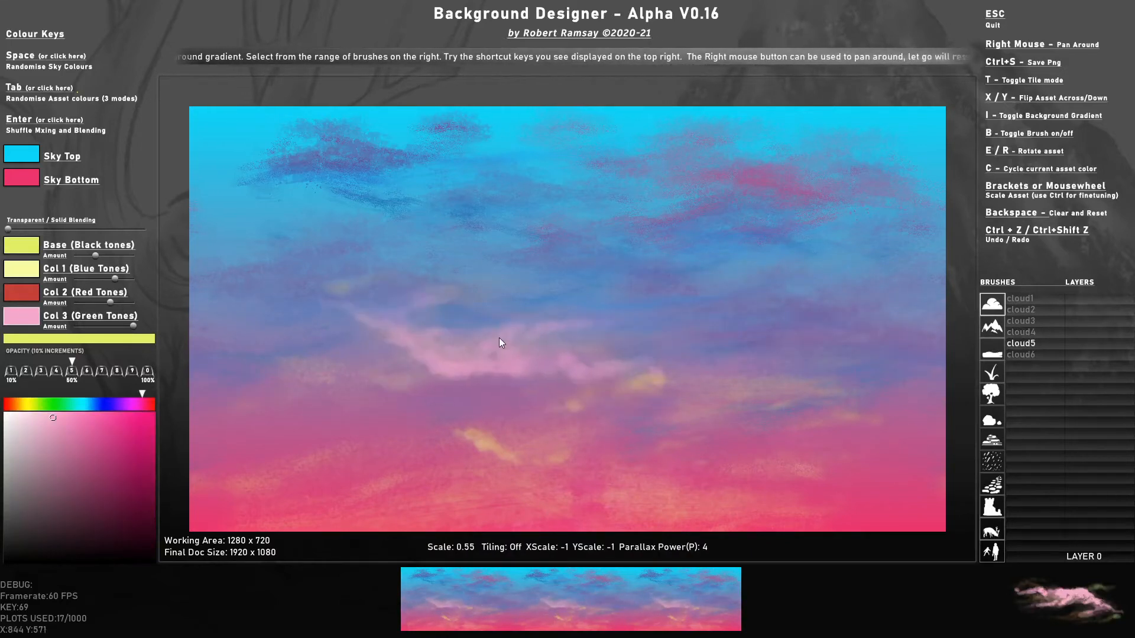
{"action": "key", "text": "alt"}
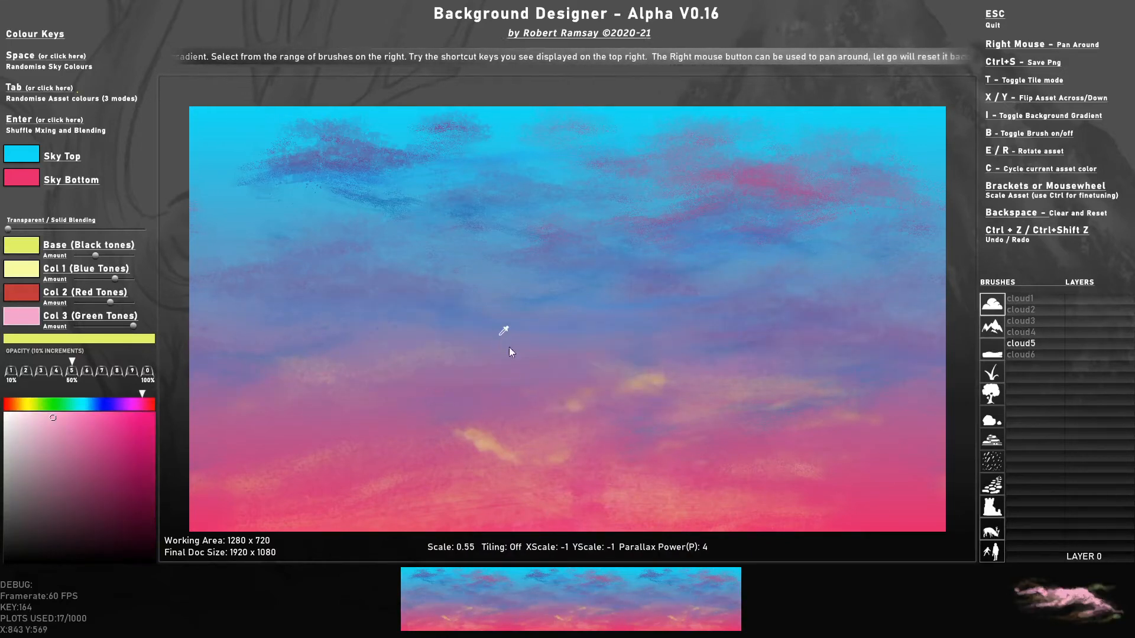
{"action": "left_click", "coordinate": [487, 446], "text": "alt"}
Resample Col 3 from the sky, settle on the tan of the bright cloud wisp, and stamp cloud5 in the lower right sky
{"action": "left_click", "coordinate": [24, 294]}
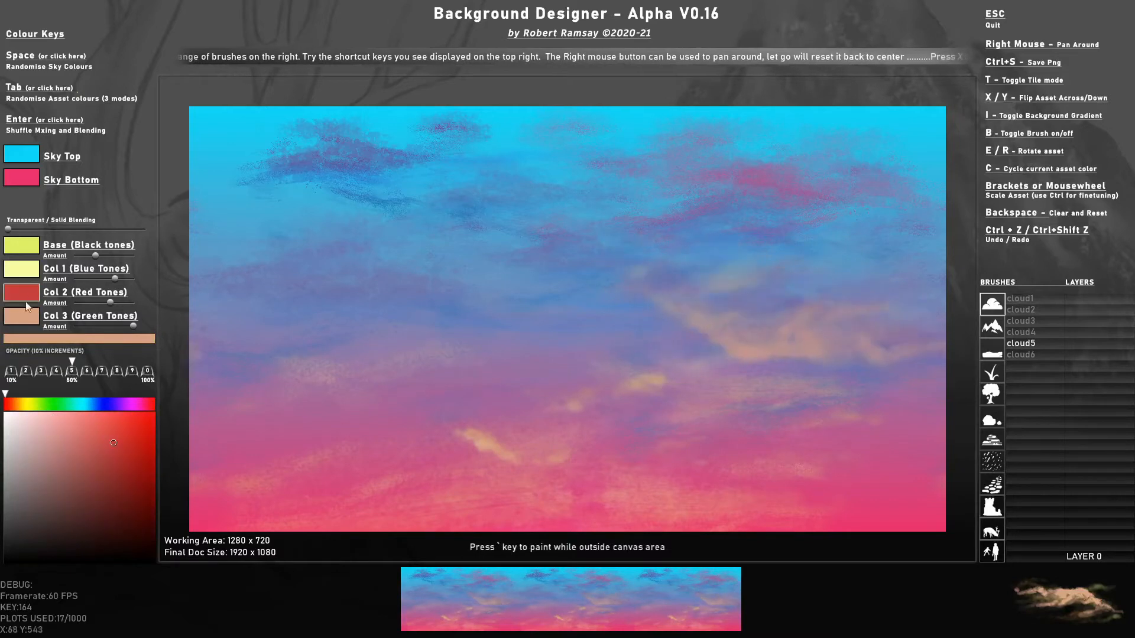
{"action": "left_click", "coordinate": [26, 317]}
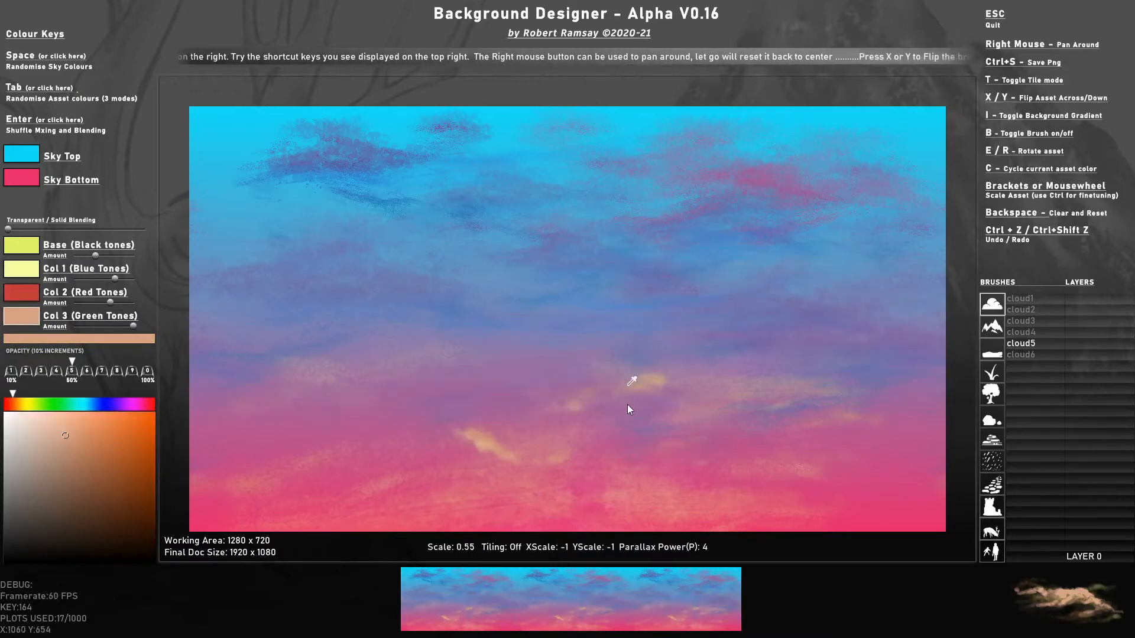
{"action": "left_click", "coordinate": [656, 467], "text": "alt"}
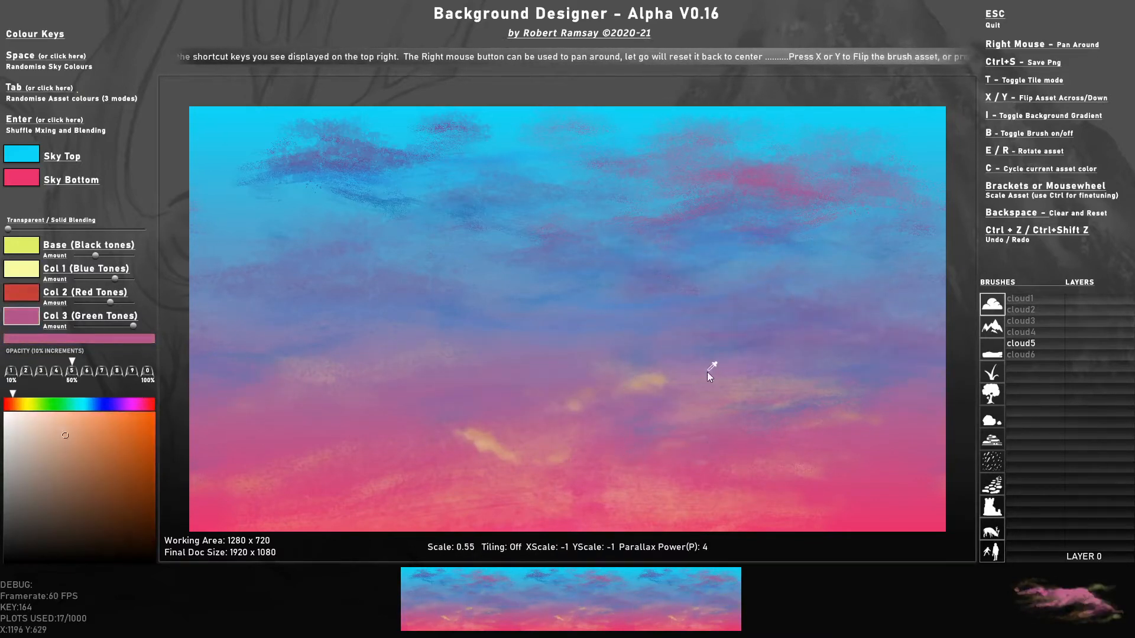
{"action": "left_click", "coordinate": [668, 391], "text": "alt"}
{"action": "left_click", "coordinate": [486, 449], "text": "alt"}
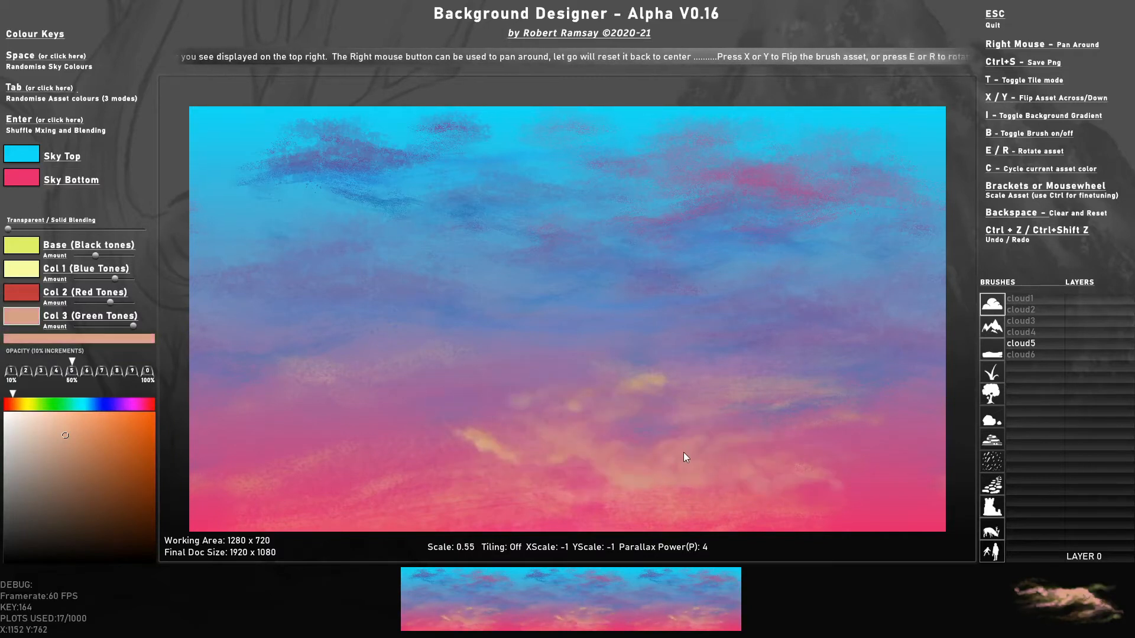
{"action": "left_click", "coordinate": [760, 487]}
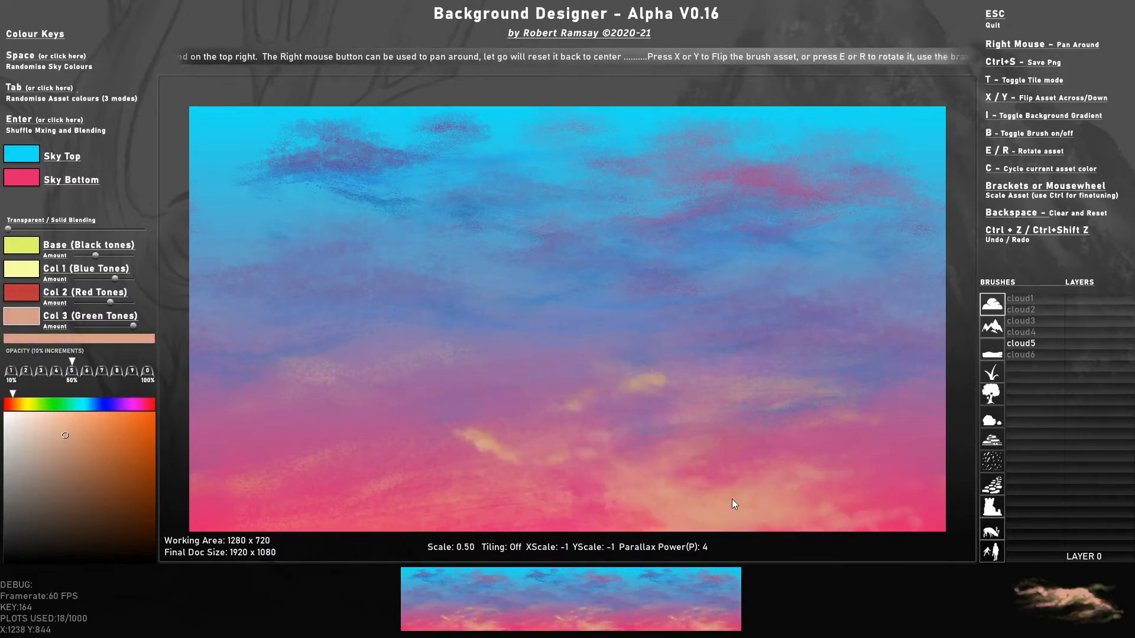
Shrink cloud5, copy the pale yellow of Col 1 to Col 3, and stamp a highlight at 30% opacity in the lower right sky
{"action": "scroll", "coordinate": [732, 499], "scroll_direction": "down", "scroll_amount": 7}
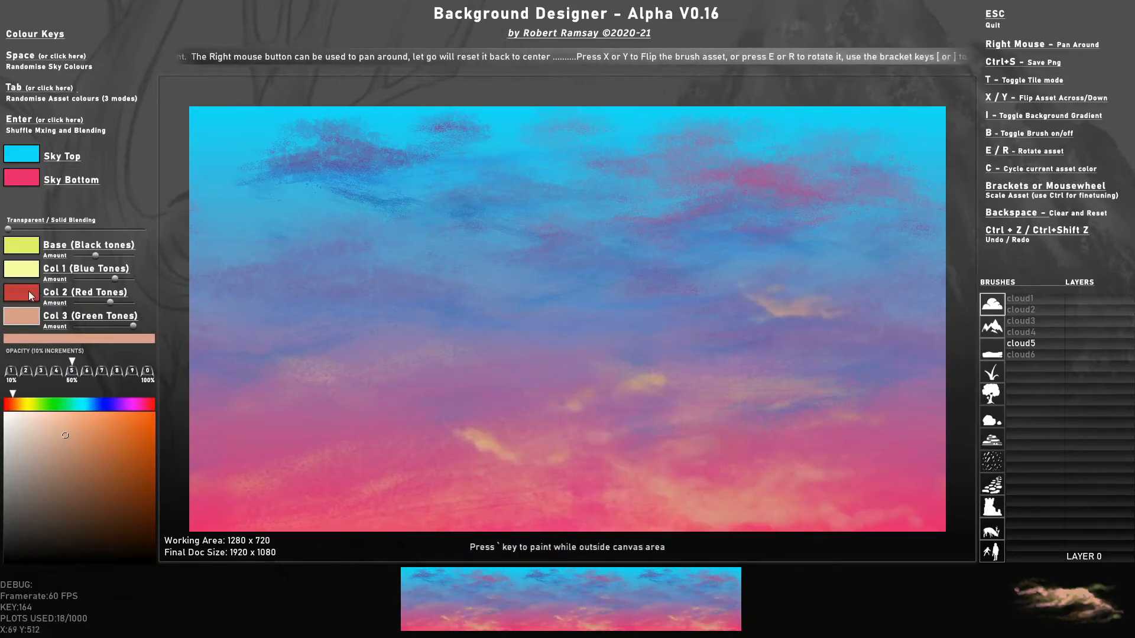
{"action": "left_click", "coordinate": [32, 276], "text": "alt"}
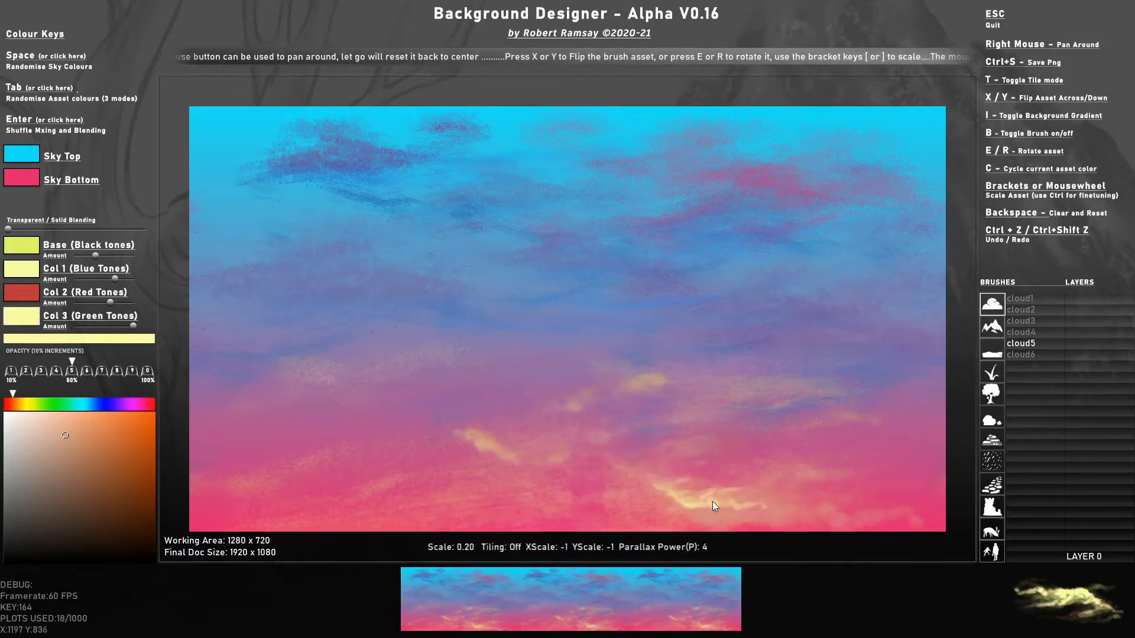
{"action": "scroll", "coordinate": [716, 509], "scroll_direction": "up", "scroll_amount": 2}
{"action": "key", "text": "3"}
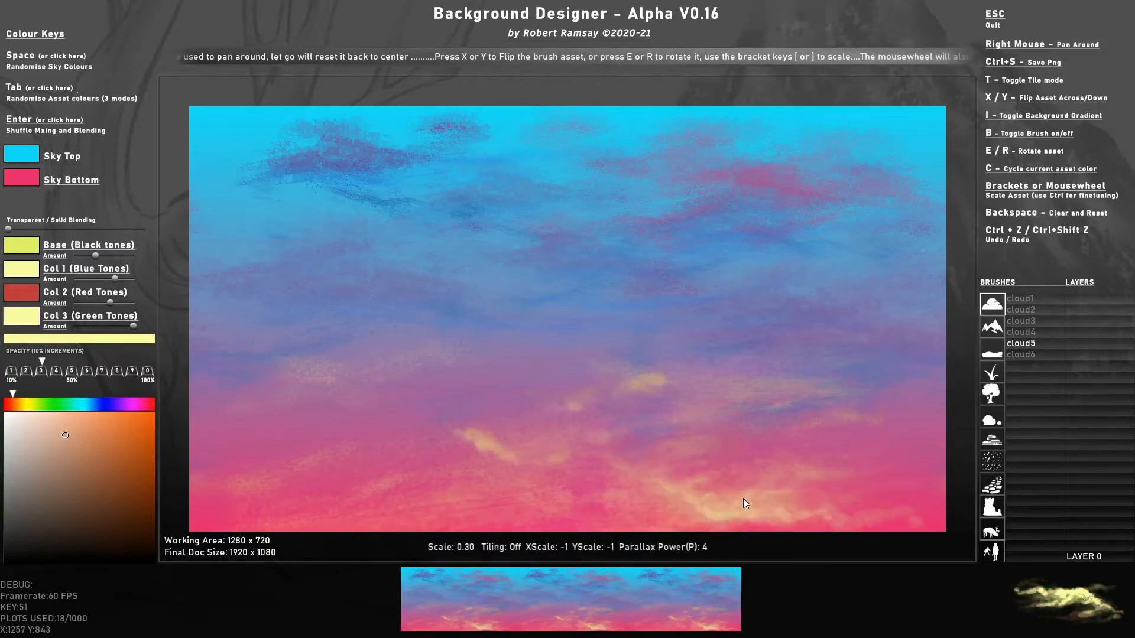
{"action": "scroll", "coordinate": [739, 500], "scroll_direction": "down", "scroll_amount": 2}
{"action": "left_click", "coordinate": [746, 350]}
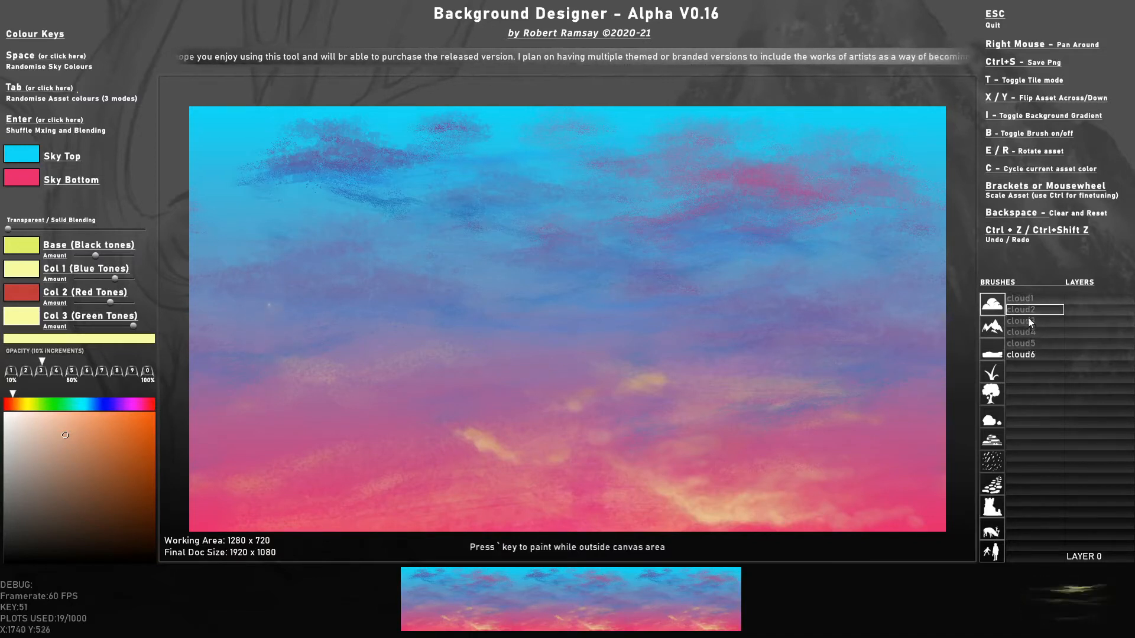
Make layer 1 active and select the mountain1 brush, flipped to YScale 1 and enlarged to scale 0.65
{"action": "left_click", "coordinate": [993, 327]}
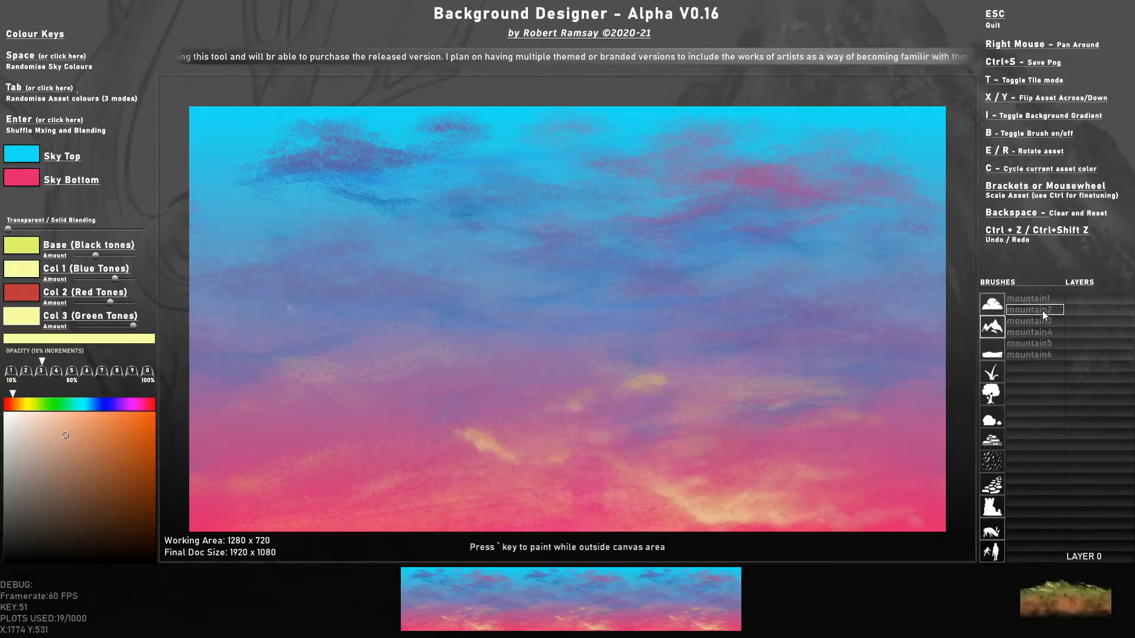
{"action": "left_click", "coordinate": [1093, 544]}
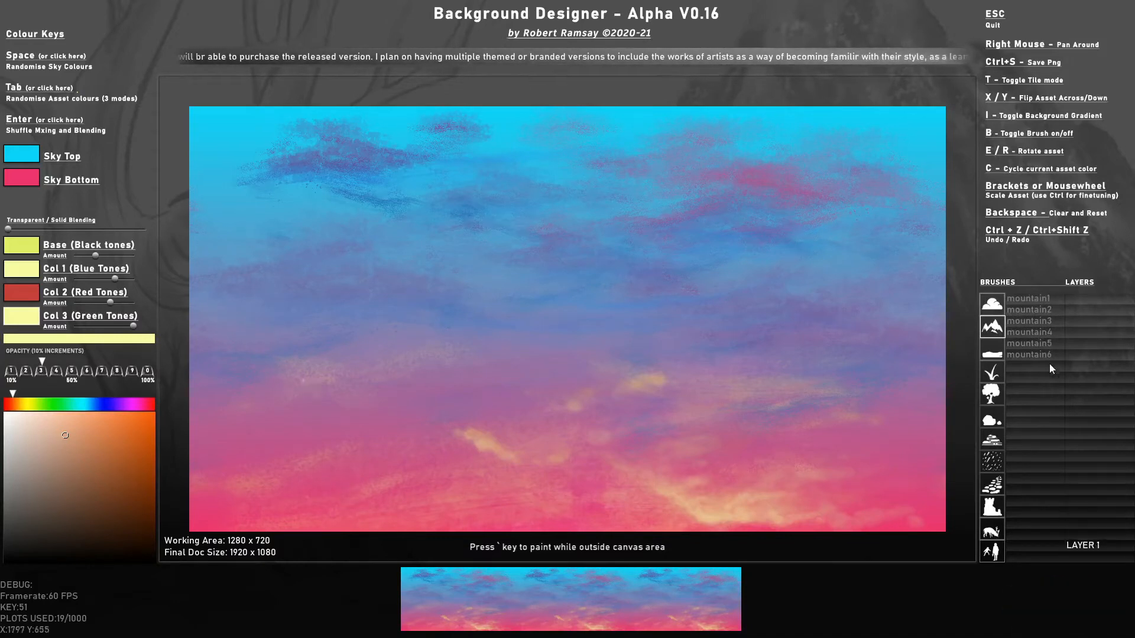
{"action": "left_click", "coordinate": [1033, 306]}
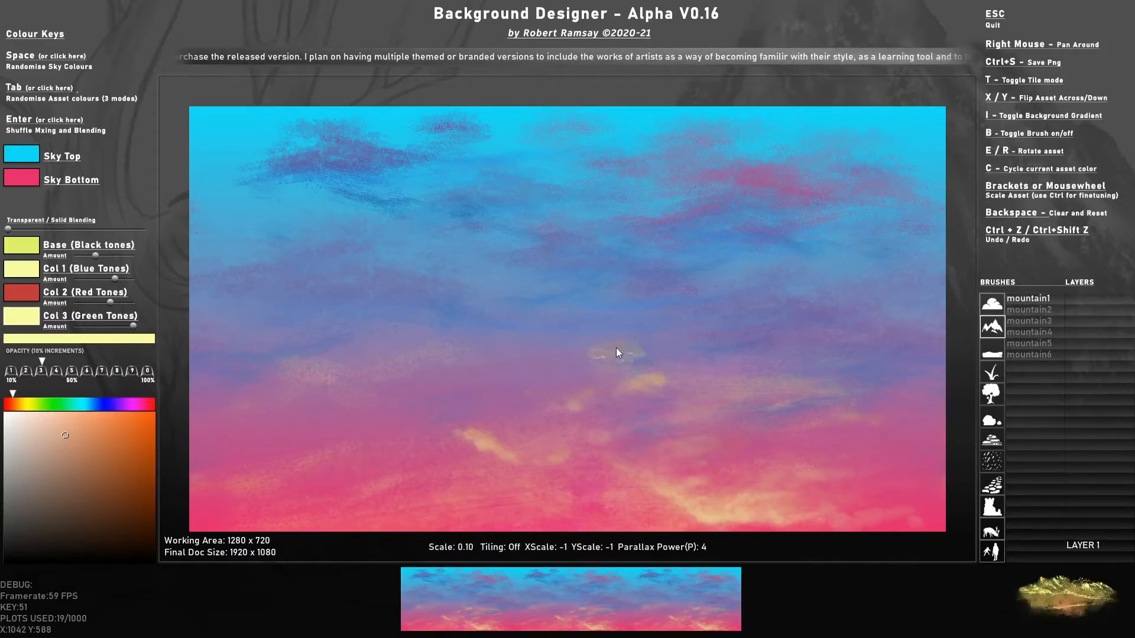
{"action": "scroll", "coordinate": [680, 373], "scroll_direction": "up", "scroll_amount": 3}
{"action": "key", "text": "y"}
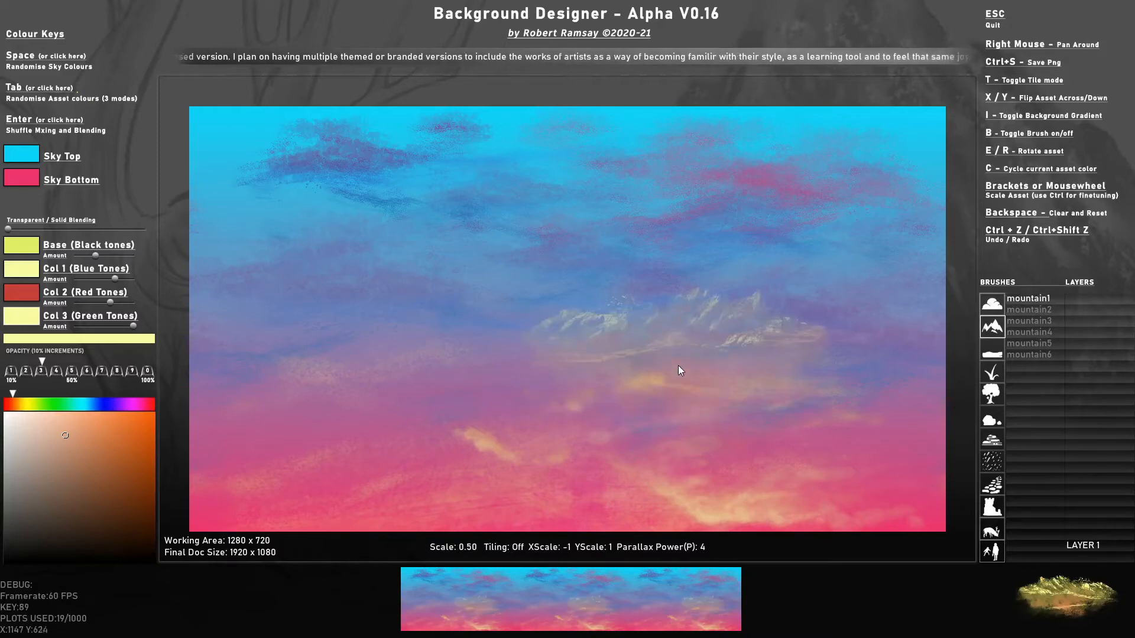
{"action": "scroll", "coordinate": [679, 363], "scroll_direction": "up", "scroll_amount": 3}
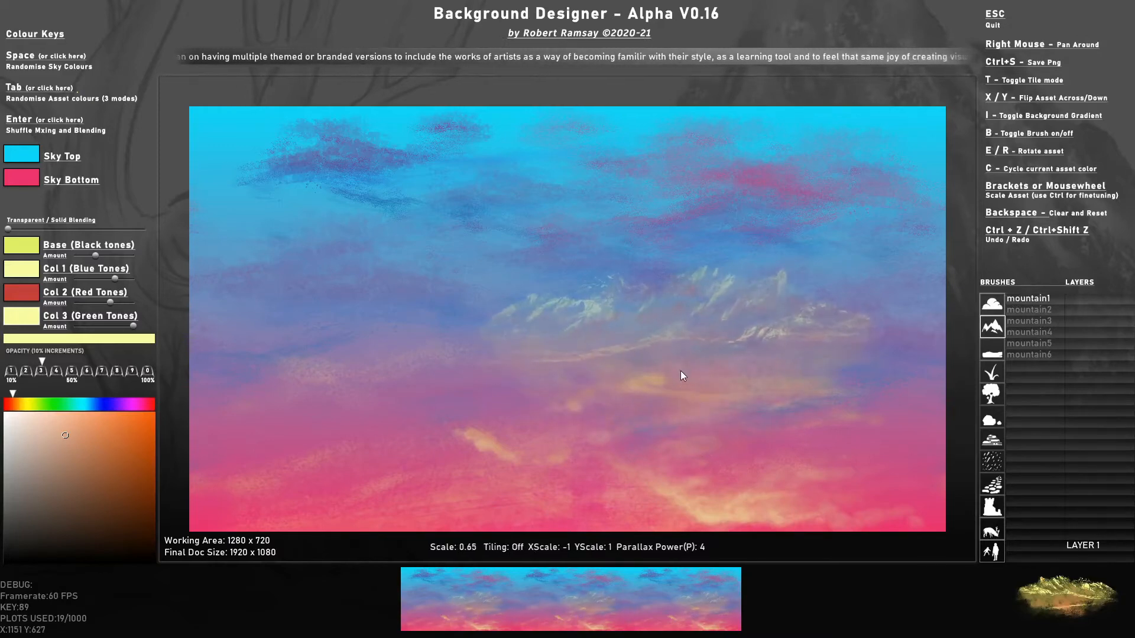
Prepare the mountain1 brush with randomised colours, blending raised to about two-thirds towards solid, scale 0.85 and 100% opacity
{"action": "key", "text": "Tab"}
{"action": "key", "text": "Tab"}
{"action": "key", "text": "Tab"}
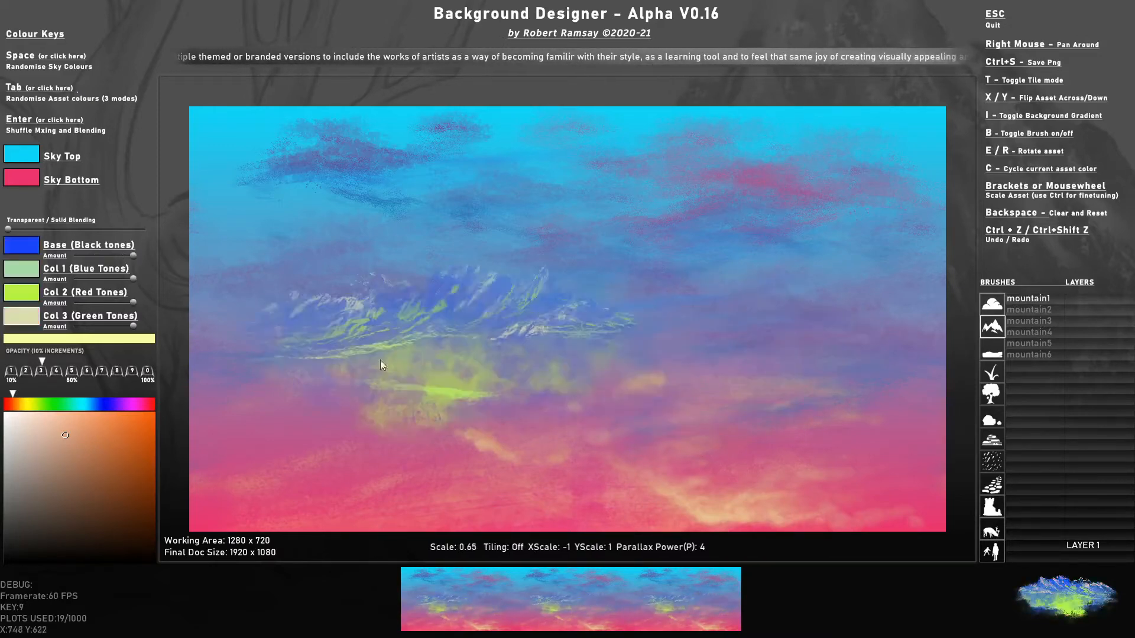
{"action": "left_click_drag", "start_coordinate": [8, 229], "coordinate": [102, 232]}
{"action": "scroll", "coordinate": [666, 448], "scroll_direction": "up", "scroll_amount": 4}
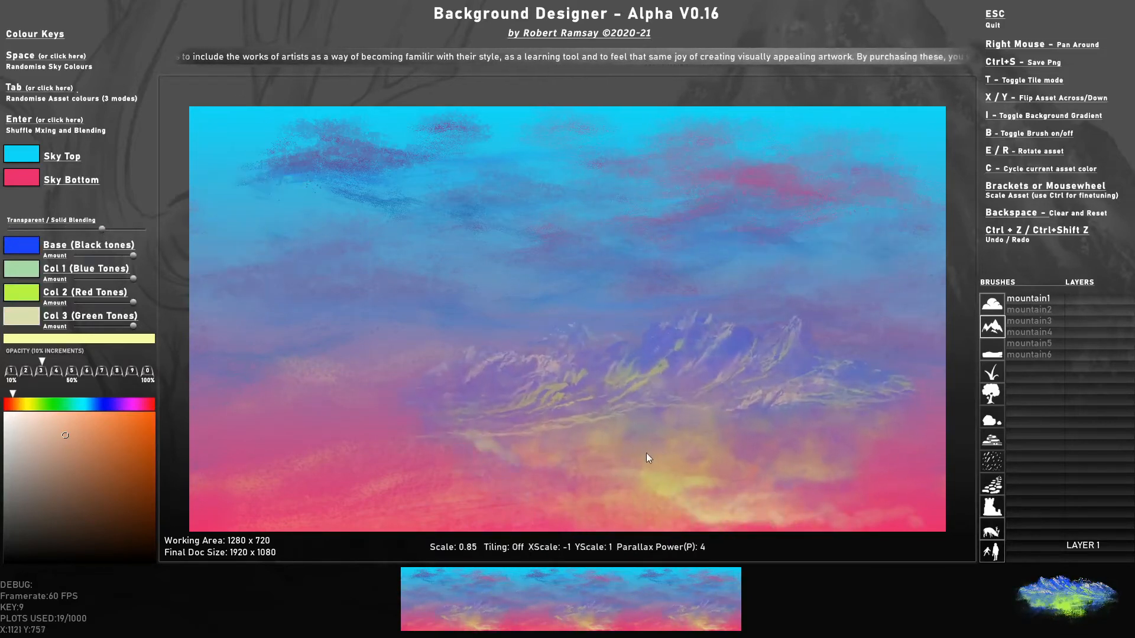
{"action": "key", "text": "0"}
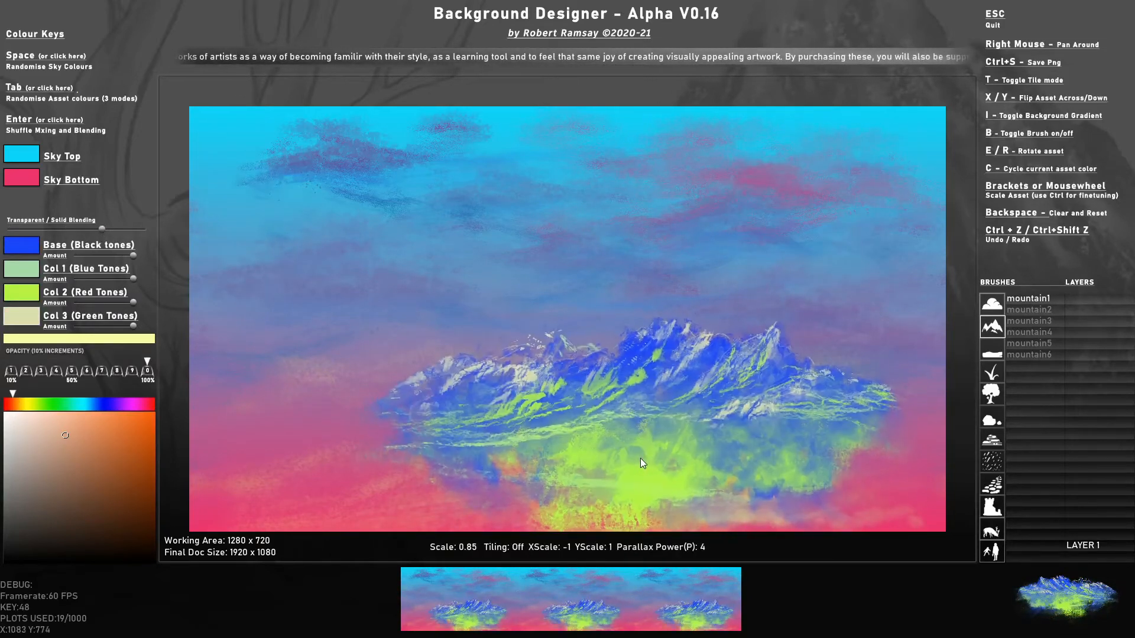
Shuffle the mountain1 colours until they form a blue, cyan, rose and mauve palette, and stamp mountains along the lower edge of the canvas
{"action": "key", "text": "Tab"}
{"action": "key", "text": "Tab"}
{"action": "key", "text": "Tab"}
{"action": "key", "text": "Tab"}
{"action": "key", "text": "Tab"}
{"action": "key", "text": "Tab"}
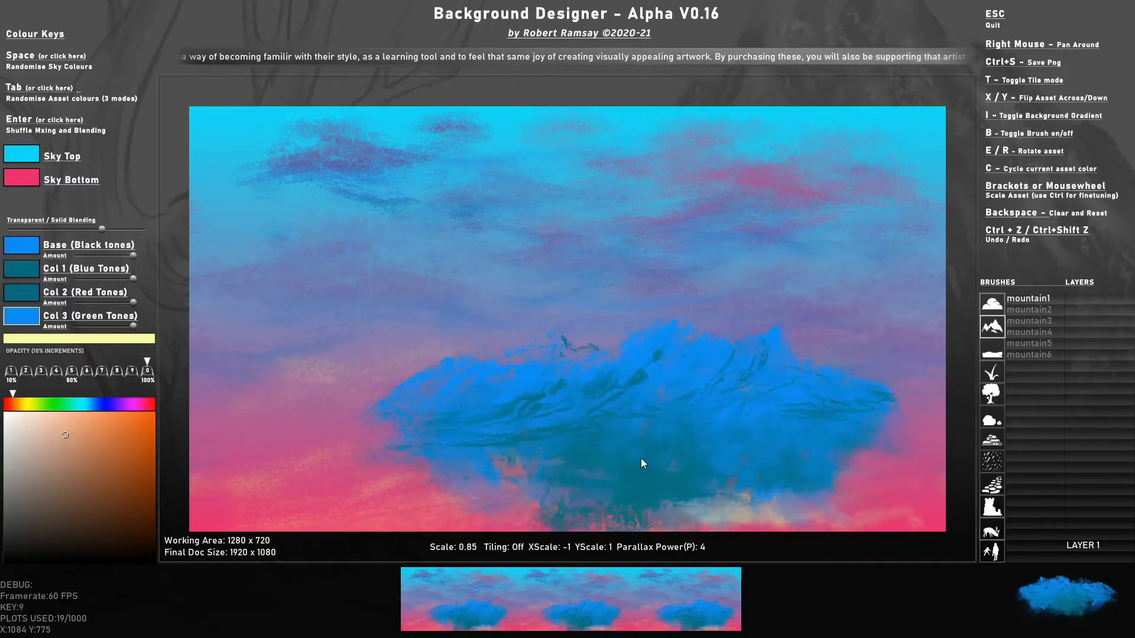
{"action": "key", "text": "Tab"}
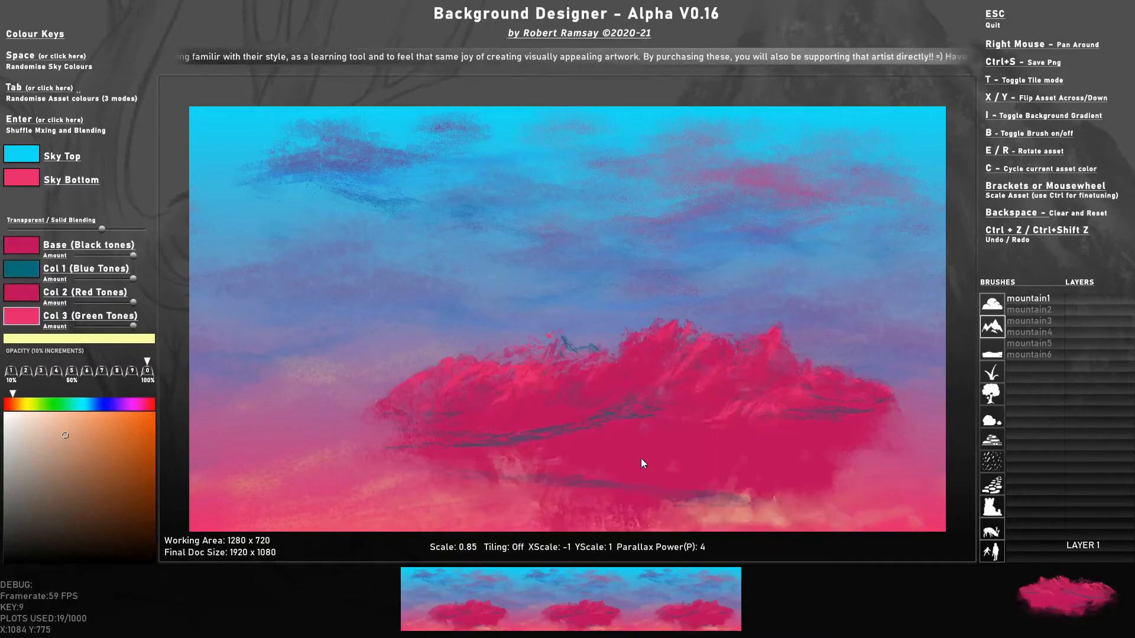
{"action": "left_click", "coordinate": [82, 93]}
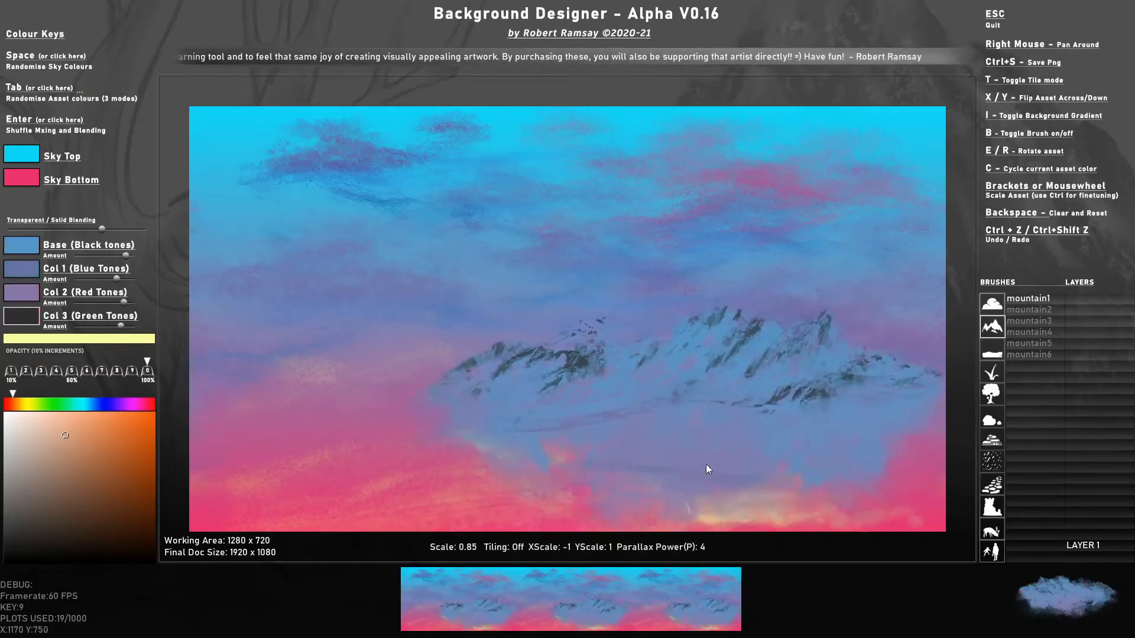
{"action": "key", "text": "Tab"}
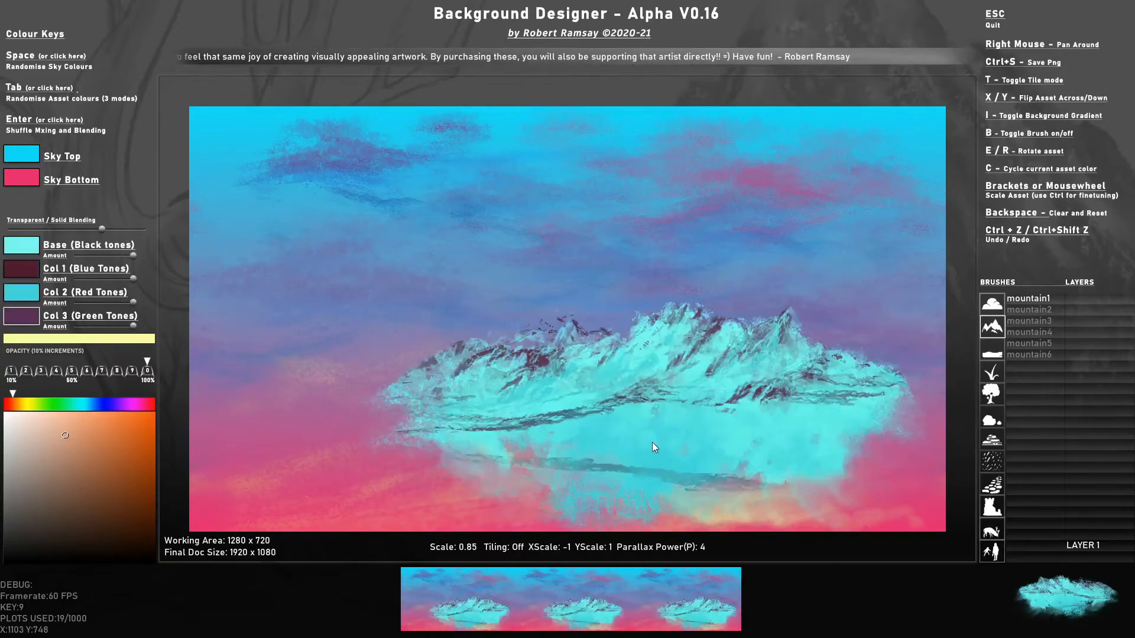
{"action": "key", "text": "Tab"}
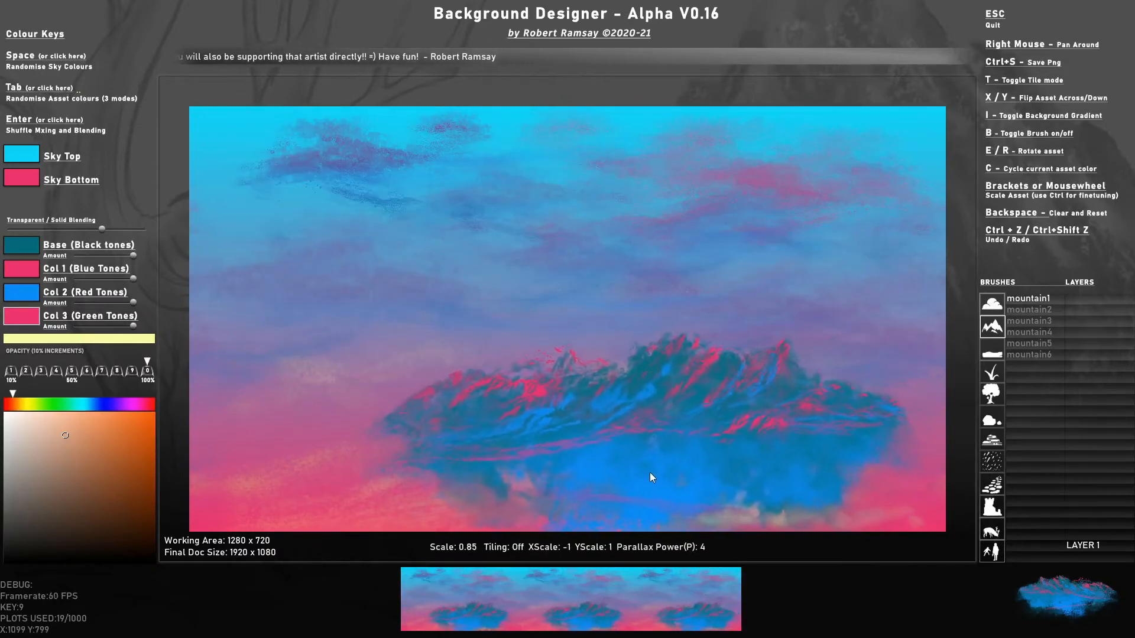
{"action": "key", "text": "Tab"}
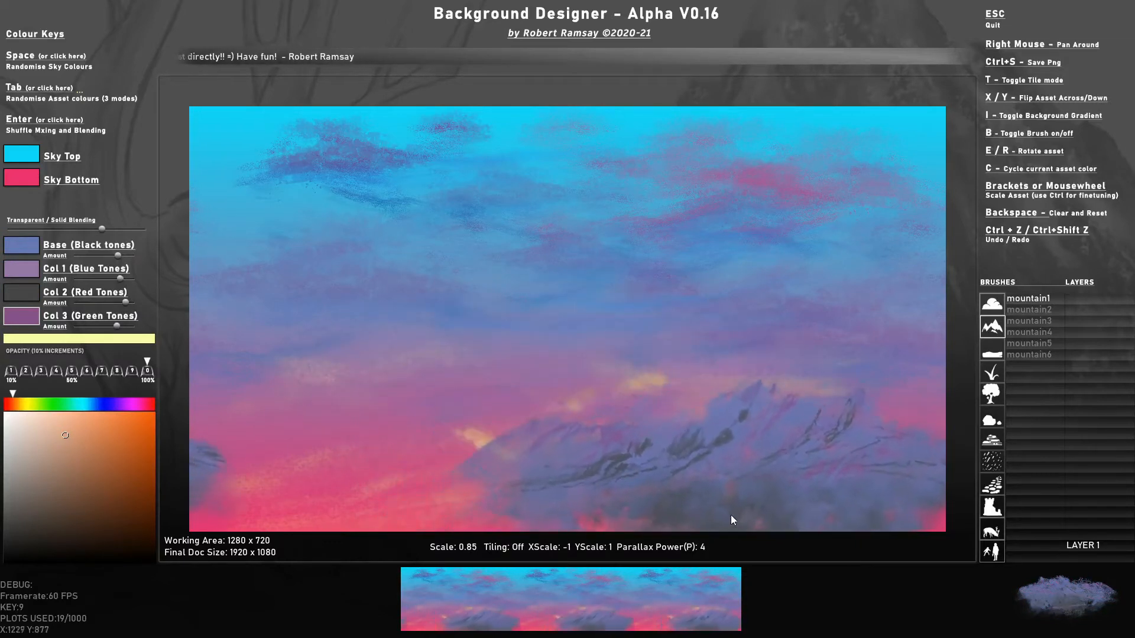
{"action": "key", "text": "Tab"}
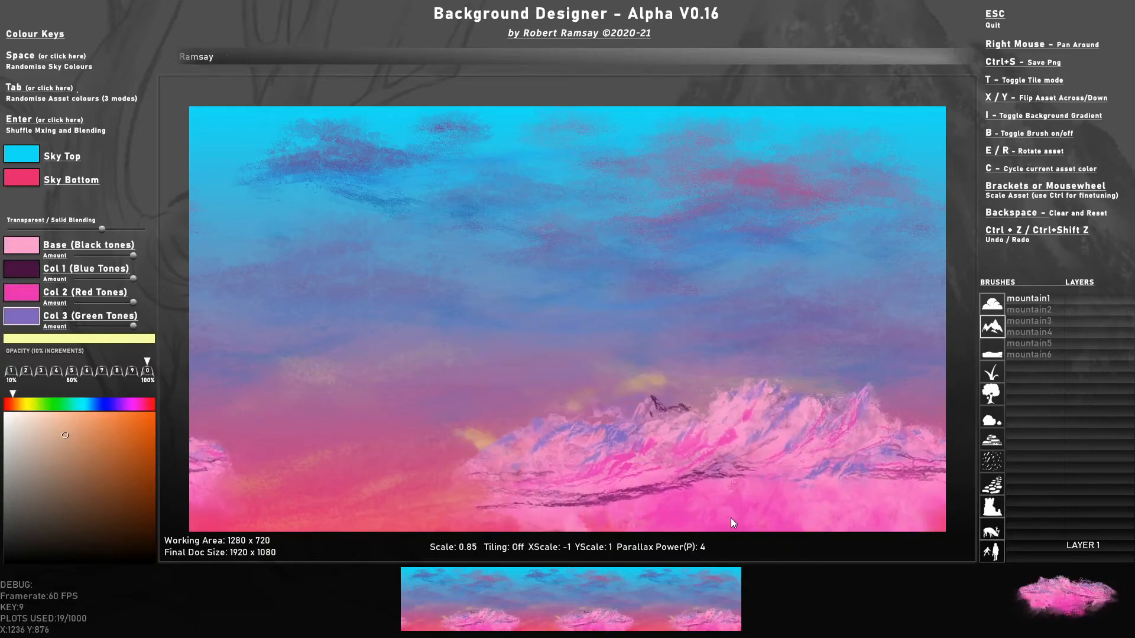
{"action": "key", "text": "Tab"}
{"action": "key", "text": "Tab"}
{"action": "key", "text": "Tab"}
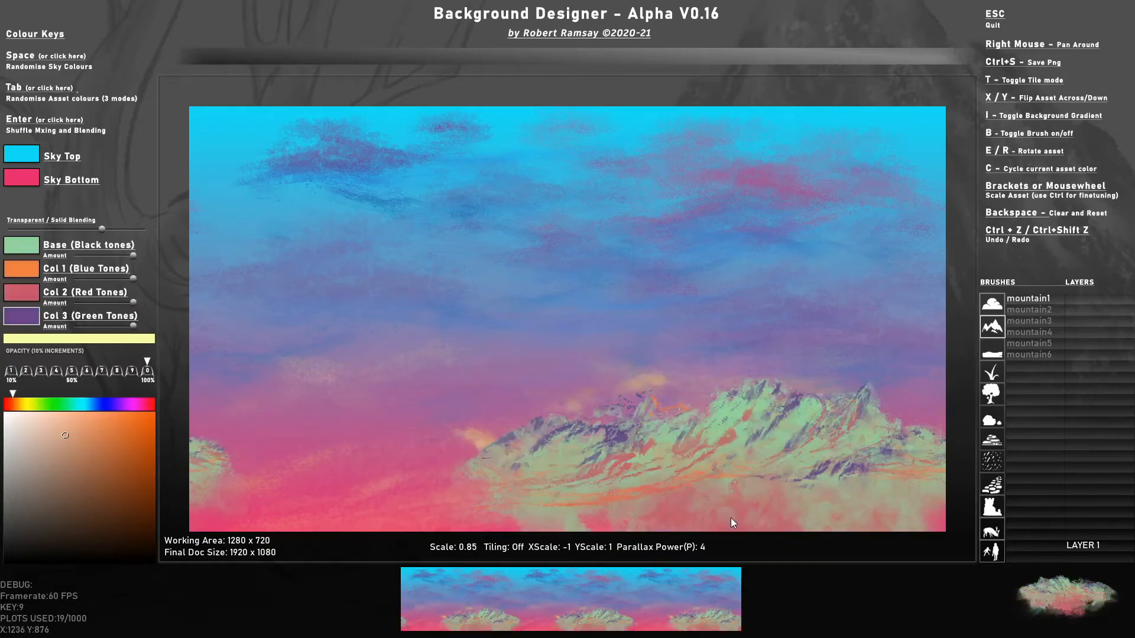
{"action": "key", "text": "Tab"}
{"action": "key", "text": "Tab"}
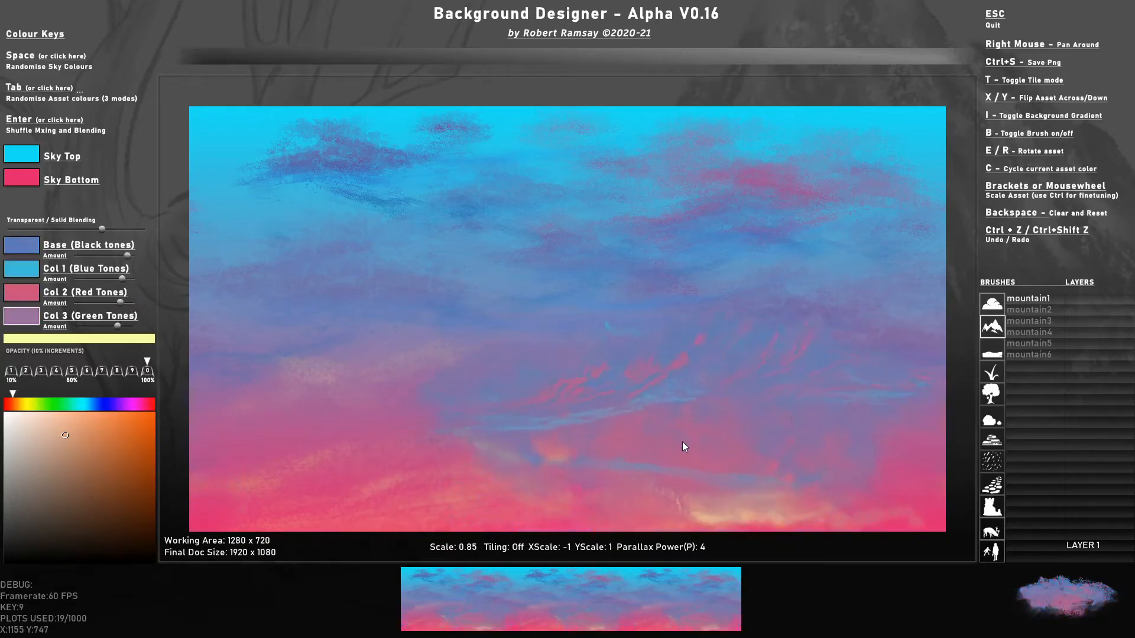
{"action": "left_click", "coordinate": [792, 545]}
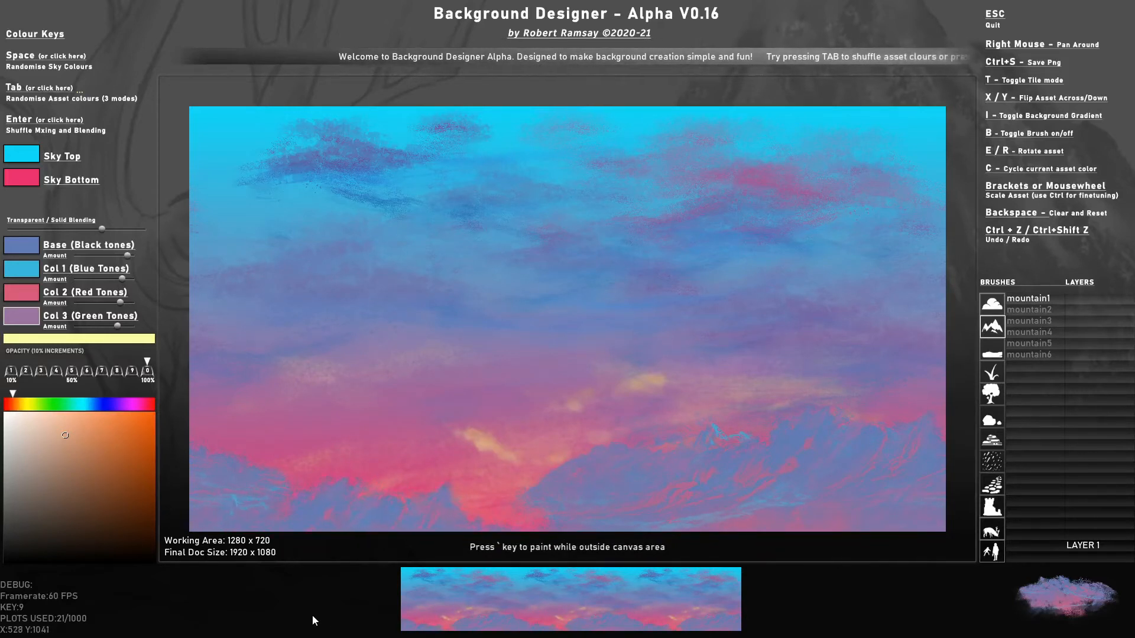
Toggle painting outside the canvas area on and back off
{"action": "key", "text": "grave"}
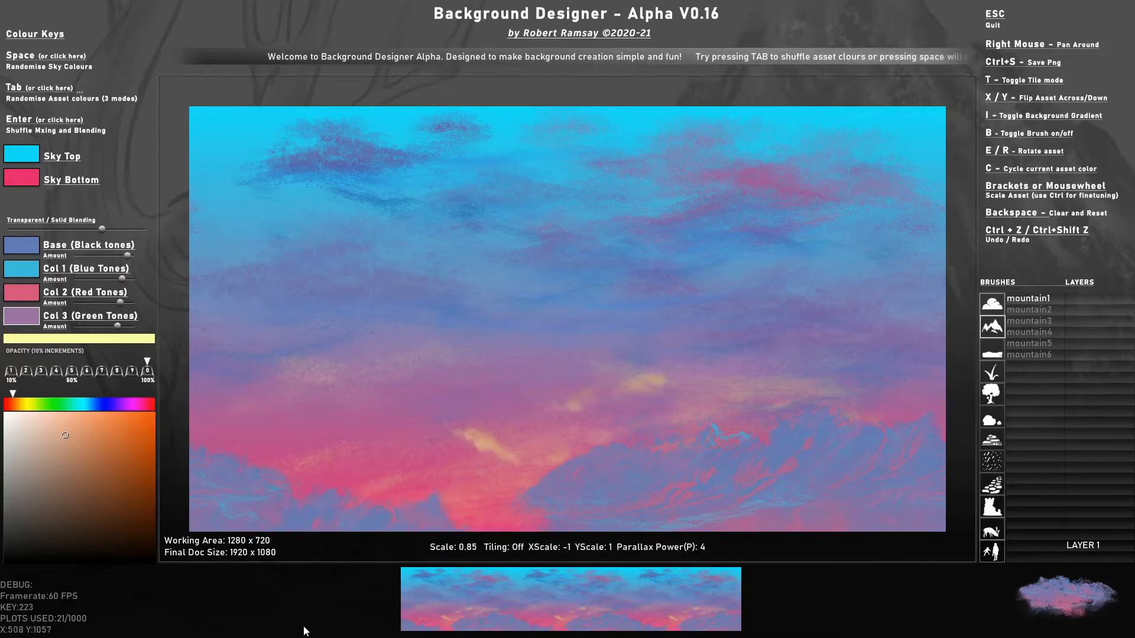
{"action": "key", "text": "grave"}
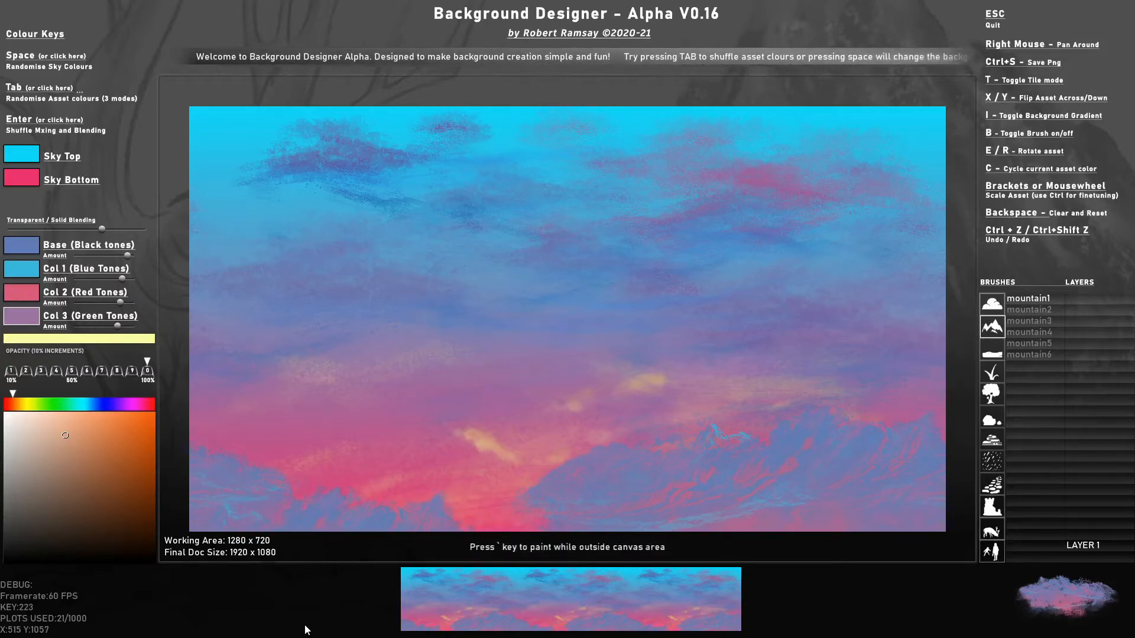
{"action": "key", "text": "grave"}
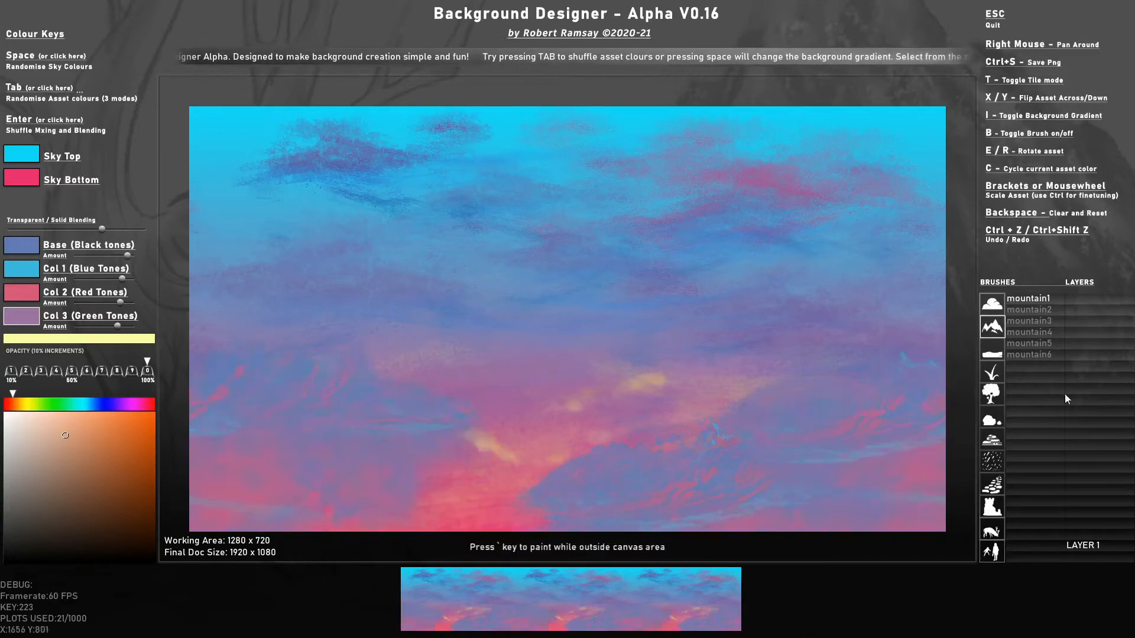
Switch to the mountain2 brush and preview it with tiling on at scales 0.50, 0.25 and 1
{"action": "left_click", "coordinate": [1031, 309]}
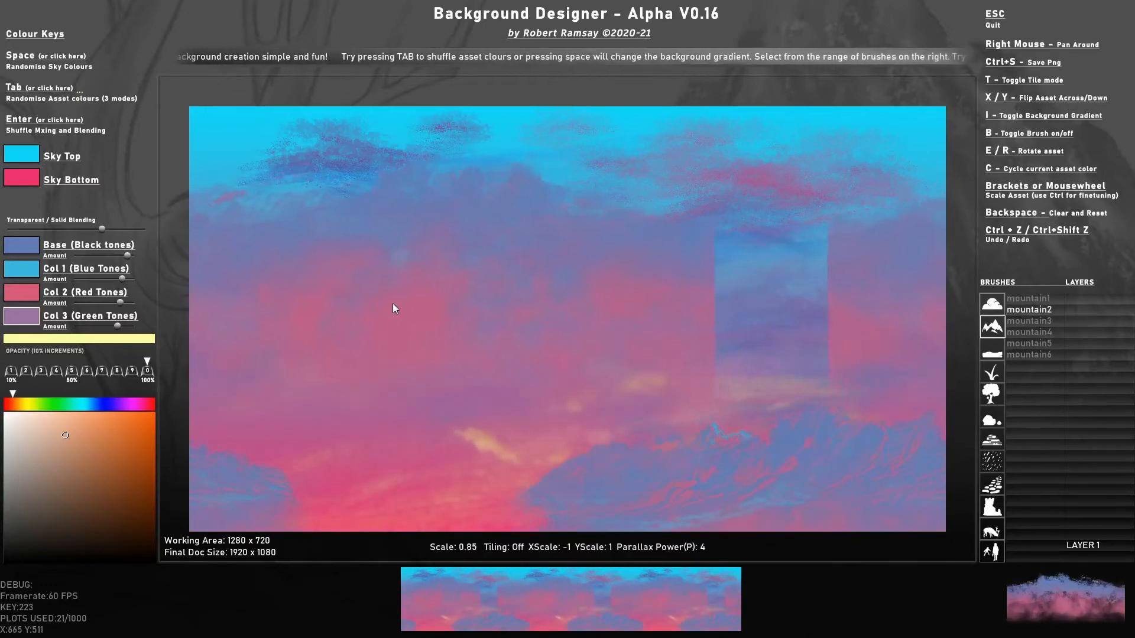
{"action": "key", "text": "t"}
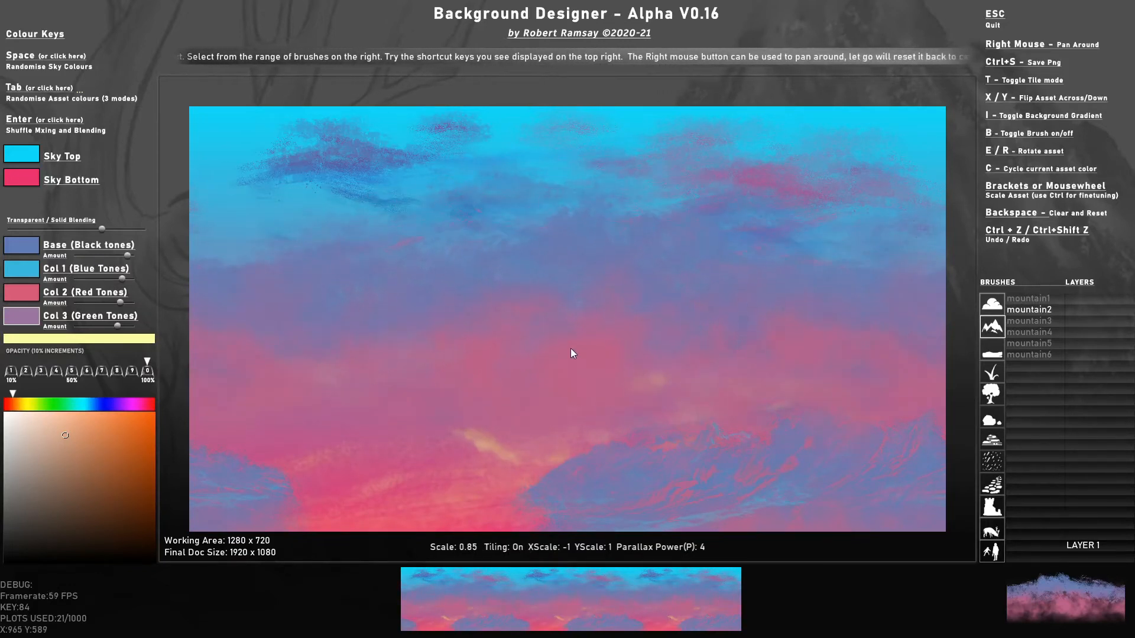
{"action": "scroll", "coordinate": [571, 354], "scroll_direction": "up", "scroll_amount": 3}
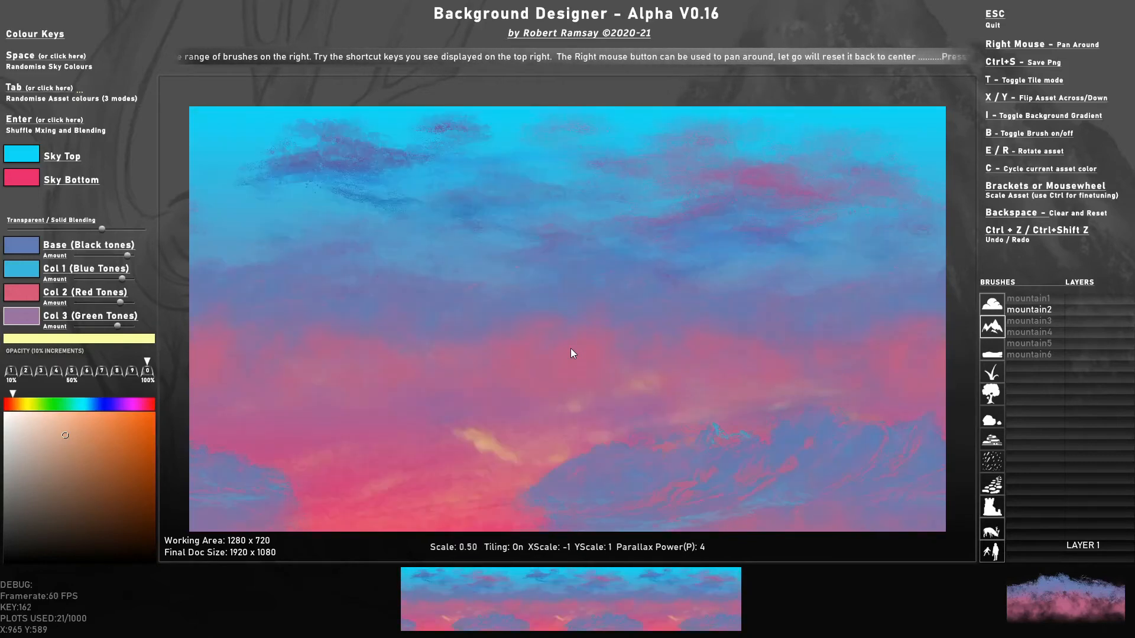
{"action": "scroll", "coordinate": [570, 353], "scroll_direction": "down", "scroll_amount": 10}
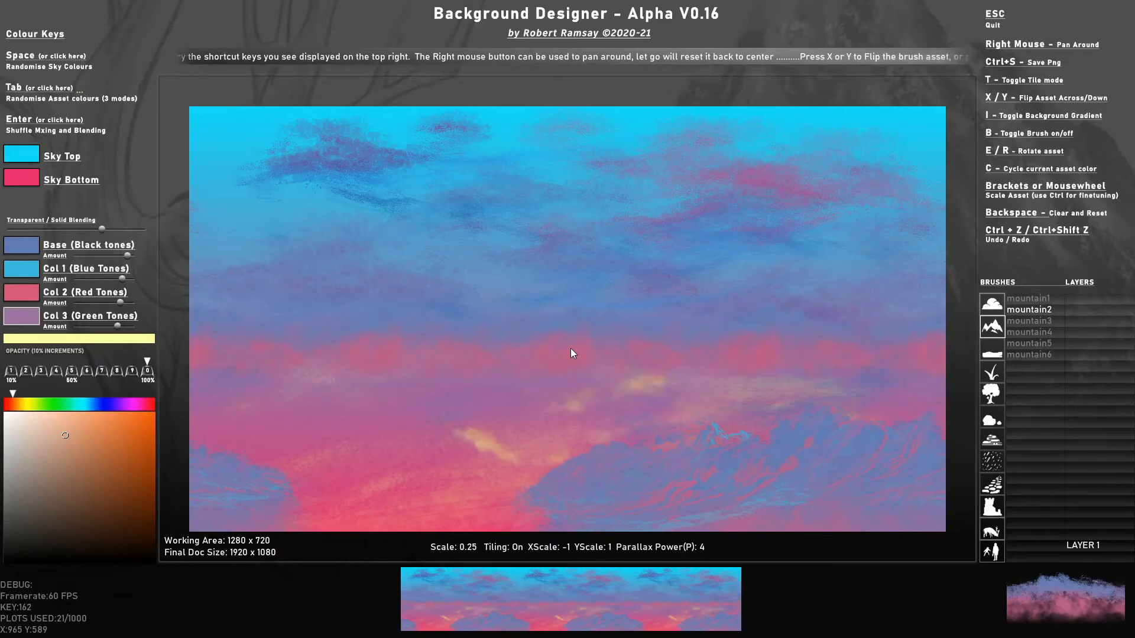
{"action": "scroll", "coordinate": [571, 353], "scroll_direction": "up", "scroll_amount": 10}
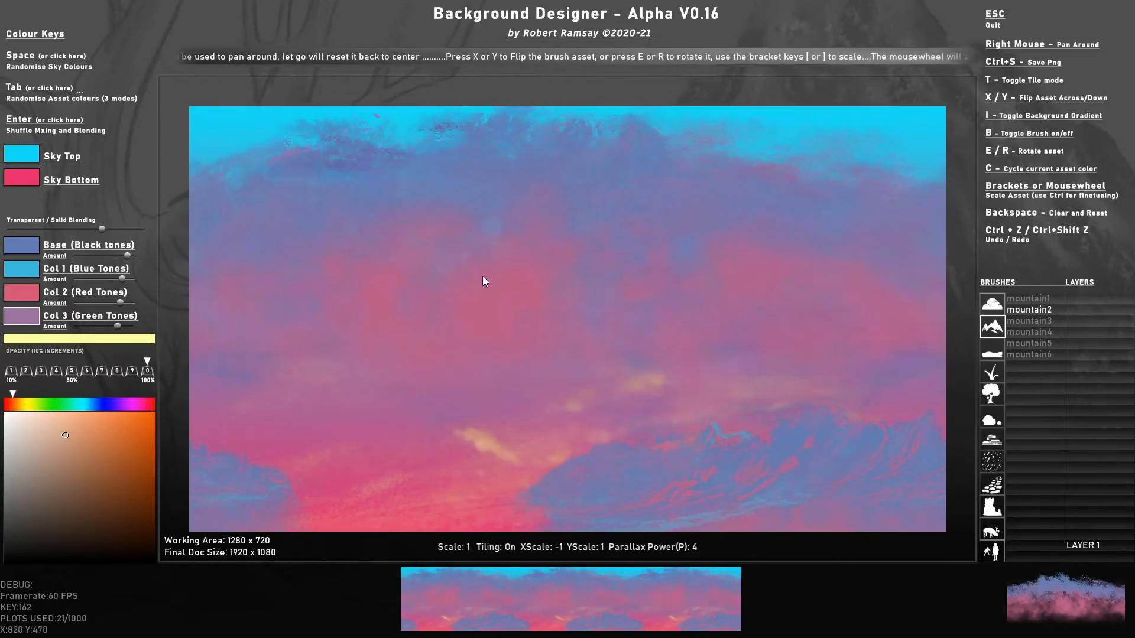
Compare the mountain2 brush with tiling off and on at different scales, leaving tiling off at scale 1
{"action": "key", "text": "t"}
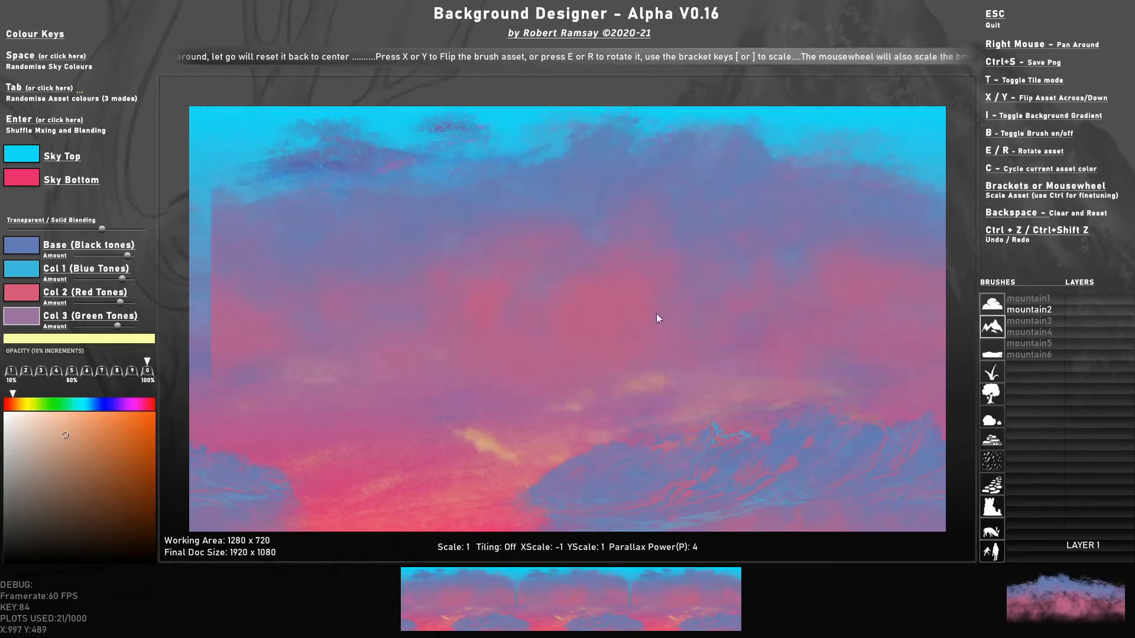
{"action": "scroll", "coordinate": [777, 282], "scroll_direction": "down", "scroll_amount": 3}
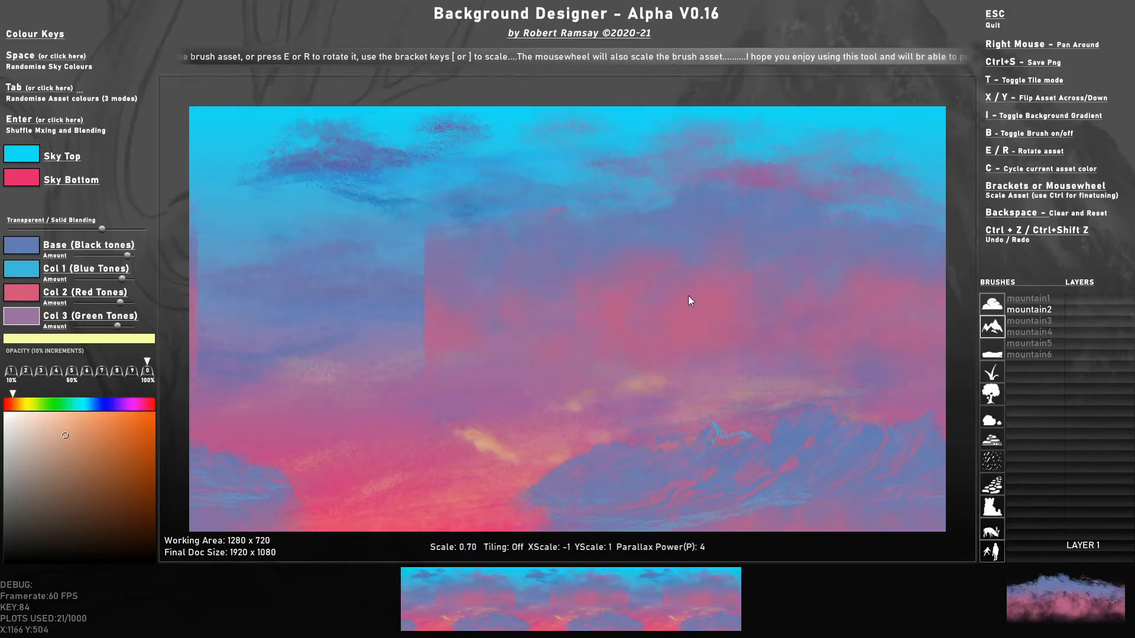
{"action": "scroll", "coordinate": [689, 298], "scroll_direction": "up", "scroll_amount": 2}
{"action": "scroll", "coordinate": [689, 295], "scroll_direction": "up", "scroll_amount": 1}
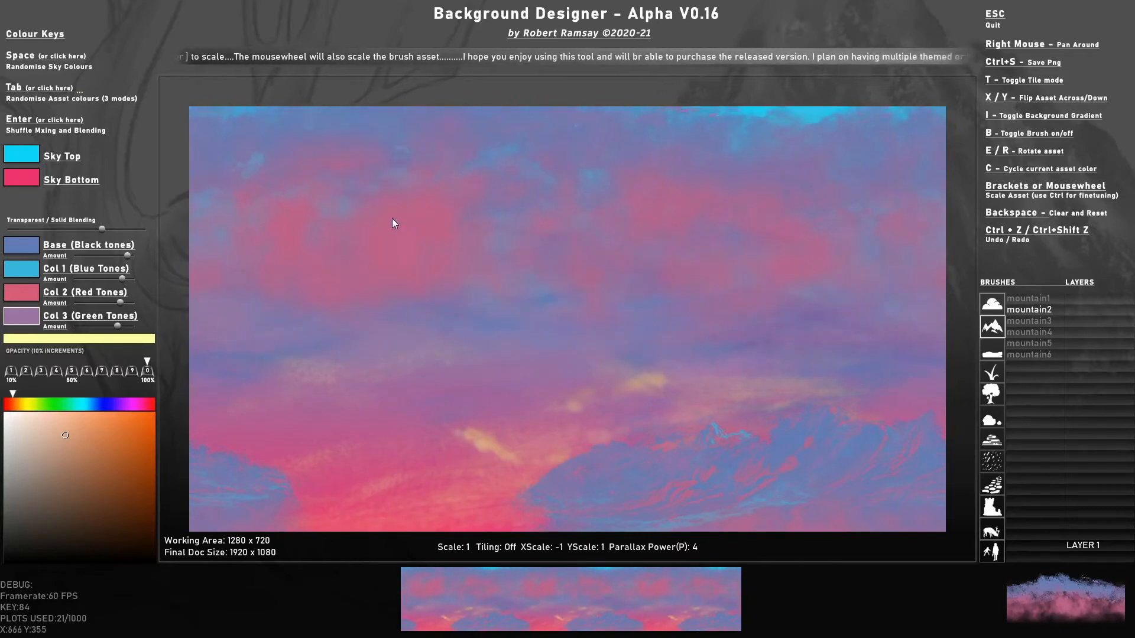
{"action": "key", "text": "t"}
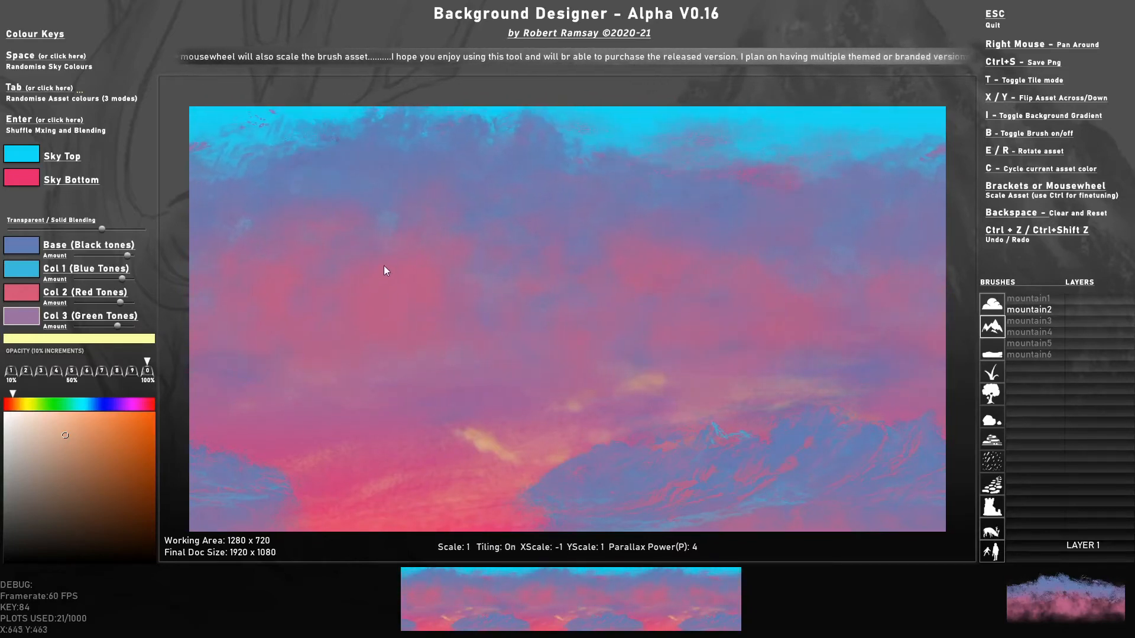
{"action": "key", "text": "t"}
{"action": "key", "text": "t"}
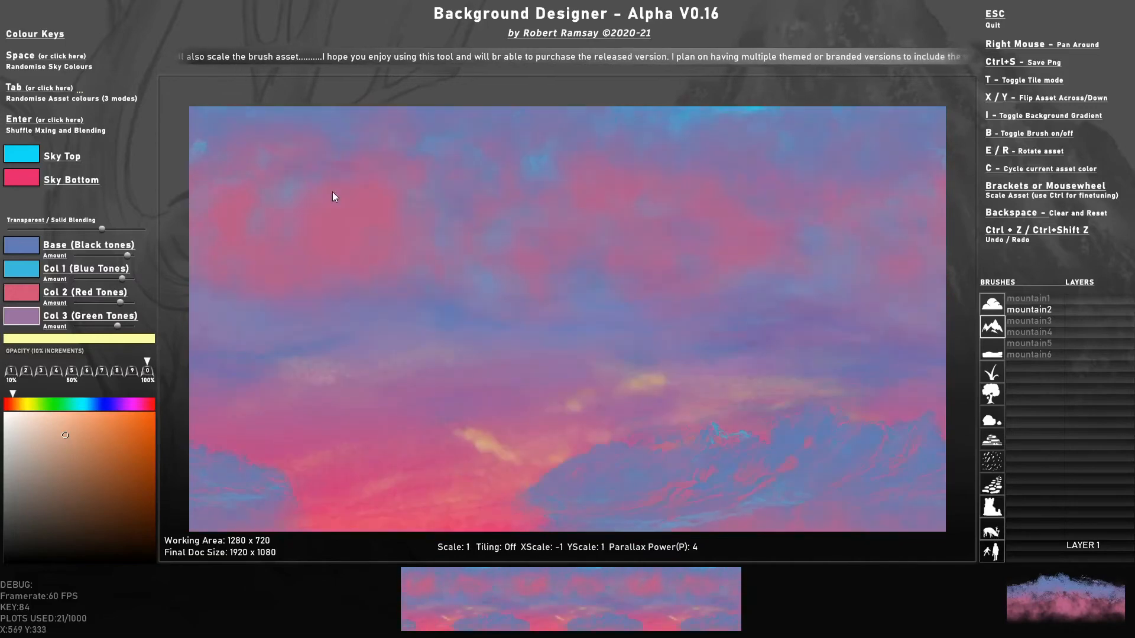
{"action": "key", "text": "t"}
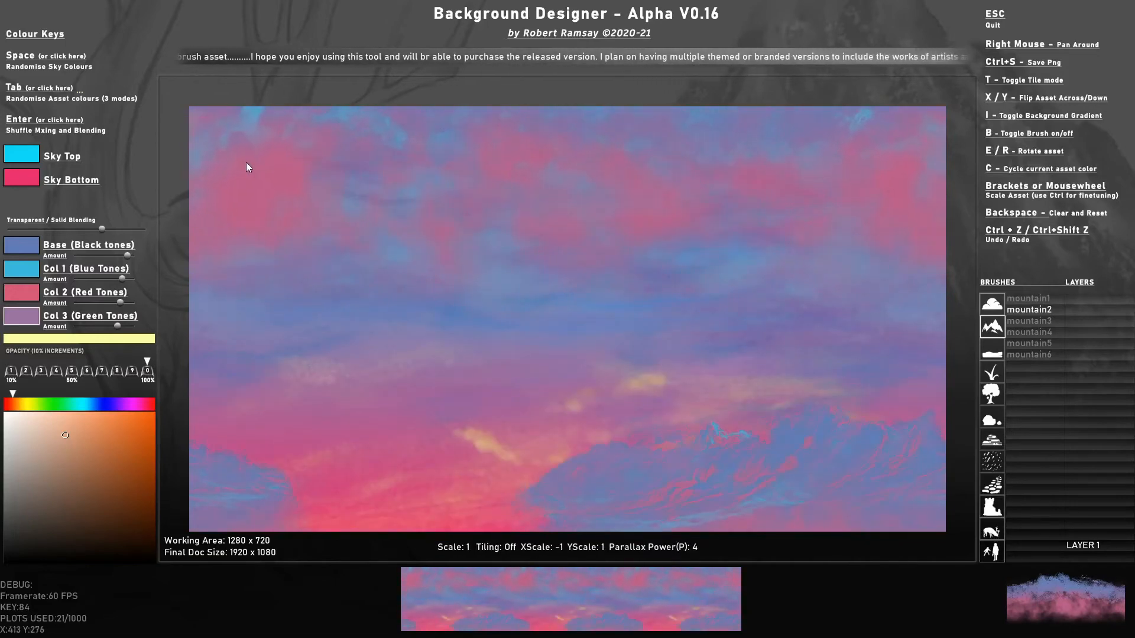
{"action": "key", "text": "t"}
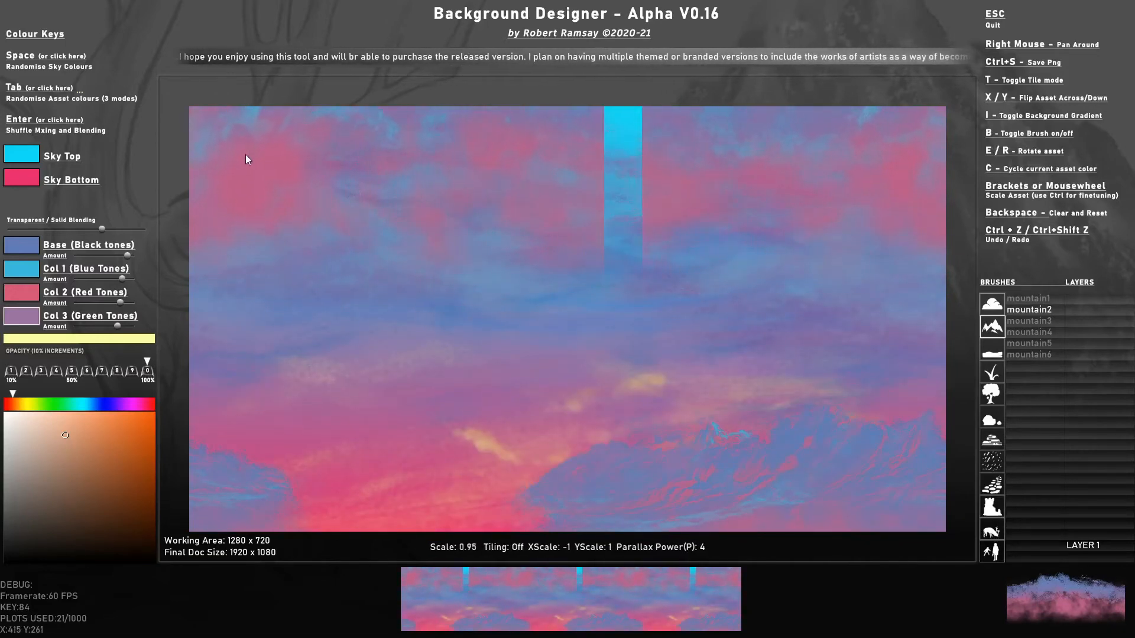
{"action": "key", "text": "t"}
Set the mountain2 opacity to 60% and stamp it over the upper sky at scale 1
{"action": "key", "text": "3"}
{"action": "key", "text": "4"}
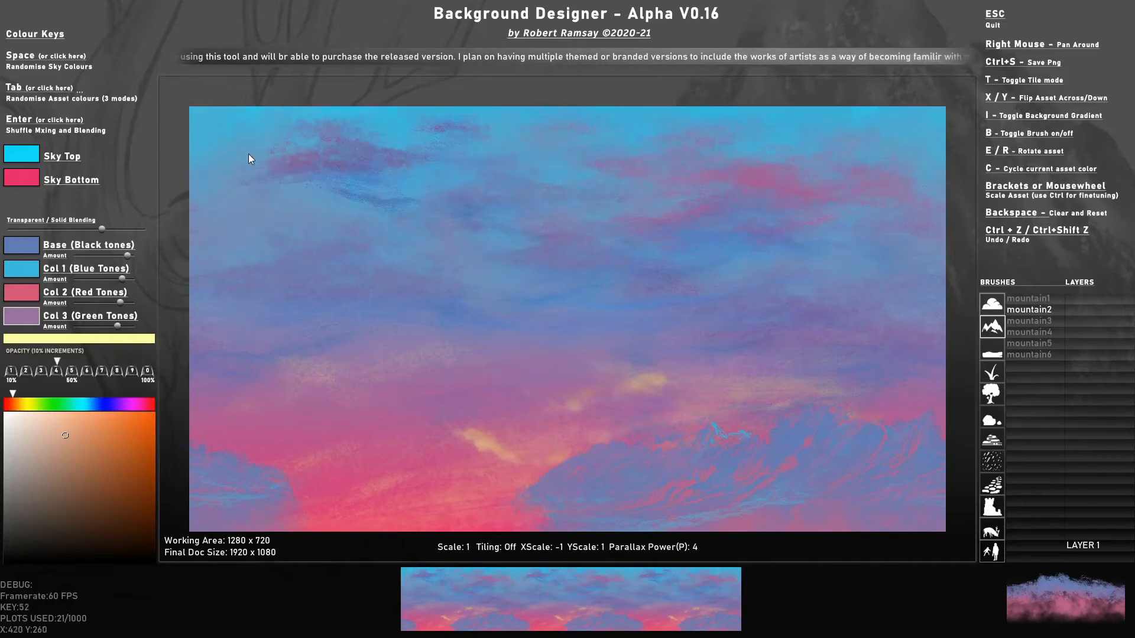
{"action": "key", "text": "5"}
{"action": "key", "text": "6"}
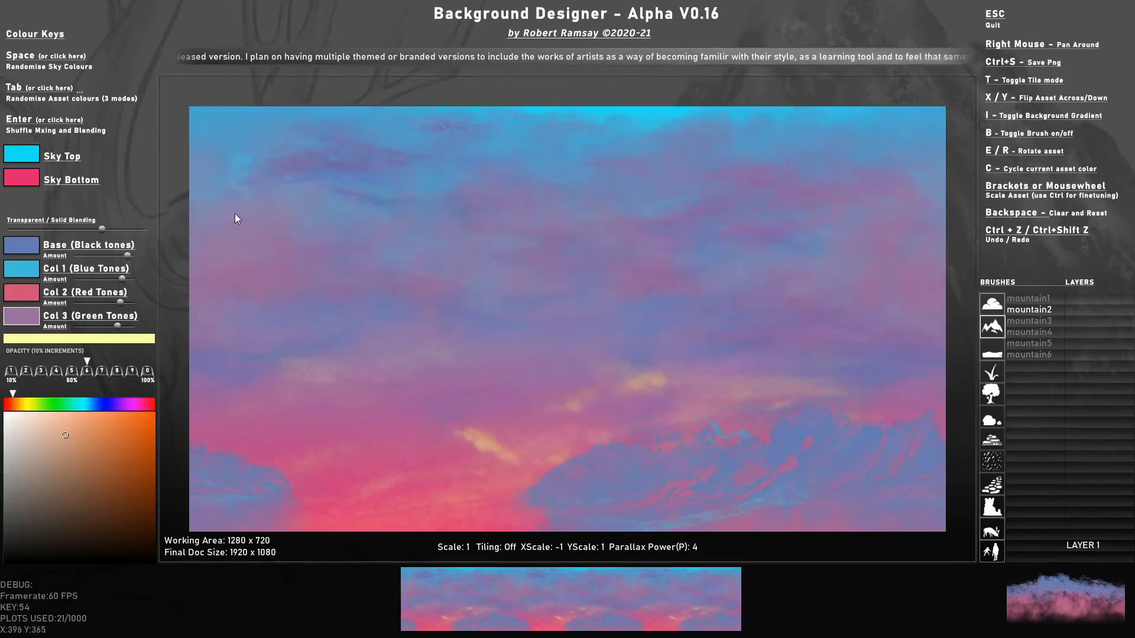
{"action": "left_click", "coordinate": [236, 195]}
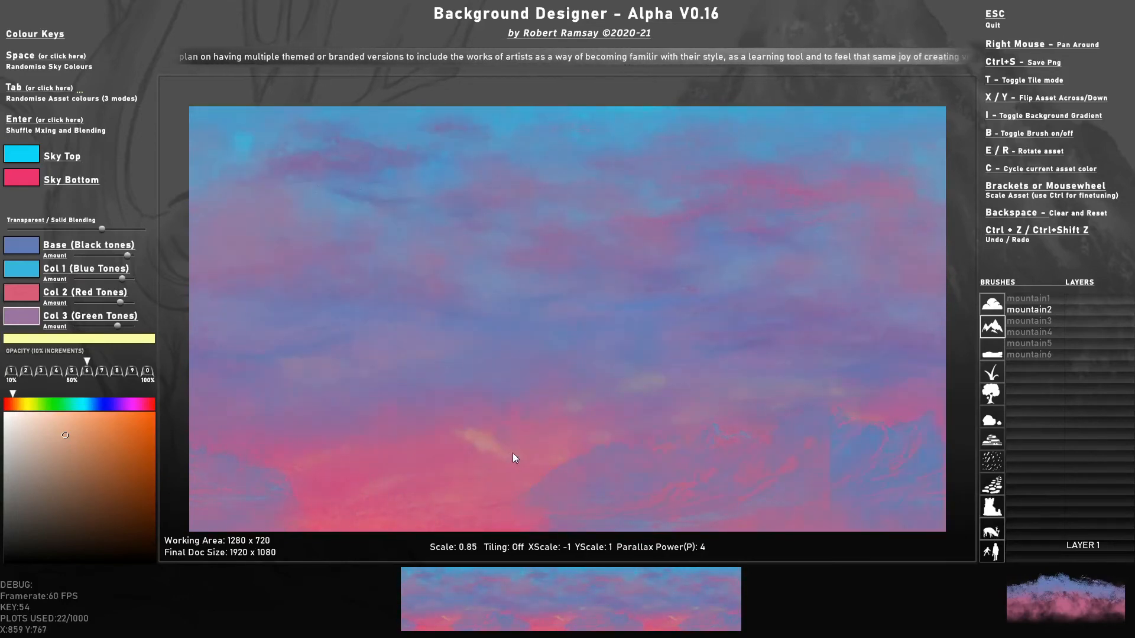
Set up mountain3 at scale 0.65 with fully transparent blending, maximum Base amount and 100% opacity, and make layer 2 active
{"action": "left_click", "coordinate": [1052, 322]}
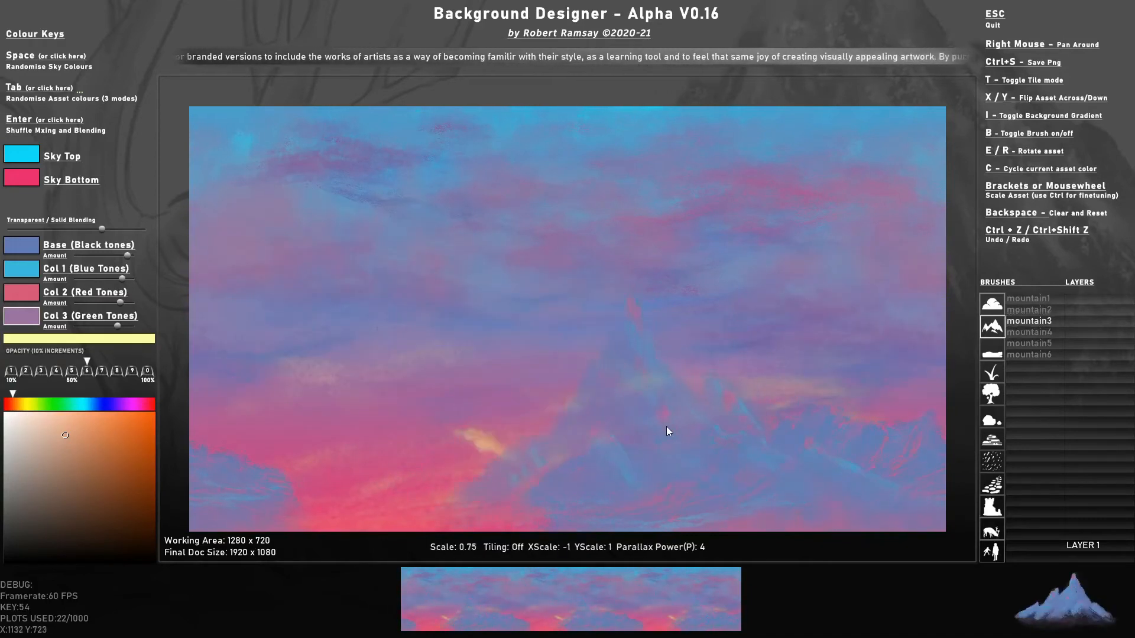
{"action": "left_click_drag", "start_coordinate": [103, 228], "coordinate": [0, 224]}
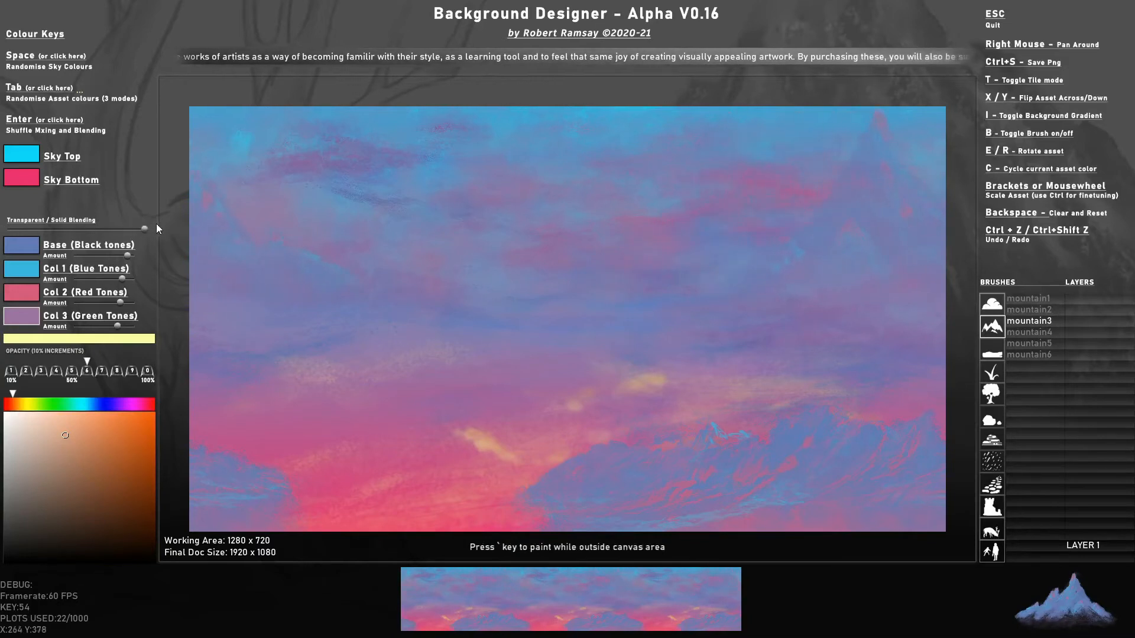
{"action": "left_click_drag", "start_coordinate": [119, 251], "coordinate": [162, 253]}
{"action": "key", "text": "0"}
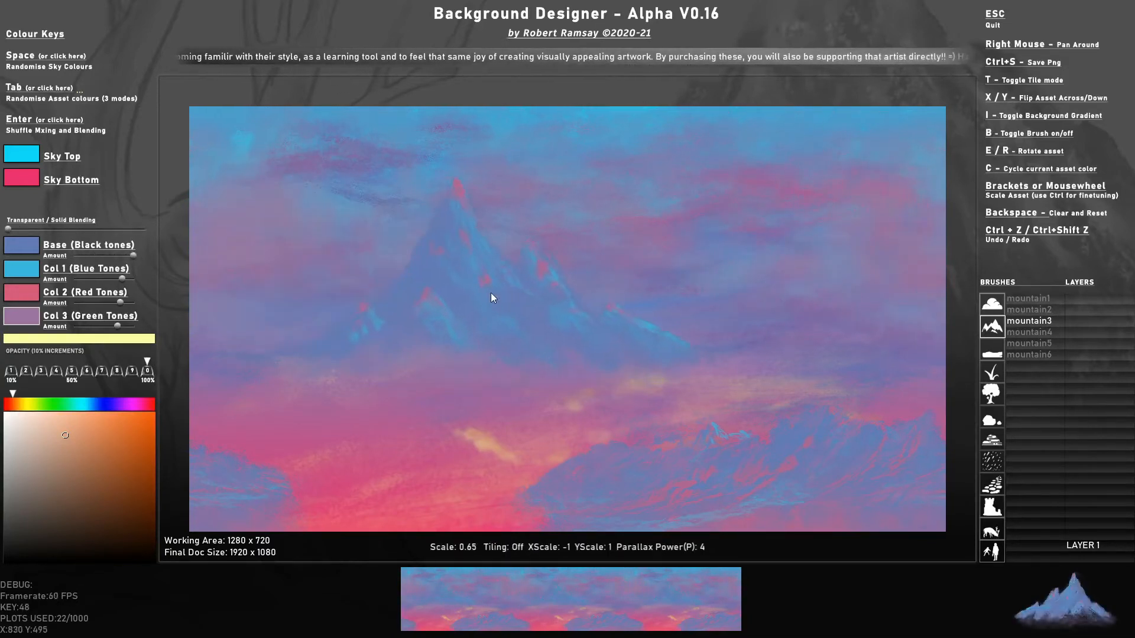
{"action": "left_click", "coordinate": [1092, 535]}
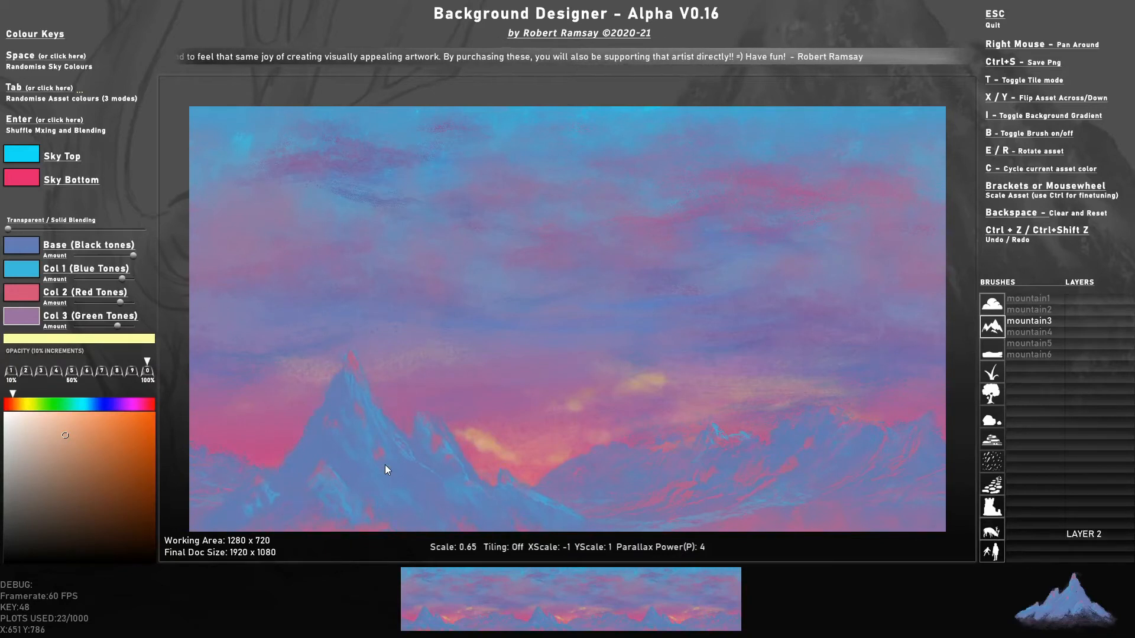
Stamp the mountain3 brush over the canvas's lower left on layer 2, then reduce the brush scale to 0.35
{"action": "left_click", "coordinate": [385, 465]}
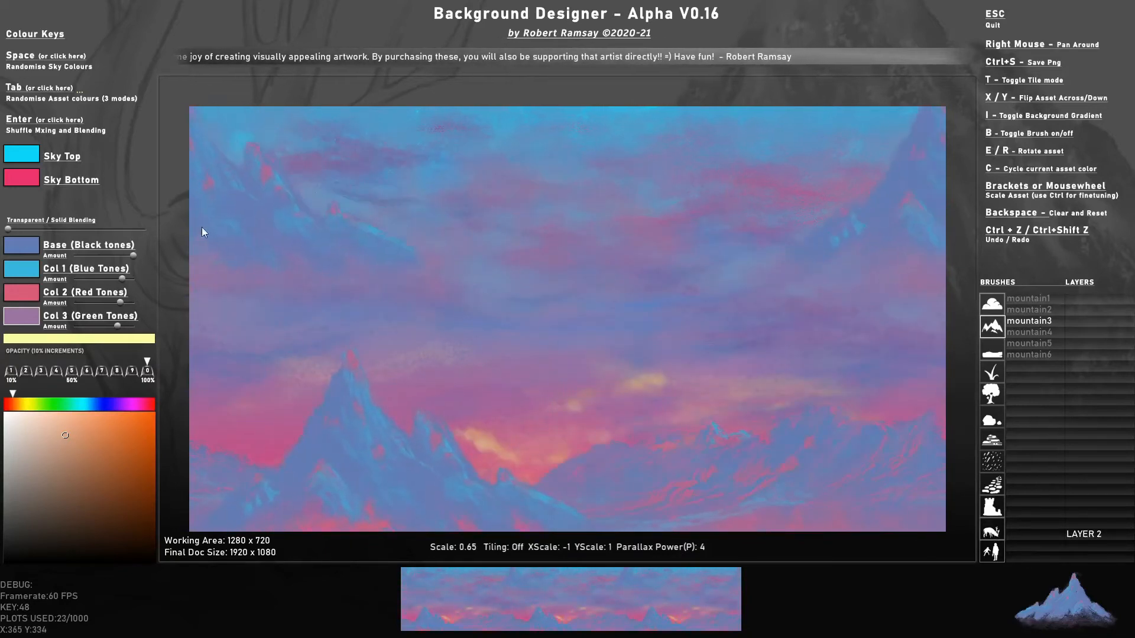
{"action": "scroll", "coordinate": [664, 271], "scroll_direction": "down", "scroll_amount": 2}
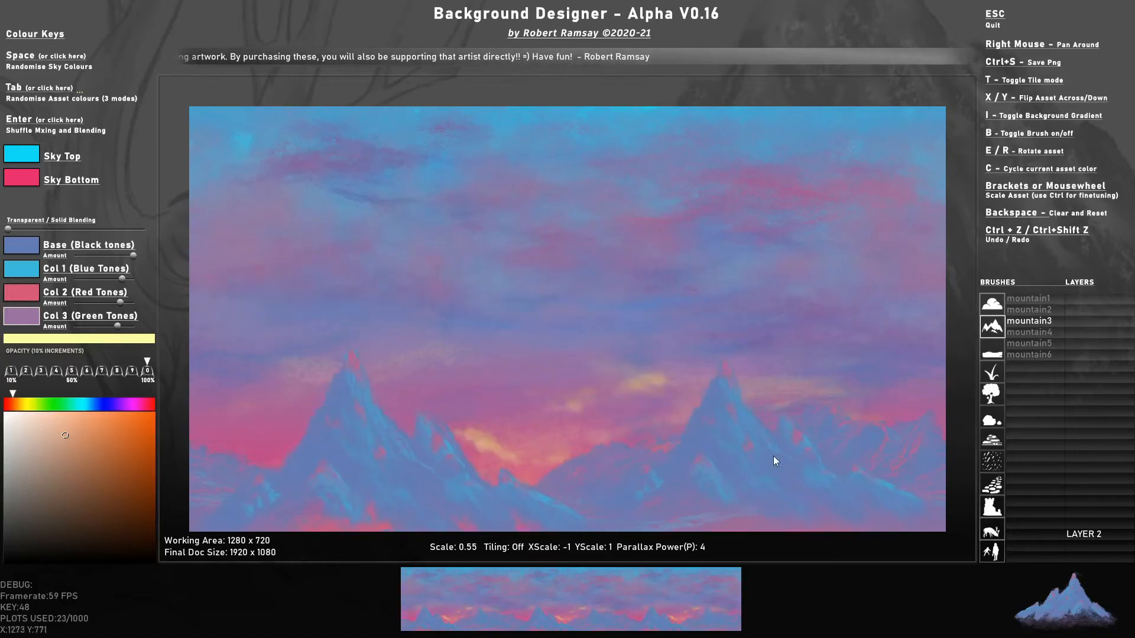
{"action": "scroll", "coordinate": [777, 365], "scroll_direction": "down", "scroll_amount": 4}
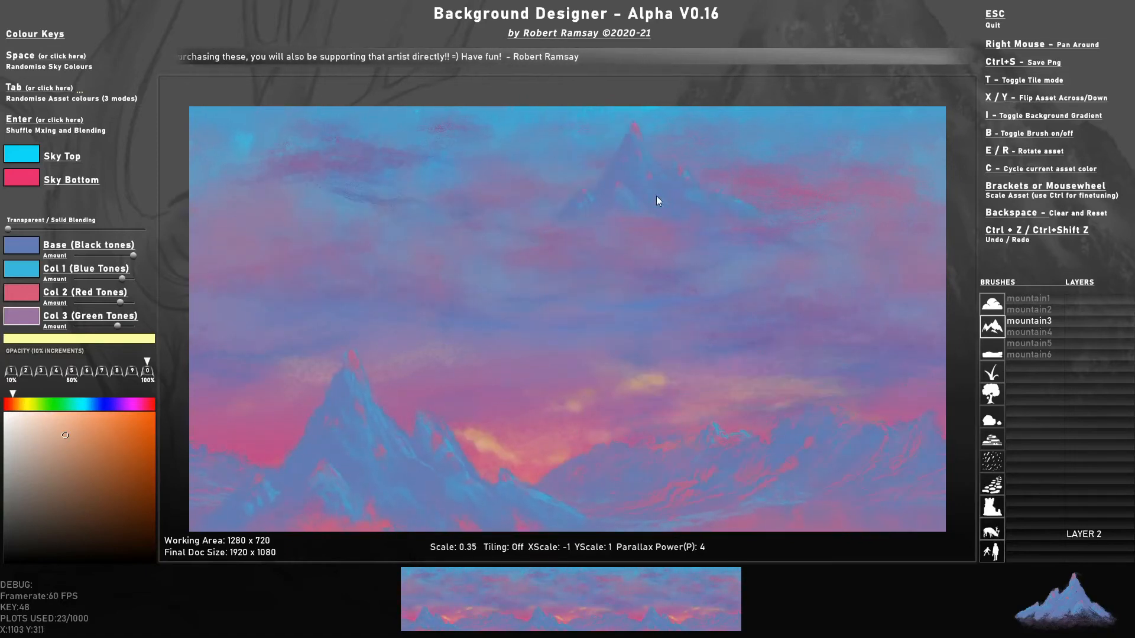
Shuffle the asset colours repeatedly until the mountain has a dark red base with orange, coral and crimson tones
{"action": "key", "text": "Tab"}
{"action": "key", "text": "Tab"}
{"action": "key", "text": "Tab"}
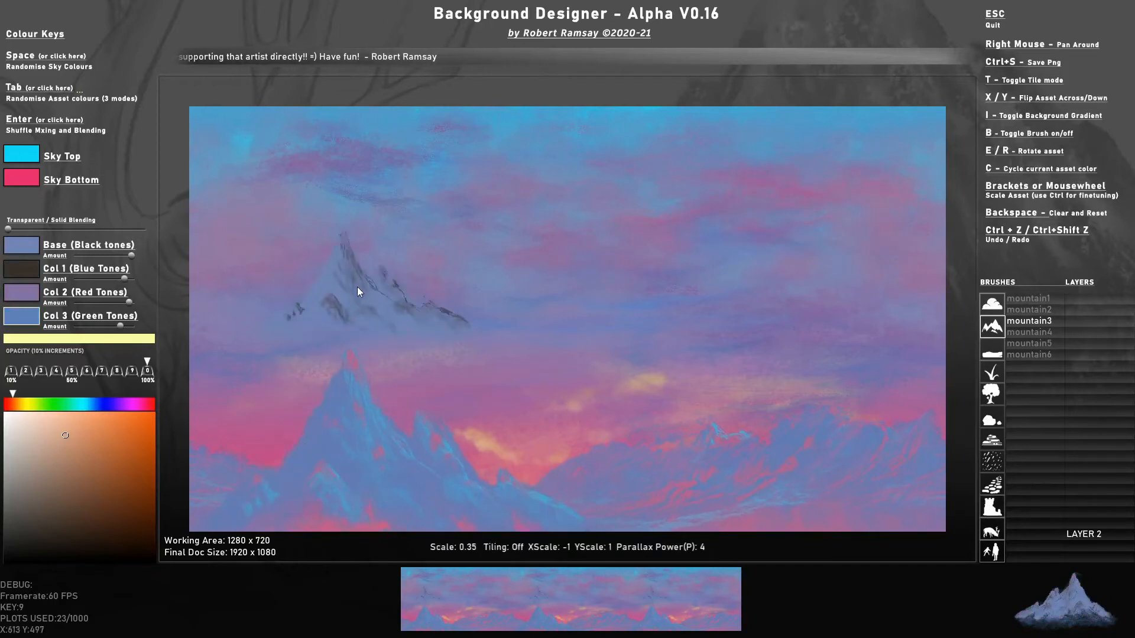
{"action": "key", "text": "Tab"}
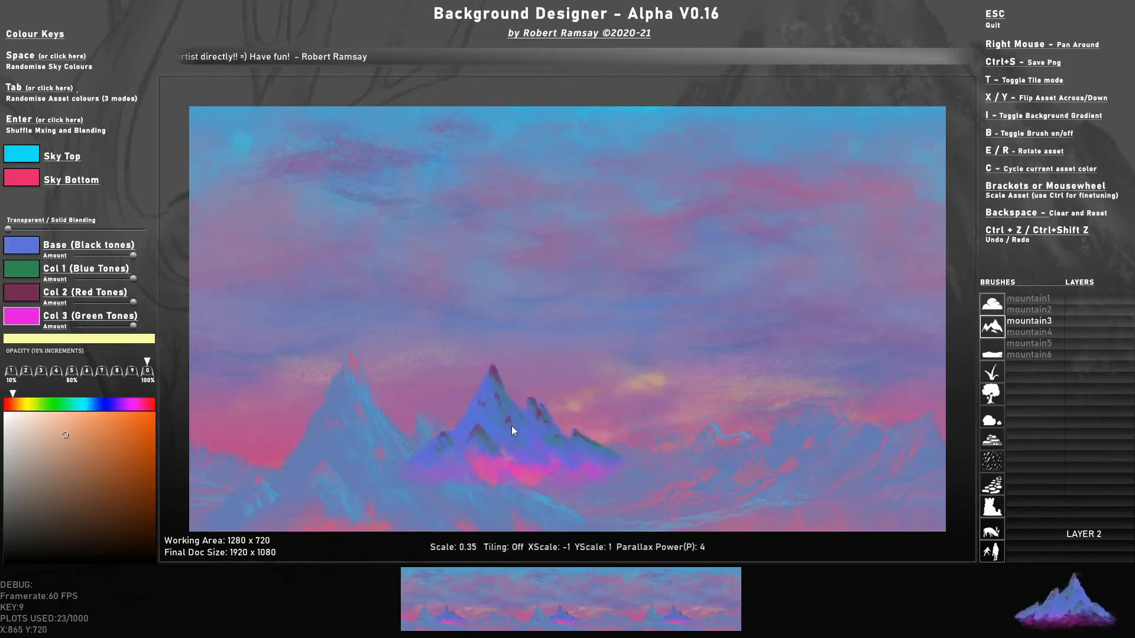
{"action": "key", "text": "Tab"}
{"action": "key", "text": "Tab"}
{"action": "key", "text": "Tab"}
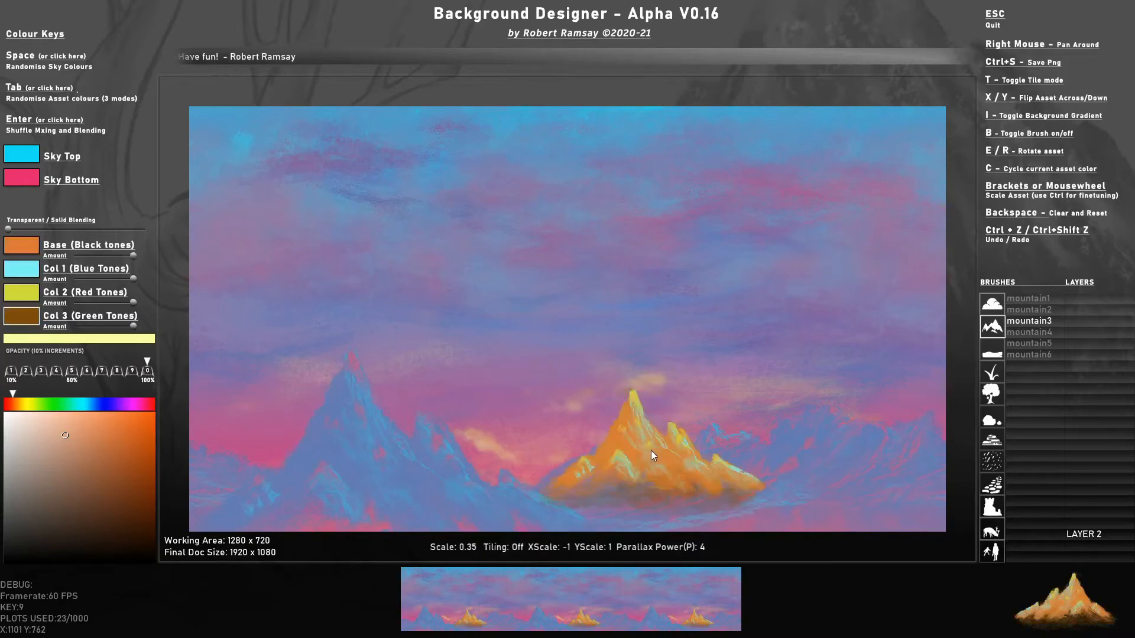
{"action": "key", "text": "Tab"}
{"action": "key", "text": "Tab"}
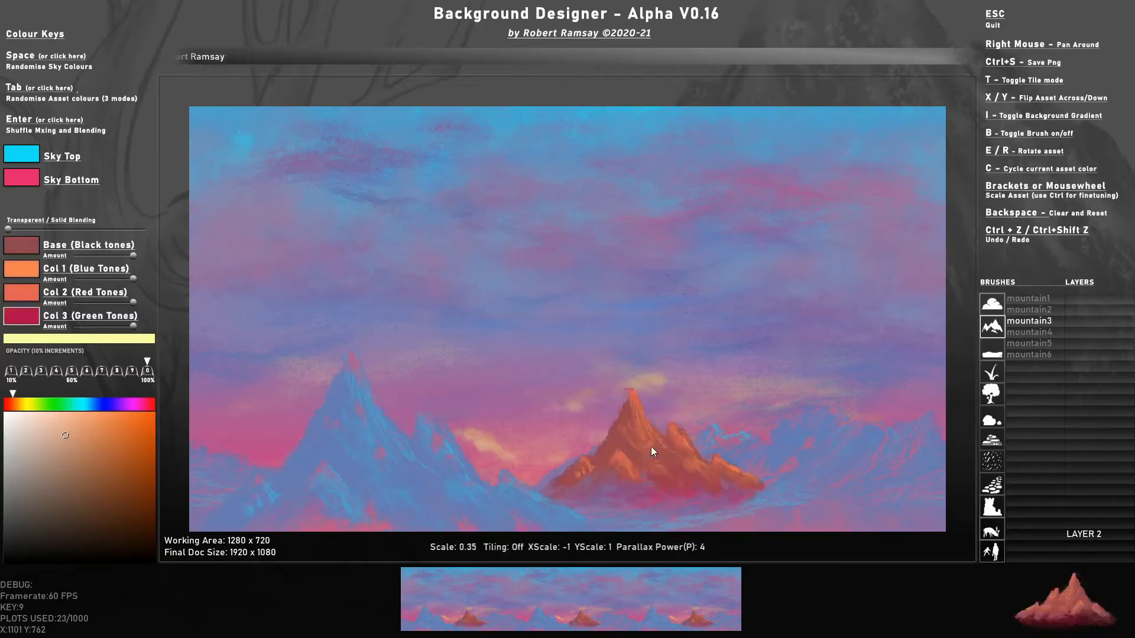
Switch to mountain5, flip it horizontally, and stamp it at scale 1.20 on layer 5 over the canvas's lower right
{"action": "left_click", "coordinate": [1042, 331]}
{"action": "left_click", "coordinate": [1024, 343]}
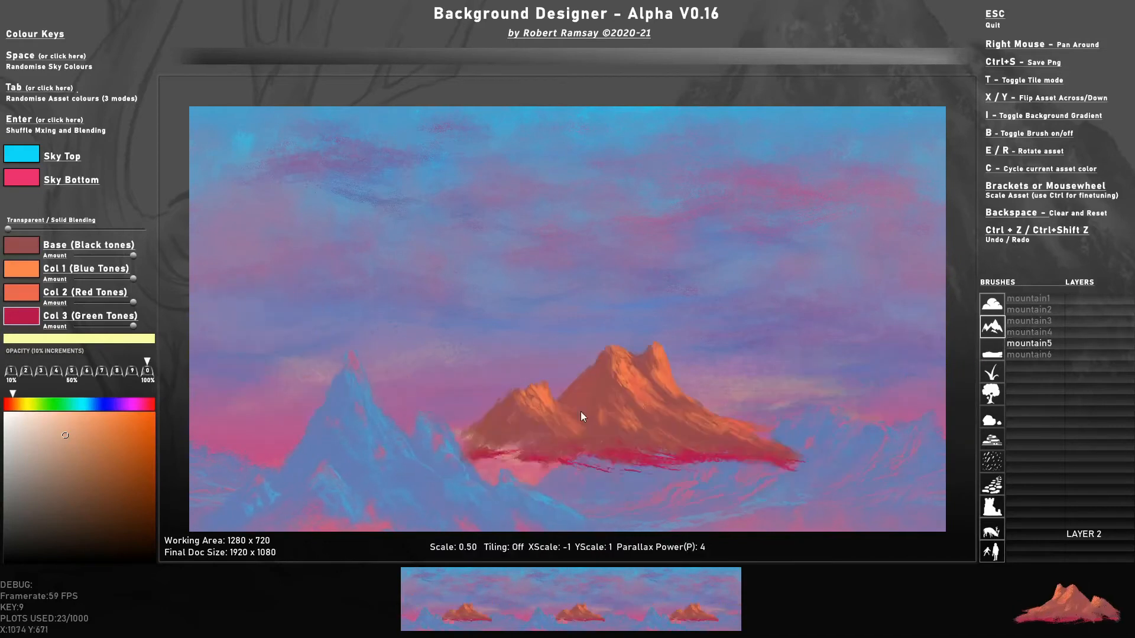
{"action": "key", "text": "x"}
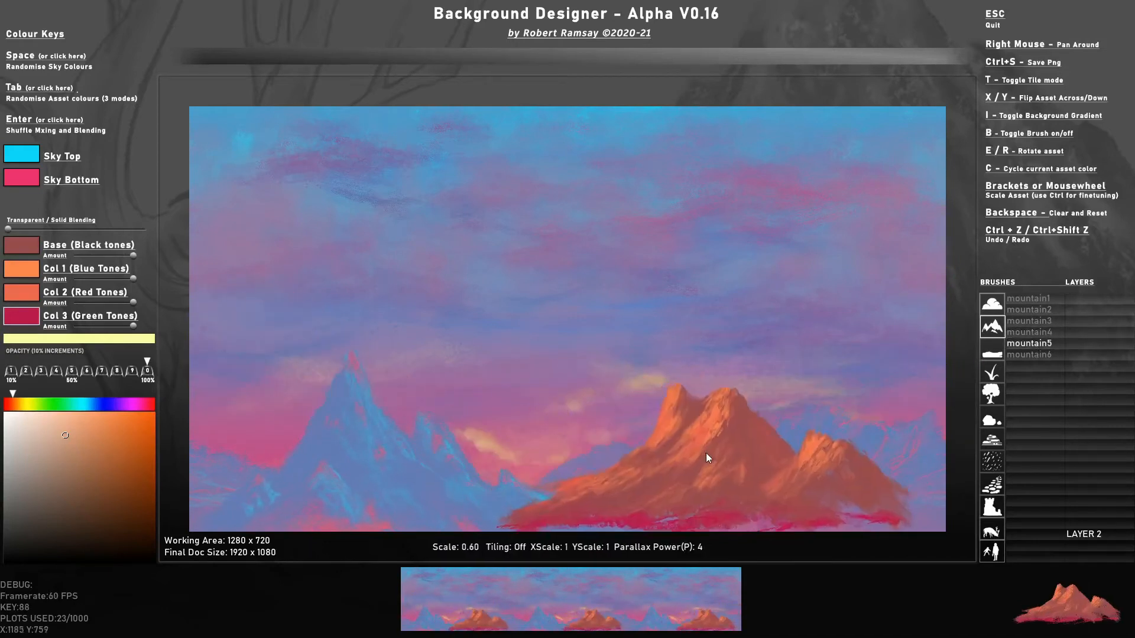
{"action": "scroll", "coordinate": [705, 452], "scroll_direction": "up", "scroll_amount": 13}
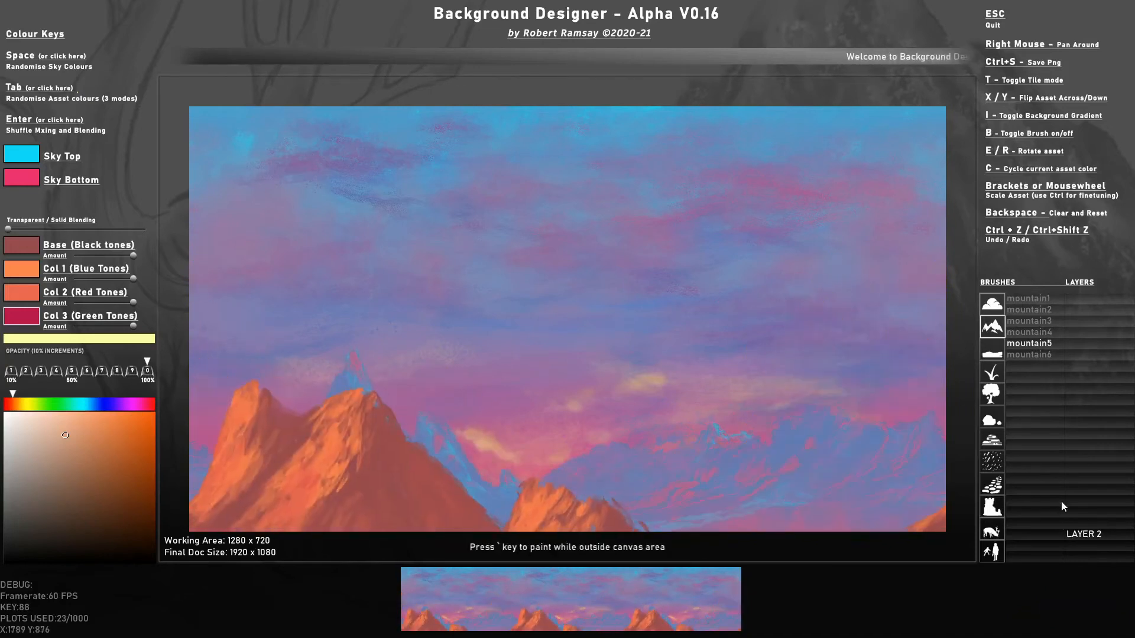
{"action": "left_click", "coordinate": [1090, 500]}
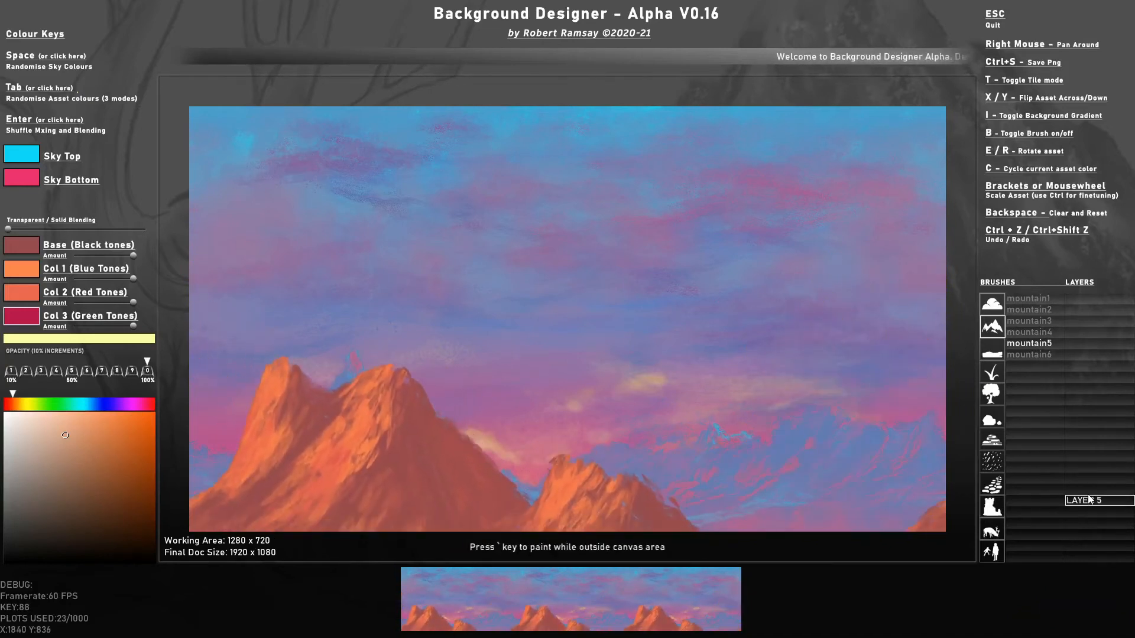
{"action": "scroll", "coordinate": [803, 449], "scroll_direction": "down", "scroll_amount": 1}
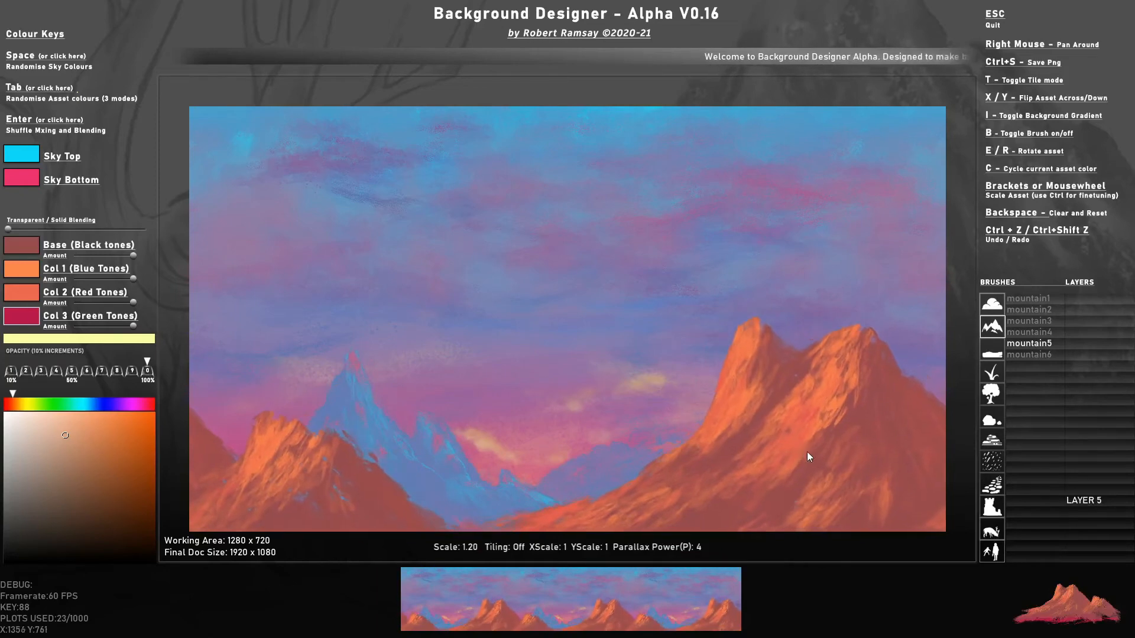
{"action": "left_click", "coordinate": [839, 456]}
Shrink the mountain5 brush to scale 0.40 and toggle its preview off and on to inspect the scene
{"action": "scroll", "coordinate": [523, 273], "scroll_direction": "down", "scroll_amount": 16}
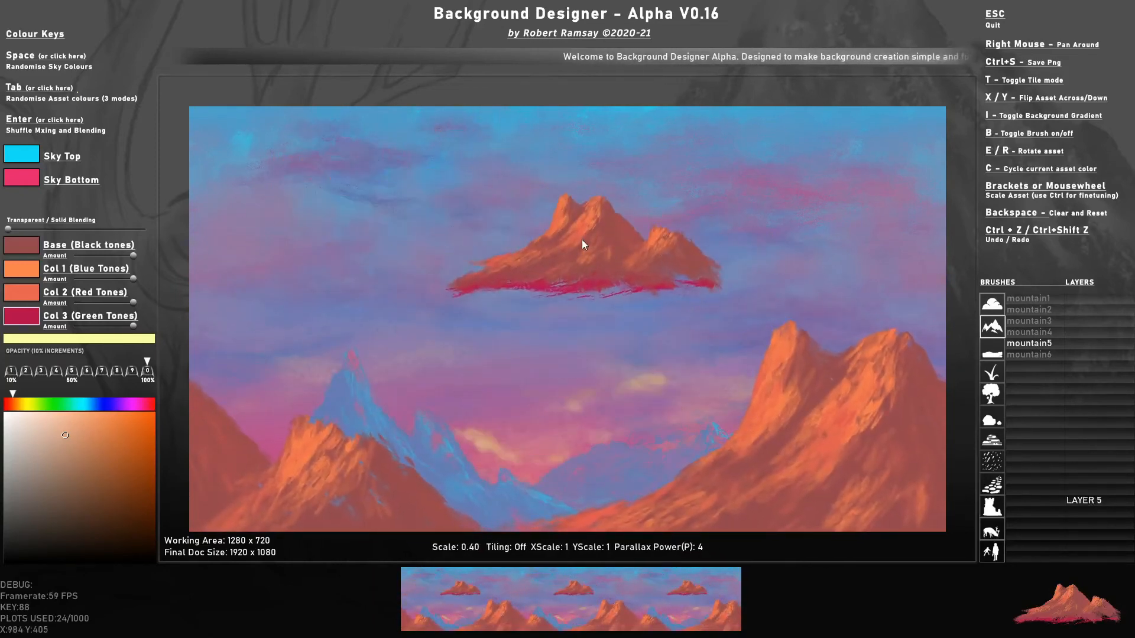
{"action": "key", "text": "b"}
{"action": "key", "text": "b"}
{"action": "key", "text": "b"}
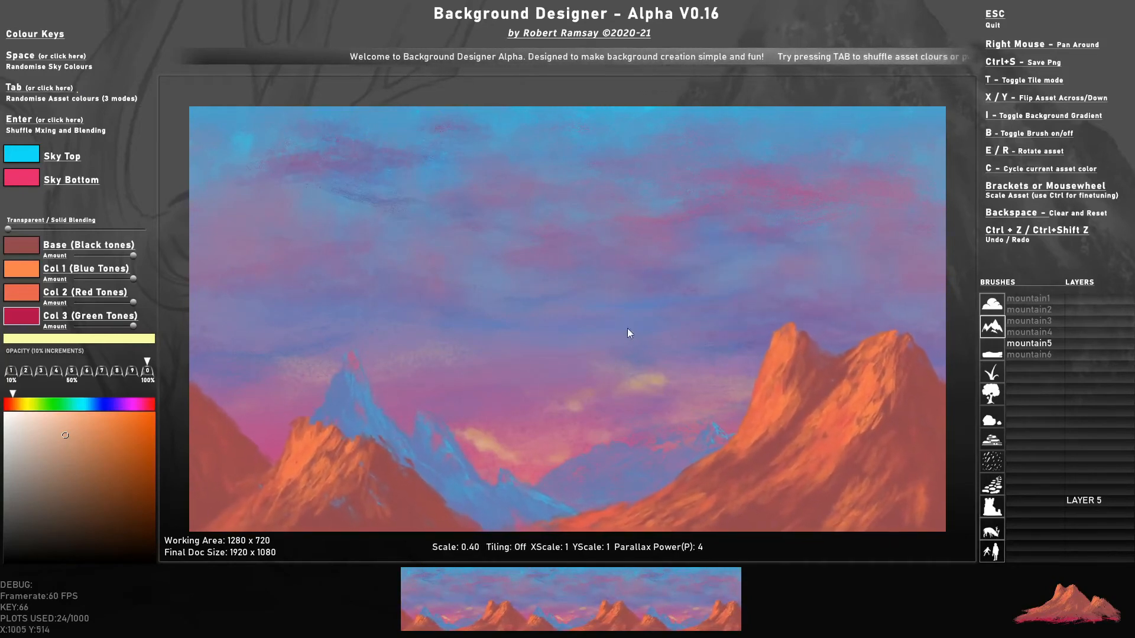
{"action": "key", "text": "b"}
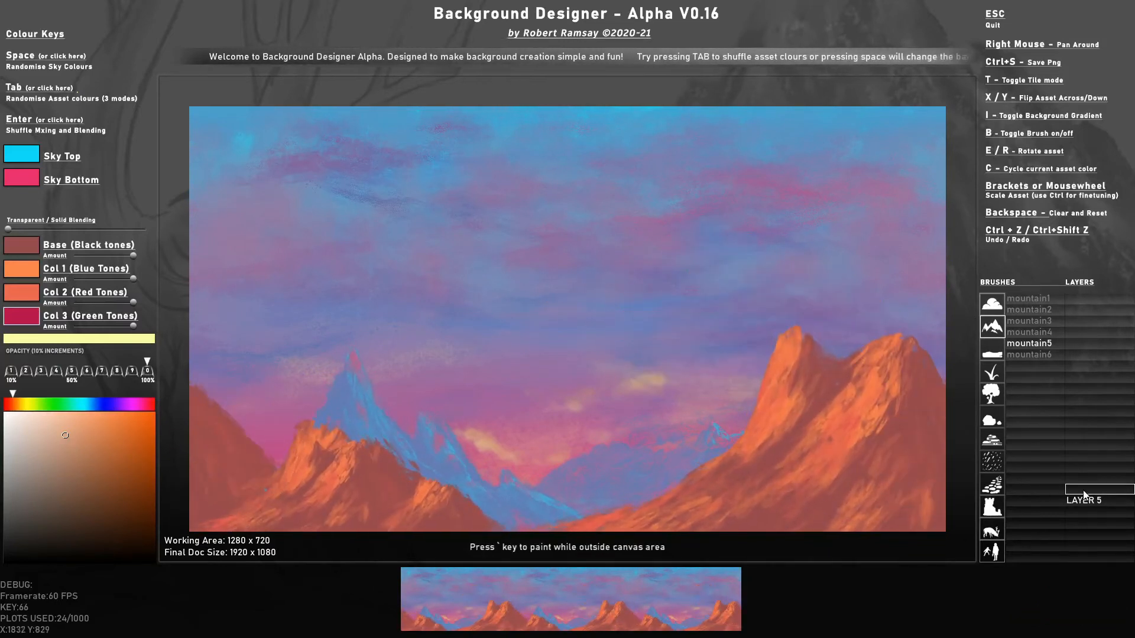
Switch to the fog1 brush with layer 6 active, shuffle its colours and enlarge it to scale 1.65
{"action": "left_click", "coordinate": [993, 440]}
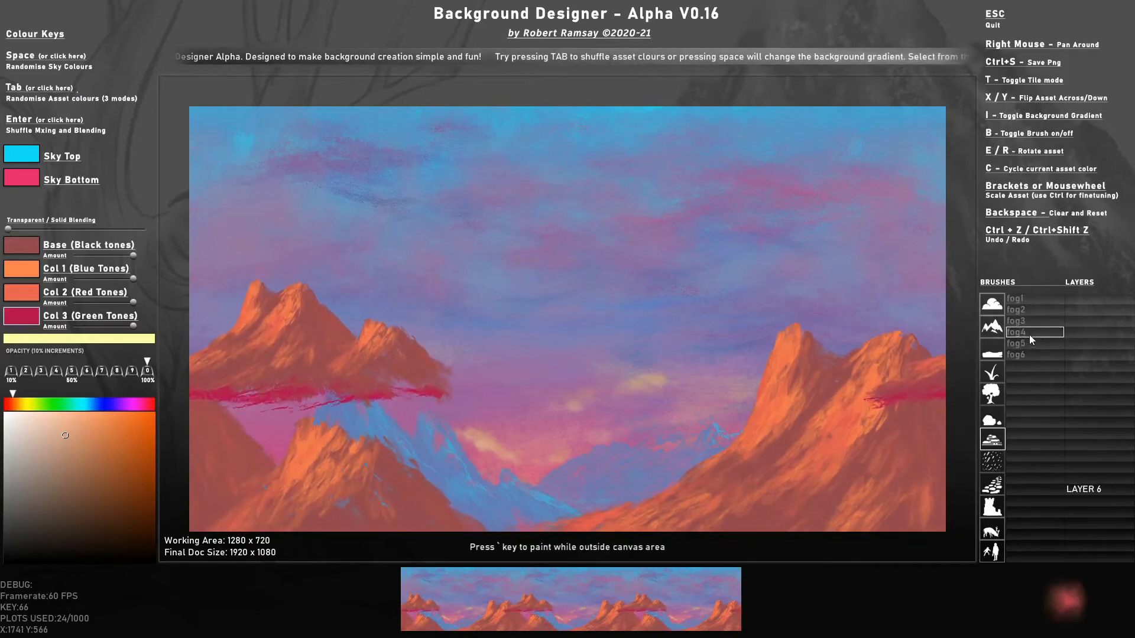
{"action": "left_click", "coordinate": [1029, 296]}
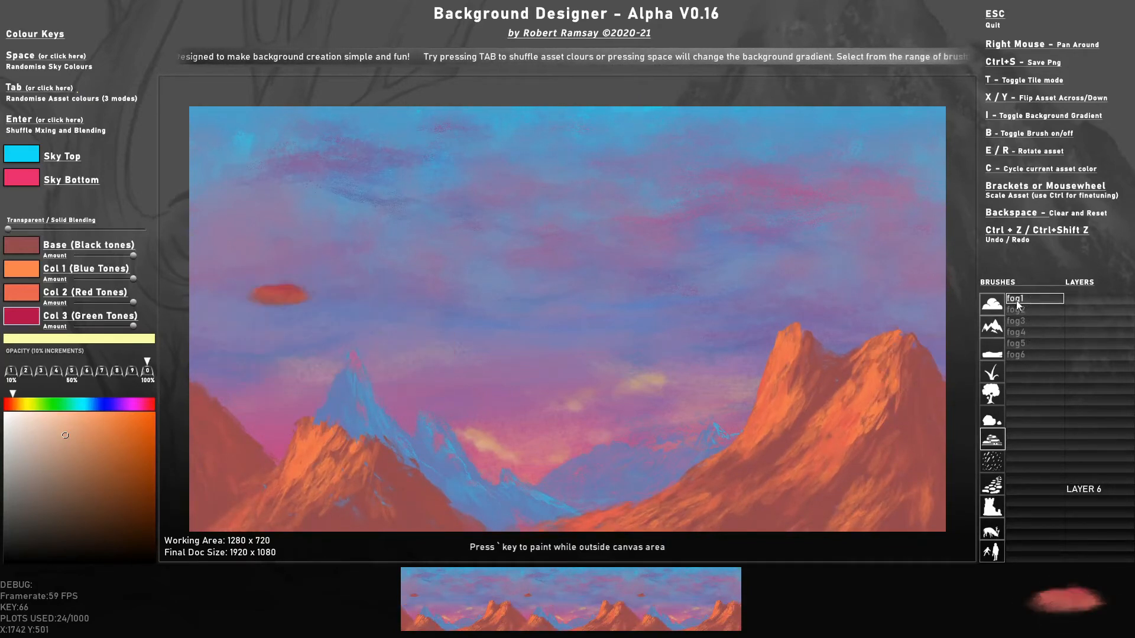
{"action": "key", "text": "Tab"}
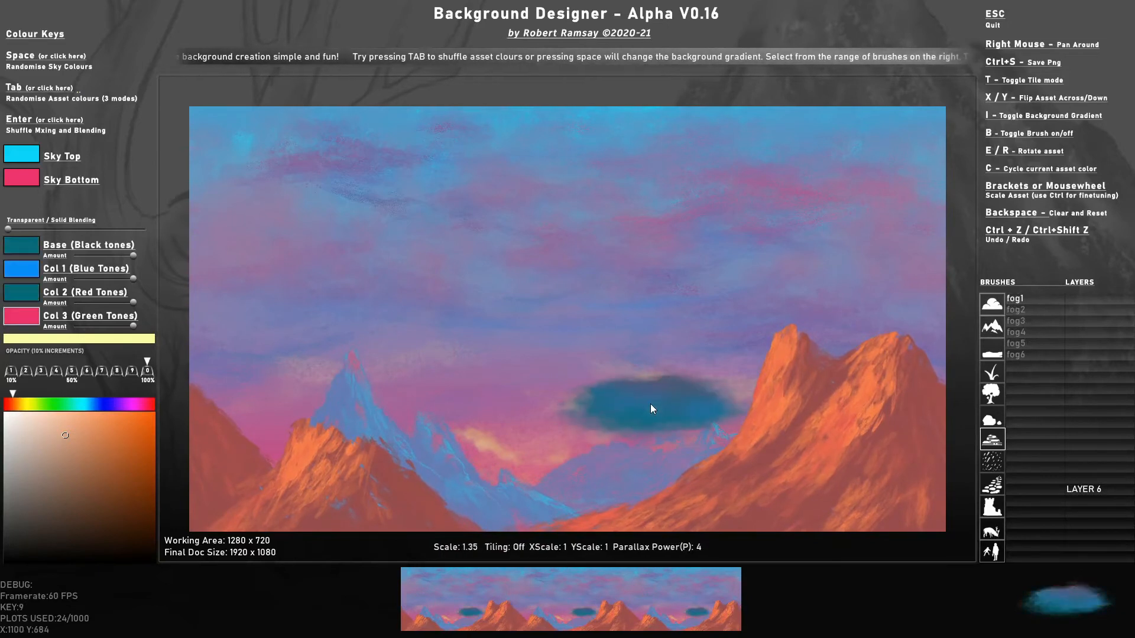
{"action": "scroll", "coordinate": [646, 396], "scroll_direction": "up", "scroll_amount": 2}
{"action": "scroll", "coordinate": [644, 399], "scroll_direction": "up", "scroll_amount": 4}
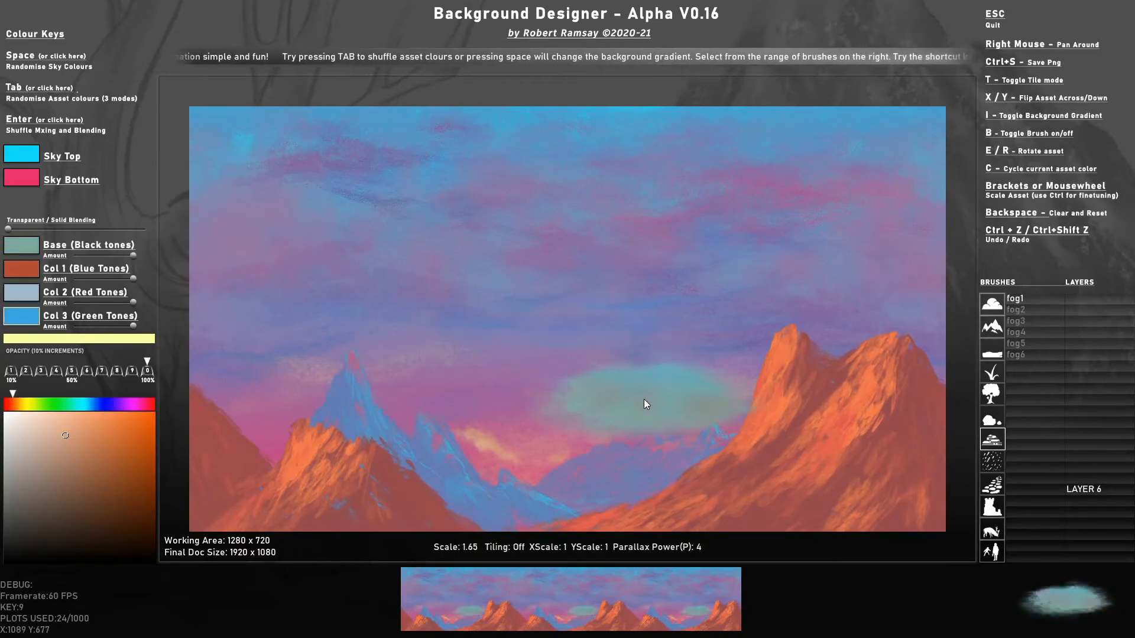
Give the fog a near-white Base colour, 40% opacity and blending about halfway between transparent and solid
{"action": "left_click", "coordinate": [22, 252]}
{"action": "left_click", "coordinate": [18, 416]}
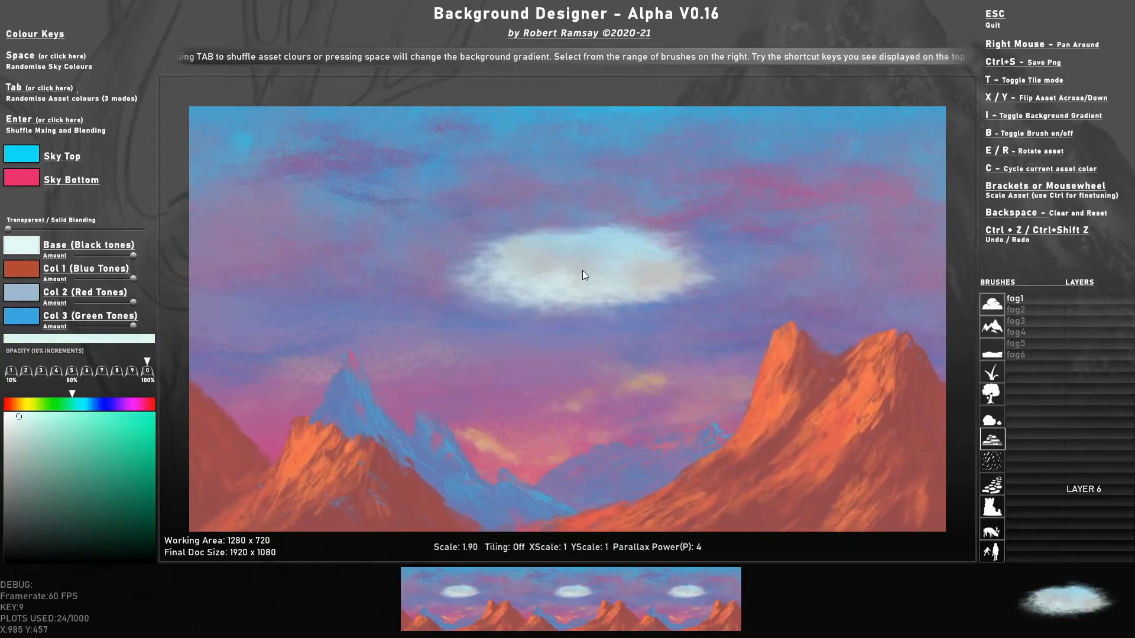
{"action": "key", "text": "4"}
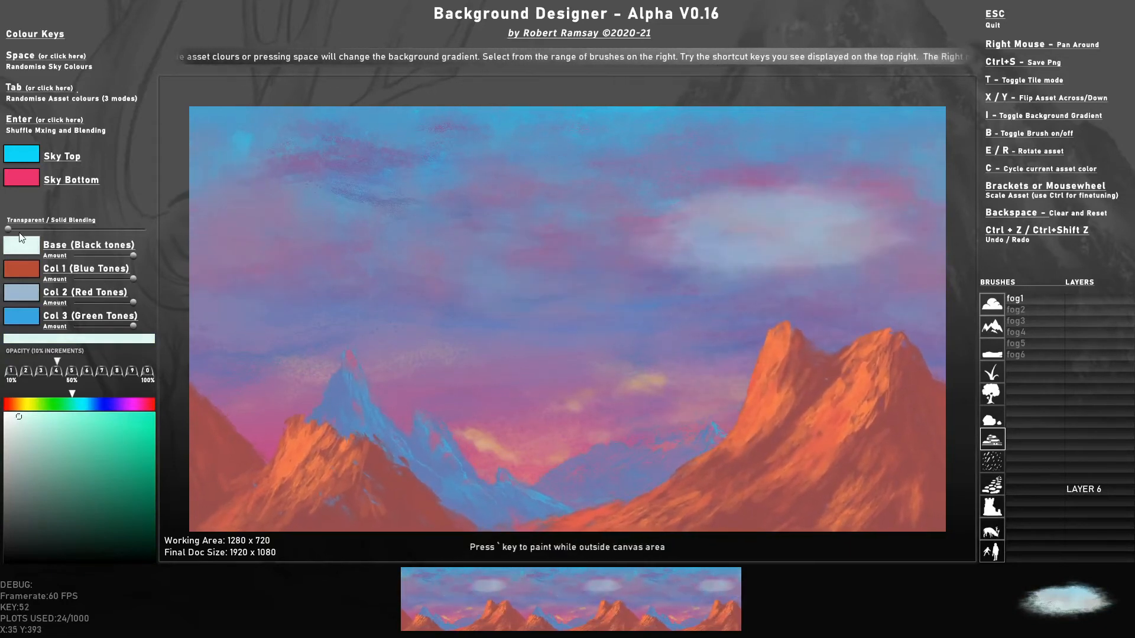
{"action": "left_click_drag", "start_coordinate": [8, 229], "coordinate": [83, 236]}
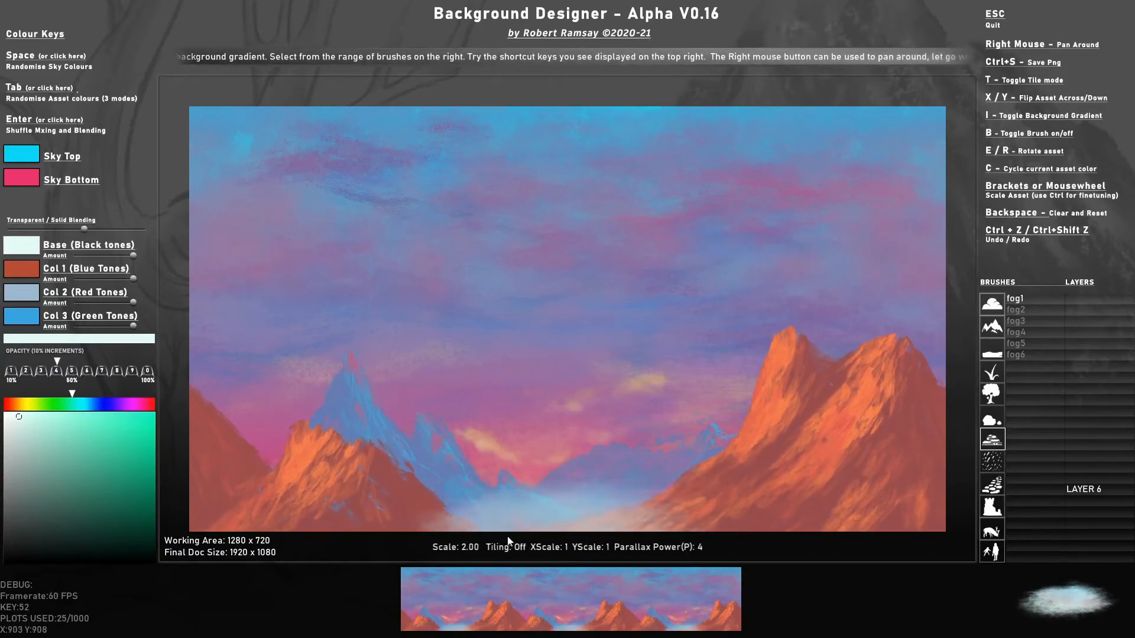
Stamp fog1 at scale 2.00 and 40% opacity along the canvas's bottom edge and over the right mountain's base
{"action": "left_click", "coordinate": [464, 547]}
{"action": "left_click", "coordinate": [792, 546]}
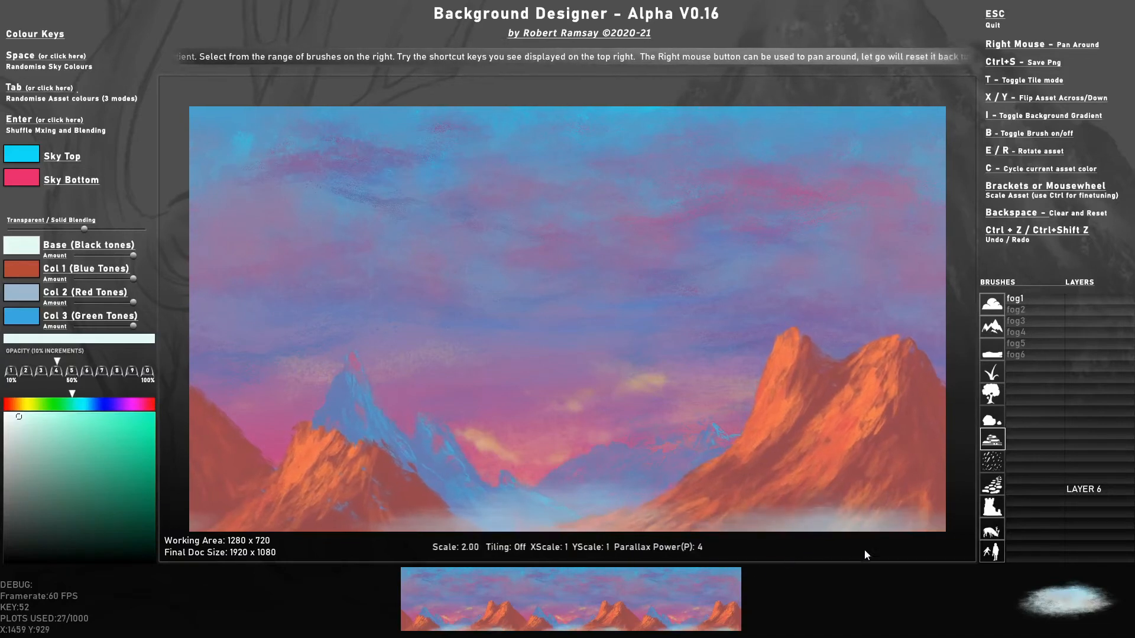
{"action": "left_click", "coordinate": [887, 461]}
{"action": "left_click", "coordinate": [809, 499]}
Lower the fog1 opacity to 10% and stamp more fog along the bases of both orange mountains
{"action": "key", "text": "1"}
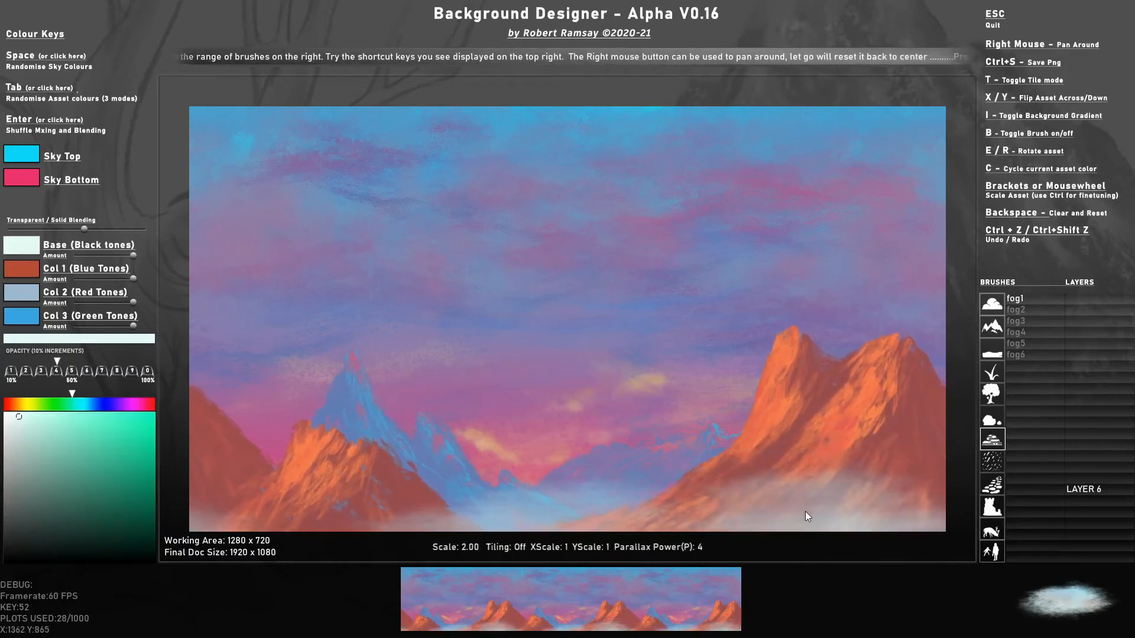
{"action": "left_click", "coordinate": [804, 511]}
{"action": "left_click", "coordinate": [721, 537]}
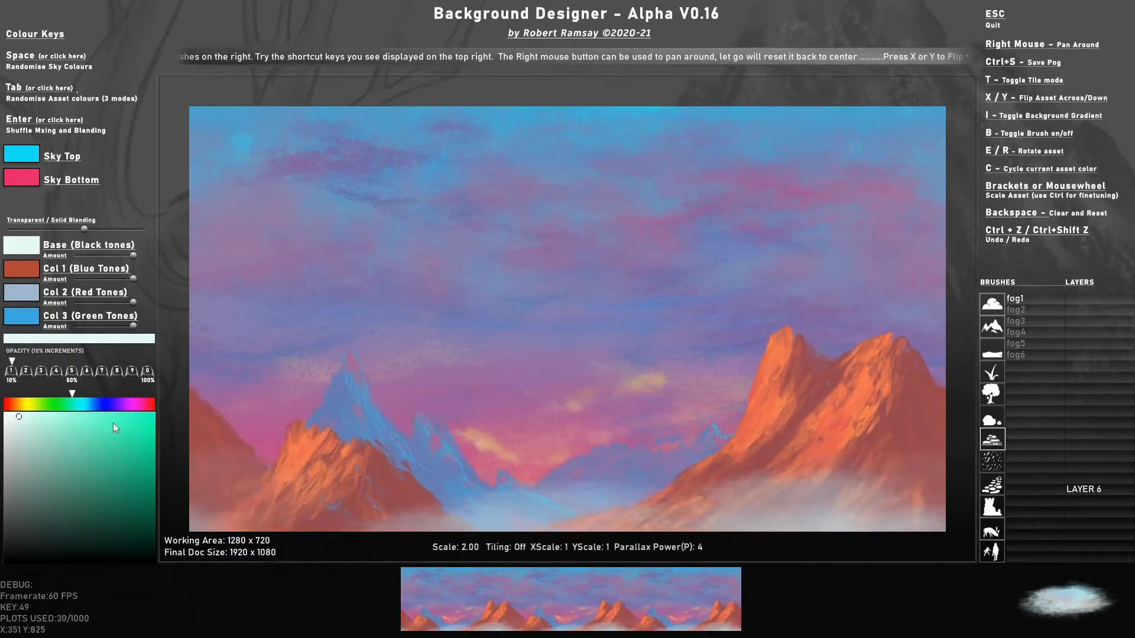
{"action": "left_click_drag", "start_coordinate": [12, 364], "coordinate": [10, 364]}
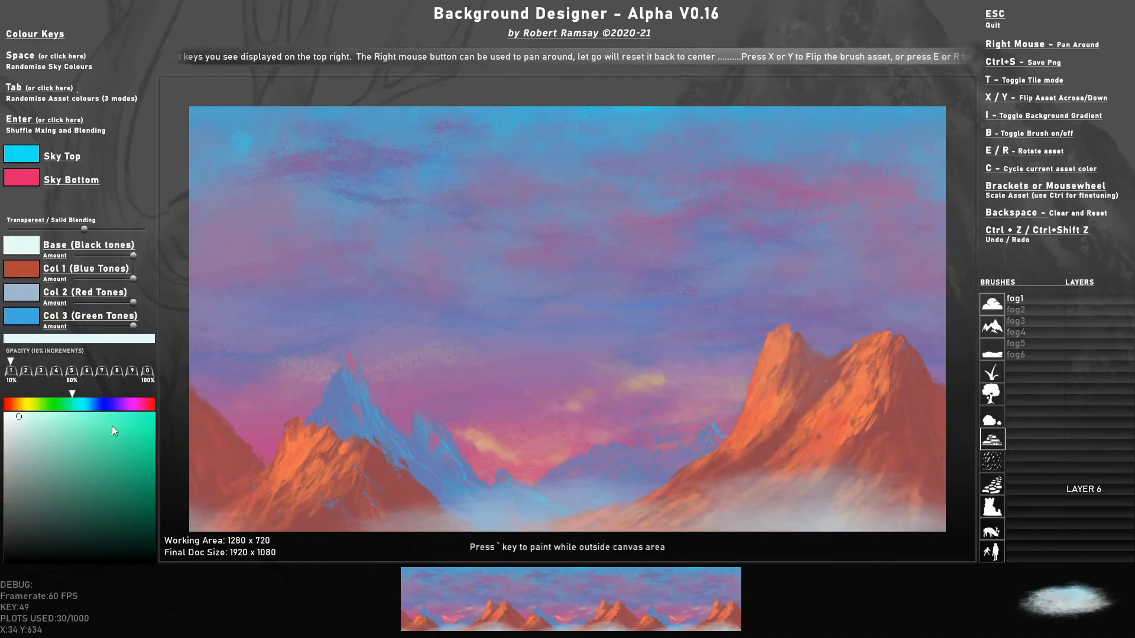
{"action": "left_click", "coordinate": [335, 537]}
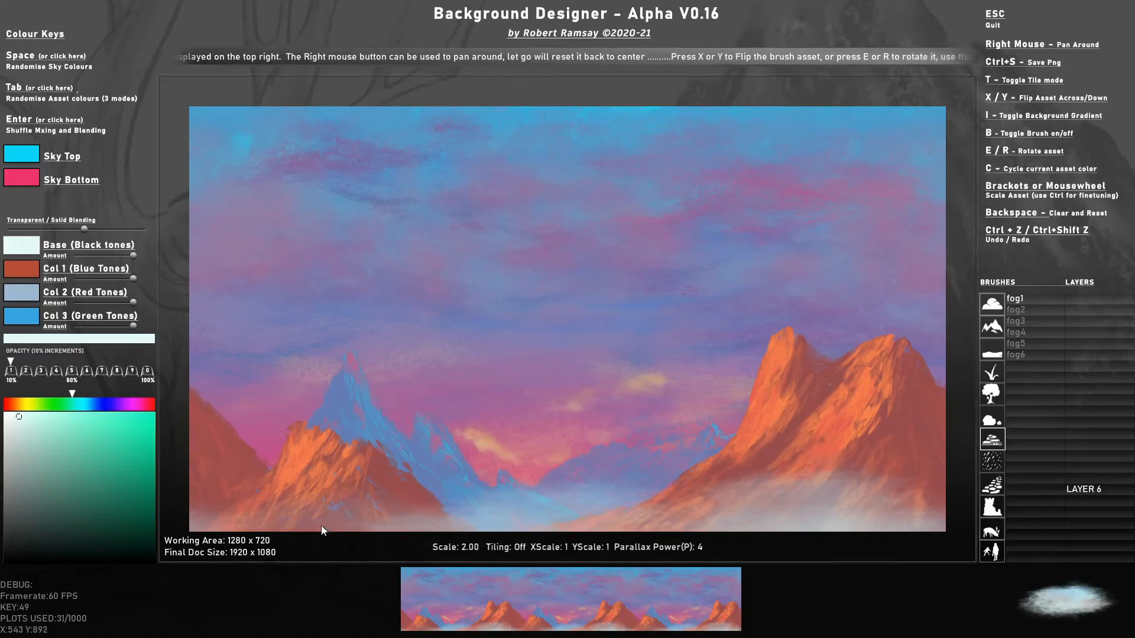
{"action": "left_click", "coordinate": [330, 532]}
{"action": "left_click", "coordinate": [414, 541]}
{"action": "left_click", "coordinate": [445, 547]}
Switch to the fog2 brush and stamp it at 10% opacity around the lower slope of the right mountain
{"action": "left_click", "coordinate": [1028, 310]}
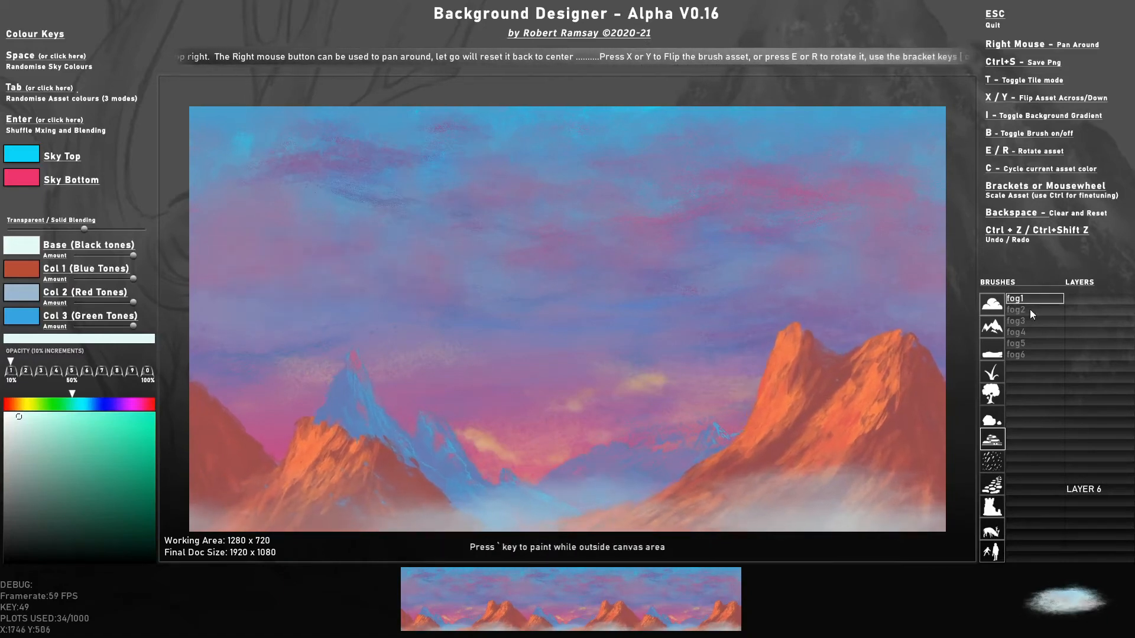
{"action": "left_click", "coordinate": [665, 502]}
{"action": "left_click", "coordinate": [719, 532]}
{"action": "left_click", "coordinate": [744, 513]}
{"action": "left_click", "coordinate": [772, 490]}
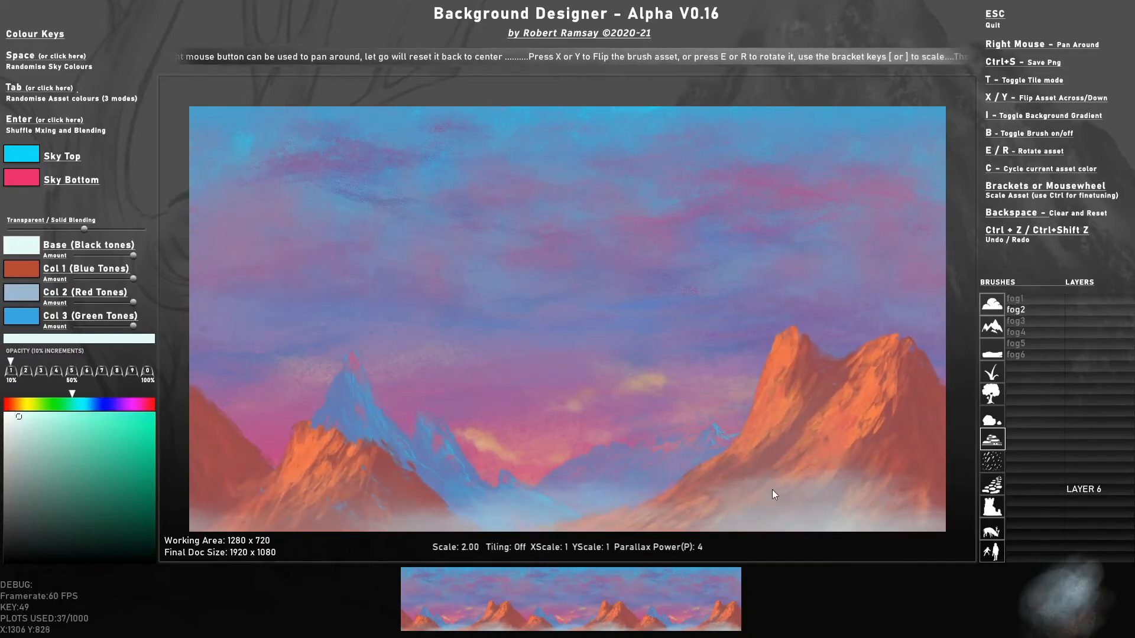
{"action": "left_click", "coordinate": [770, 497]}
{"action": "left_click", "coordinate": [765, 506]}
Switch to the fog3 brush and stamp it at 10% opacity along the right mountain's left slope
{"action": "left_click", "coordinate": [1017, 322]}
{"action": "left_click", "coordinate": [739, 471]}
{"action": "left_click", "coordinate": [679, 484]}
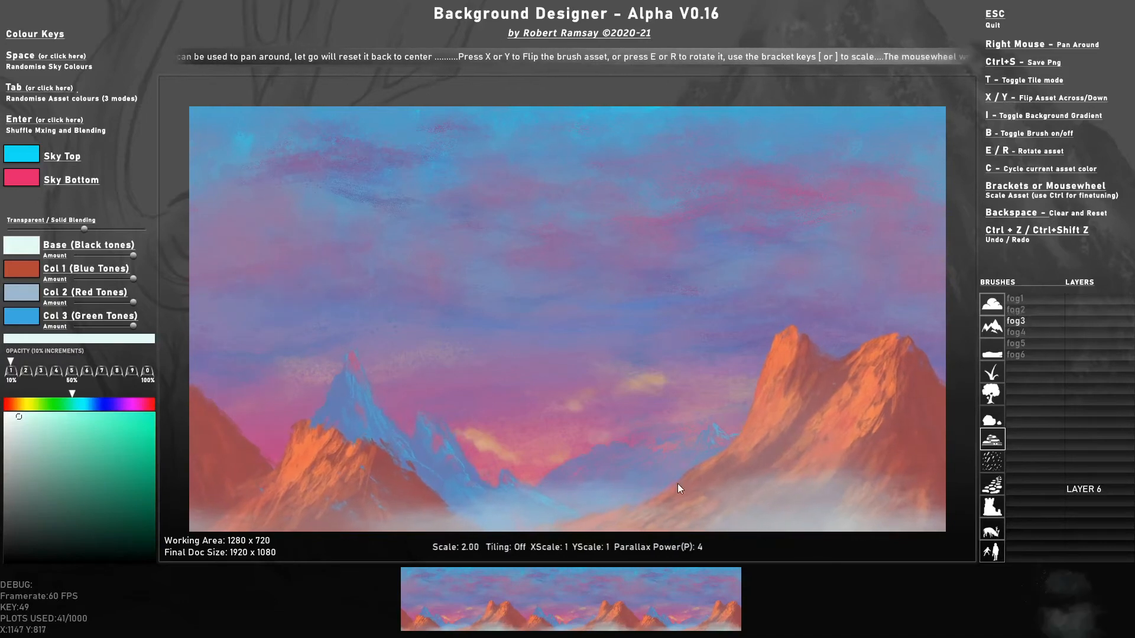
{"action": "left_click", "coordinate": [668, 487]}
{"action": "left_click", "coordinate": [623, 500]}
Stamp fog3 on the right mountain's slope at 20% opacity, then along its base at 50%
{"action": "key", "text": "4"}
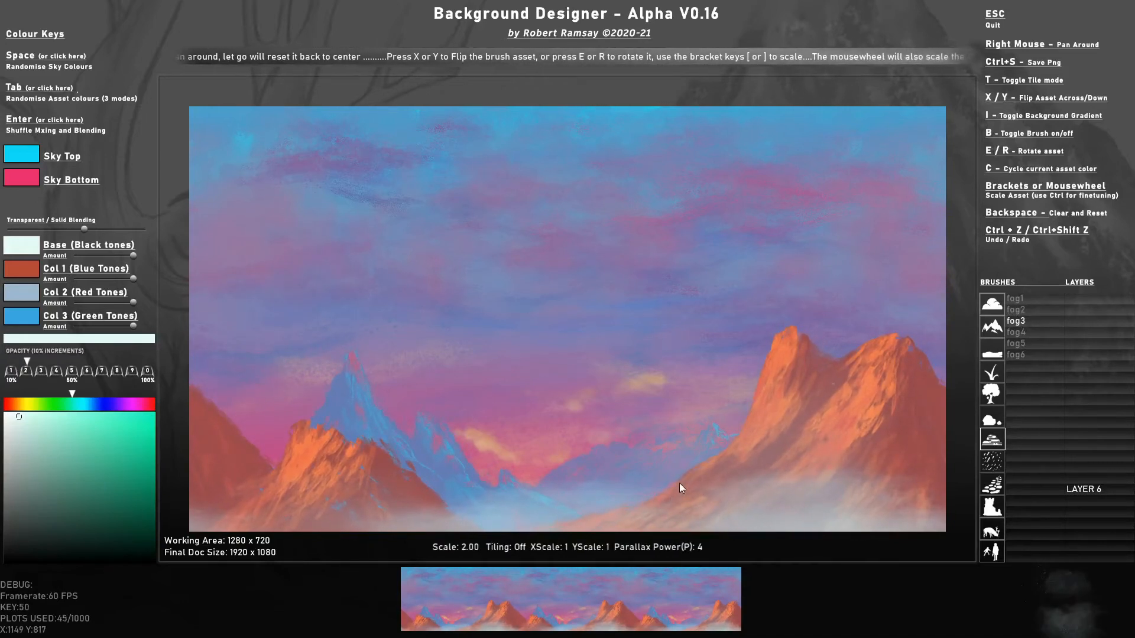
{"action": "left_click", "coordinate": [678, 484]}
{"action": "left_click", "coordinate": [670, 486]}
{"action": "key", "text": "5"}
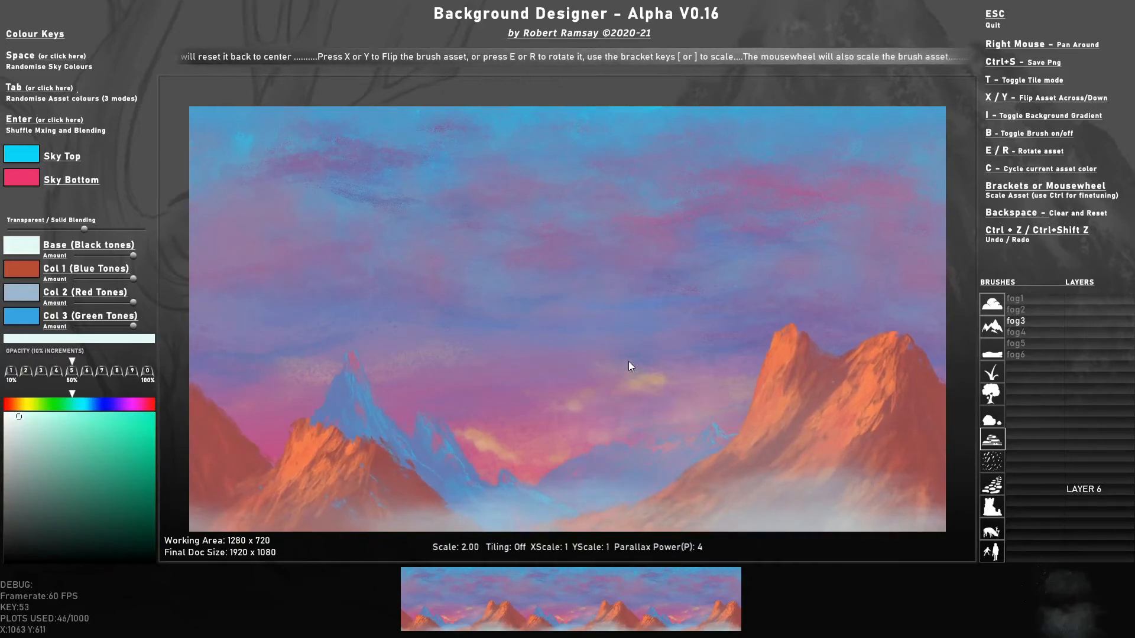
{"action": "left_click", "coordinate": [734, 521]}
{"action": "left_click", "coordinate": [813, 536]}
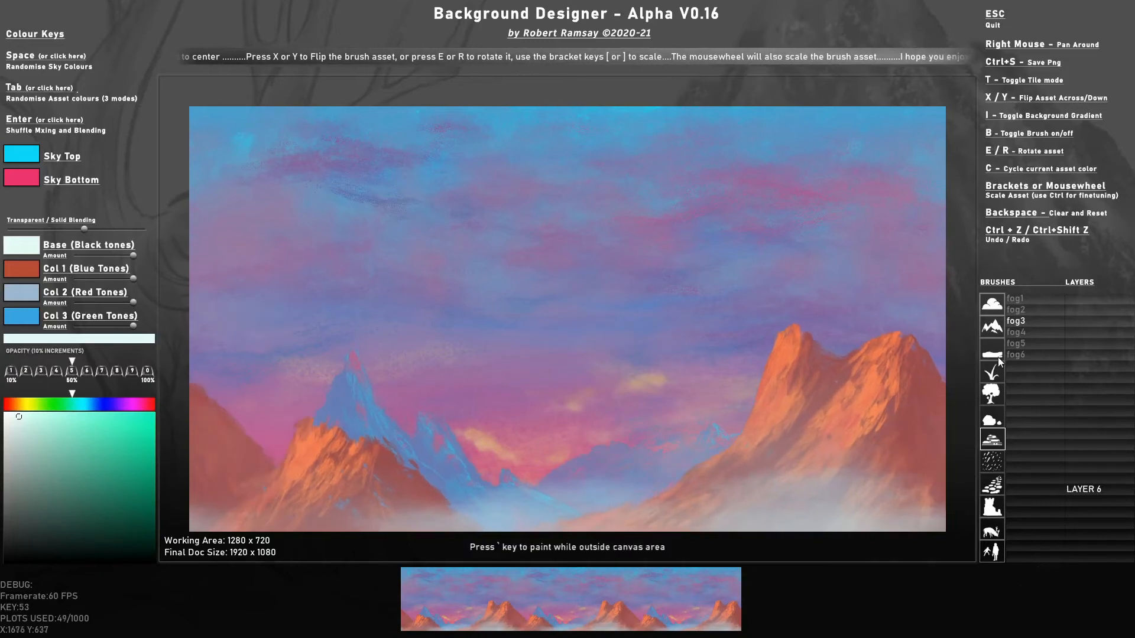
Switch to the fog4 brush, stamp it at 50% opacity over the right mountain, and reduce the brush scale
{"action": "left_click", "coordinate": [1026, 332]}
{"action": "left_click", "coordinate": [890, 455]}
{"action": "left_click", "coordinate": [792, 523]}
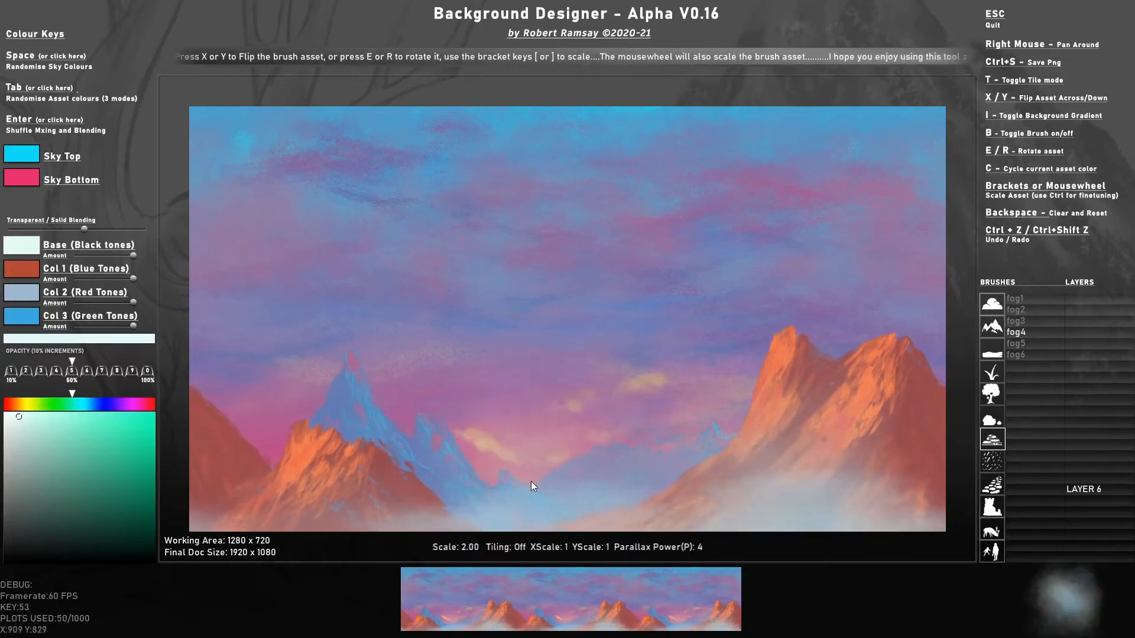
{"action": "scroll", "coordinate": [538, 413], "scroll_direction": "down", "scroll_amount": 7}
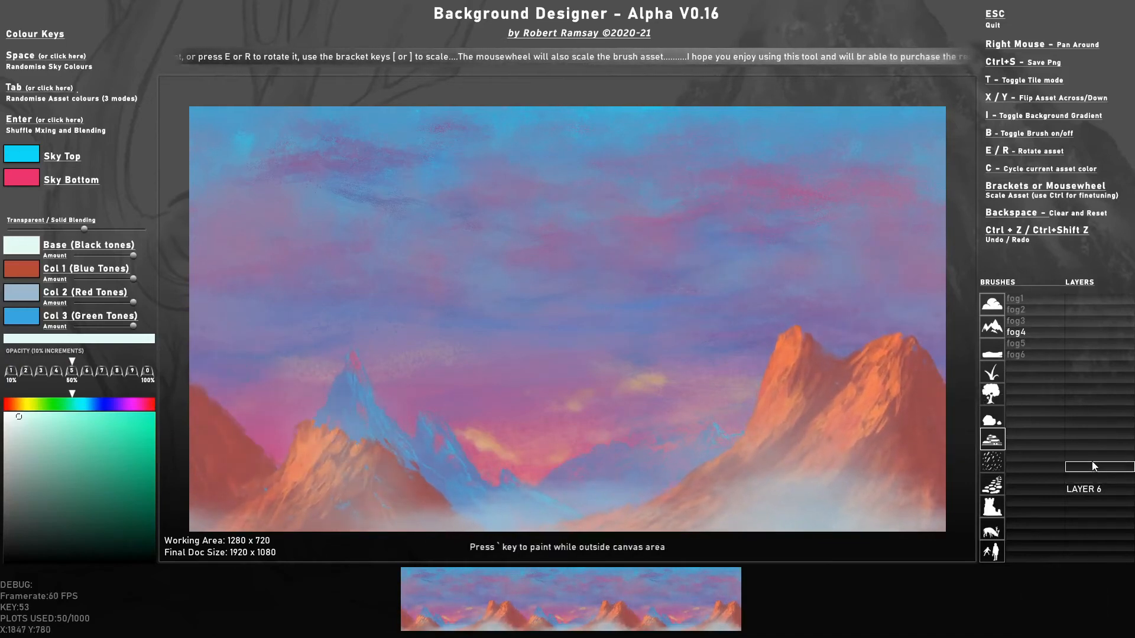
Switch to the tree20 brush from the tree set and randomise its asset colours until pink and violet tones come up
{"action": "left_click", "coordinate": [989, 392]}
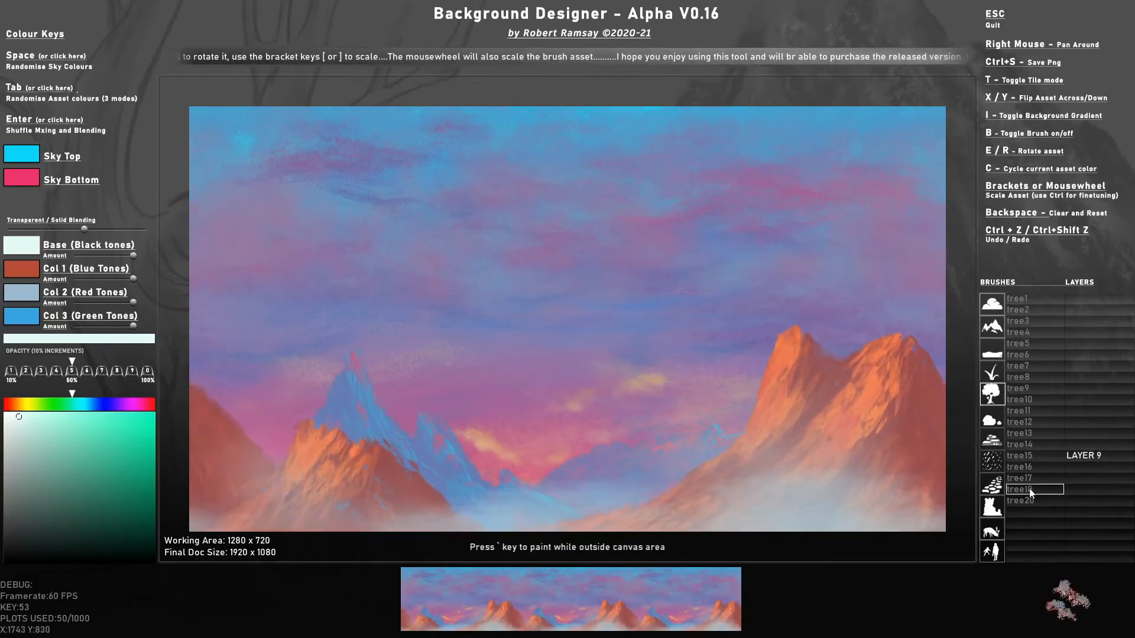
{"action": "left_click", "coordinate": [1013, 502]}
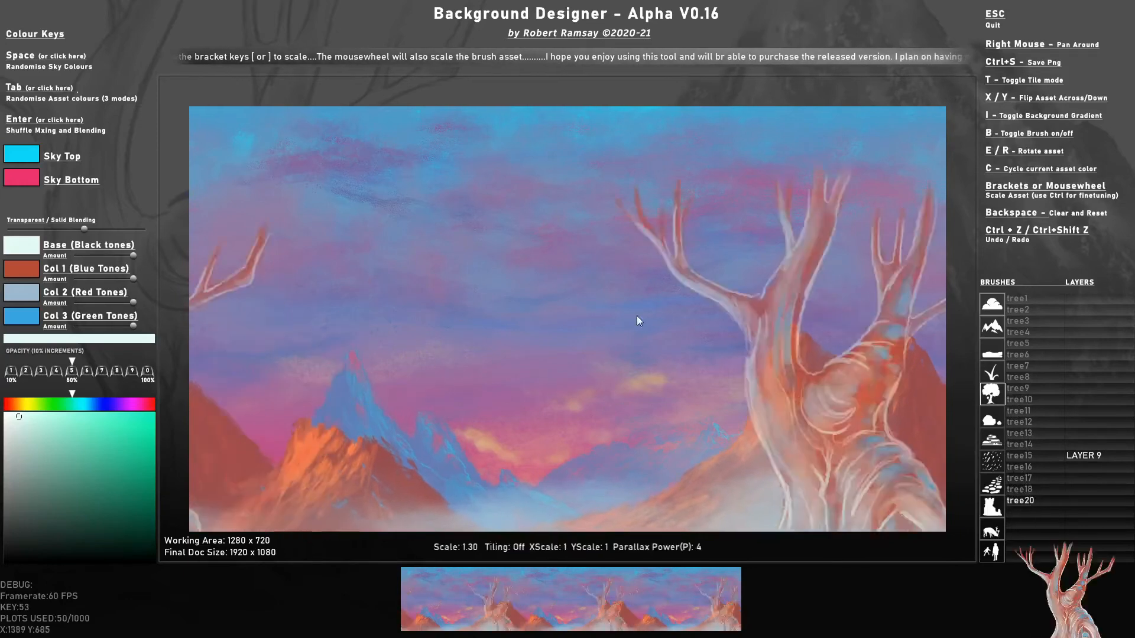
{"action": "key", "text": "Tab"}
{"action": "key", "text": "Tab"}
{"action": "key", "text": "Tab"}
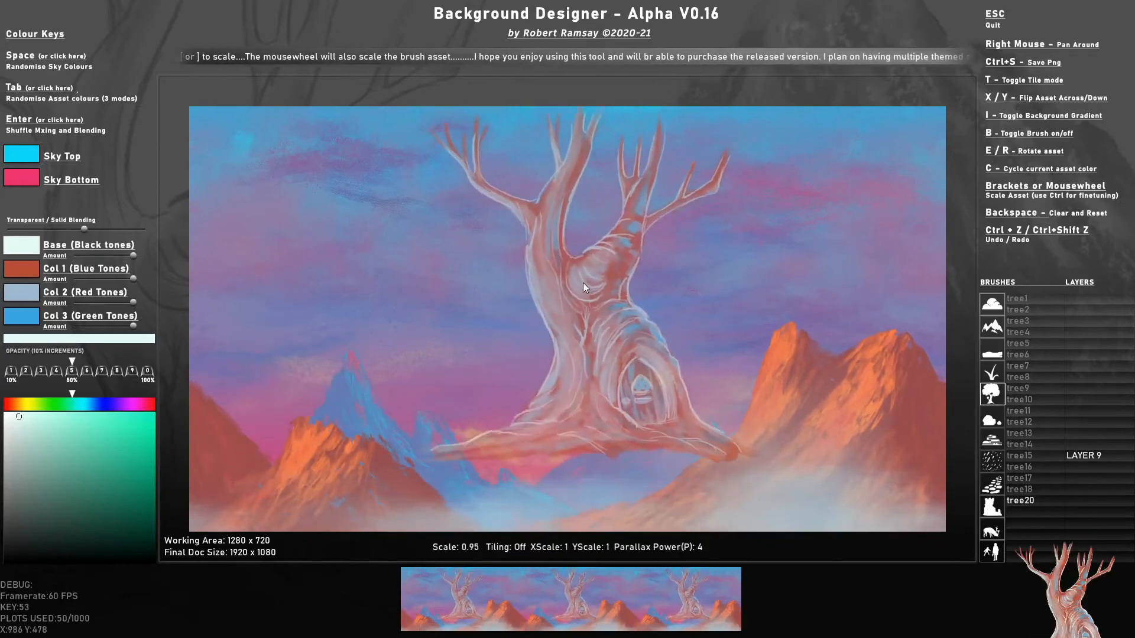
{"action": "key", "text": "Tab"}
{"action": "key", "text": "Tab"}
{"action": "key", "text": "Tab"}
{"action": "key", "text": "Tab"}
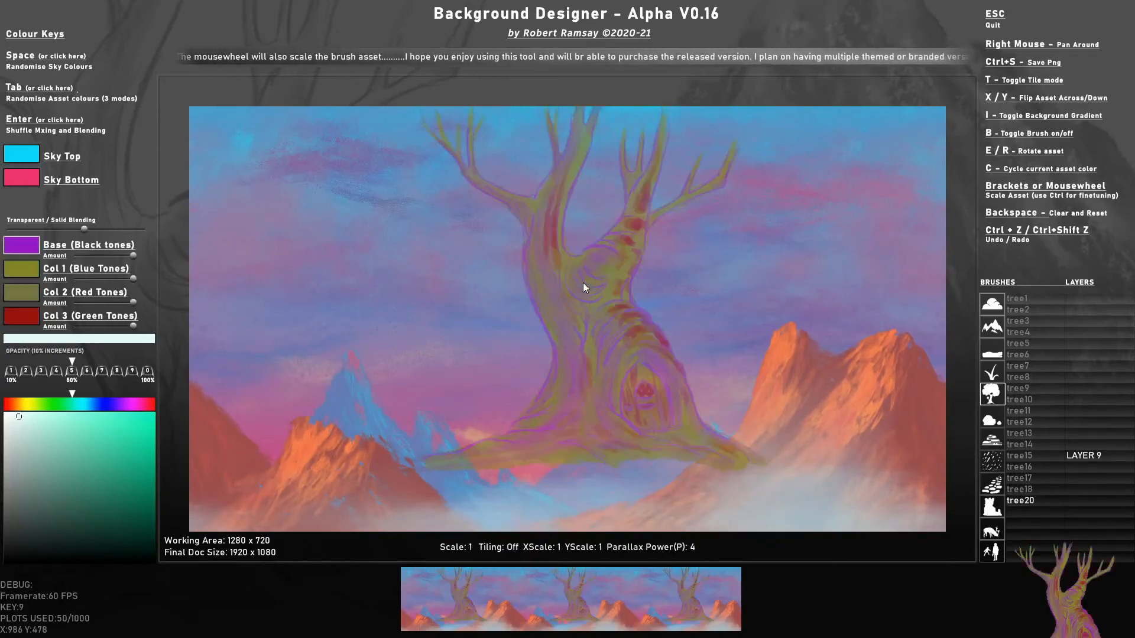
{"action": "key", "text": "Tab"}
{"action": "key", "text": "Tab"}
{"action": "key", "text": "Tab"}
{"action": "key", "text": "Tab"}
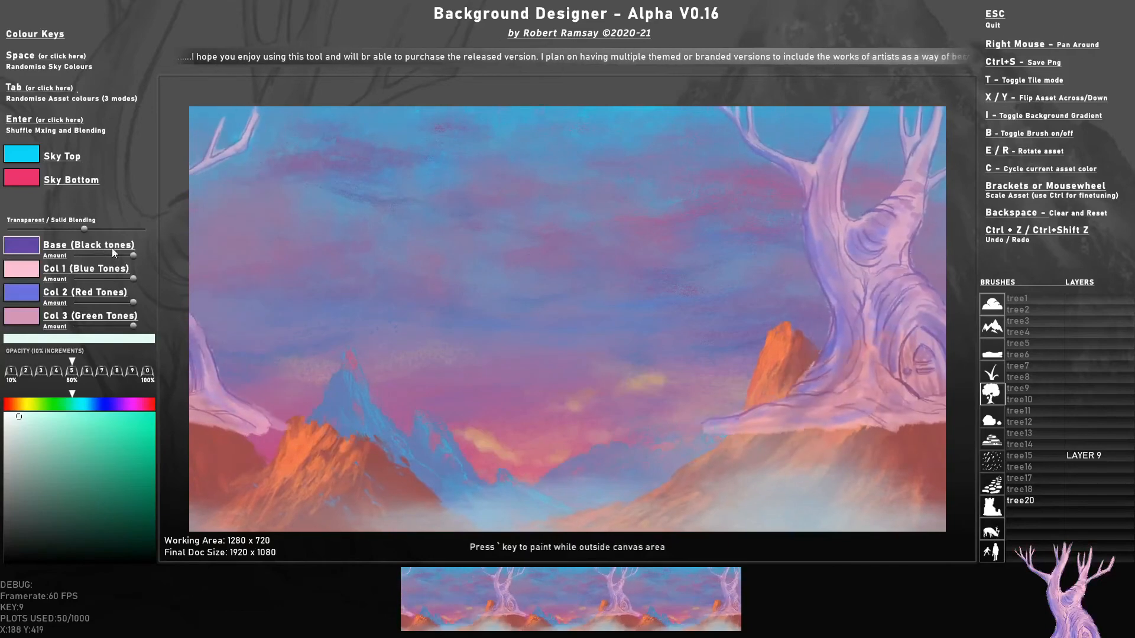
Recolour the tree brush with black Base tones, crimson Col 1 tones and strong blue Col 2 tones
{"action": "left_click", "coordinate": [25, 248]}
{"action": "left_click_drag", "start_coordinate": [85, 495], "coordinate": [144, 561]}
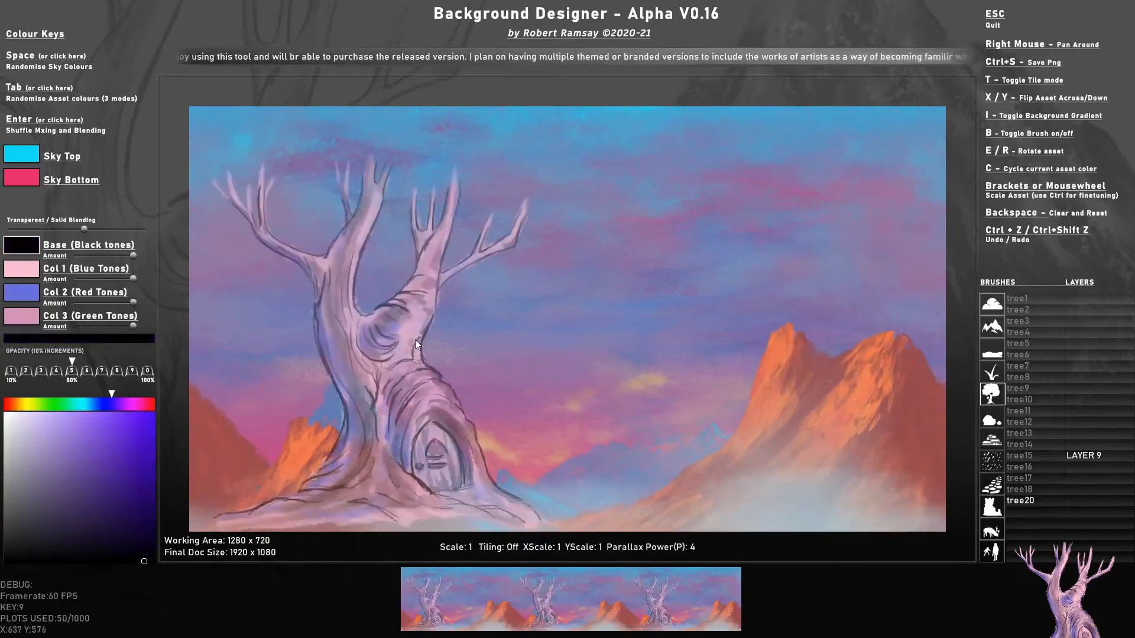
{"action": "left_click", "coordinate": [58, 269]}
{"action": "mouse_move", "coordinate": [104, 455]}
{"action": "left_mouse_down"}
{"action": "mouse_move", "coordinate": [134, 480]}
{"action": "mouse_move", "coordinate": [143, 423]}
{"action": "left_mouse_up"}
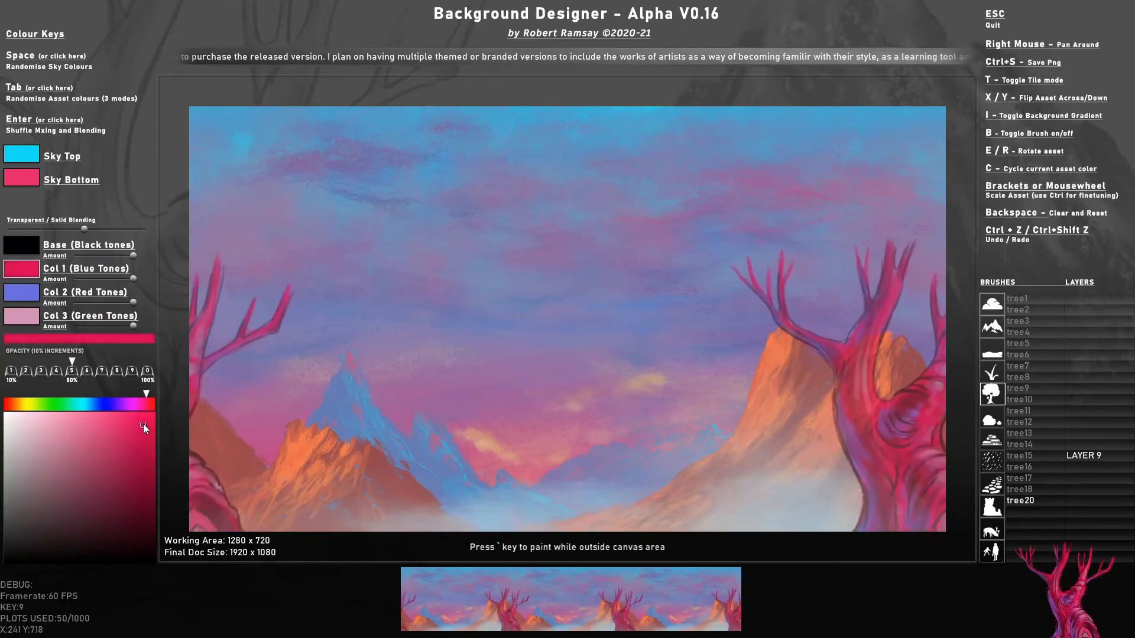
{"action": "left_click", "coordinate": [47, 296]}
{"action": "left_click_drag", "start_coordinate": [78, 404], "coordinate": [161, 427]}
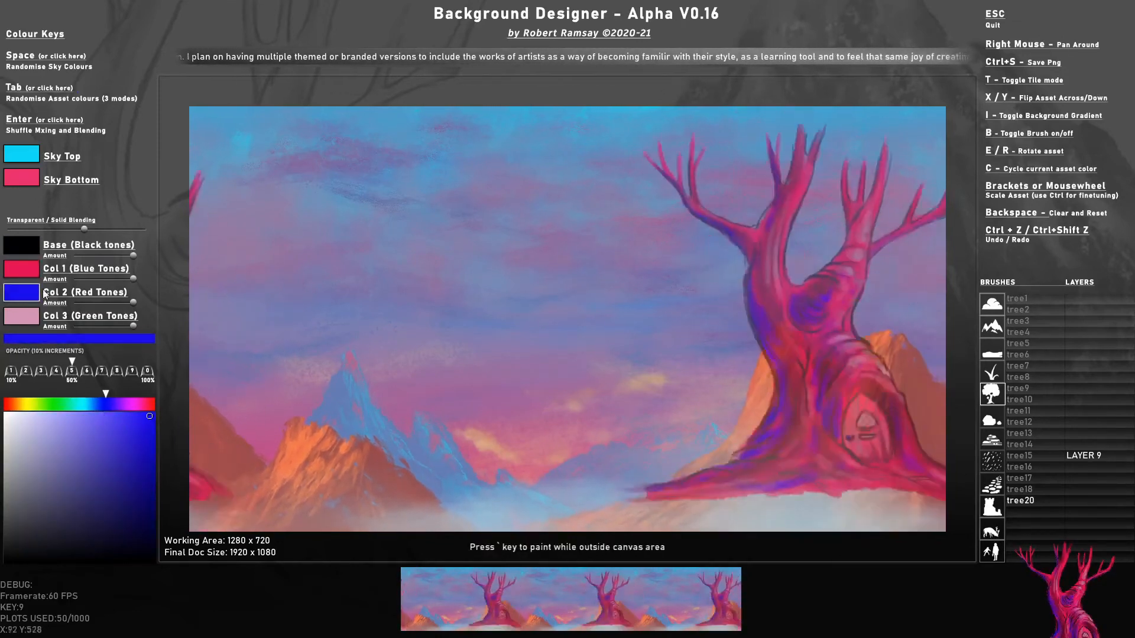
Try deep blue for the tree's Col 1 tones and bright yellow for its Col 2 tones
{"action": "left_click", "coordinate": [27, 268]}
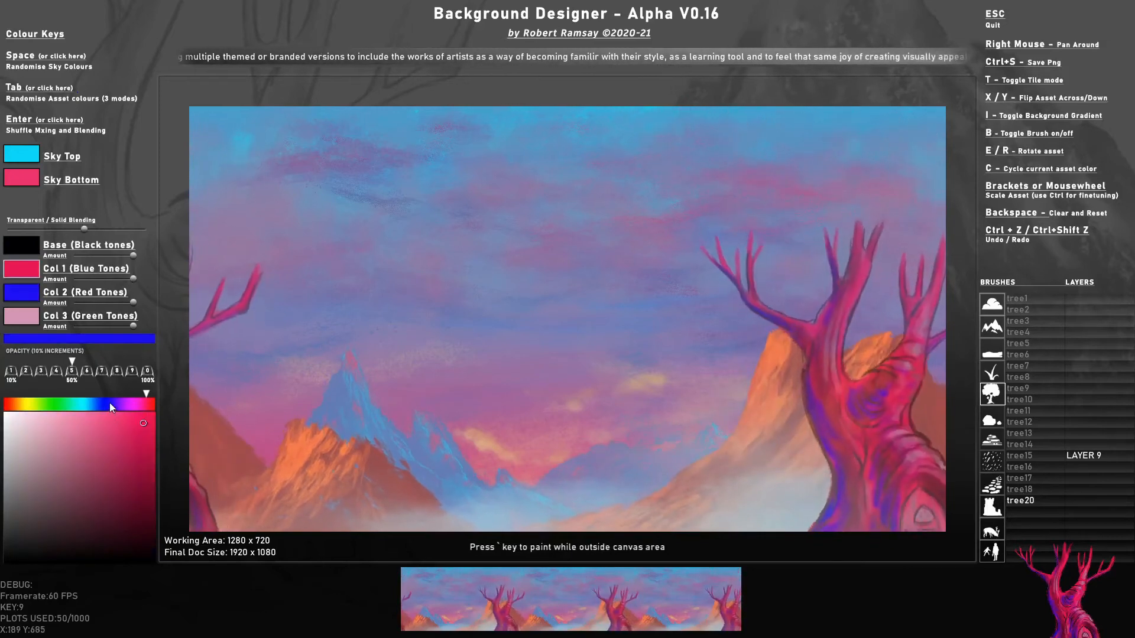
{"action": "left_click", "coordinate": [105, 404]}
{"action": "left_click", "coordinate": [151, 440]}
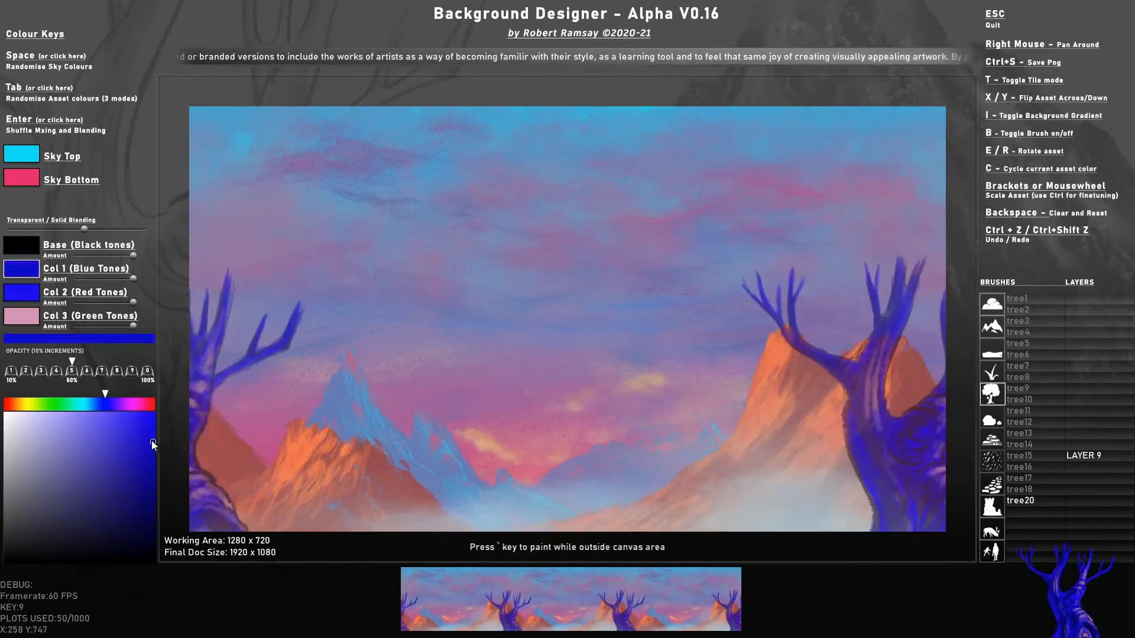
{"action": "left_click", "coordinate": [18, 293]}
{"action": "left_click_drag", "start_coordinate": [69, 404], "coordinate": [30, 404]}
{"action": "left_click_drag", "start_coordinate": [130, 433], "coordinate": [153, 414]}
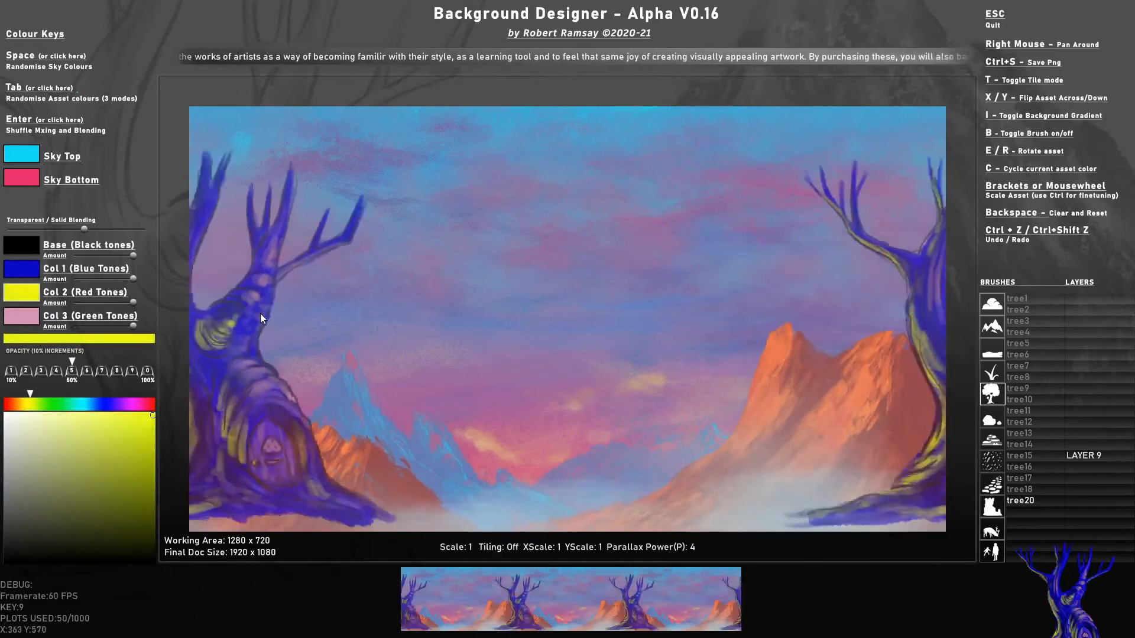
Try bright green for the tree's Col 3 tones and bright red for its Col 2 tones
{"action": "left_click", "coordinate": [19, 315]}
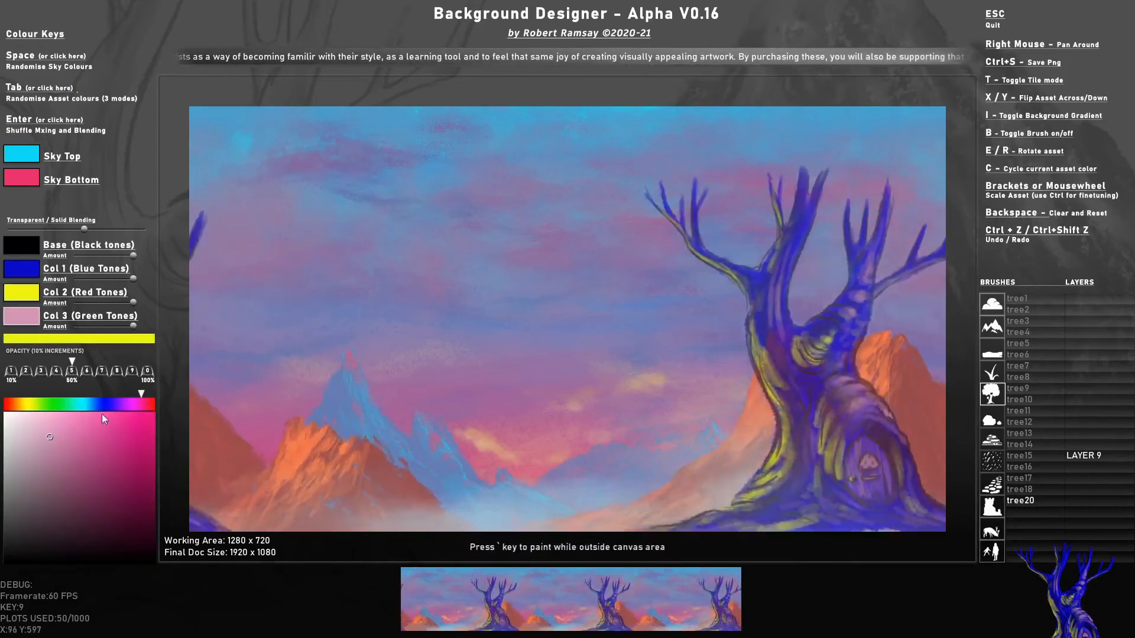
{"action": "left_click", "coordinate": [63, 406]}
{"action": "left_click_drag", "start_coordinate": [63, 406], "coordinate": [58, 405]}
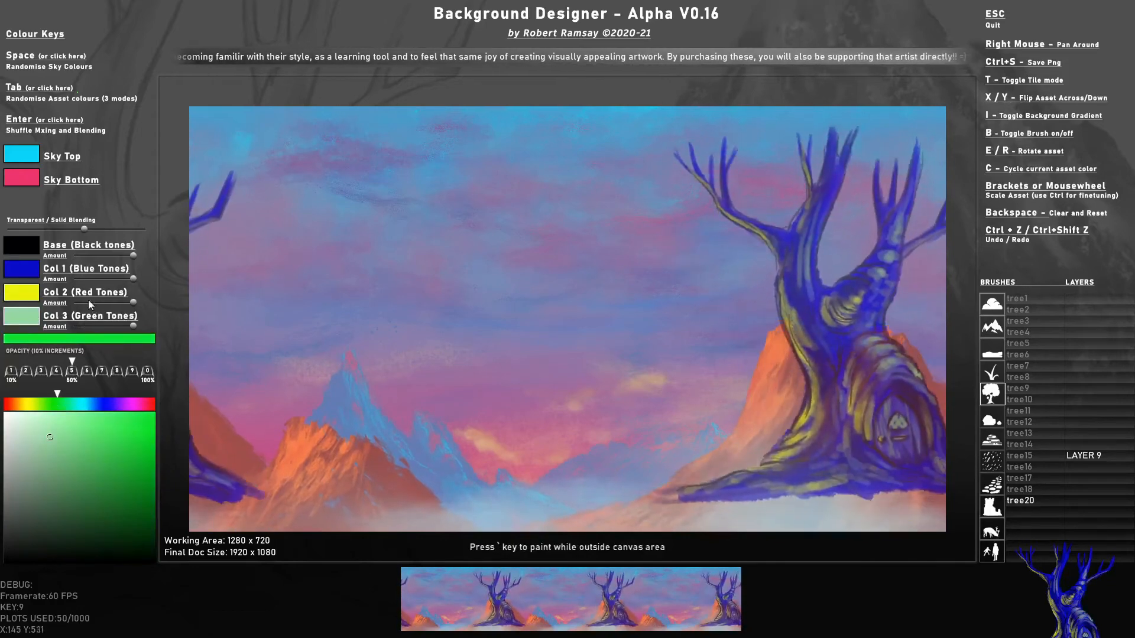
{"action": "left_click", "coordinate": [147, 424]}
{"action": "left_click", "coordinate": [137, 418]}
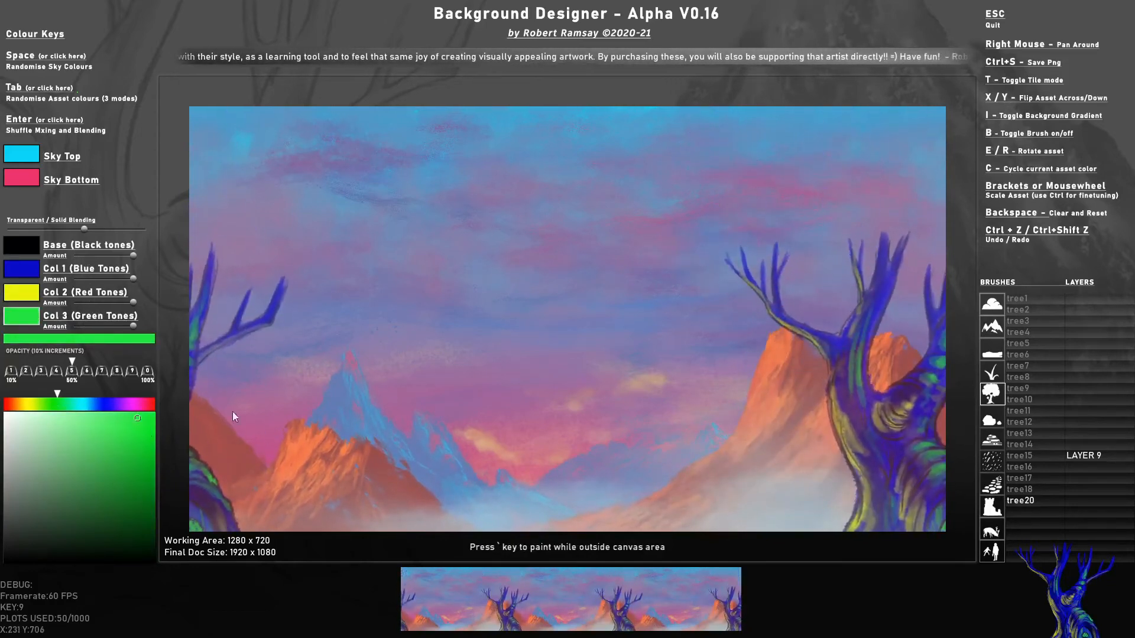
{"action": "left_click", "coordinate": [28, 296]}
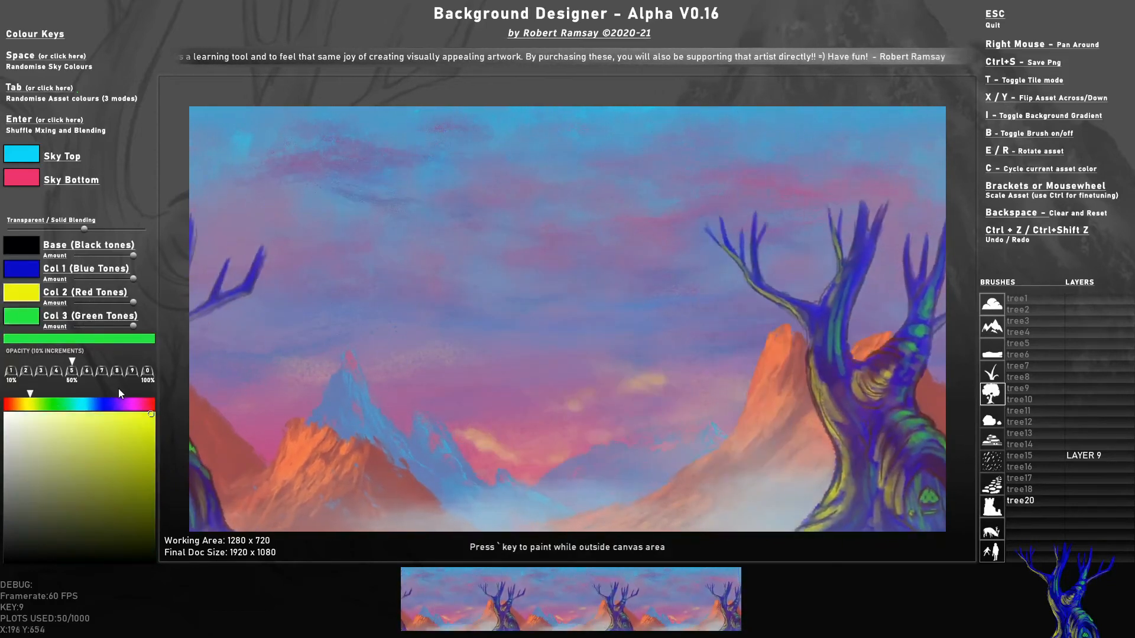
{"action": "left_click_drag", "start_coordinate": [136, 407], "coordinate": [151, 405]}
{"action": "left_click", "coordinate": [151, 424]}
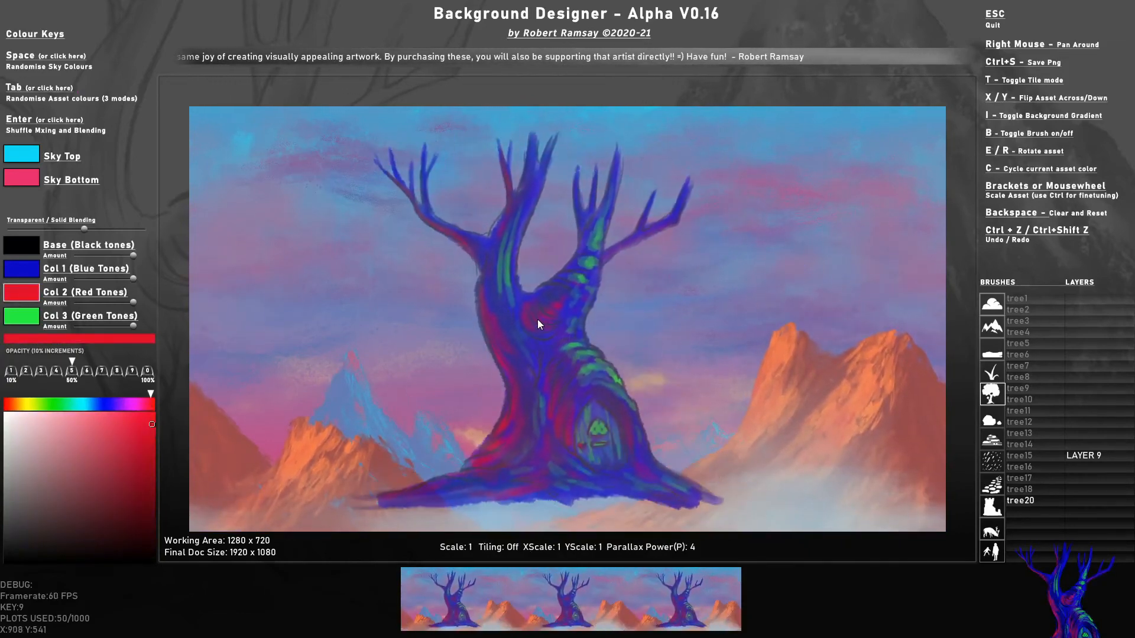
Set the tree's Col 1 tones to dark brown and its Col 2 tones to ochre
{"action": "left_click", "coordinate": [21, 269]}
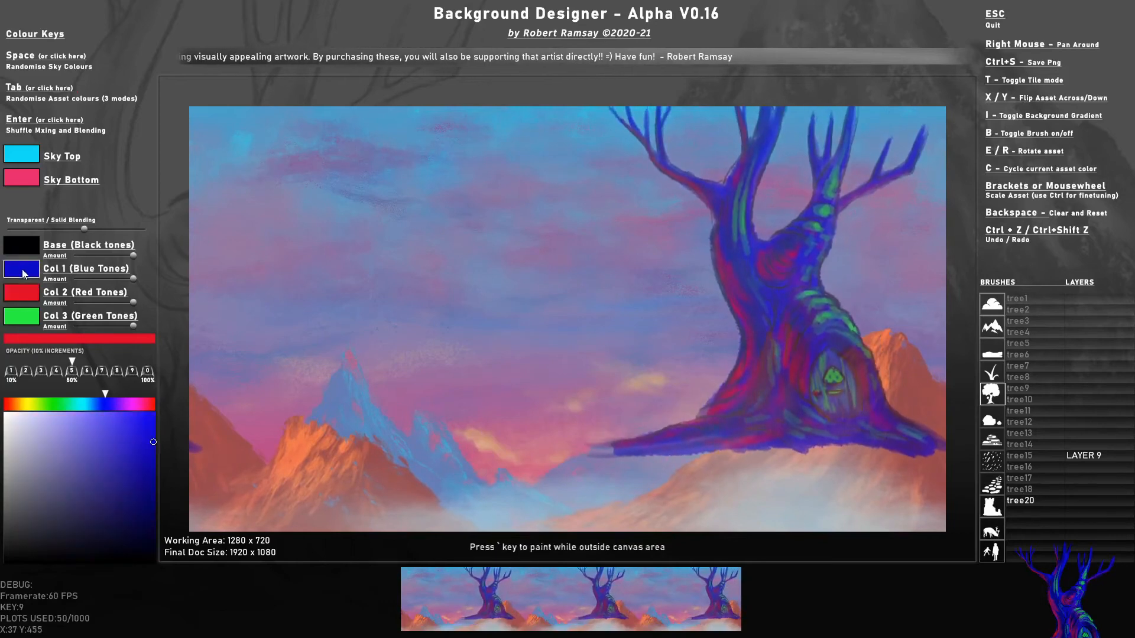
{"action": "left_click_drag", "start_coordinate": [60, 405], "coordinate": [20, 405]}
{"action": "left_click_drag", "start_coordinate": [110, 461], "coordinate": [132, 532]}
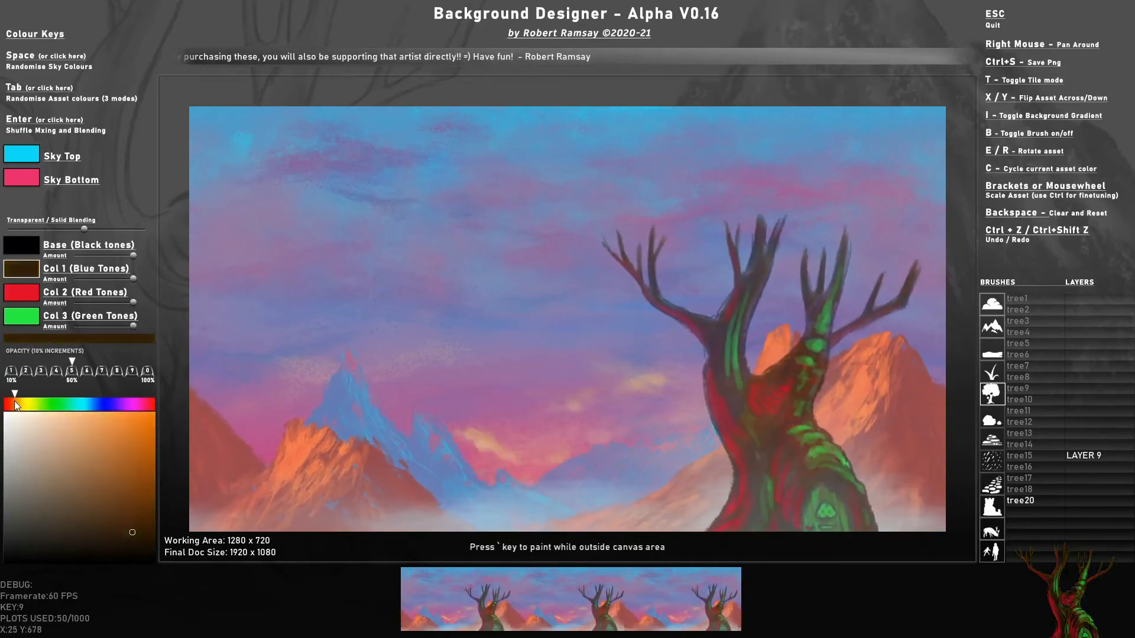
{"action": "left_click", "coordinate": [24, 295]}
{"action": "left_click", "coordinate": [126, 459]}
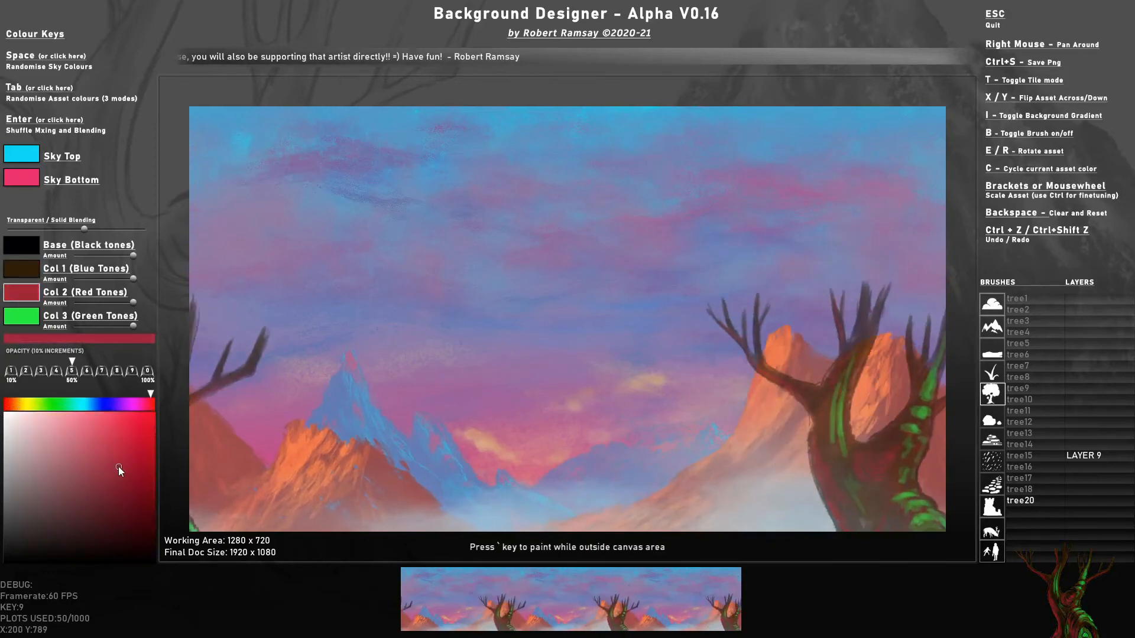
{"action": "left_click", "coordinate": [20, 404]}
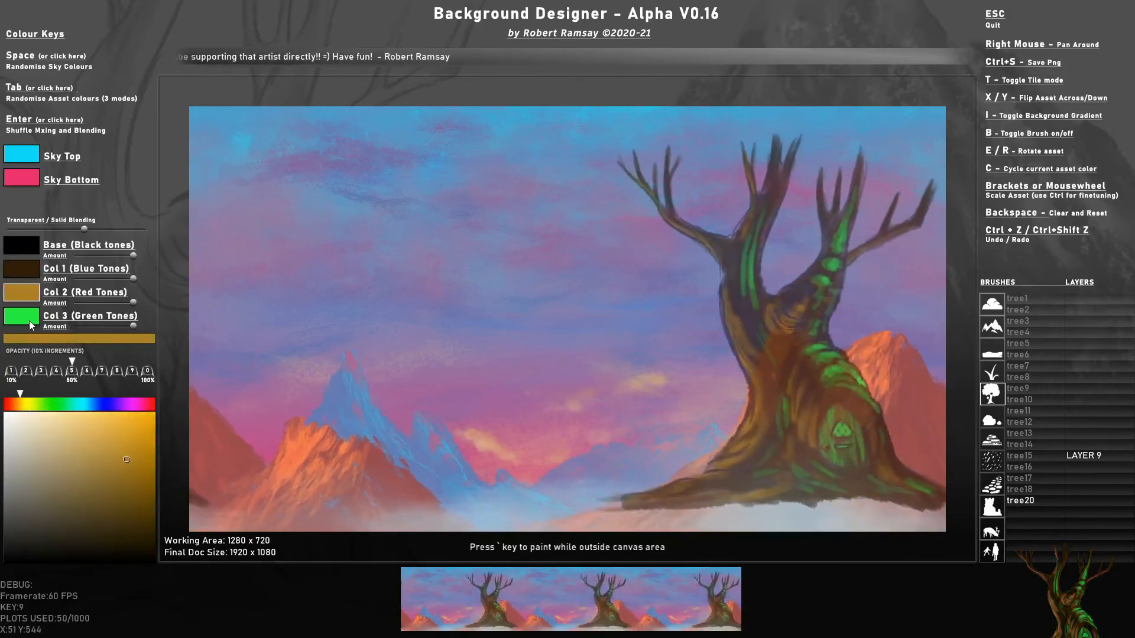
Set the tree's Col 3 tones to a light golden yellow
{"action": "left_click", "coordinate": [30, 318]}
{"action": "left_click_drag", "start_coordinate": [65, 408], "coordinate": [21, 406]}
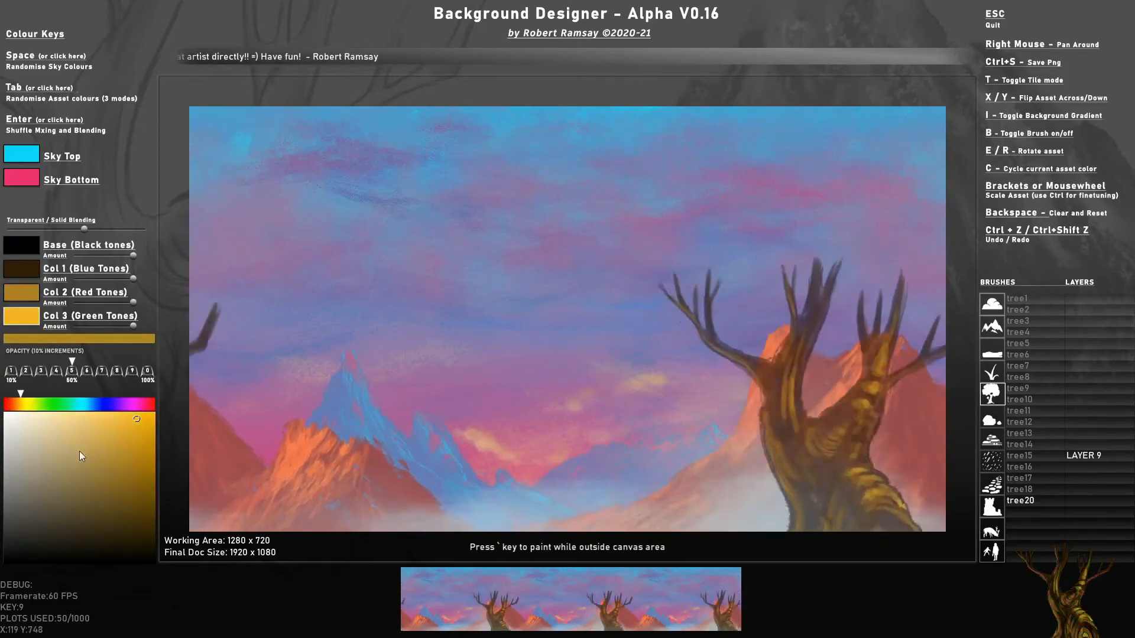
{"action": "left_click", "coordinate": [101, 414]}
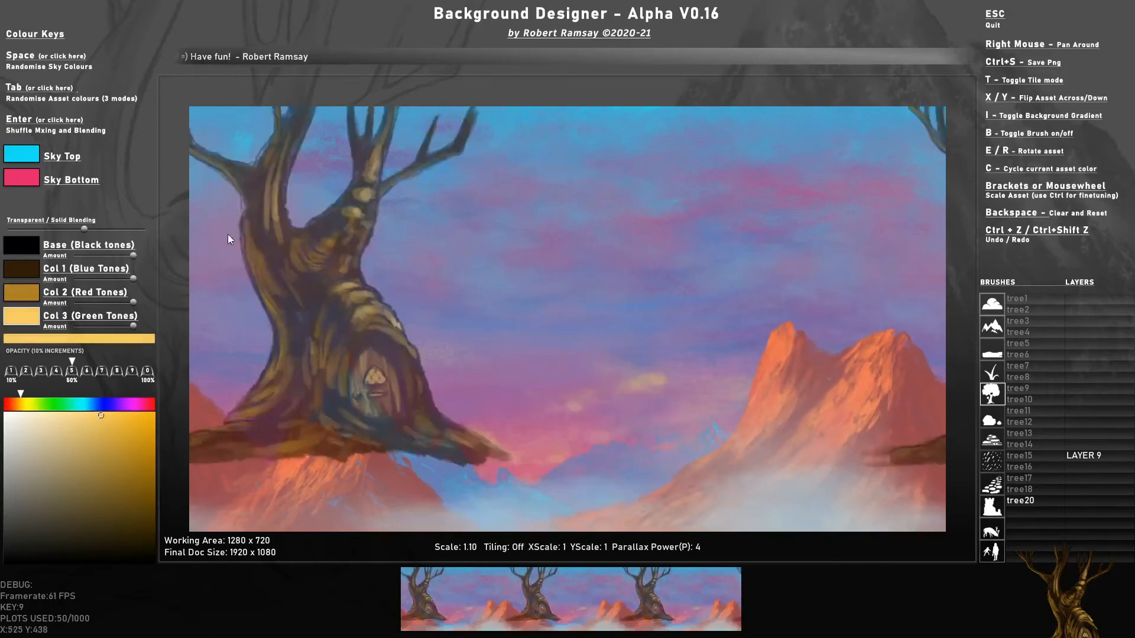
Lower Transparent / Solid Blending to its minimum and scale the tree brush down to 0.90
{"action": "left_click_drag", "start_coordinate": [85, 229], "coordinate": [8, 229]}
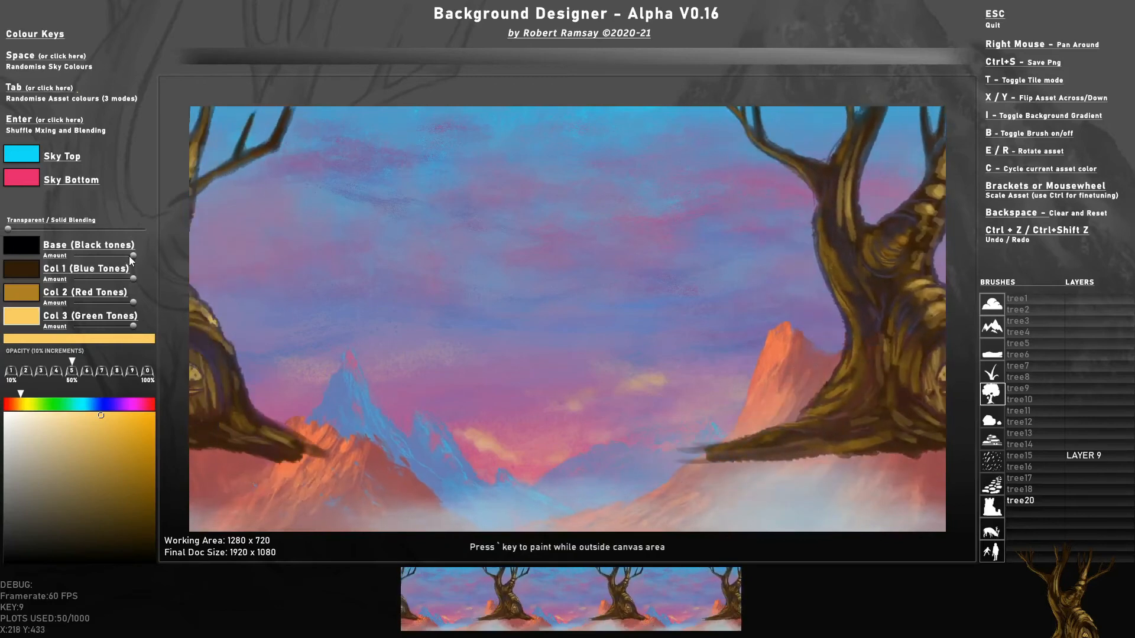
{"action": "scroll", "coordinate": [489, 346], "scroll_direction": "down", "scroll_amount": 2}
{"action": "scroll", "coordinate": [491, 346], "scroll_direction": "down", "scroll_amount": 1}
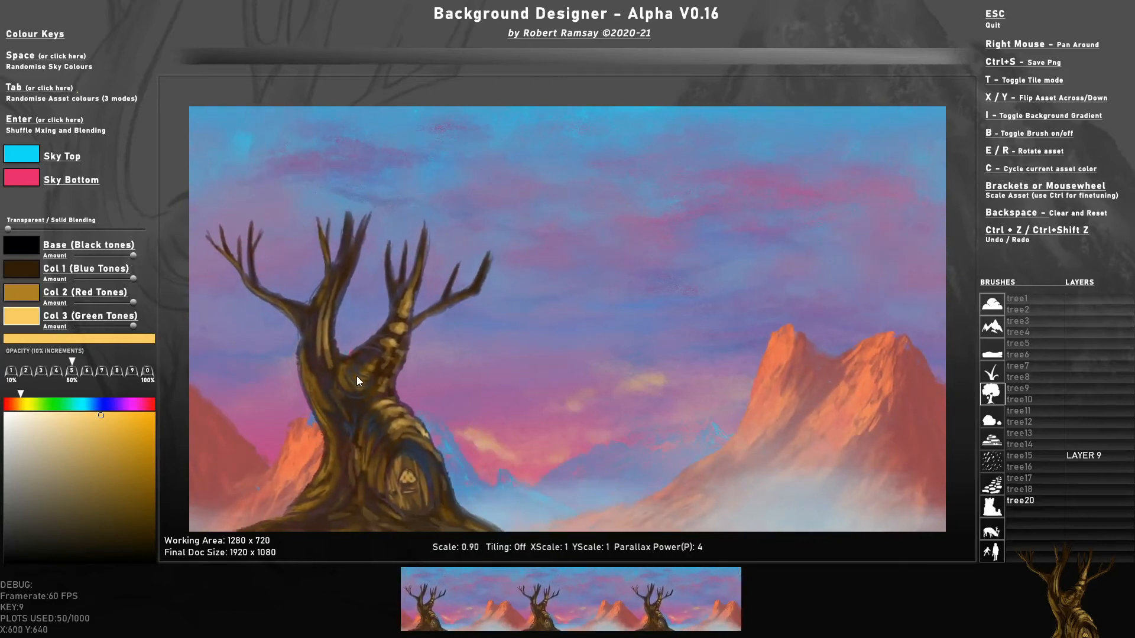
Raise Transparent / Solid Blending to its maximum and set the brush opacity to 100%
{"action": "left_click_drag", "start_coordinate": [14, 231], "coordinate": [165, 235]}
{"action": "key", "text": "0"}
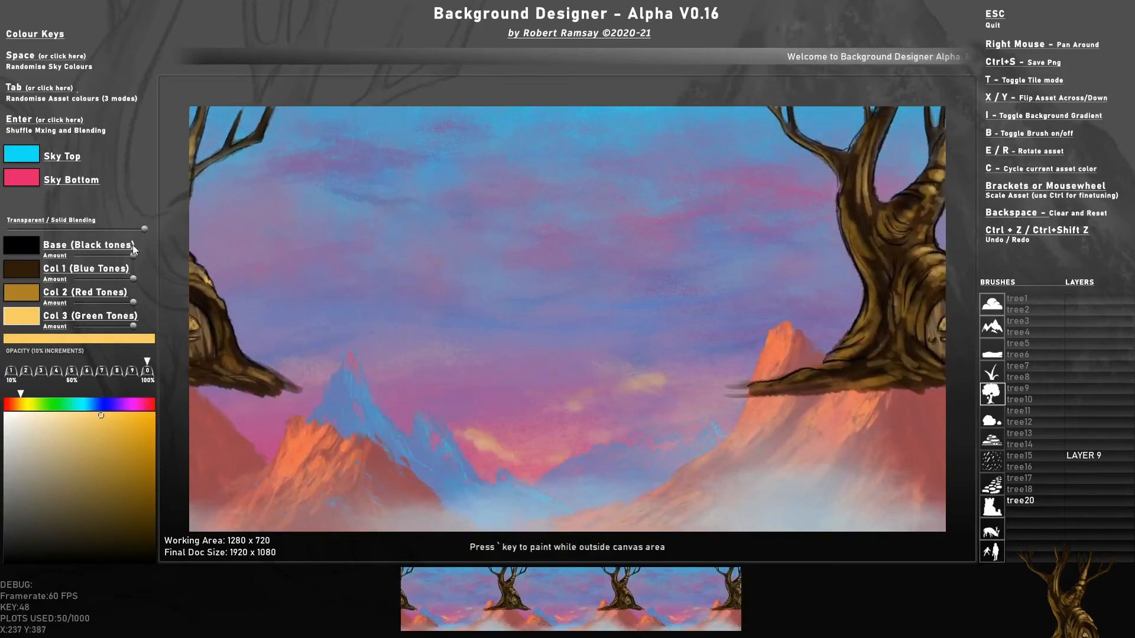
{"action": "left_click_drag", "start_coordinate": [149, 358], "coordinate": [146, 359]}
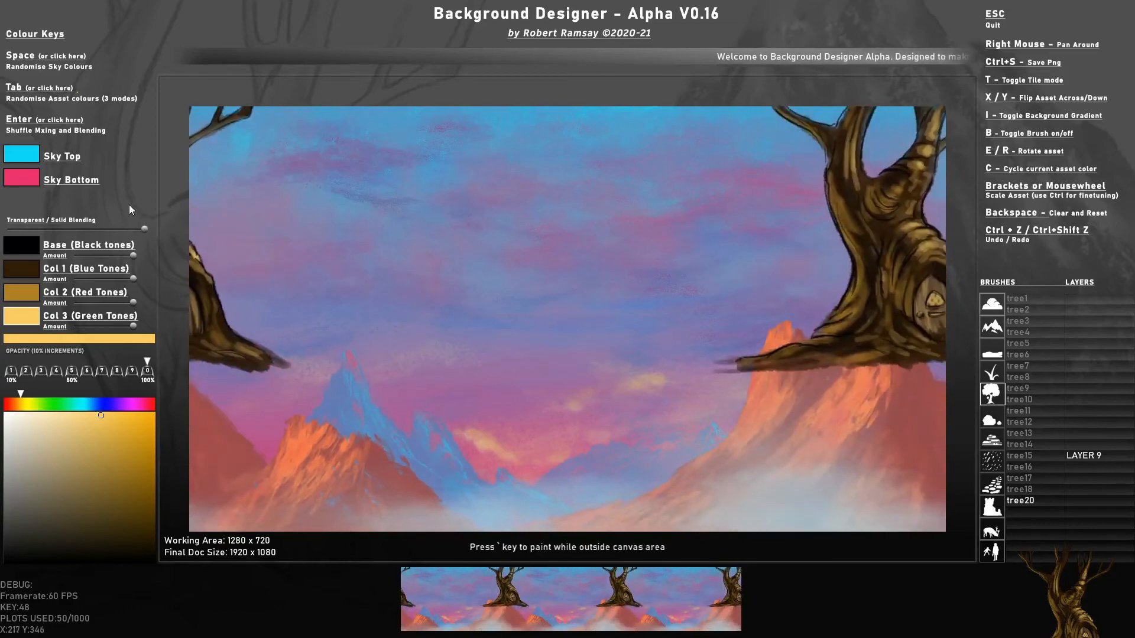
Lower Transparent / Solid Blending and the Base, Col 1 and Col 2 amounts to their minimum
{"action": "mouse_move", "coordinate": [143, 230]}
{"action": "left_mouse_down"}
{"action": "mouse_move", "coordinate": [8, 229]}
{"action": "mouse_move", "coordinate": [167, 235]}
{"action": "mouse_move", "coordinate": [24, 228]}
{"action": "mouse_move", "coordinate": [81, 236]}
{"action": "mouse_move", "coordinate": [101, 255]}
{"action": "mouse_move", "coordinate": [62, 256]}
{"action": "left_mouse_up"}
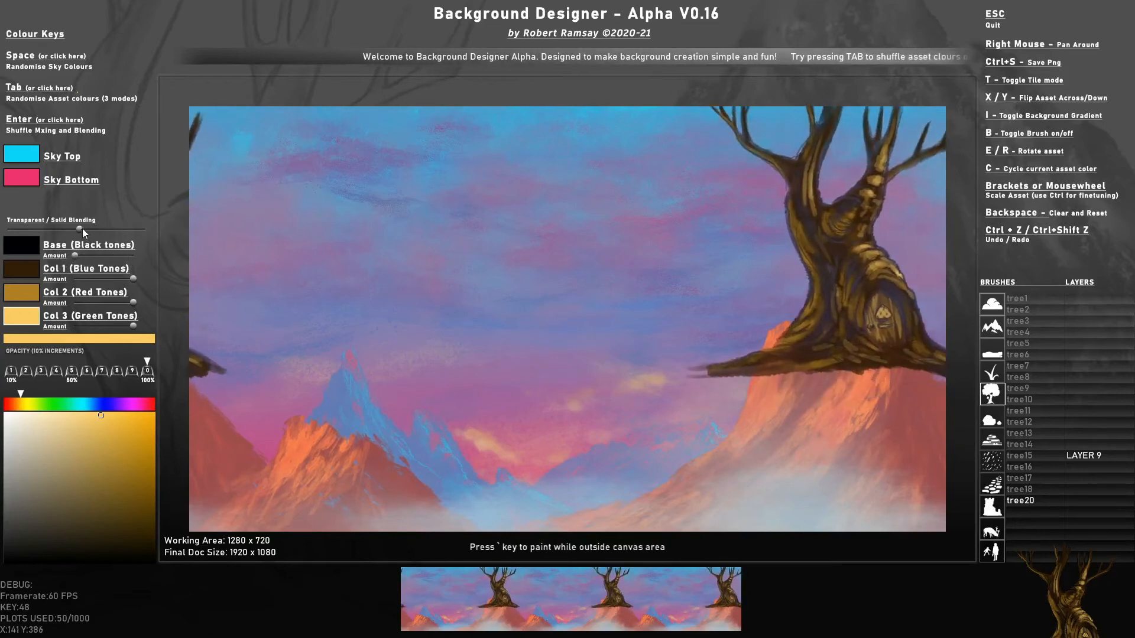
{"action": "left_click_drag", "start_coordinate": [84, 227], "coordinate": [9, 232]}
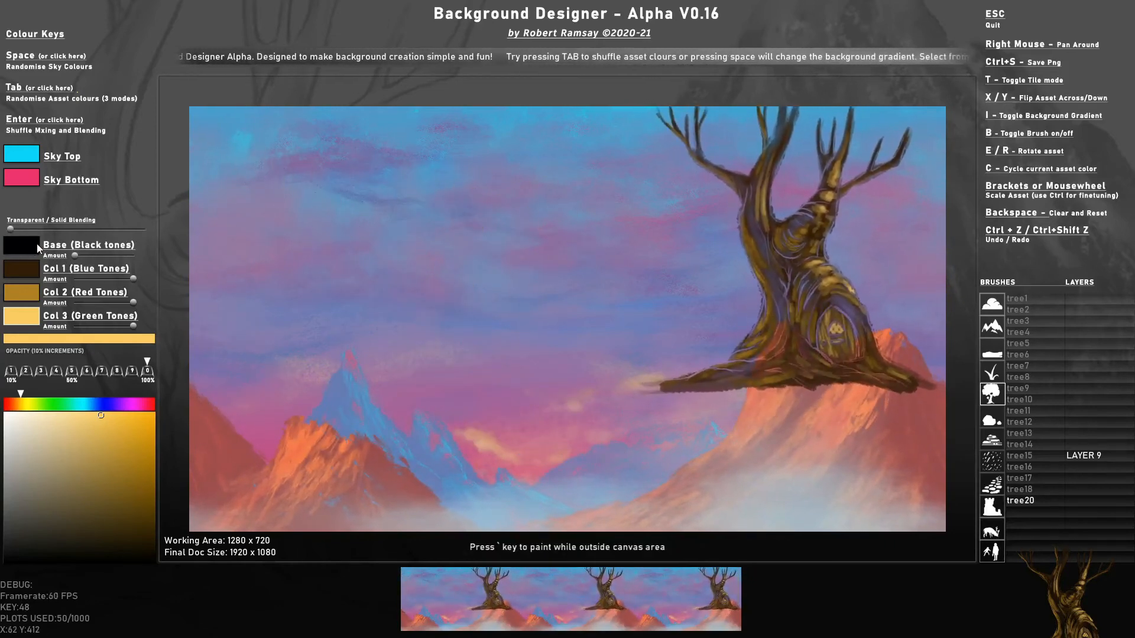
{"action": "left_click_drag", "start_coordinate": [133, 278], "coordinate": [56, 277]}
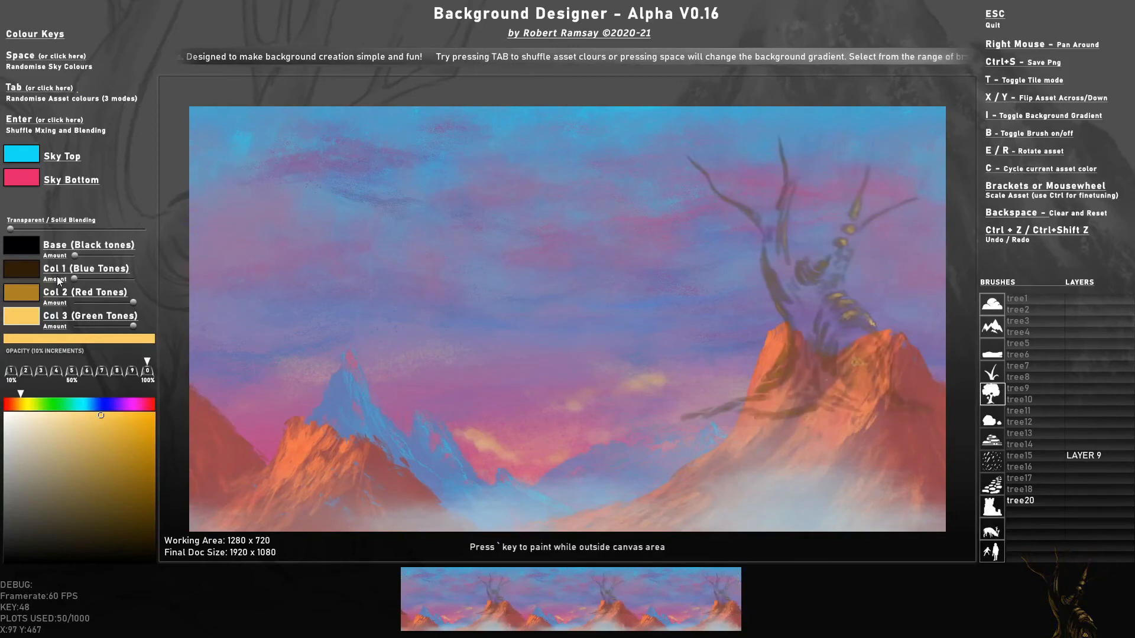
{"action": "left_click_drag", "start_coordinate": [133, 302], "coordinate": [46, 304]}
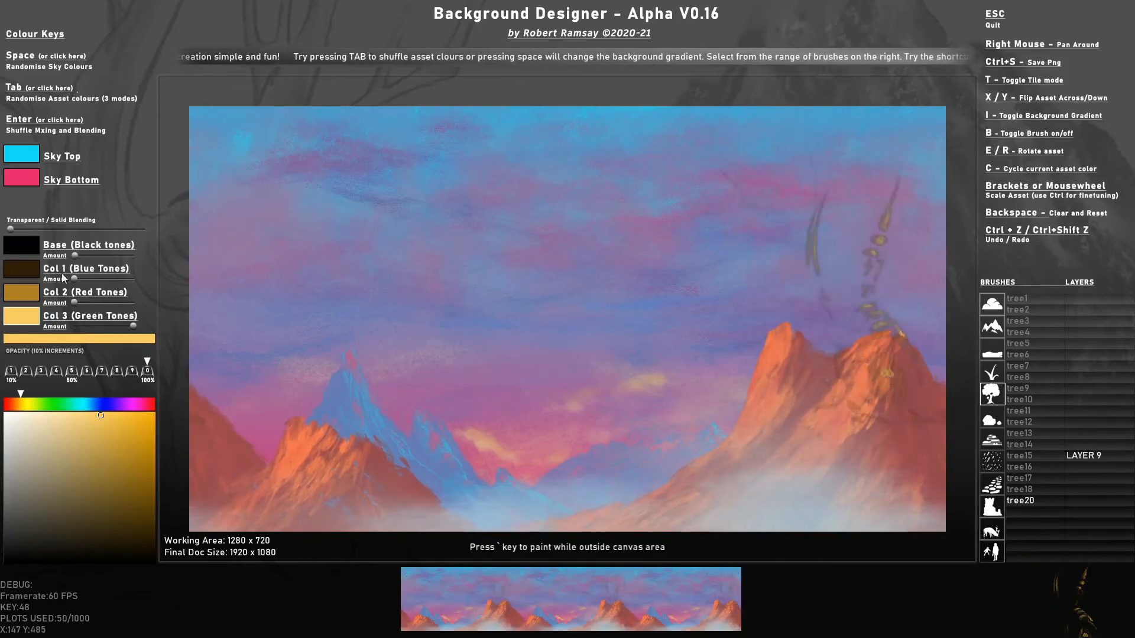
{"action": "mouse_move", "coordinate": [18, 227]}
{"action": "left_mouse_down"}
{"action": "mouse_move", "coordinate": [151, 236]}
{"action": "mouse_move", "coordinate": [4, 232]}
{"action": "left_mouse_up"}
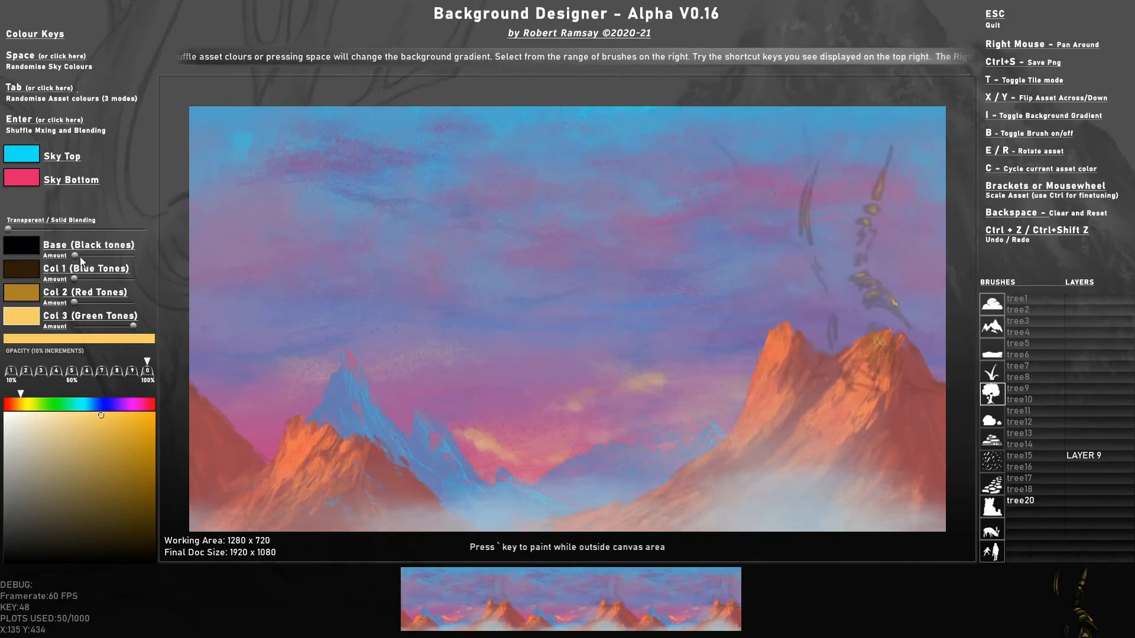
Restore the Base amount to its maximum and raise the Col 1 and Col 2 amounts to about three quarters
{"action": "left_click_drag", "start_coordinate": [76, 256], "coordinate": [166, 258]}
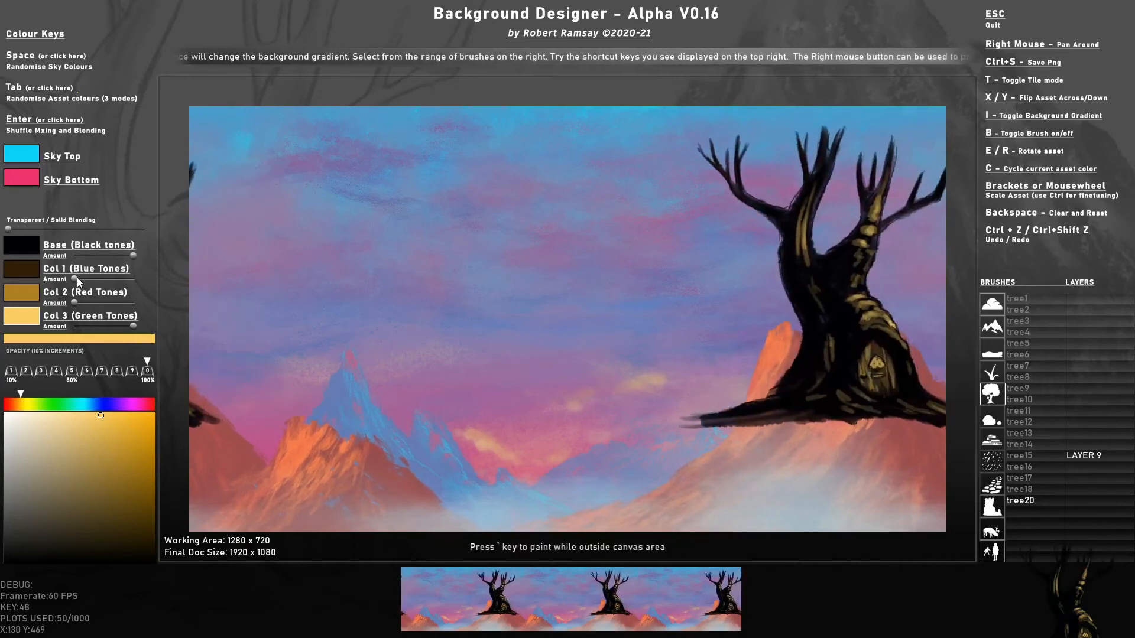
{"action": "left_click_drag", "start_coordinate": [77, 278], "coordinate": [128, 300]}
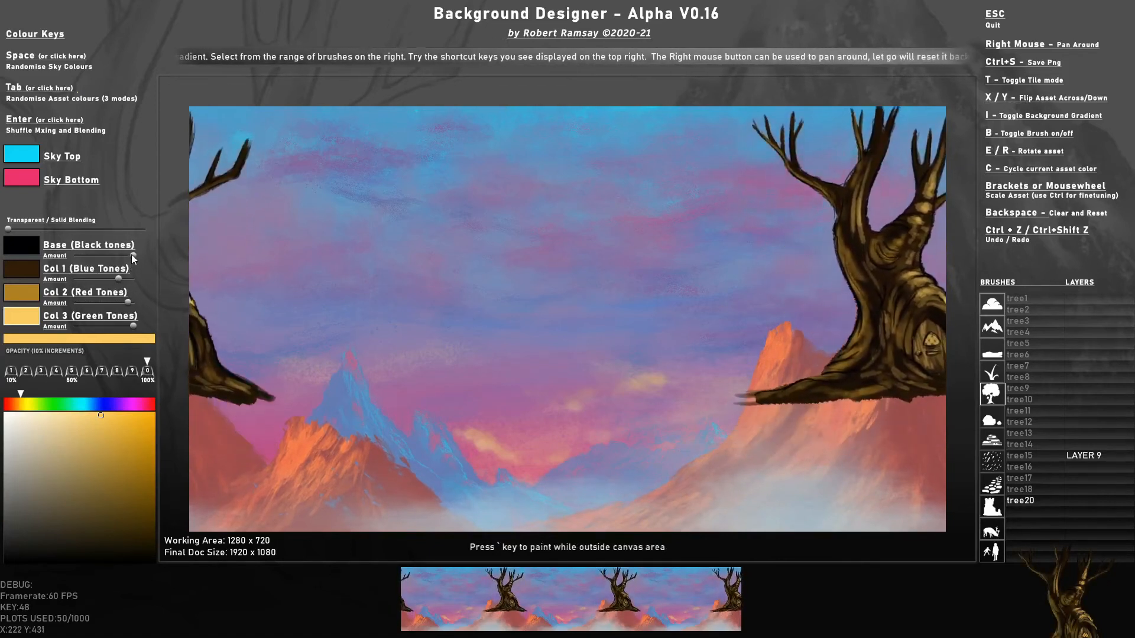
{"action": "left_click_drag", "start_coordinate": [131, 254], "coordinate": [122, 256]}
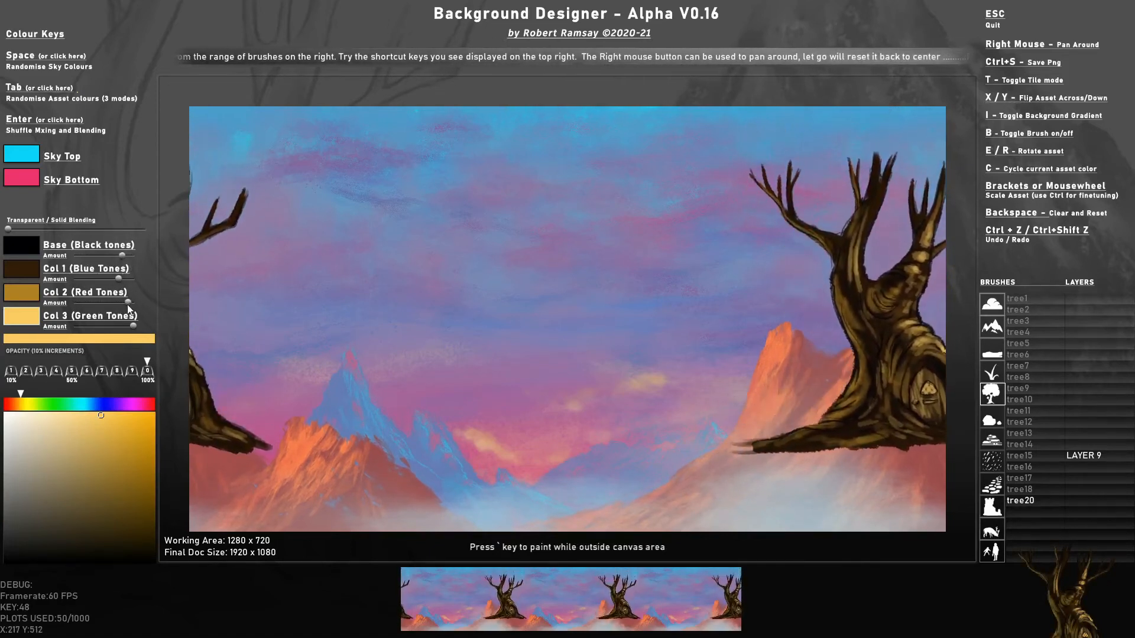
{"action": "left_click_drag", "start_coordinate": [127, 303], "coordinate": [119, 303]}
{"action": "left_click_drag", "start_coordinate": [122, 254], "coordinate": [136, 255]}
Lighten the tree's Col 1 tones to a medium brown
{"action": "left_click", "coordinate": [26, 270]}
{"action": "left_click", "coordinate": [128, 502]}
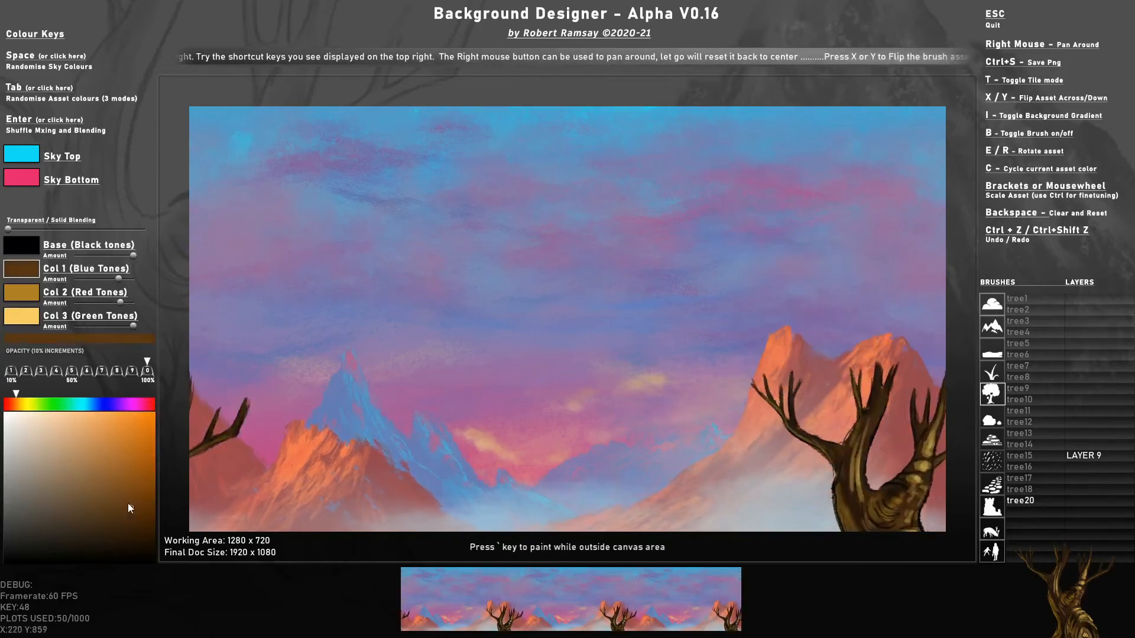
Stamp the tree in a lighter Col 1 brown at scale 1 in the canvas's left foreground, on layer 14
{"action": "left_click_drag", "start_coordinate": [130, 507], "coordinate": [127, 484]}
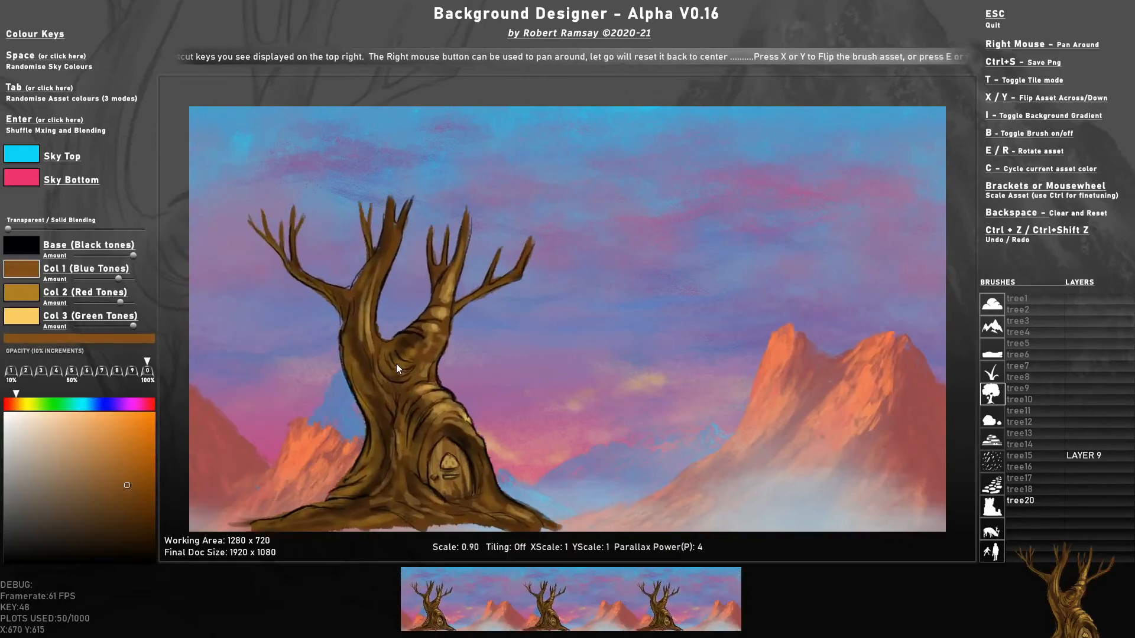
{"action": "scroll", "coordinate": [396, 363], "scroll_direction": "up", "scroll_amount": 3}
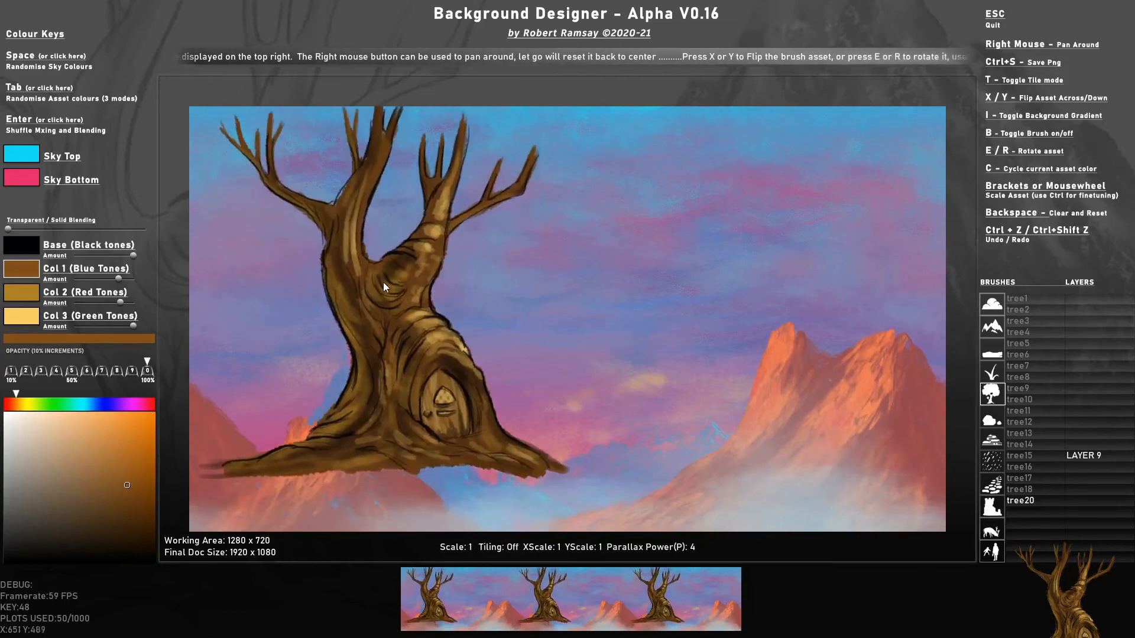
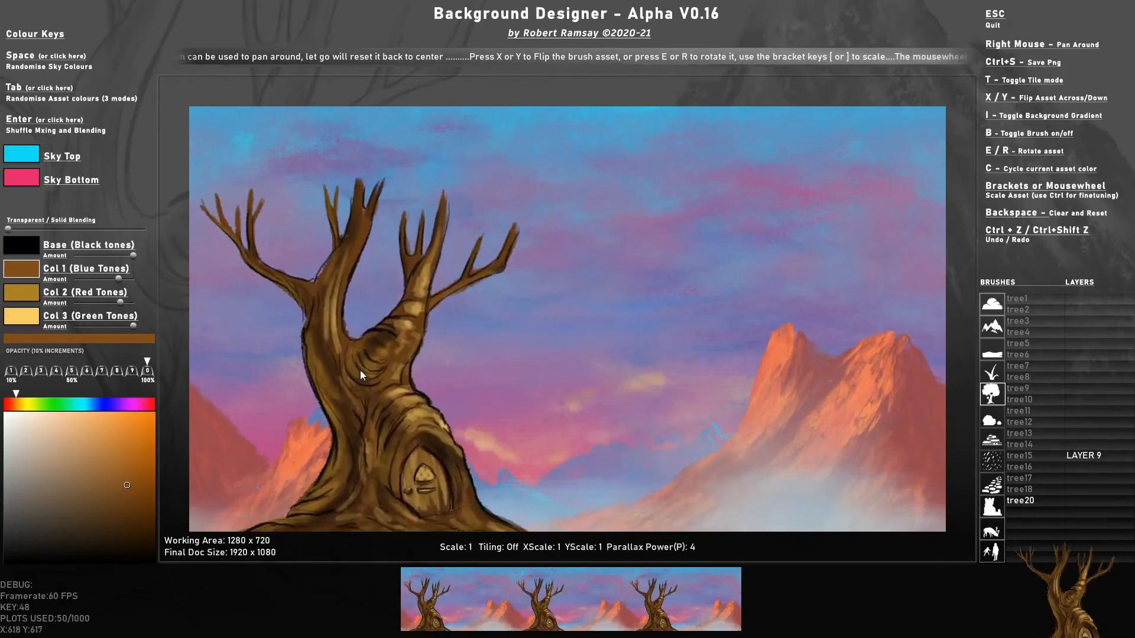
{"action": "left_click", "coordinate": [342, 388]}
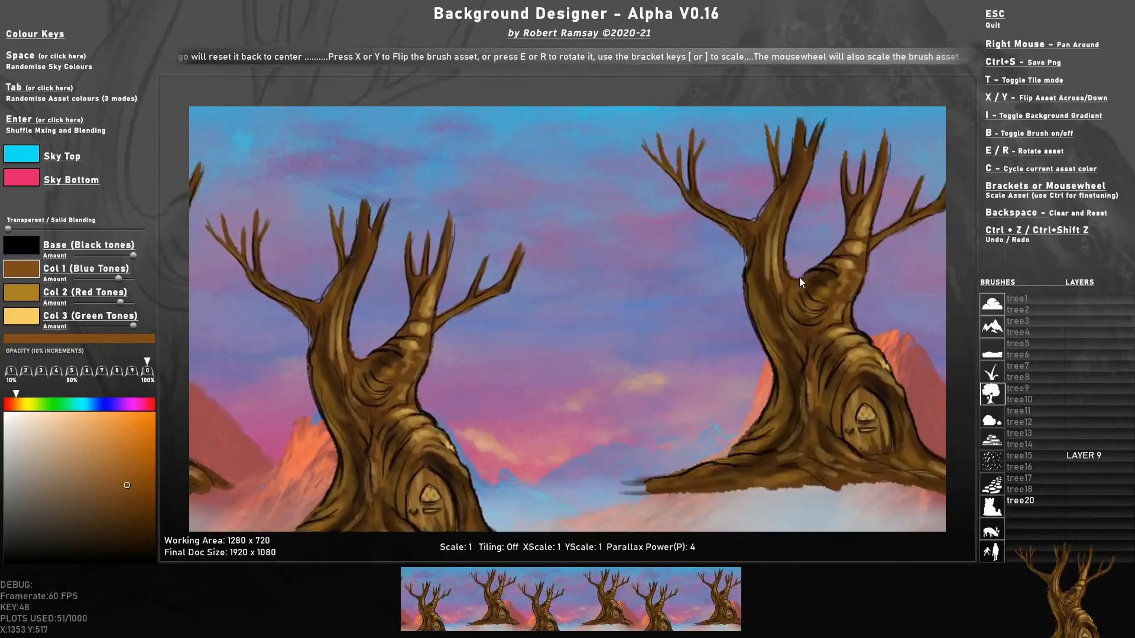
{"action": "key", "text": "ctrl+z"}
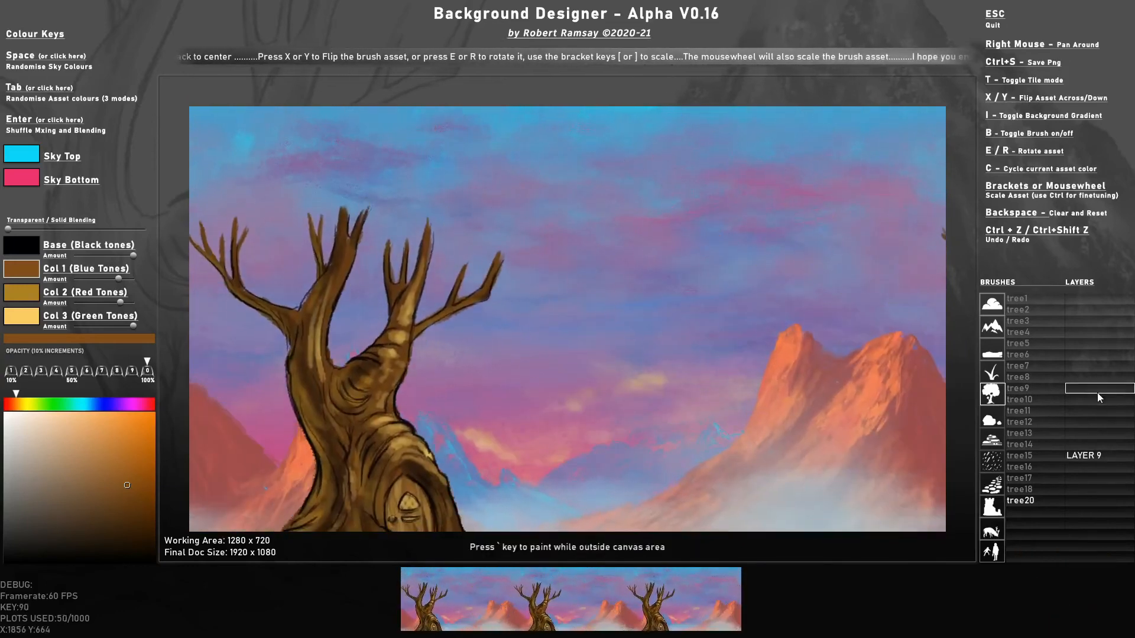
{"action": "left_click", "coordinate": [1090, 398]}
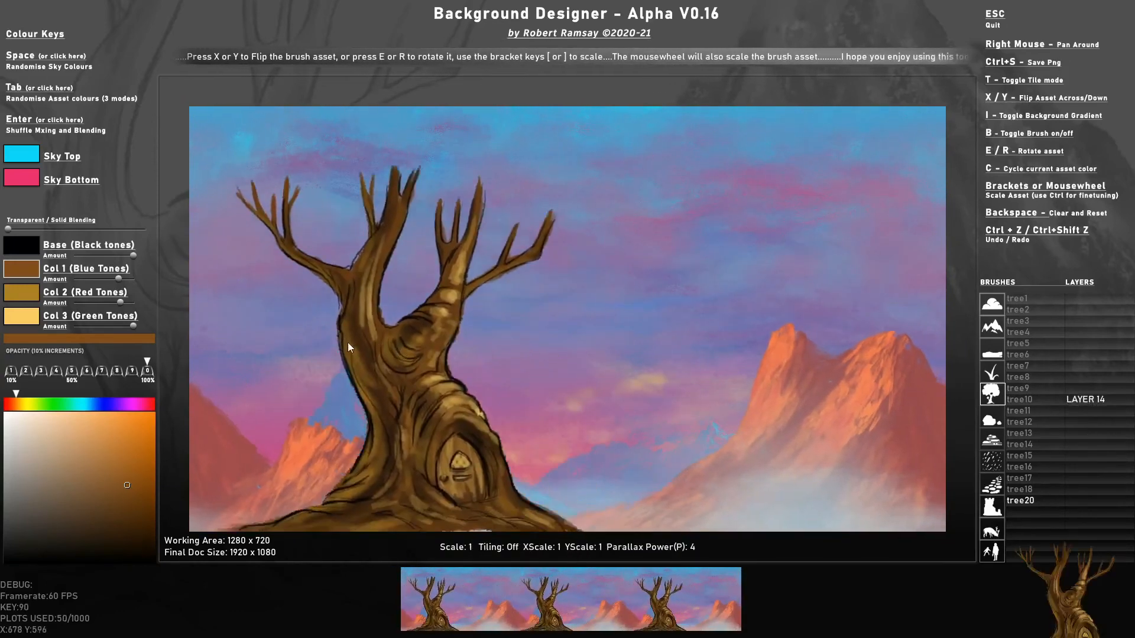
{"action": "left_click", "coordinate": [330, 378]}
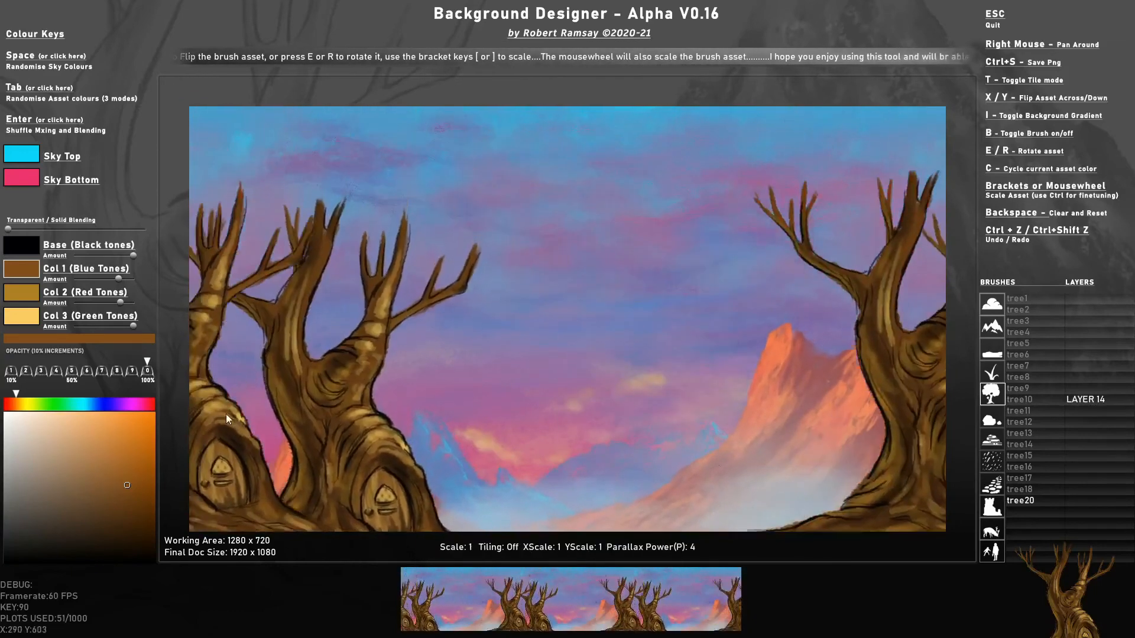
Switch to the tree15 foliage brush and randomise its asset colours to a green scheme
{"action": "scroll", "coordinate": [599, 340], "scroll_direction": "down", "scroll_amount": 2}
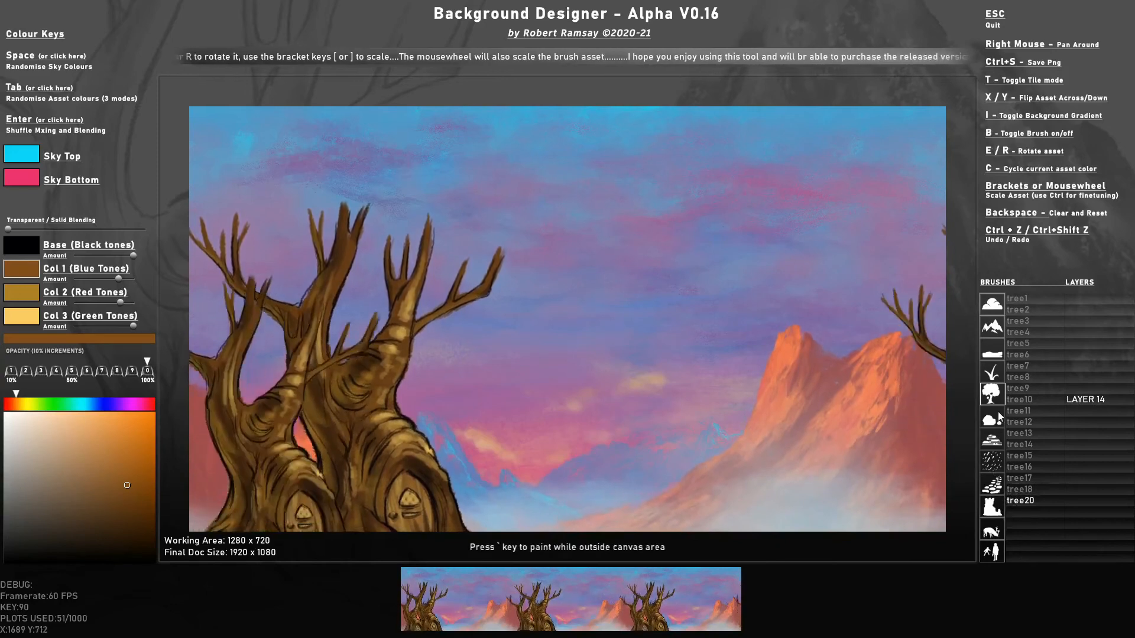
{"action": "left_click", "coordinate": [1027, 452]}
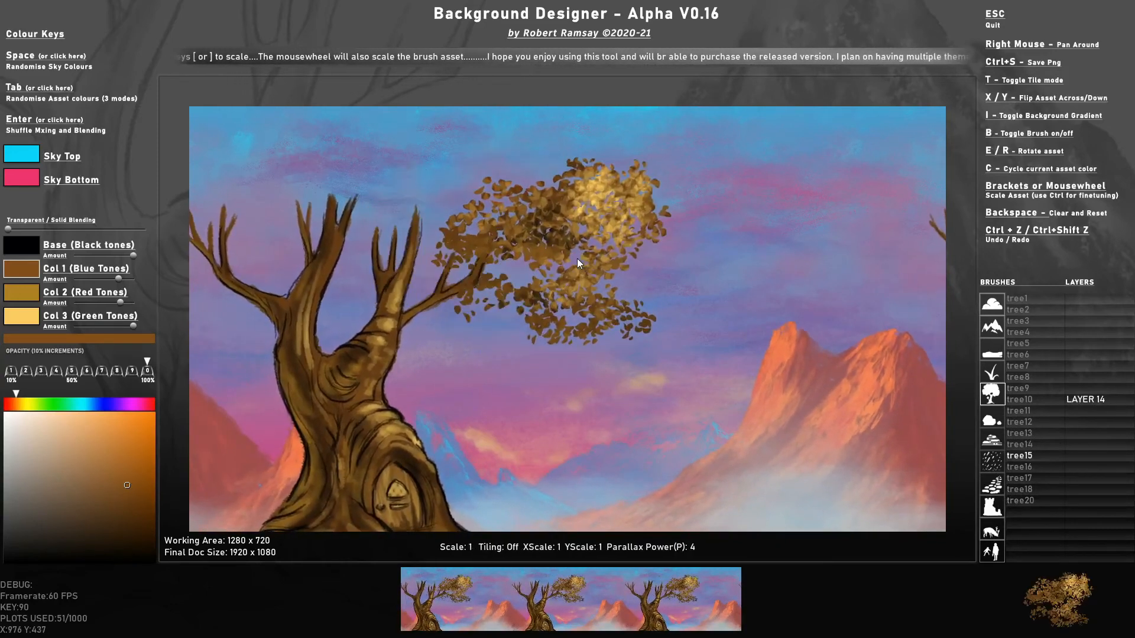
{"action": "key", "text": "Tab"}
{"action": "key", "text": "Tab"}
{"action": "key", "text": "Tab"}
{"action": "key", "text": "Tab"}
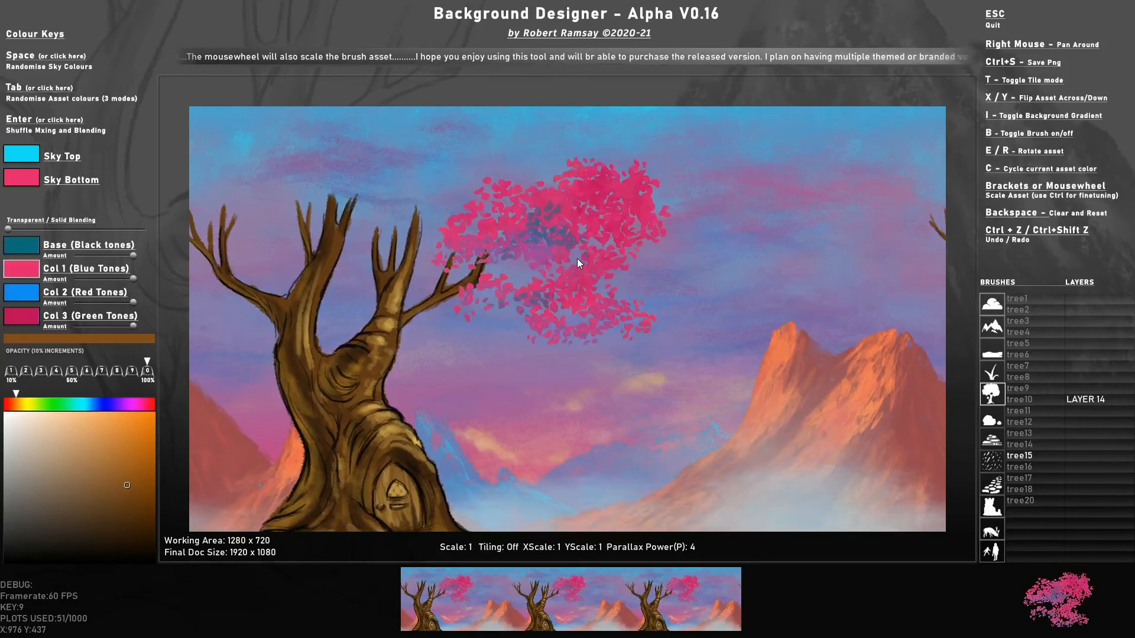
{"action": "key", "text": "Tab"}
{"action": "key", "text": "Tab"}
Scale the foliage to 1.15 for layer 11 and randomise its colours to purple leaves with red highlights
{"action": "scroll", "coordinate": [488, 229], "scroll_direction": "up", "scroll_amount": 3}
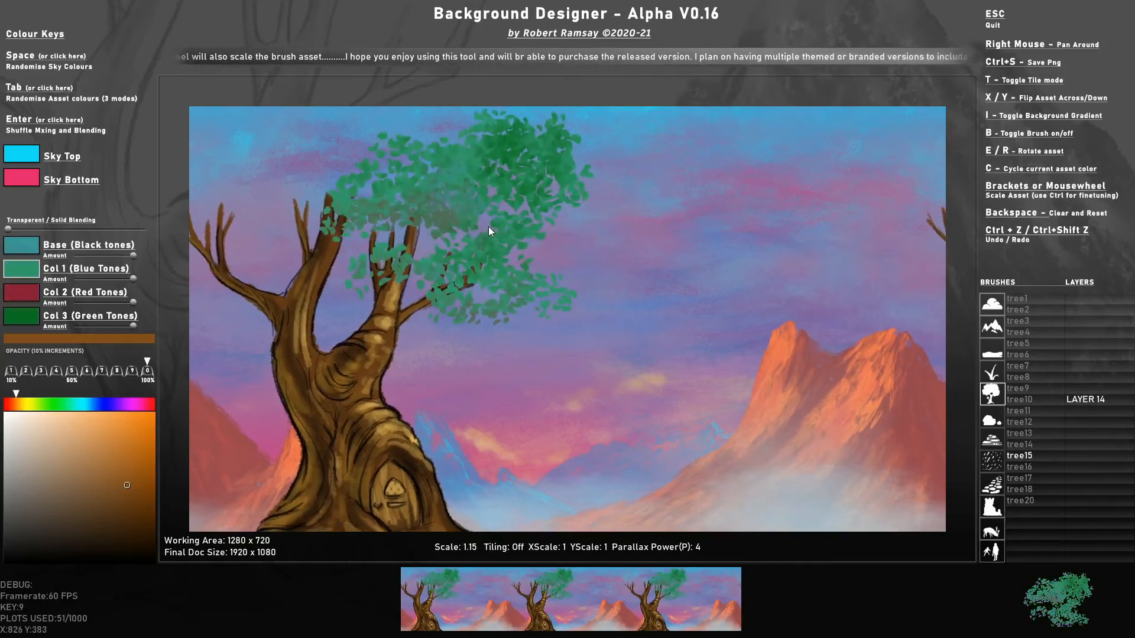
{"action": "scroll", "coordinate": [489, 227], "scroll_direction": "up", "scroll_amount": 3}
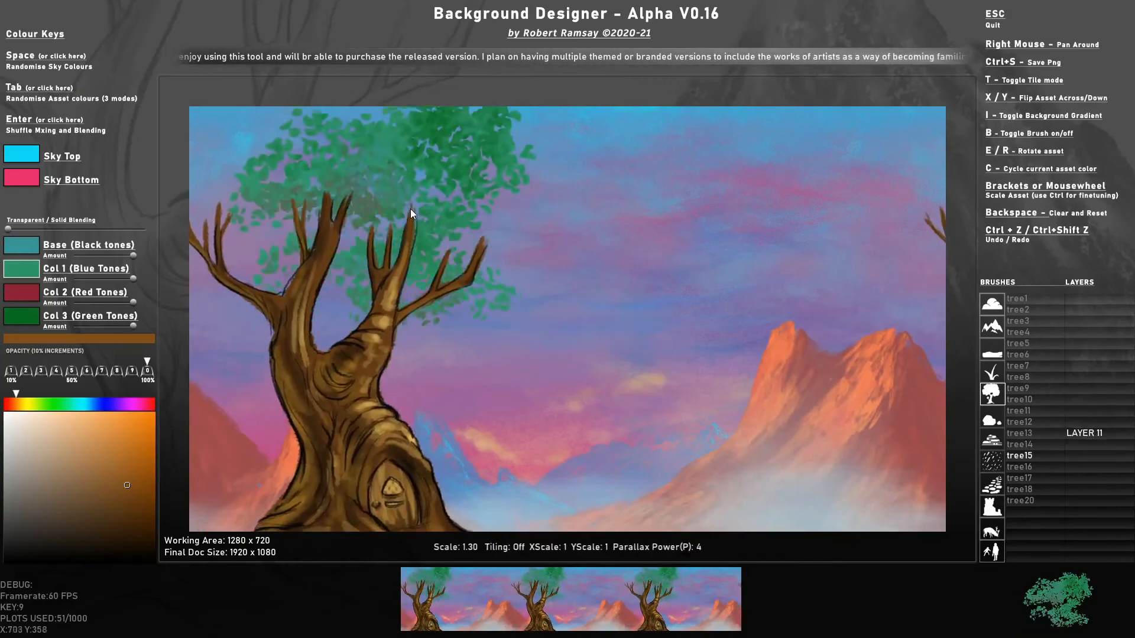
{"action": "scroll", "coordinate": [411, 210], "scroll_direction": "down", "scroll_amount": 3}
{"action": "key", "text": "Tab"}
{"action": "key", "text": "Tab"}
{"action": "key", "text": "Tab"}
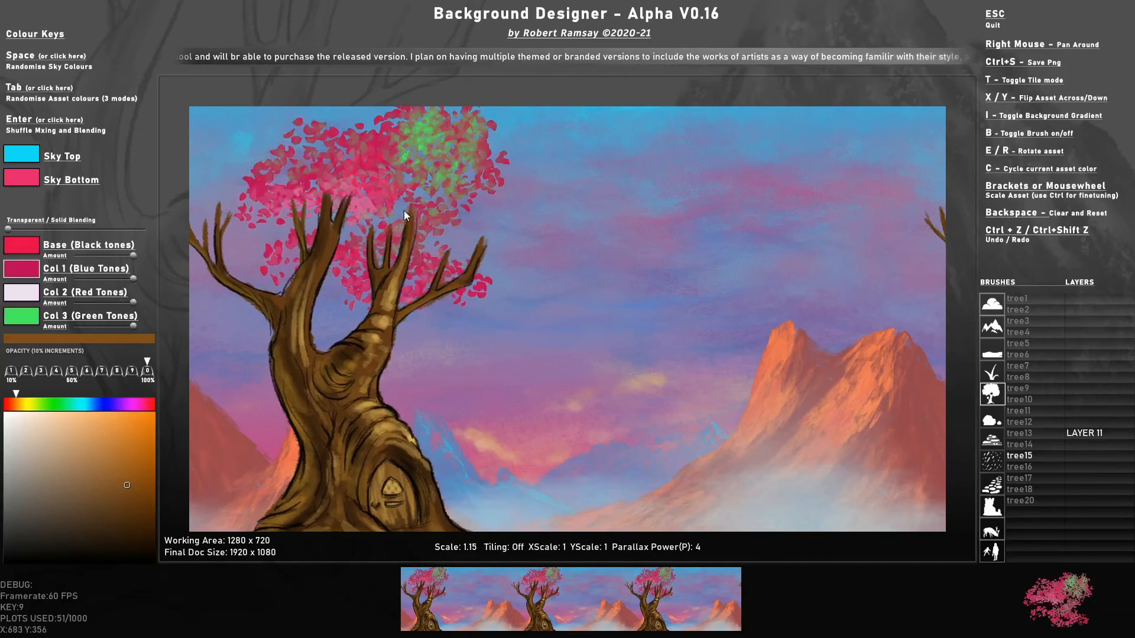
{"action": "key", "text": "Tab"}
{"action": "key", "text": "Tab"}
{"action": "key", "text": "Tab"}
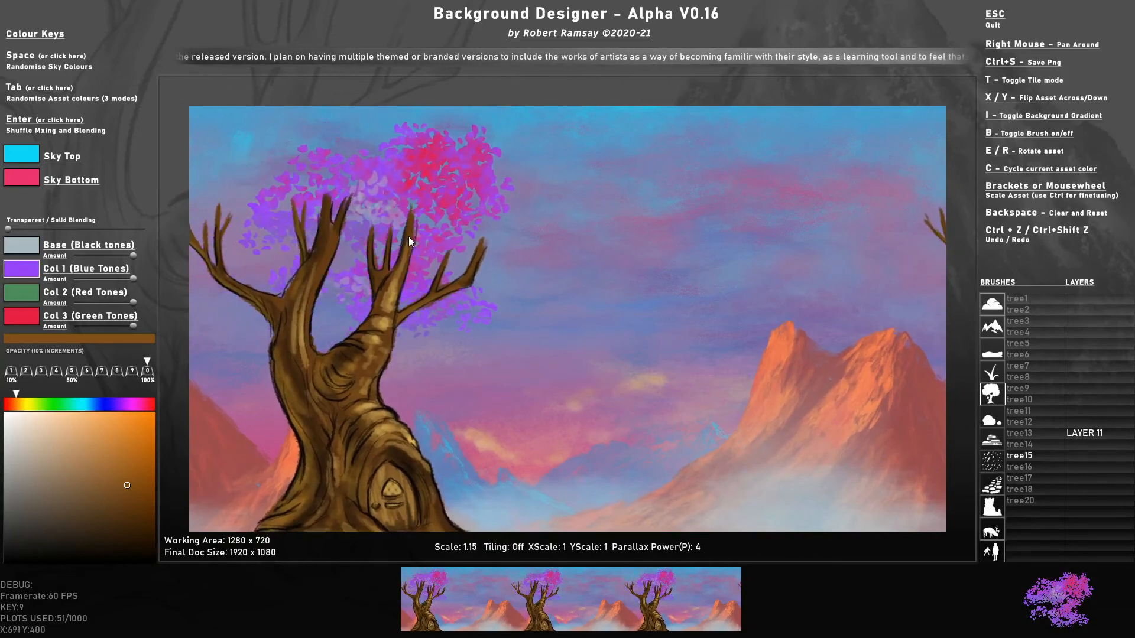
Stamp the tree15 foliage three times behind the bare branches on layer 11, varying it with a horizontal flip and a rotation
{"action": "left_click", "coordinate": [409, 236]}
{"action": "key", "text": "x"}
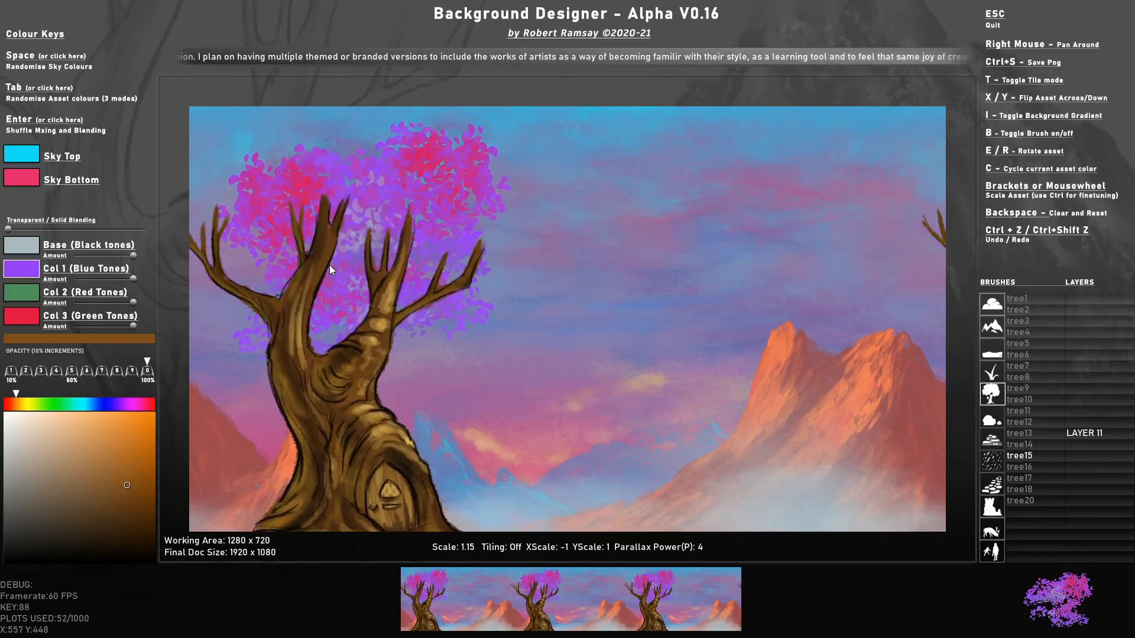
{"action": "left_click", "coordinate": [329, 264]}
{"action": "key", "text": "e"}
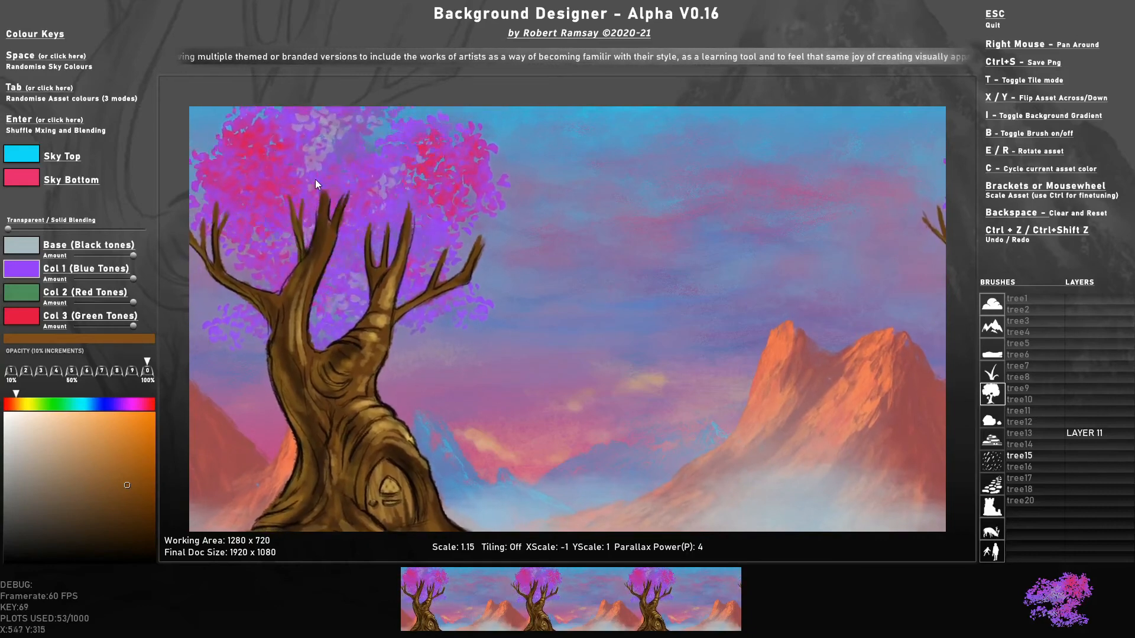
{"action": "left_click", "coordinate": [331, 171]}
Stamp the tree16 foliage across the crown, once on layer 11 and twice on layer 12
{"action": "left_click", "coordinate": [1029, 466]}
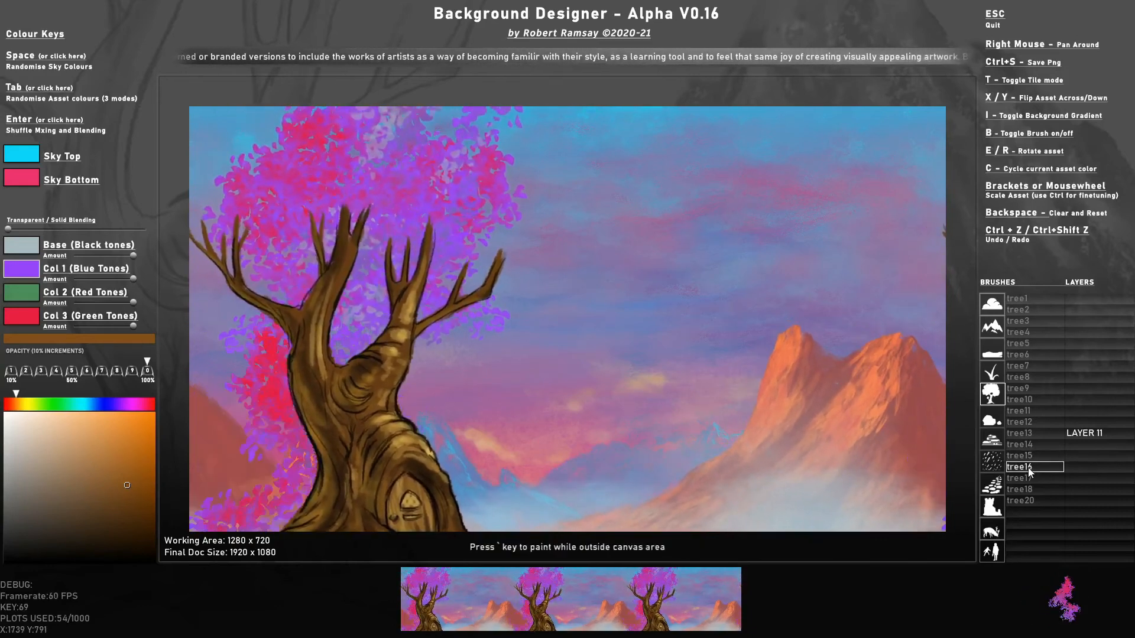
{"action": "left_click", "coordinate": [343, 244]}
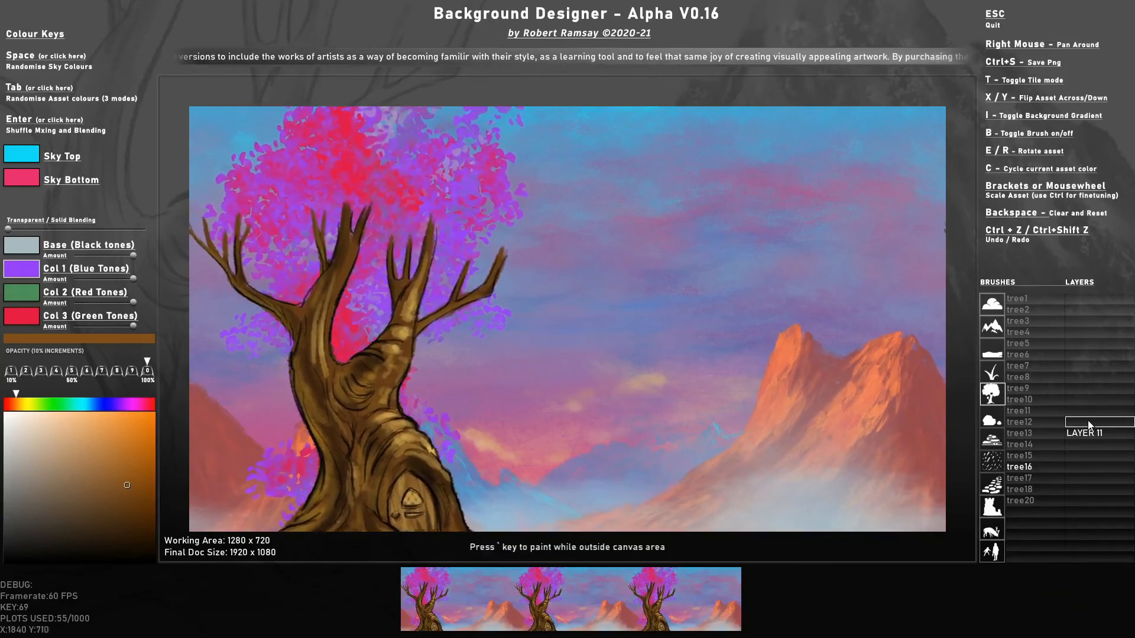
{"action": "left_click", "coordinate": [262, 226]}
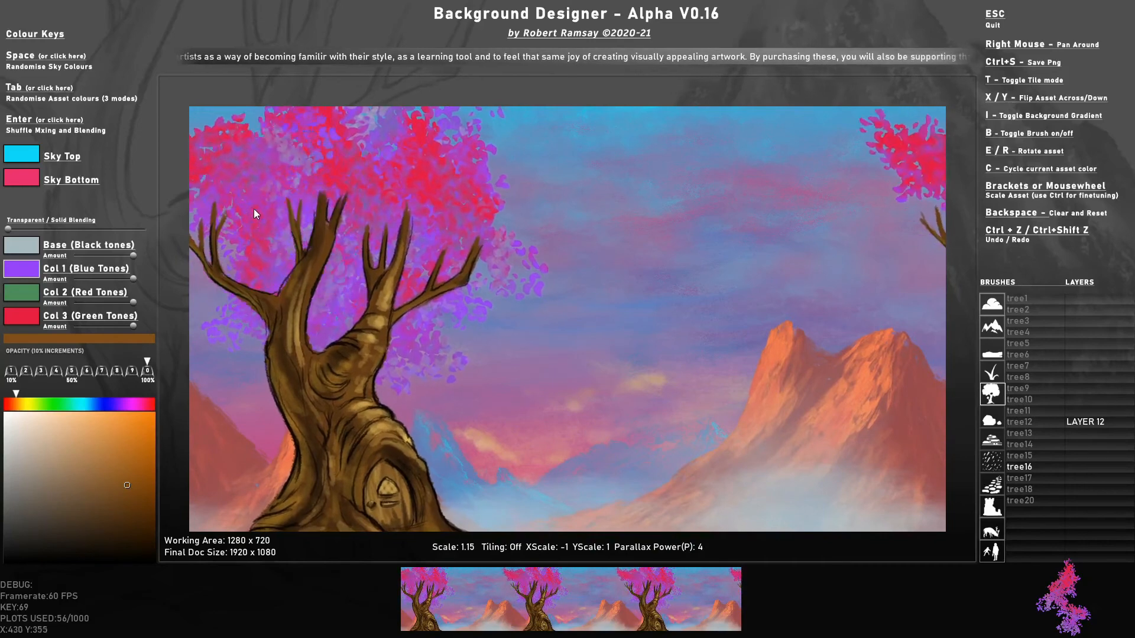
{"action": "left_click", "coordinate": [269, 201]}
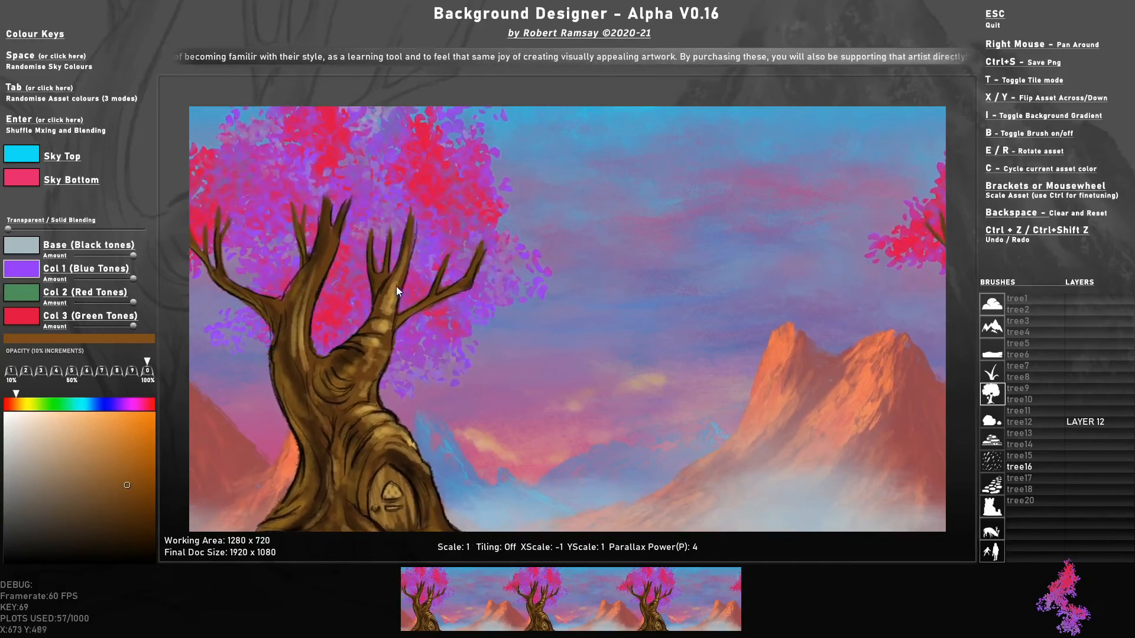
Add two more tree16 foliage stamps at scale 1 behind the branches on layer 12, one rotated and one also flipped vertically
{"action": "key", "text": "r"}
{"action": "left_click", "coordinate": [314, 296]}
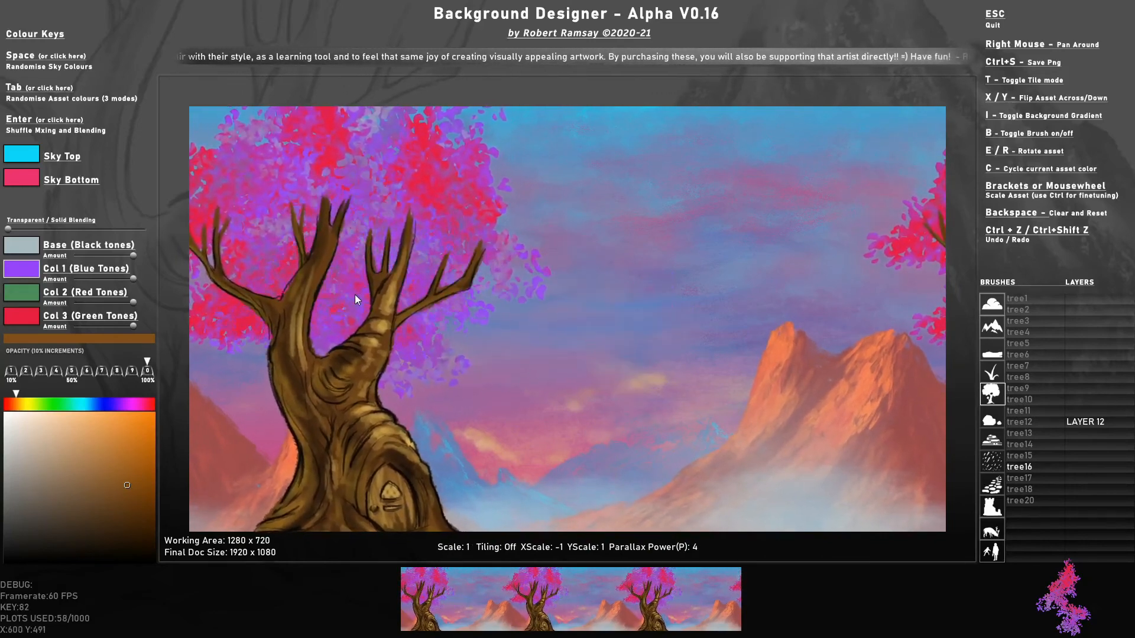
{"action": "key", "text": "y"}
{"action": "left_click", "coordinate": [324, 316]}
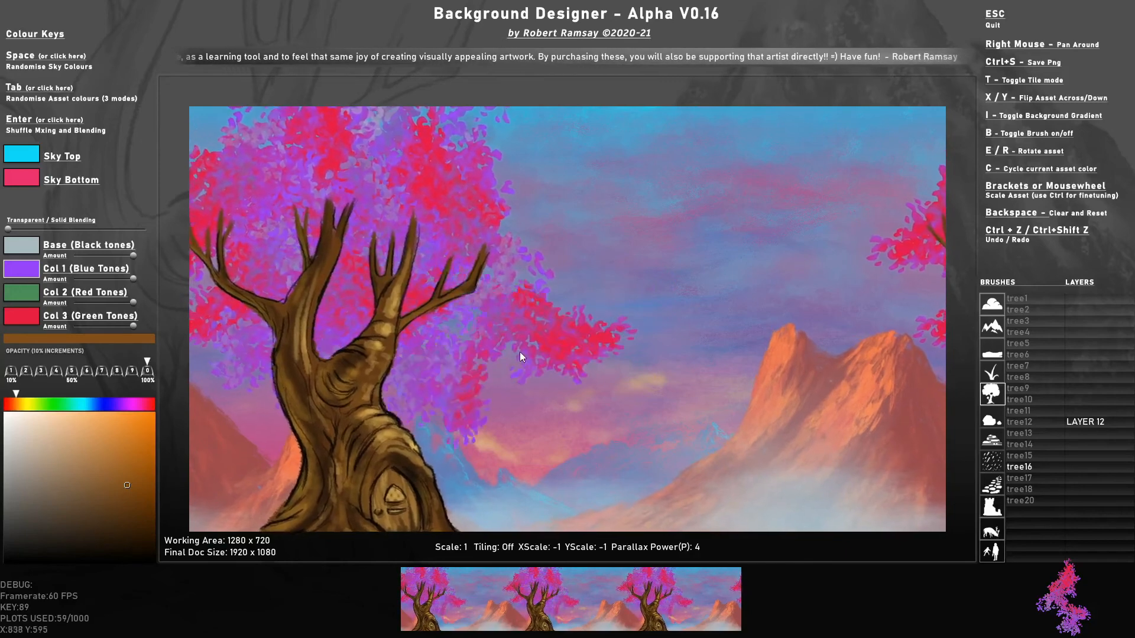
Randomise the foliage colours to blue and crimson and stamp it over the crown, twice on layer 12 and once on layer 13
{"action": "key", "text": "Tab"}
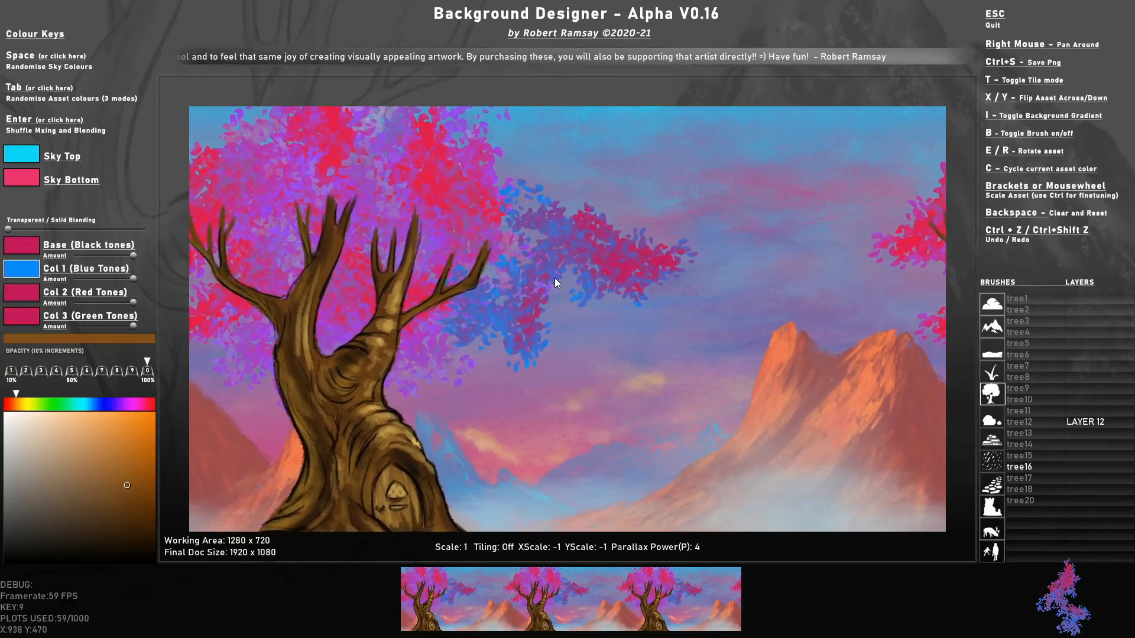
{"action": "left_click", "coordinate": [370, 282]}
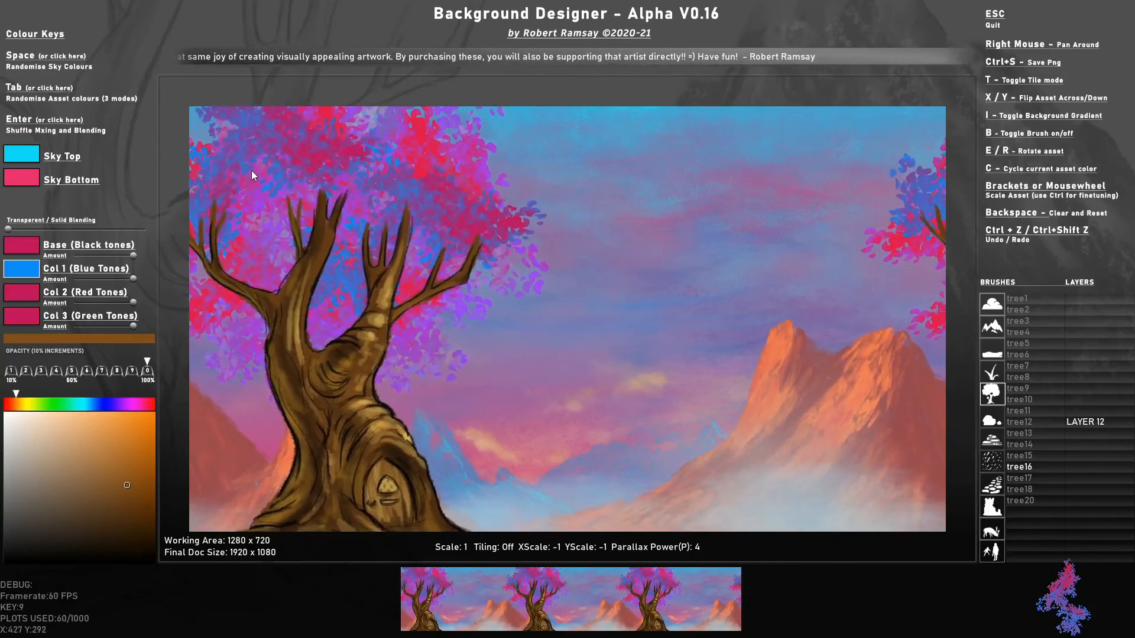
{"action": "left_click", "coordinate": [253, 173]}
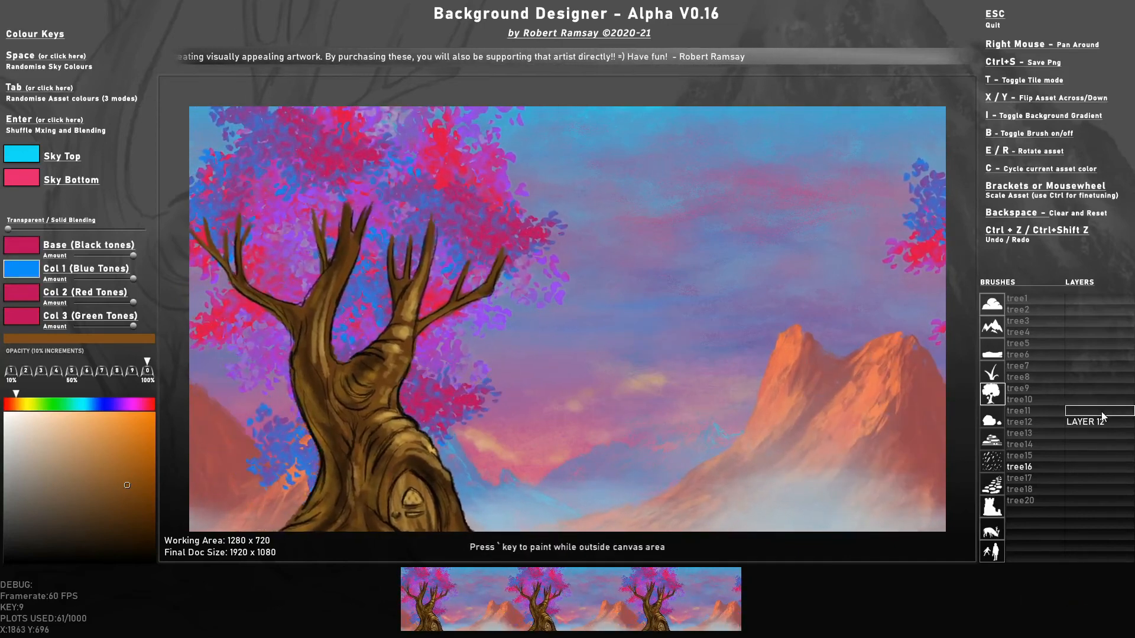
{"action": "left_click", "coordinate": [305, 272]}
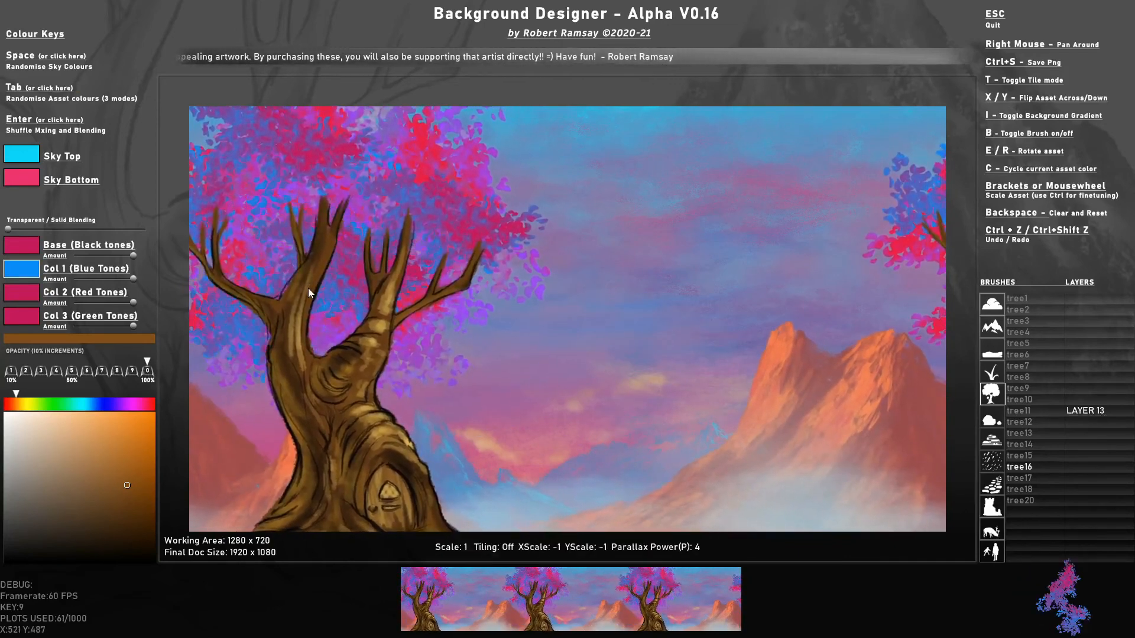
Randomise the foliage colours to pink and crimson and stamp it near the tree's right-hand branches on layer 13
{"action": "key", "text": "Tab"}
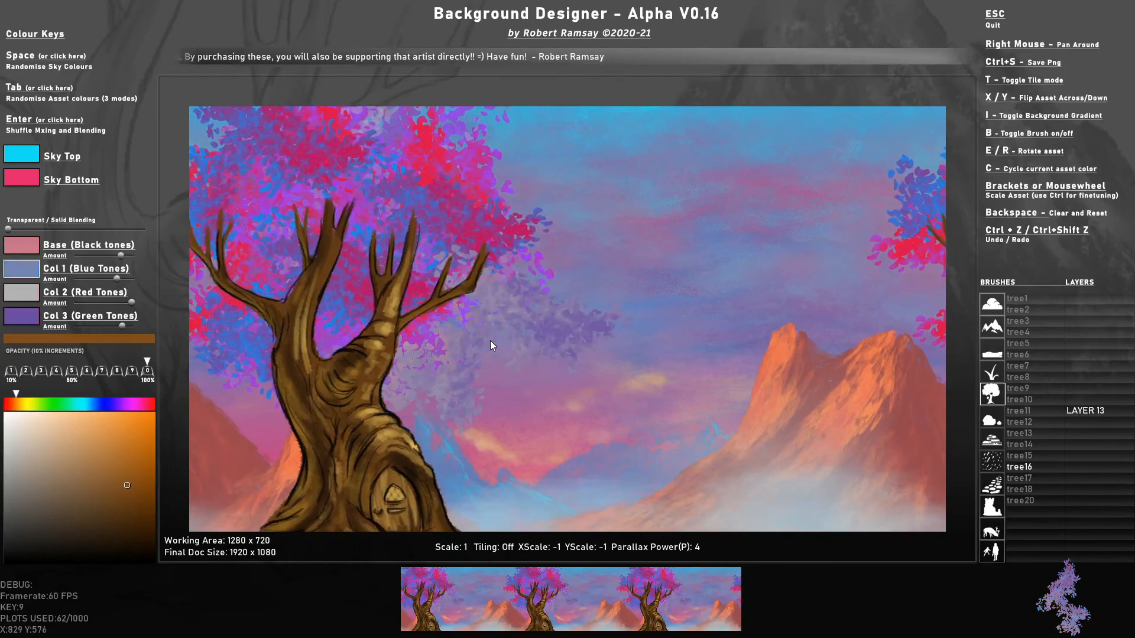
{"action": "key", "text": "Tab"}
{"action": "key", "text": "Tab"}
{"action": "key", "text": "Tab"}
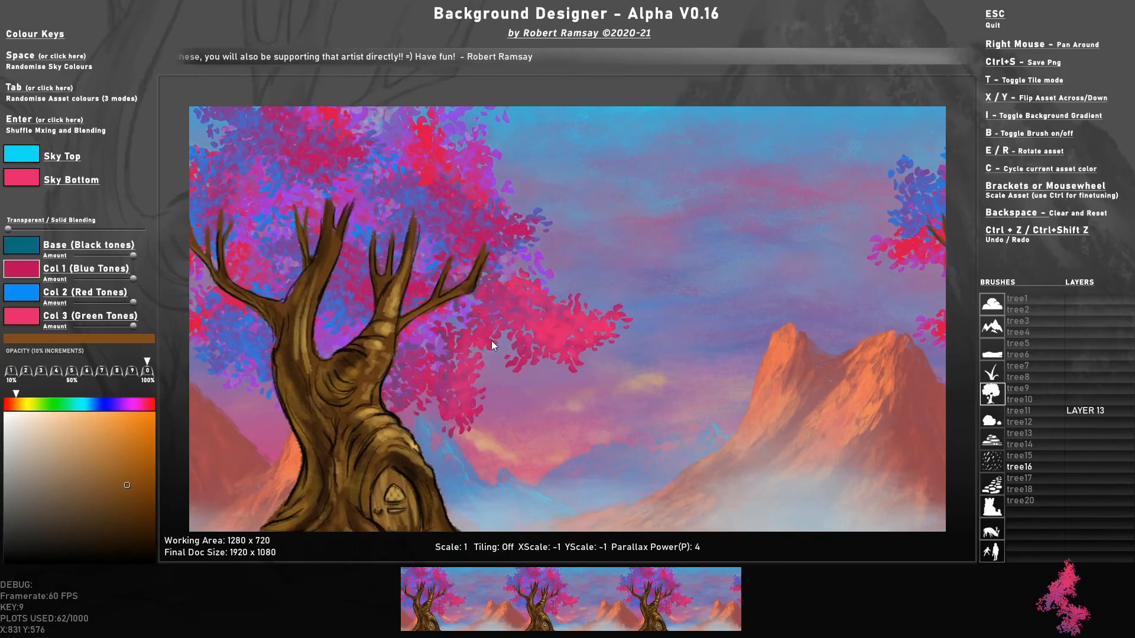
{"action": "left_click", "coordinate": [406, 325]}
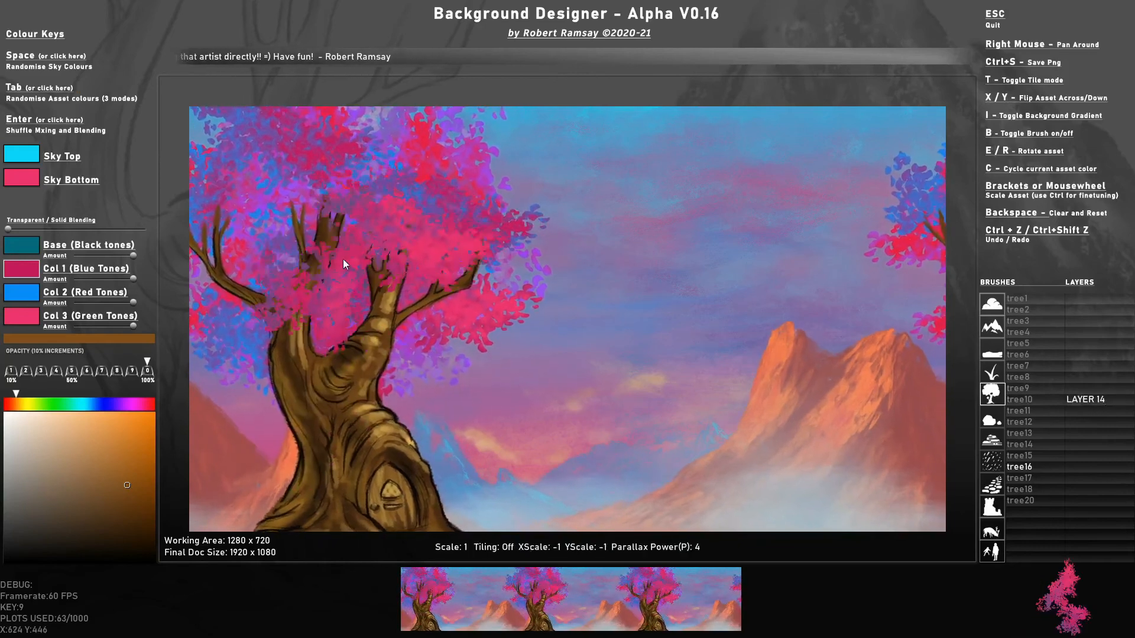
Stamp the pink foliage over the left and right branches on layer 14, rotating it between the two stamps
{"action": "left_click", "coordinate": [272, 216]}
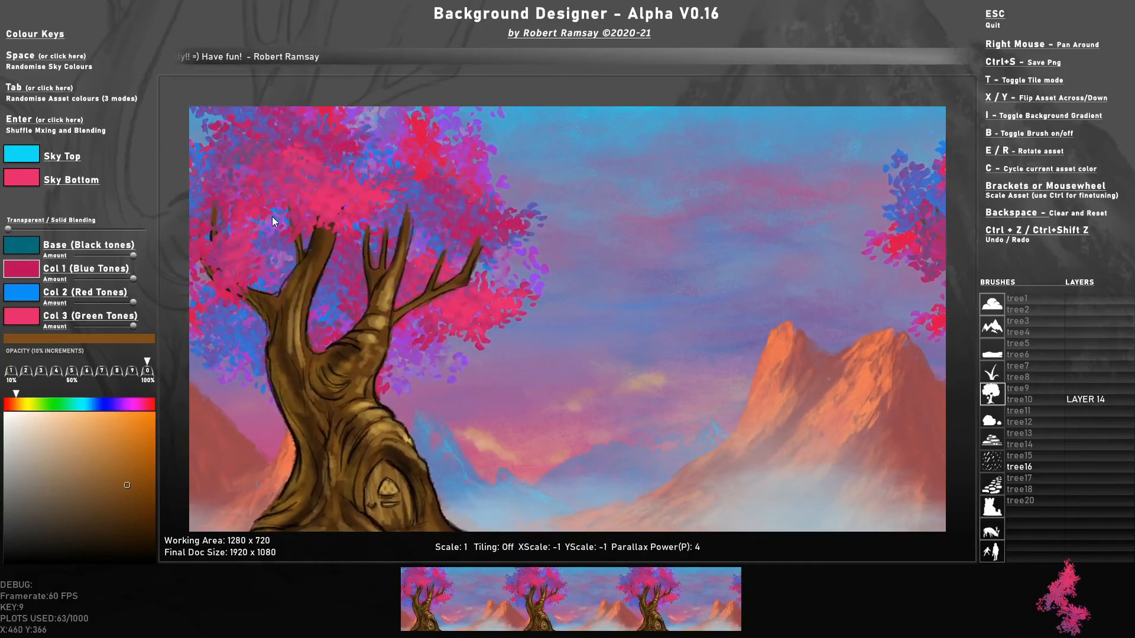
{"action": "key", "text": "r"}
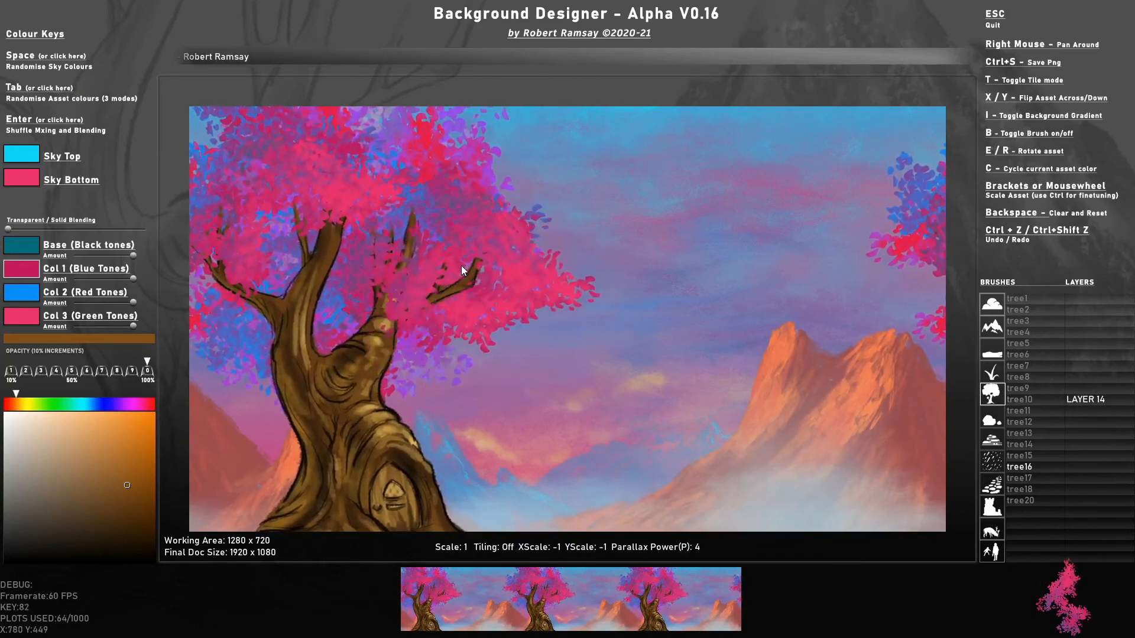
{"action": "left_click", "coordinate": [425, 281]}
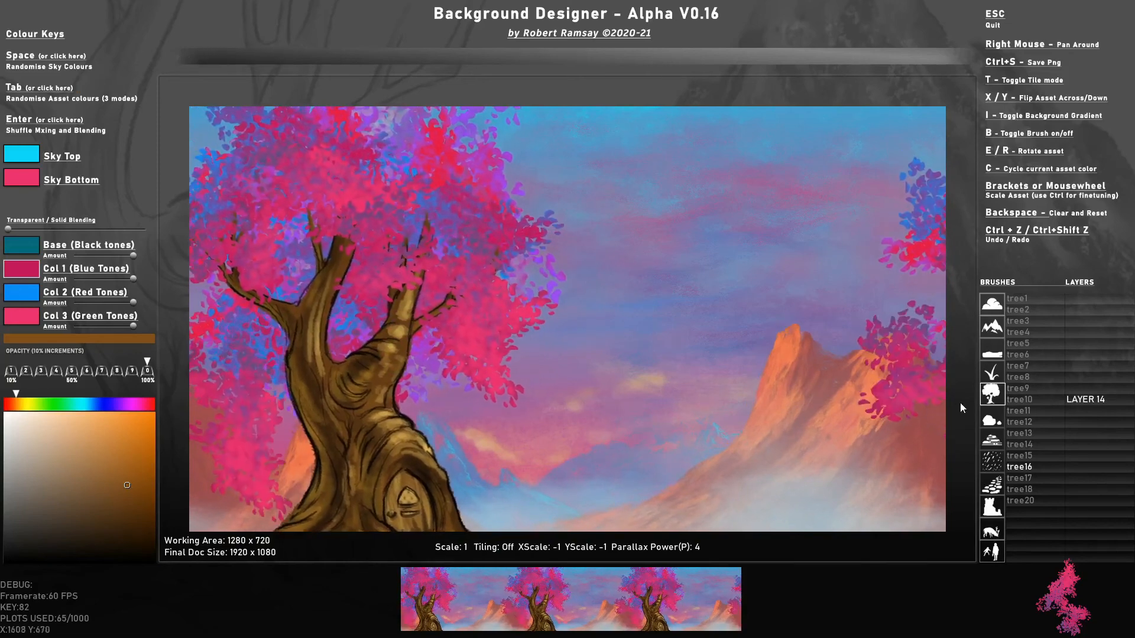
Stamp the tree18 foliage at scale 1.15 over the upper right of the tree's crown on layer 15
{"action": "left_click", "coordinate": [1087, 389]}
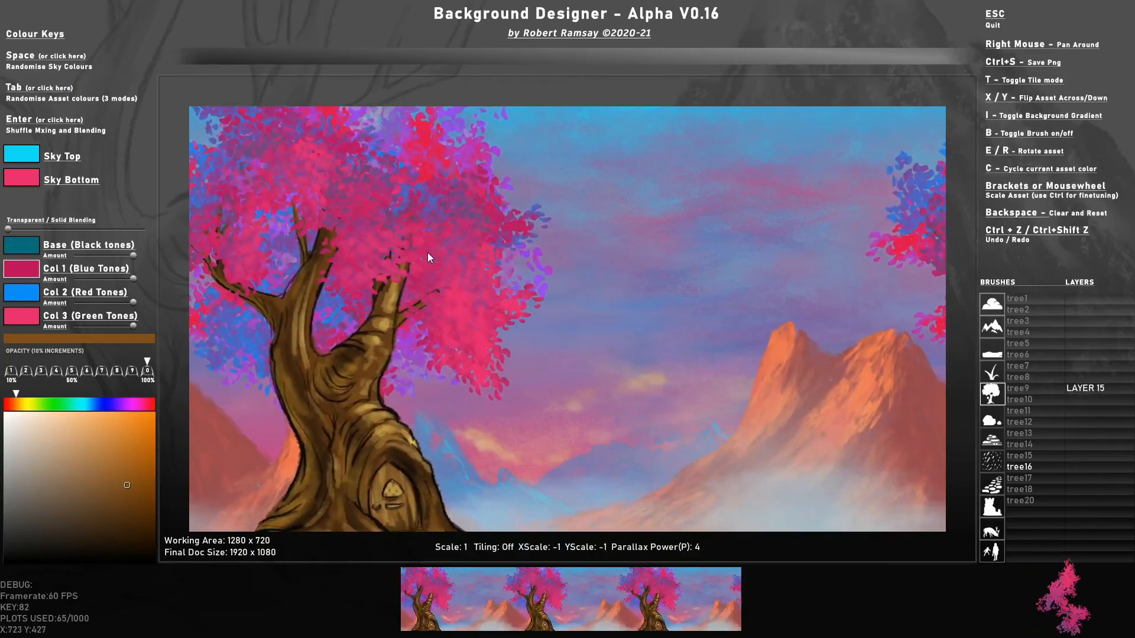
{"action": "key", "text": "e"}
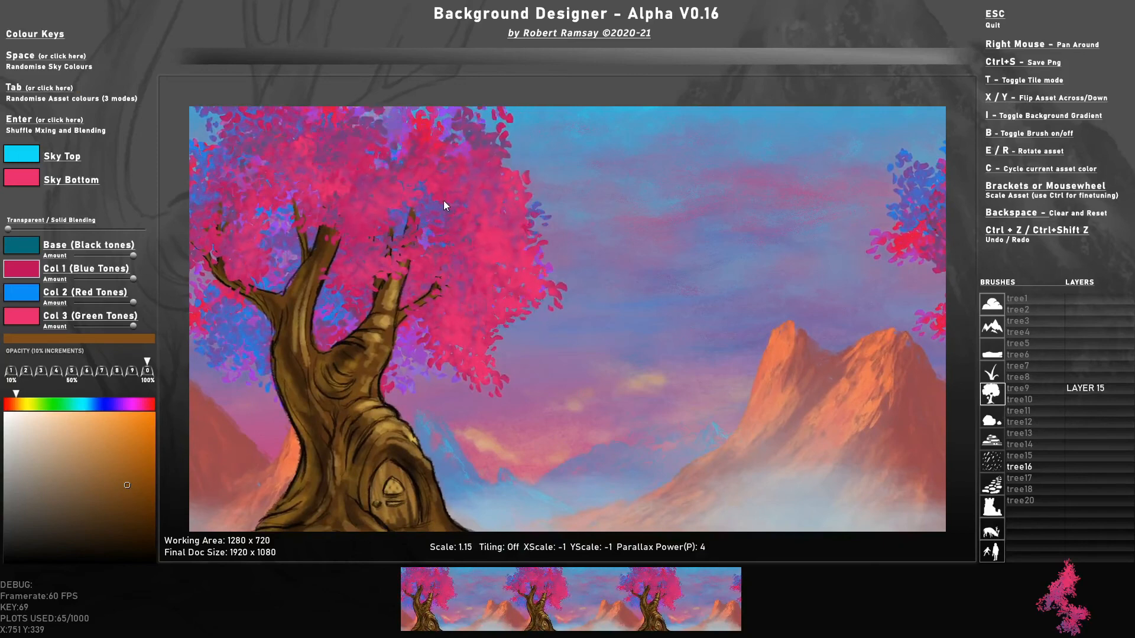
{"action": "left_click", "coordinate": [1021, 489]}
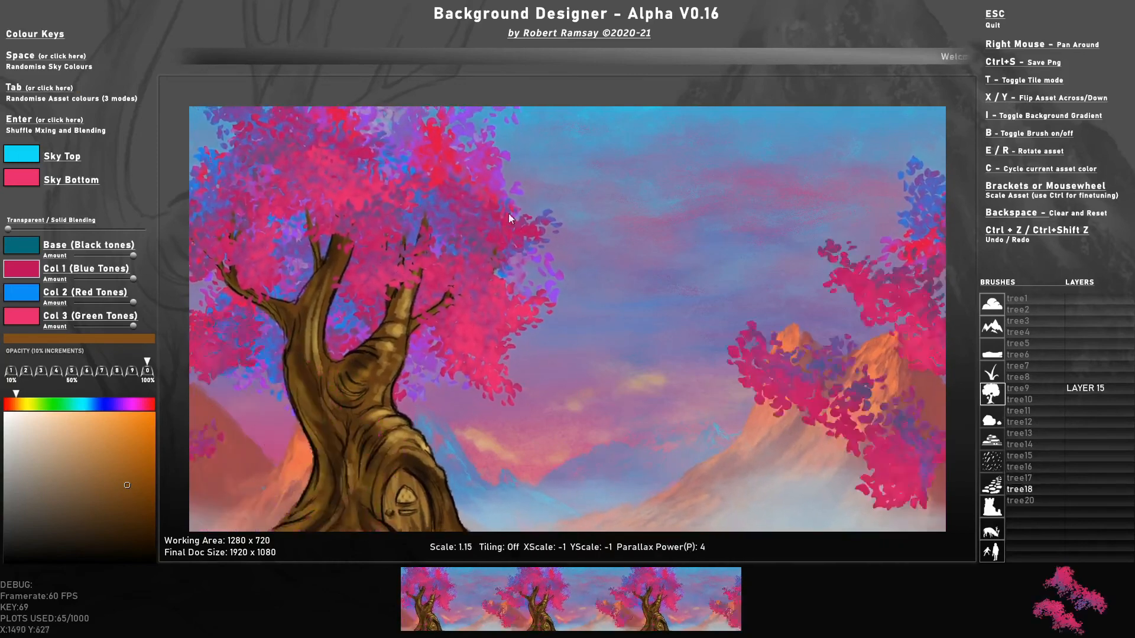
{"action": "left_click", "coordinate": [463, 169]}
Rotate the tree18 foliage and stamp it at scale 0.95 over the left side of the crown on layer 15
{"action": "key", "text": "r"}
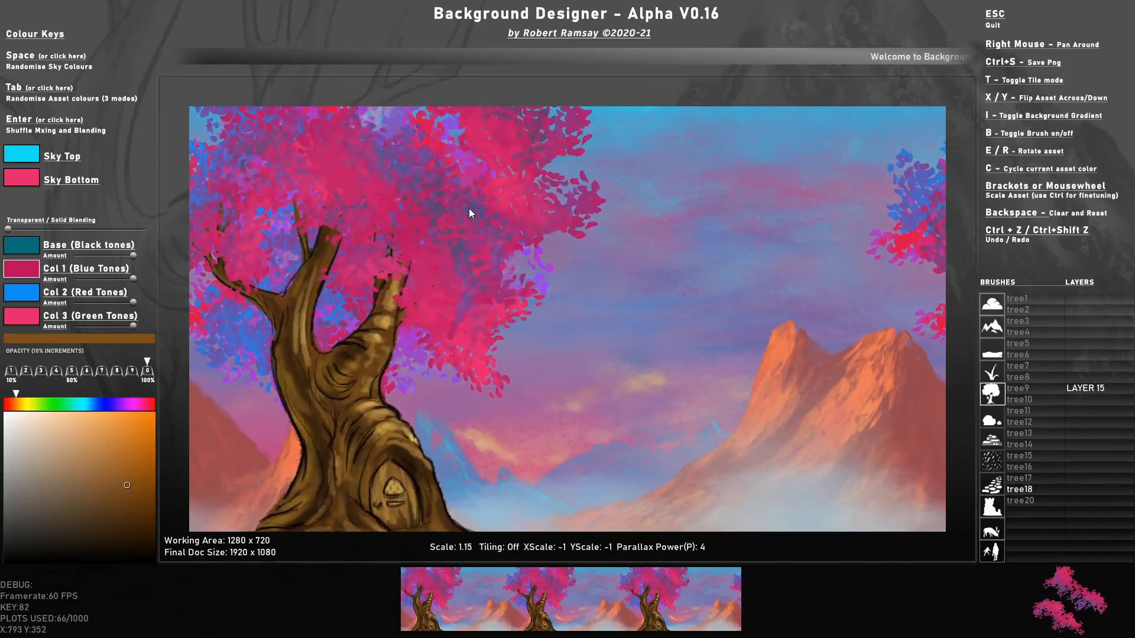
{"action": "key", "text": "x"}
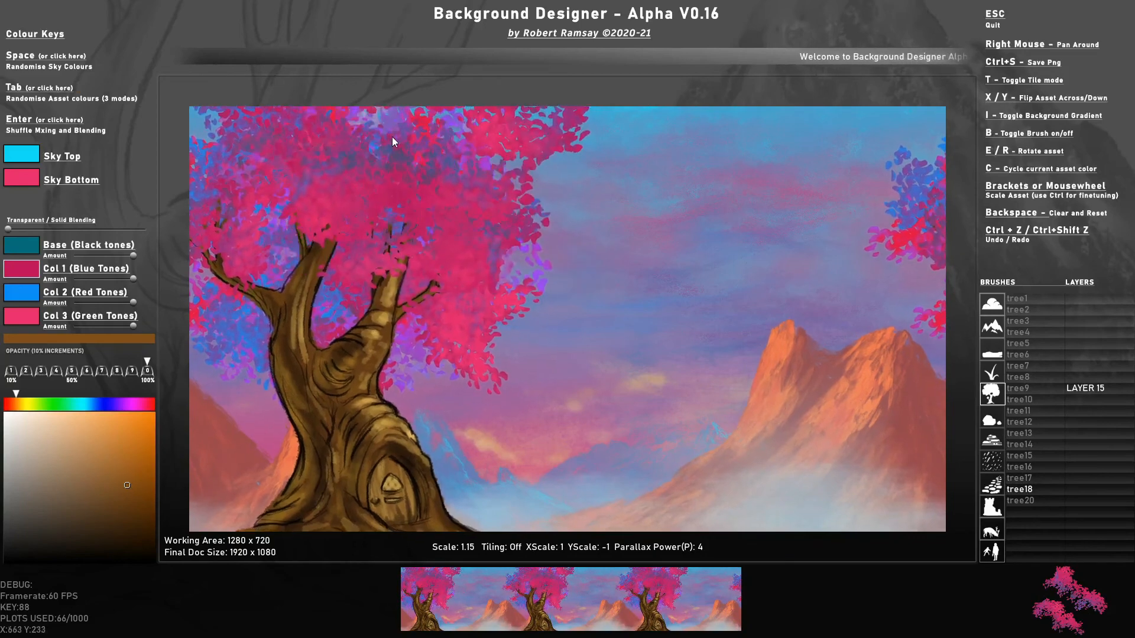
{"action": "key", "text": "y"}
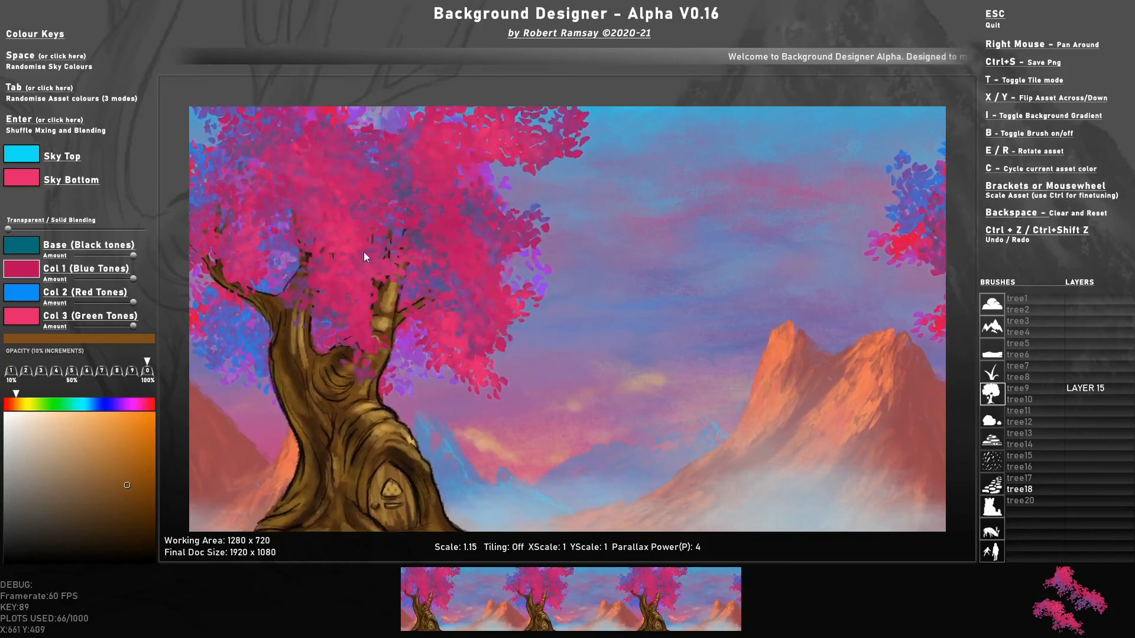
{"action": "key", "text": "e"}
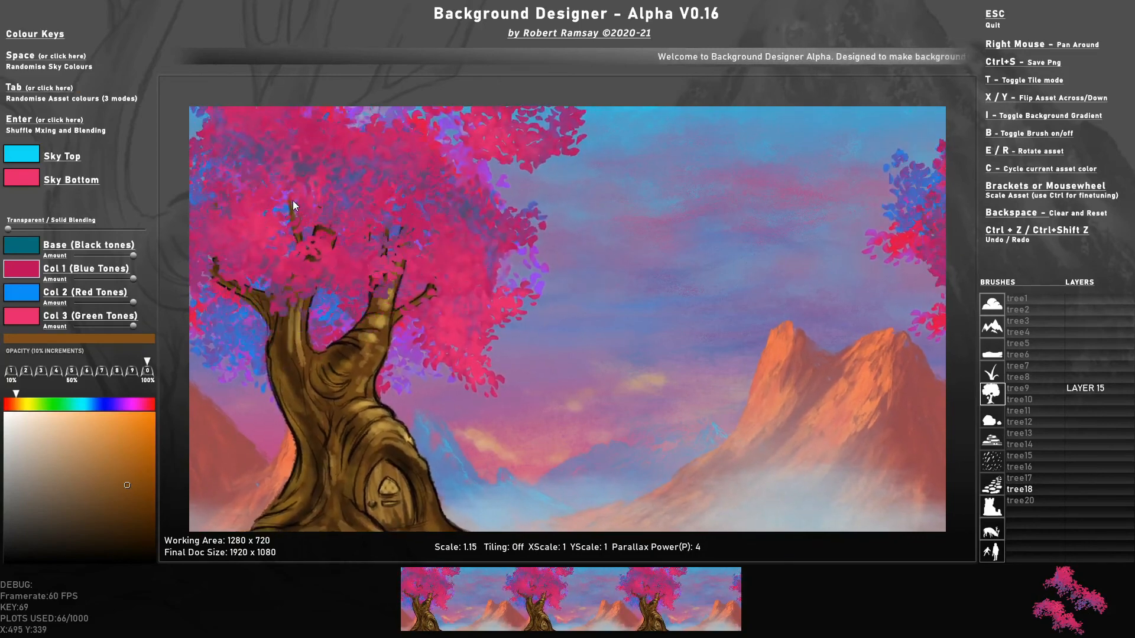
{"action": "key", "text": "y"}
{"action": "scroll", "coordinate": [290, 208], "scroll_direction": "down", "scroll_amount": 4}
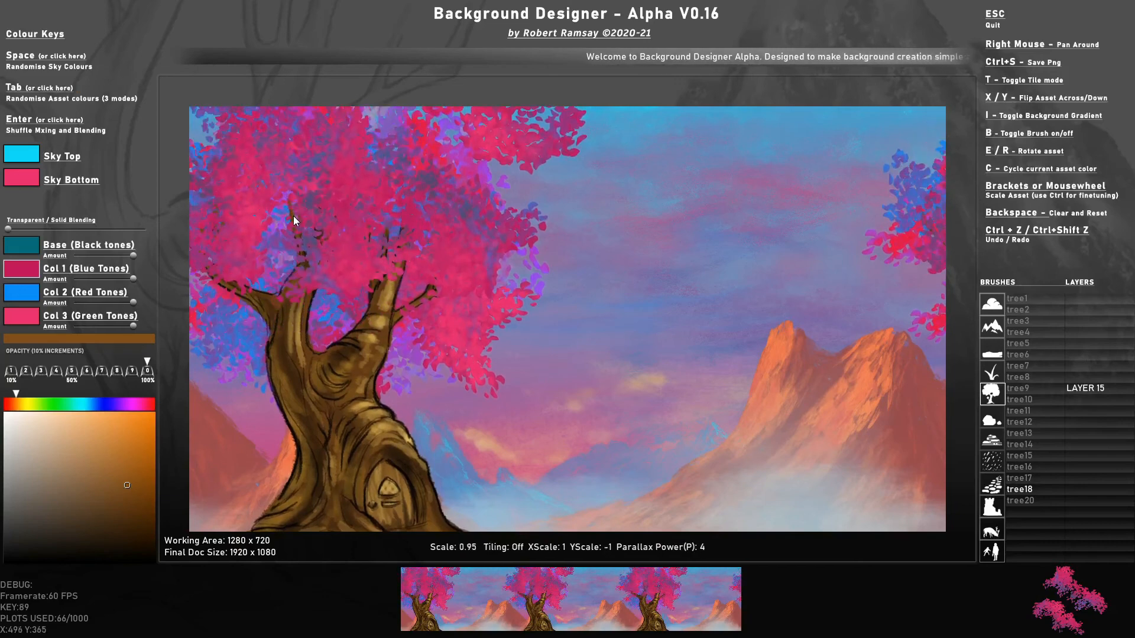
{"action": "key", "text": "x"}
{"action": "left_click", "coordinate": [289, 215]}
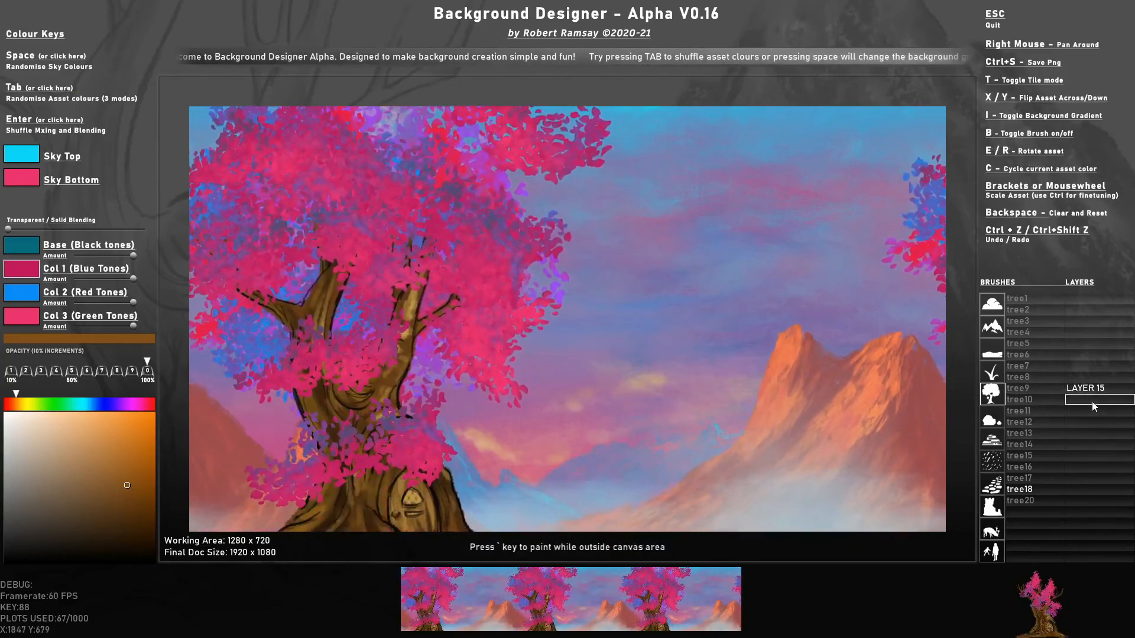
Stamp the tree17 foliage at scale 0.95, flipped both horizontally and vertically, over the top of the crown on layer 16
{"action": "left_click", "coordinate": [1092, 375]}
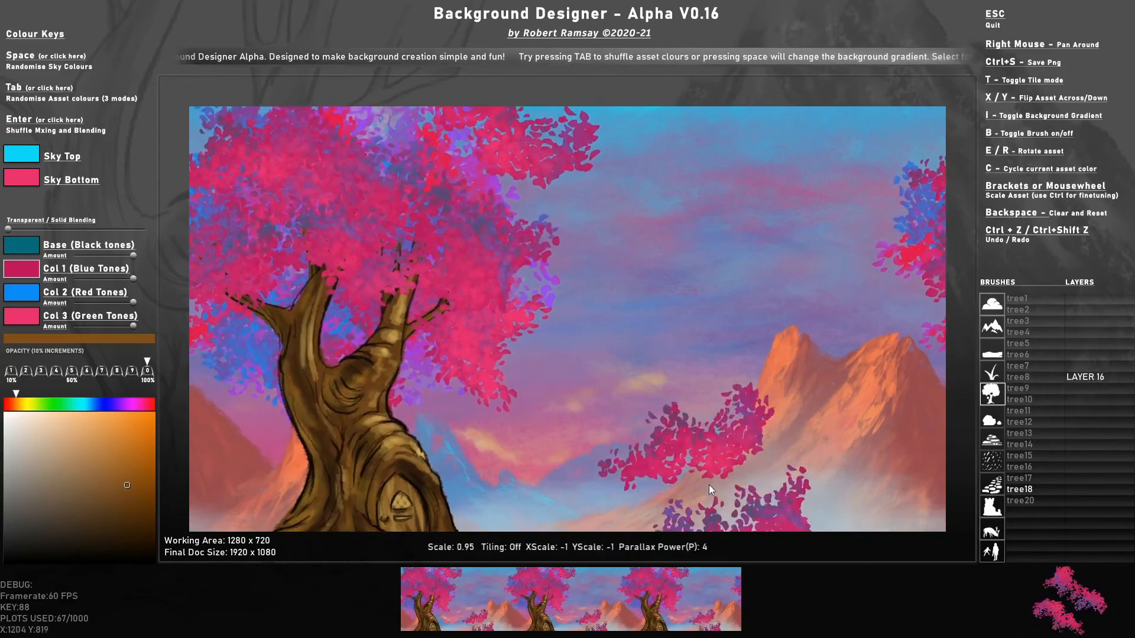
{"action": "left_click", "coordinate": [1028, 489]}
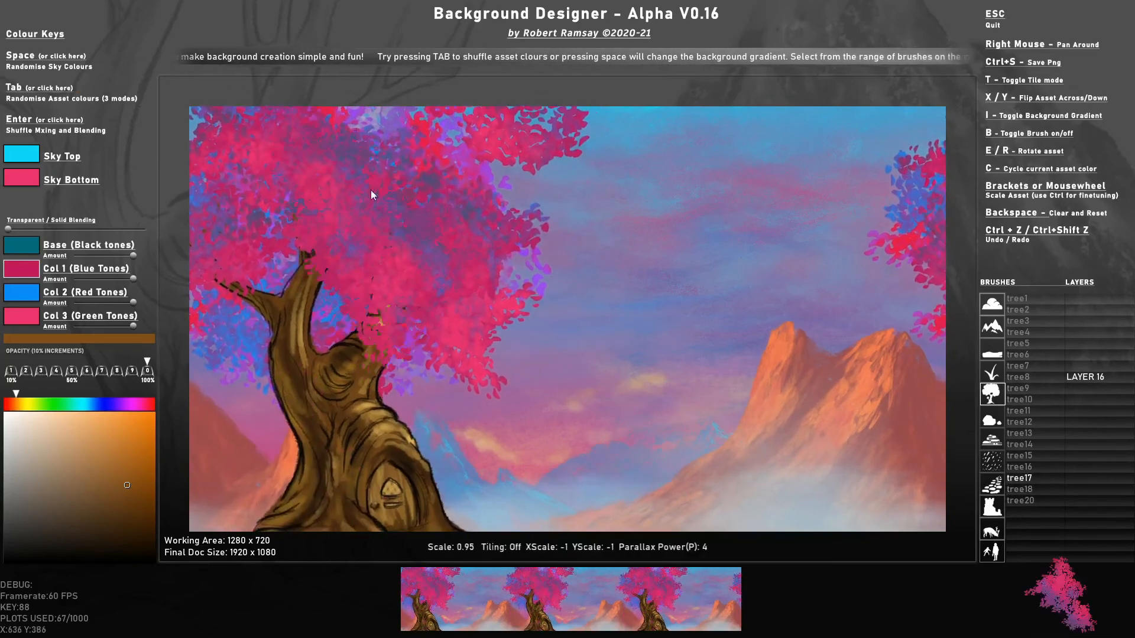
{"action": "key", "text": "y"}
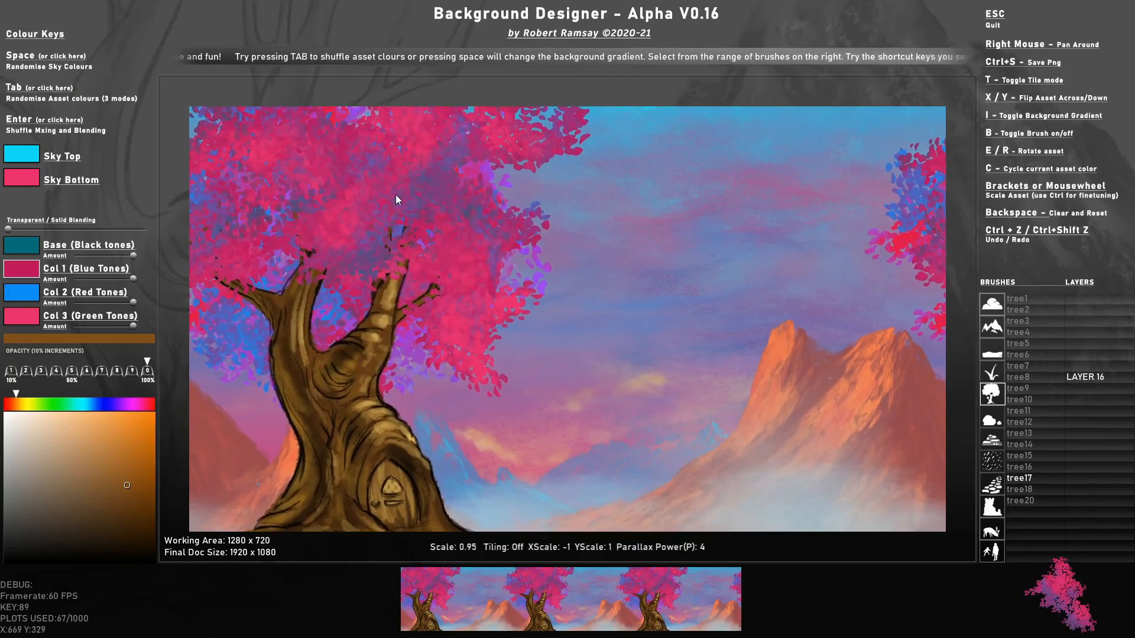
{"action": "key", "text": "x"}
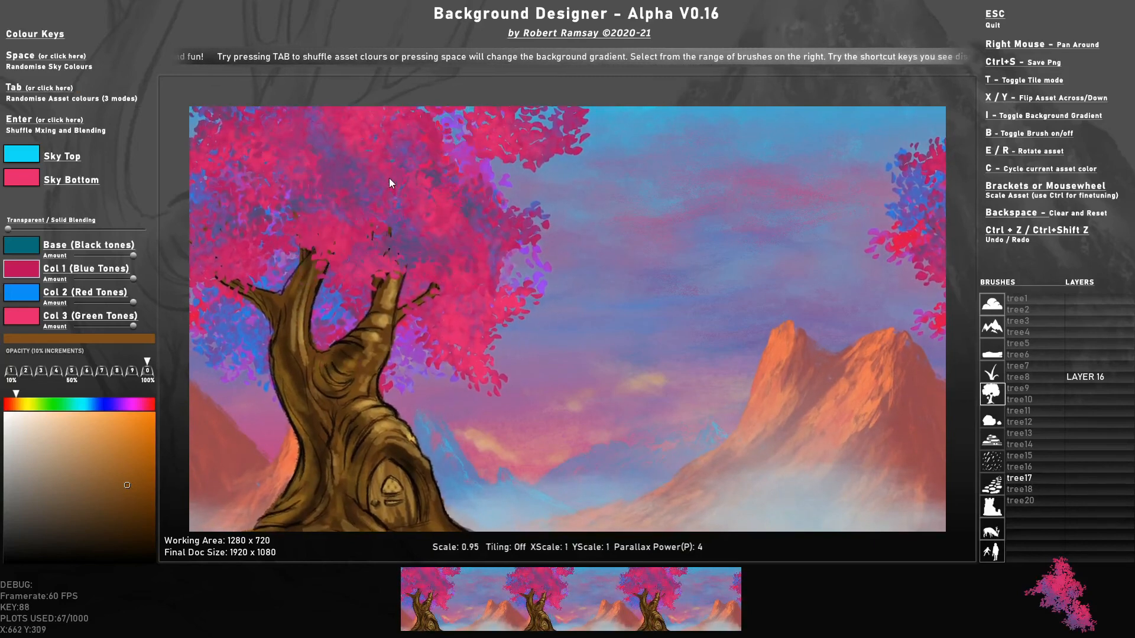
{"action": "left_click", "coordinate": [385, 125]}
Set the parallax power to 0 and choose the grass3 brush on layer 23 at scale 0.55
{"action": "scroll", "coordinate": [373, 346], "scroll_direction": "down", "scroll_amount": 5}
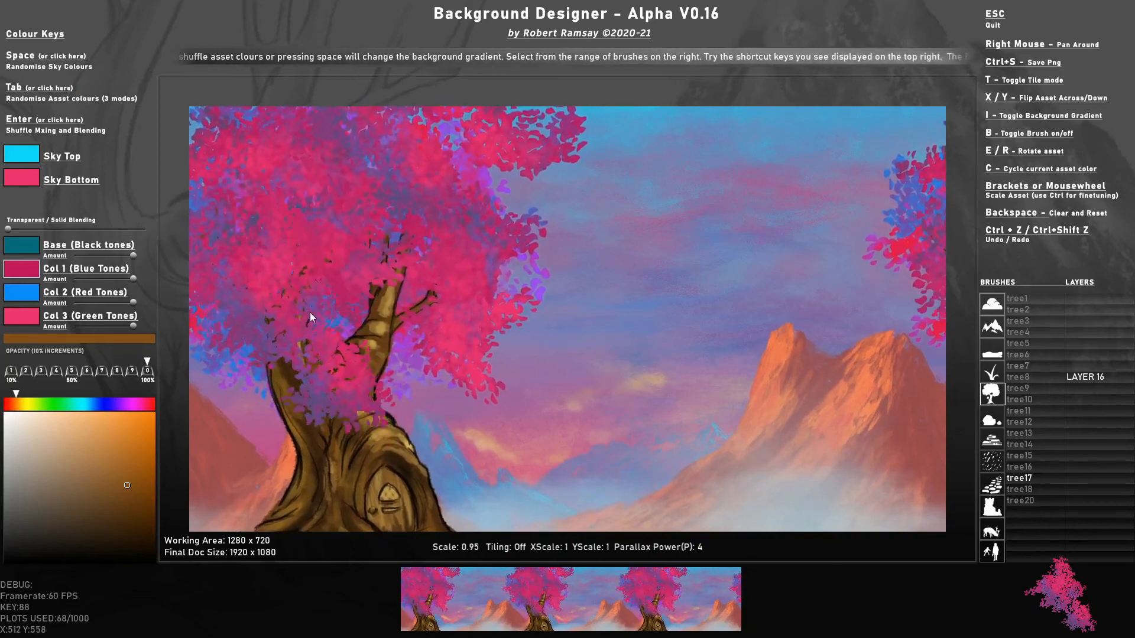
{"action": "scroll", "coordinate": [371, 275], "scroll_direction": "down", "scroll_amount": 3}
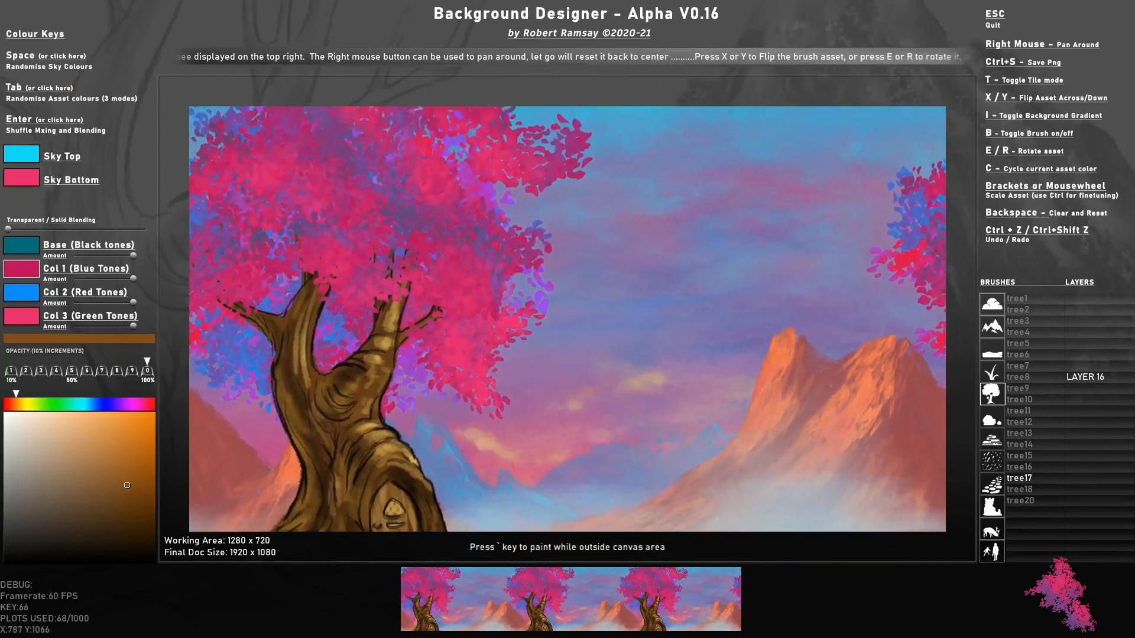
{"action": "key", "text": "p"}
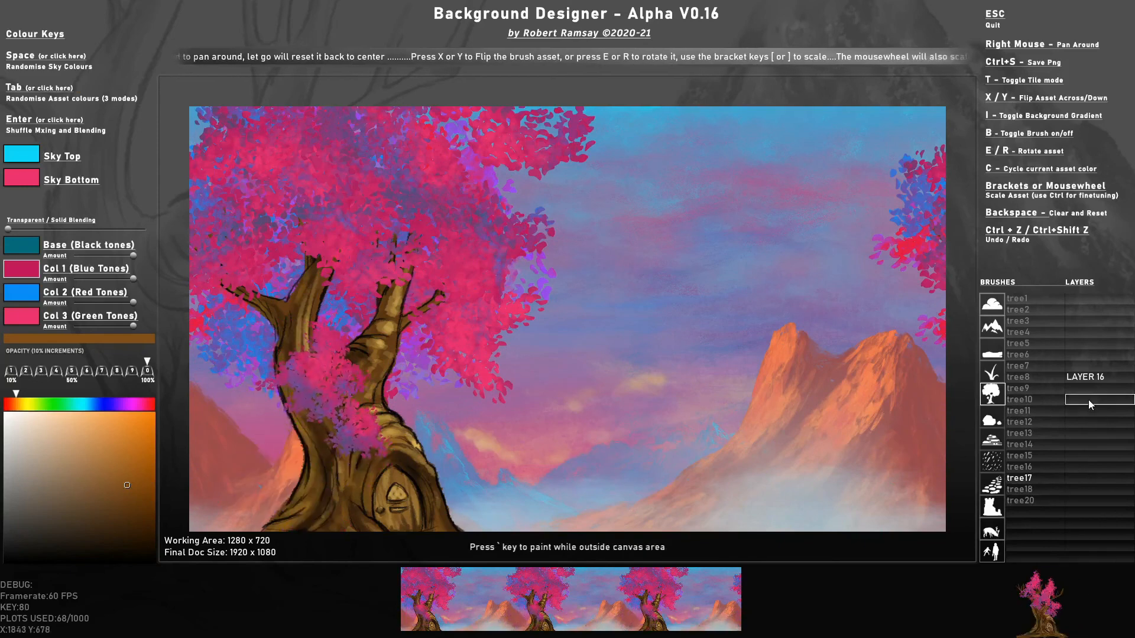
{"action": "left_click", "coordinate": [1076, 499]}
{"action": "left_click", "coordinate": [1086, 553]}
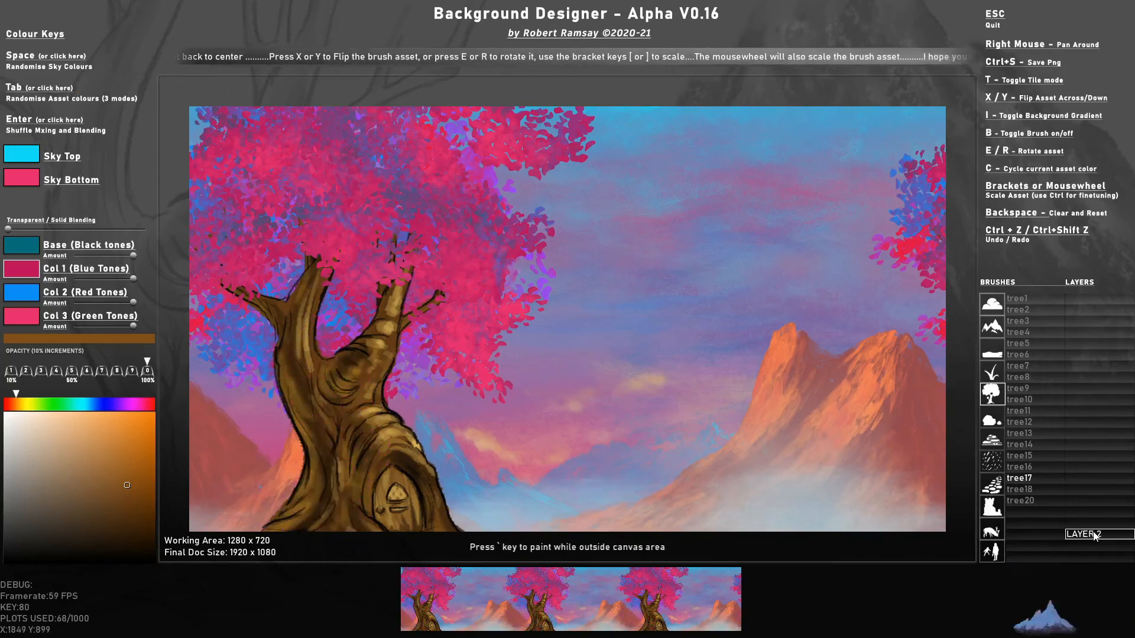
{"action": "left_click", "coordinate": [1093, 535]}
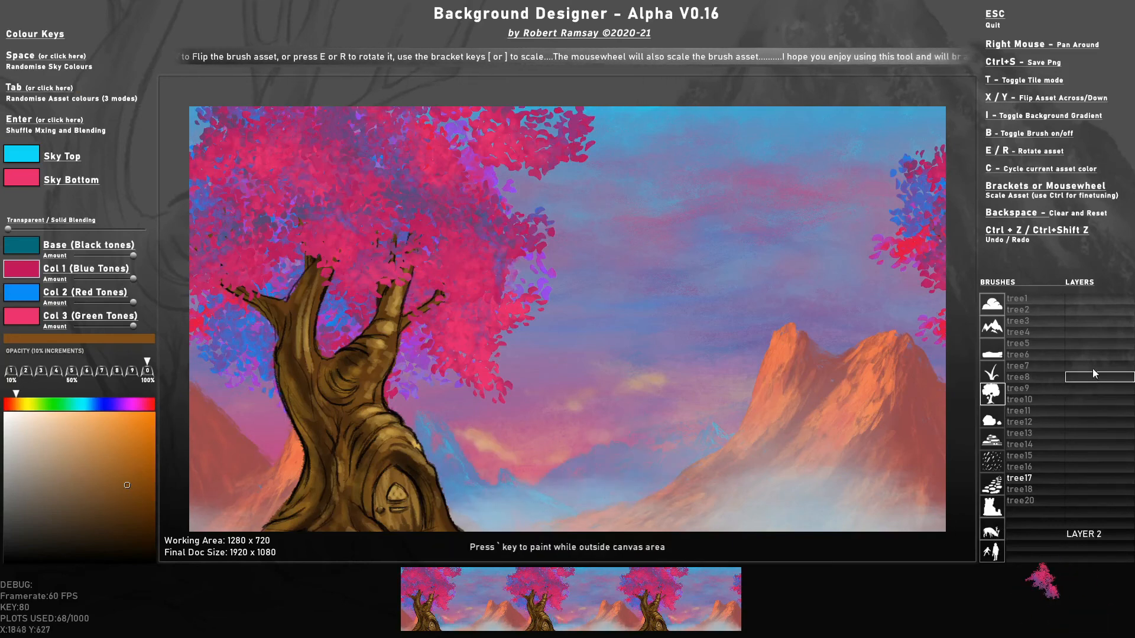
{"action": "left_click", "coordinate": [1086, 302]}
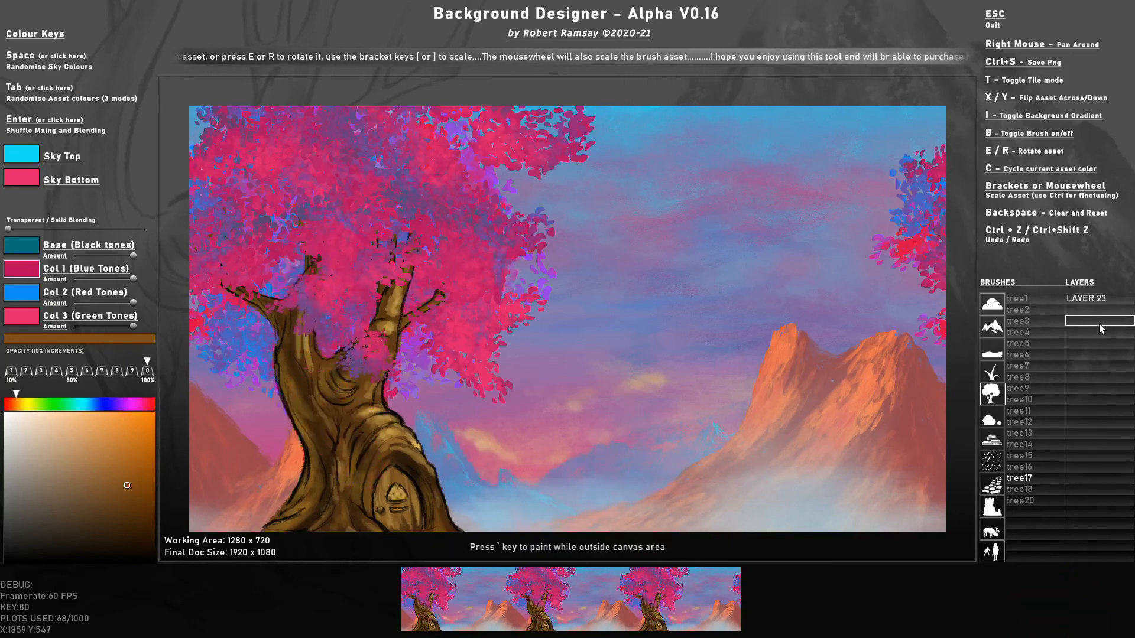
{"action": "left_click", "coordinate": [992, 371]}
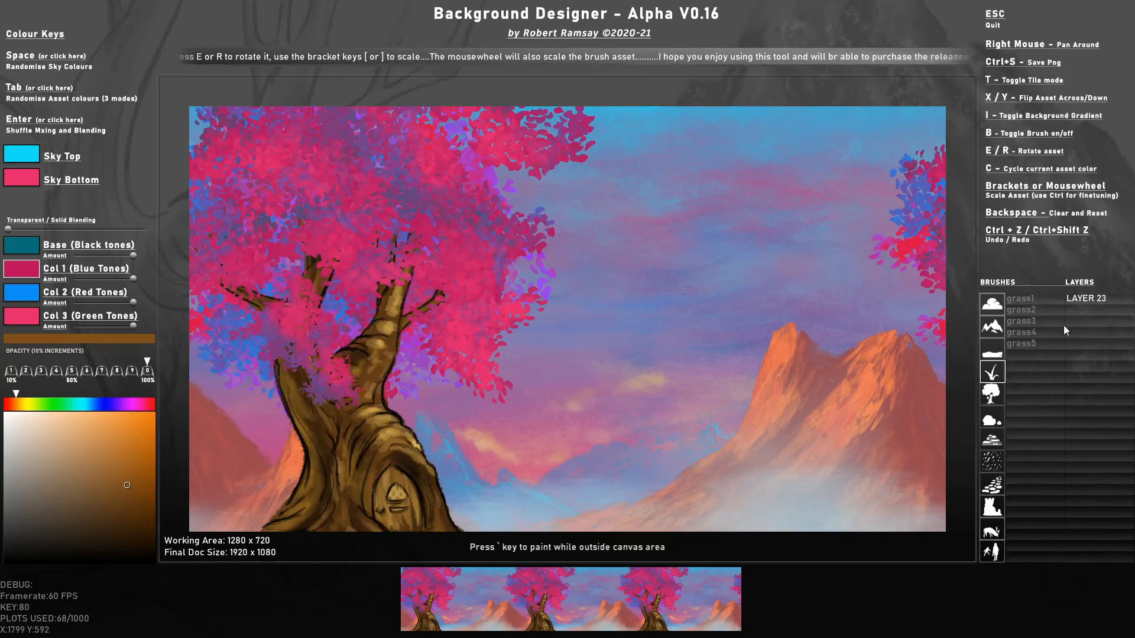
{"action": "left_click", "coordinate": [1033, 325]}
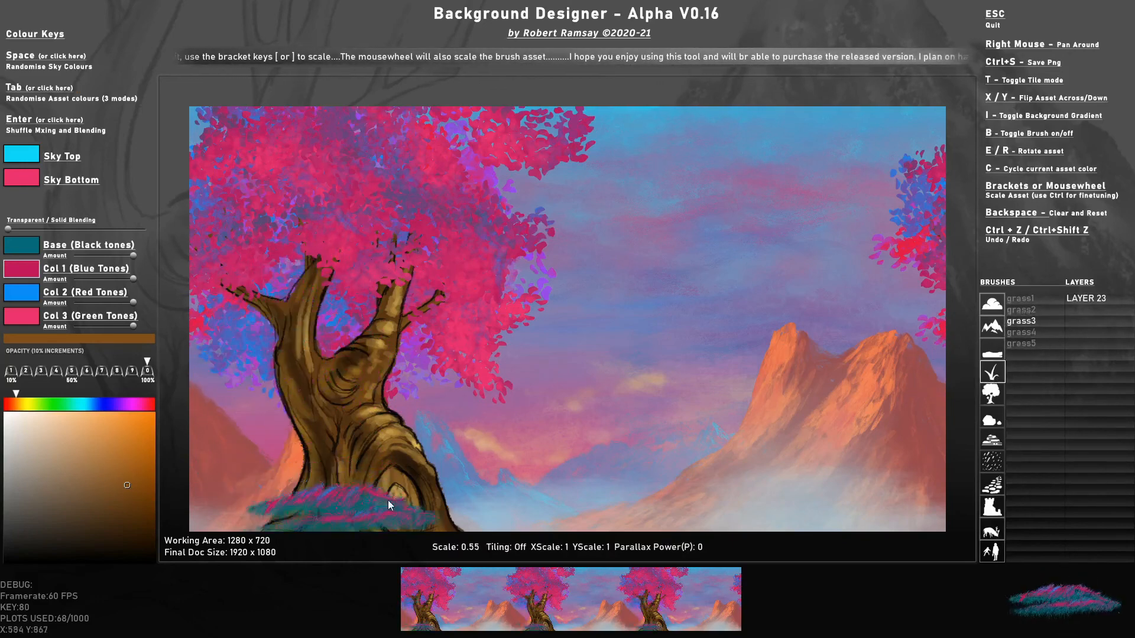
Enlarge the grass brush to scale 0.80 and randomise its colours until they are dark green, purple, light blue and deep blue
{"action": "key", "text": "Tab"}
{"action": "key", "text": "Tab"}
{"action": "key", "text": "Tab"}
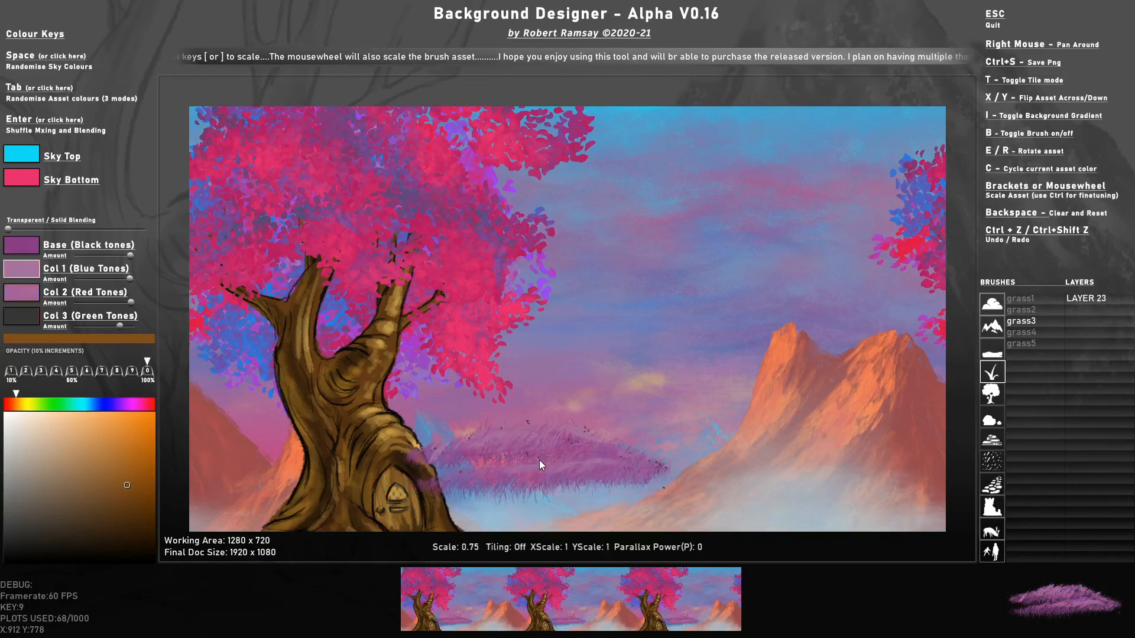
{"action": "key", "text": "Tab"}
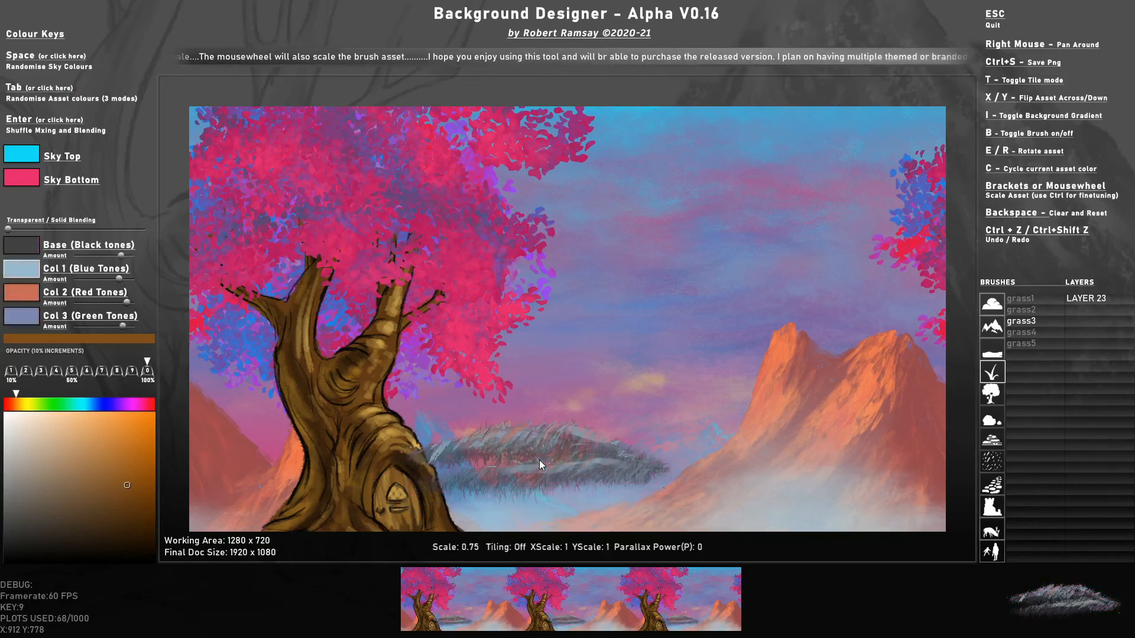
{"action": "key", "text": "Tab"}
{"action": "scroll", "coordinate": [539, 460], "scroll_direction": "up", "scroll_amount": 1}
{"action": "key", "text": "Tab"}
{"action": "key", "text": "Tab"}
{"action": "key", "text": "Tab"}
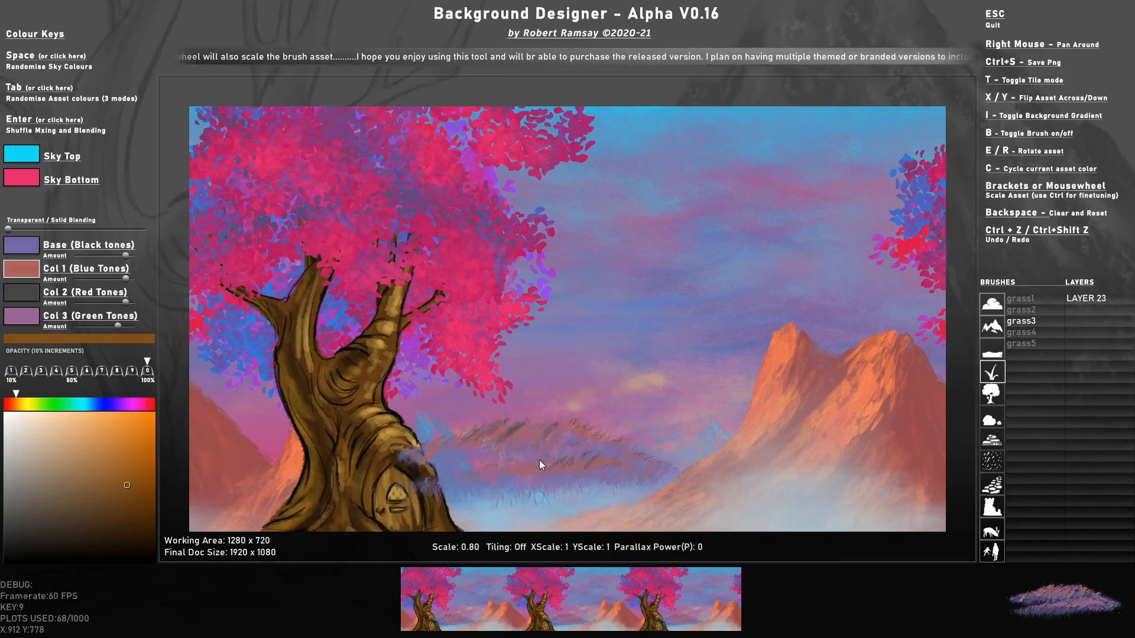
{"action": "key", "text": "Tab"}
{"action": "key", "text": "Tab"}
{"action": "key", "text": "Tab"}
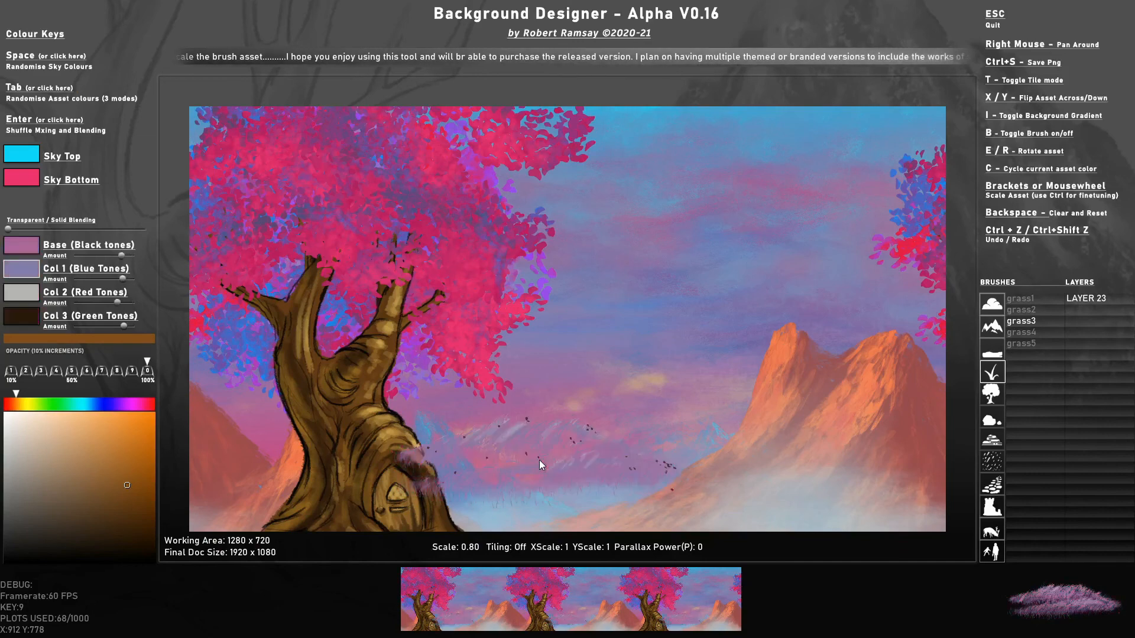
{"action": "key", "text": "Tab"}
{"action": "key", "text": "Tab"}
{"action": "key", "text": "Tab"}
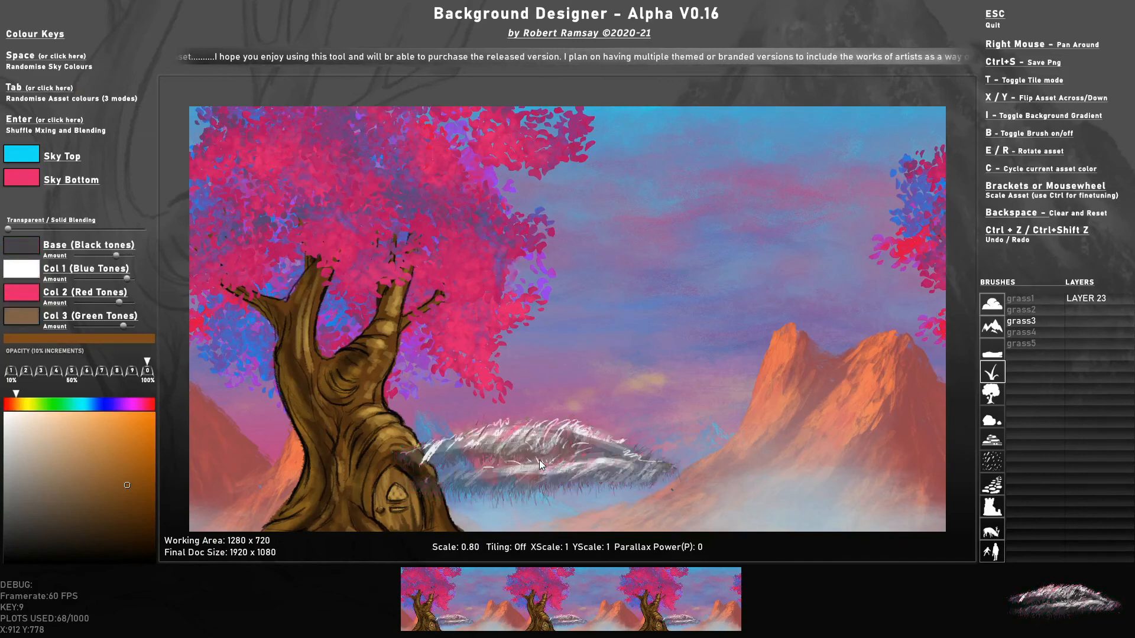
{"action": "key", "text": "Tab"}
{"action": "key", "text": "Tab"}
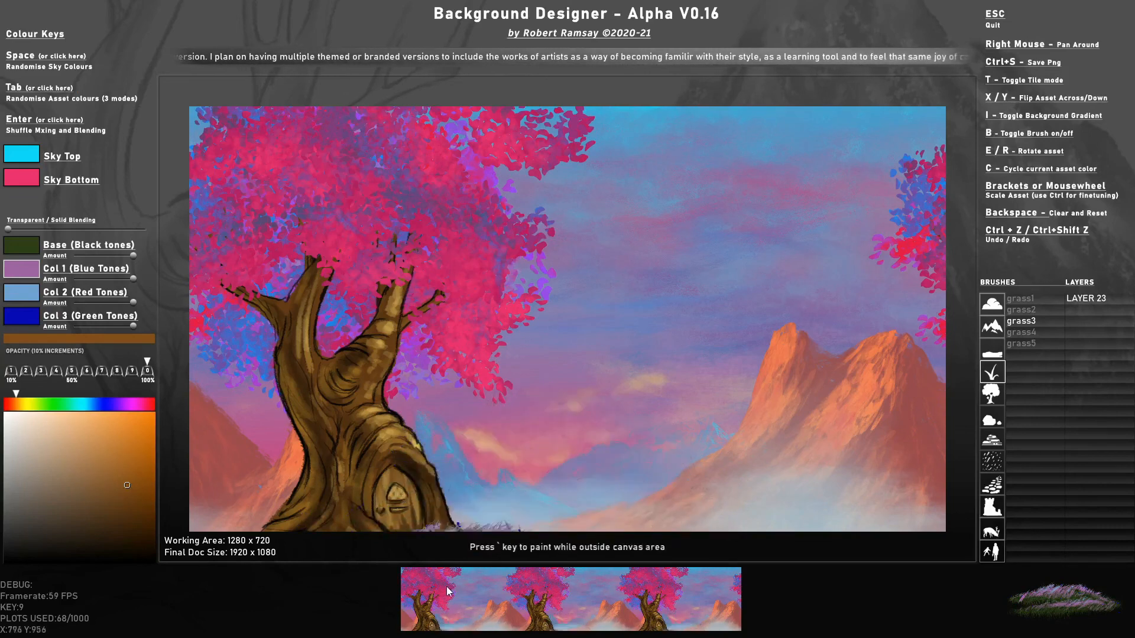
Stamp grass3 several times along the base of the tree on layer 23, flipping it horizontally before the last stamp
{"action": "left_click", "coordinate": [448, 554]}
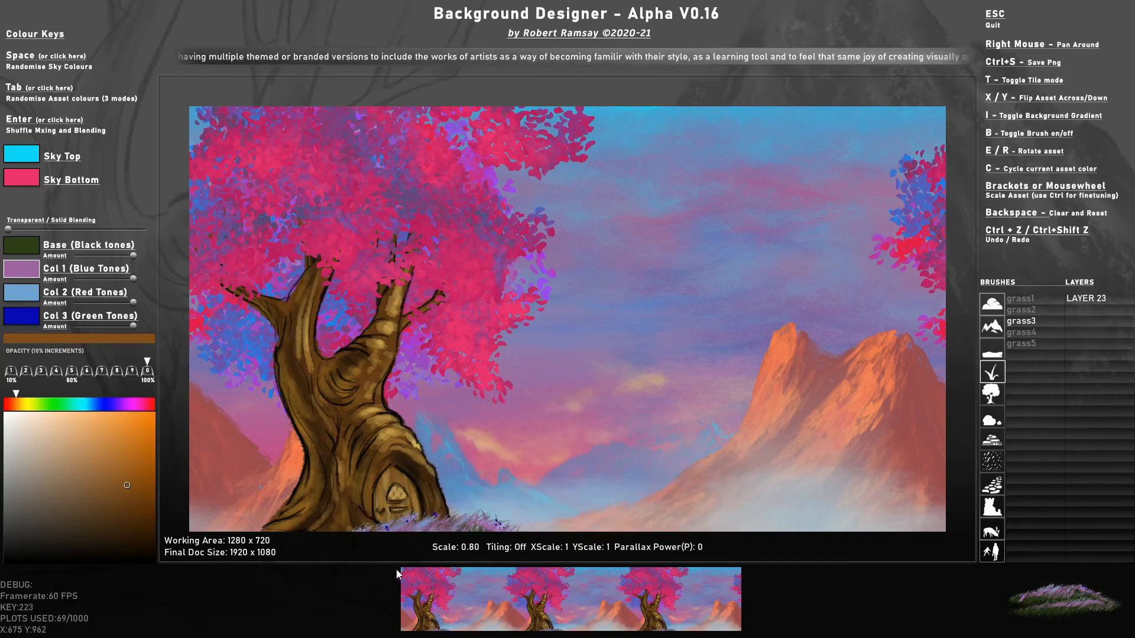
{"action": "left_click", "coordinate": [374, 568]}
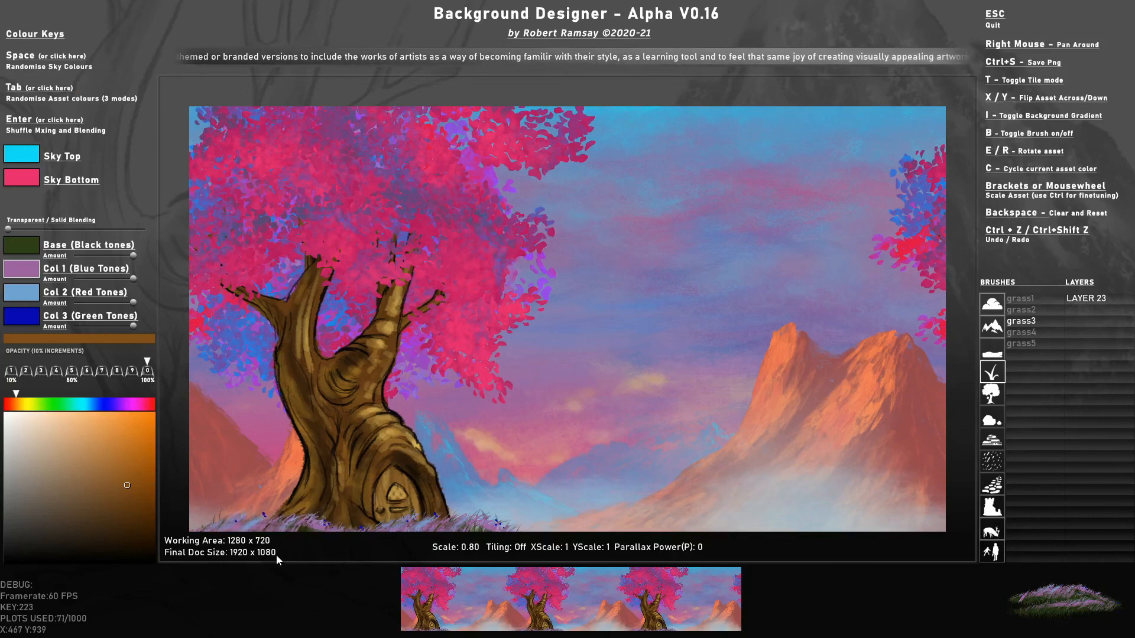
{"action": "left_click", "coordinate": [276, 554]}
{"action": "key", "text": "x"}
{"action": "left_click", "coordinate": [360, 542]}
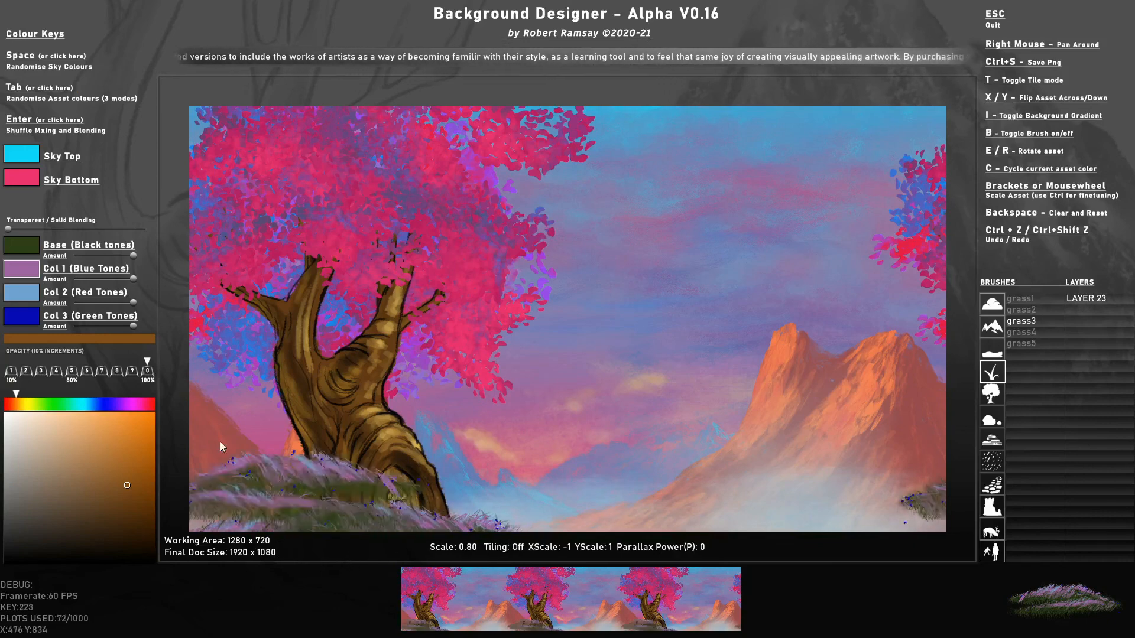
Change Col 3 (Green Tones) to a bright yellow-green
{"action": "left_click", "coordinate": [25, 318]}
{"action": "left_click_drag", "start_coordinate": [76, 405], "coordinate": [34, 405]}
{"action": "left_click_drag", "start_coordinate": [114, 449], "coordinate": [152, 414]}
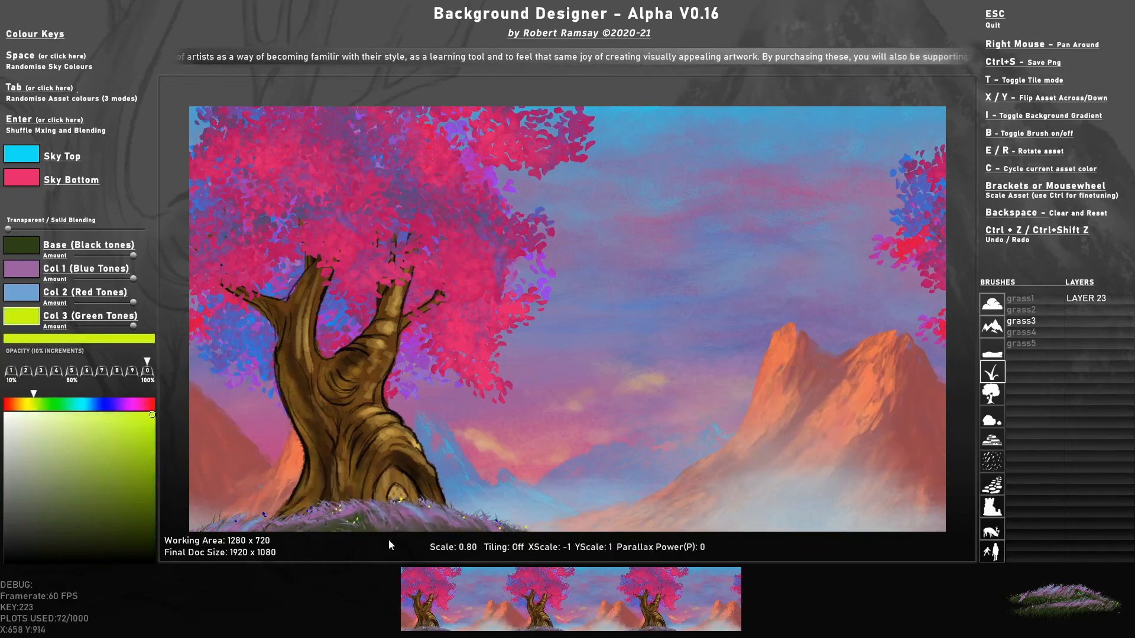
Stamp grass3 at scale 0.80 and grass4 at scale 0.30 along the canvas's bottom edge below the right-hand mountain
{"action": "left_click", "coordinate": [754, 559]}
{"action": "left_click", "coordinate": [1034, 332]}
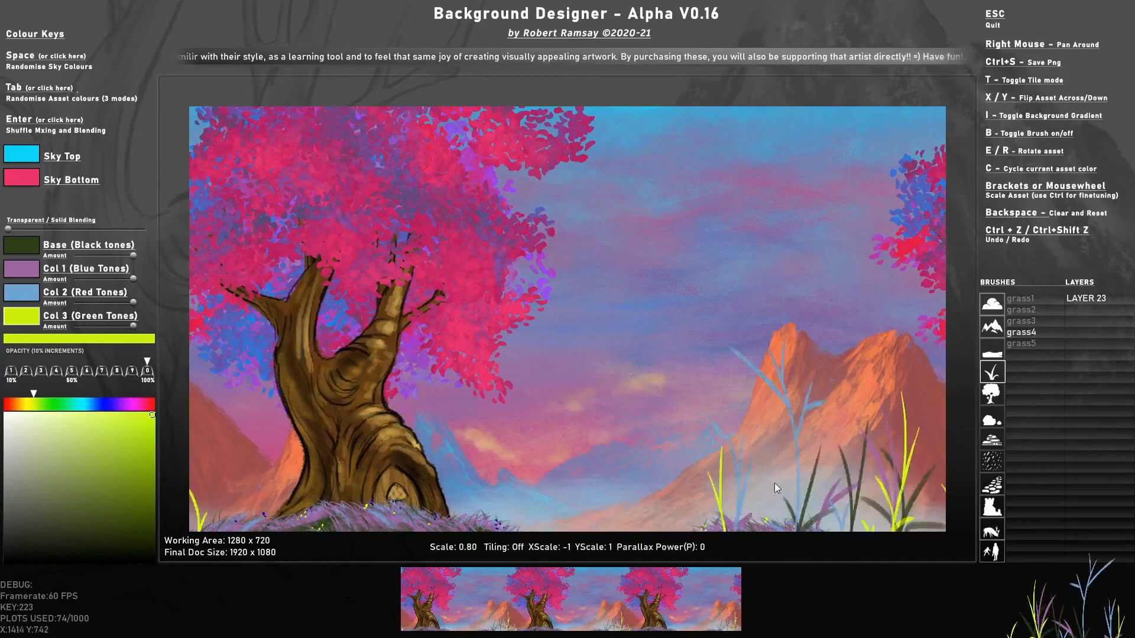
{"action": "scroll", "coordinate": [765, 493], "scroll_direction": "down", "scroll_amount": 1}
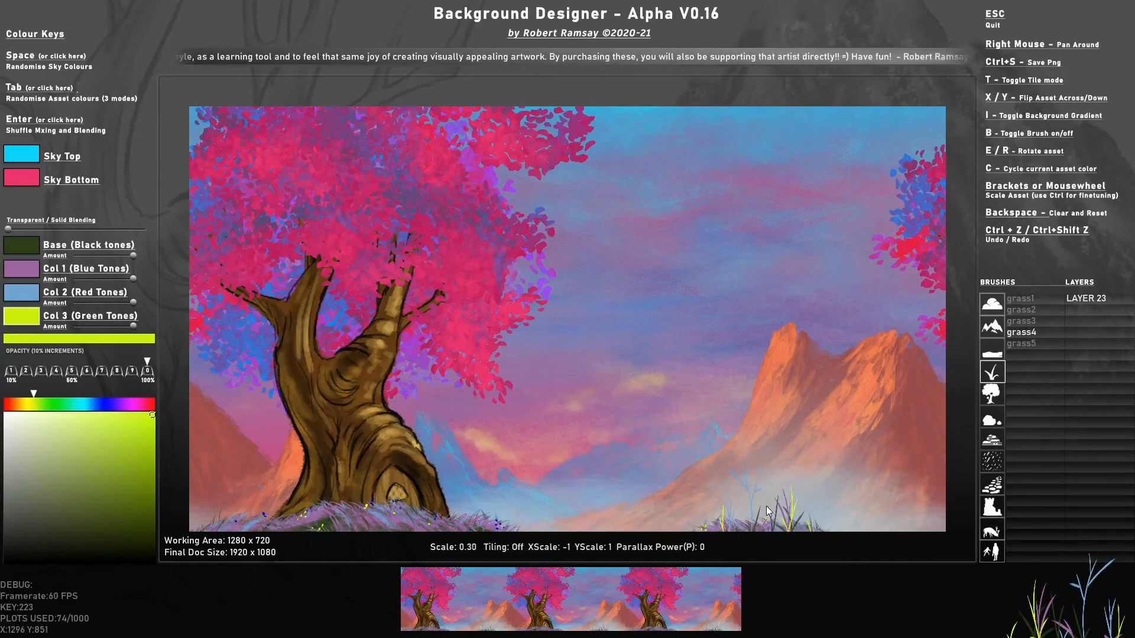
Stamp grass5 at scale 0.65 along the canvas's bottom edge, flipping it horizontally between stamps
{"action": "left_click", "coordinate": [1026, 346]}
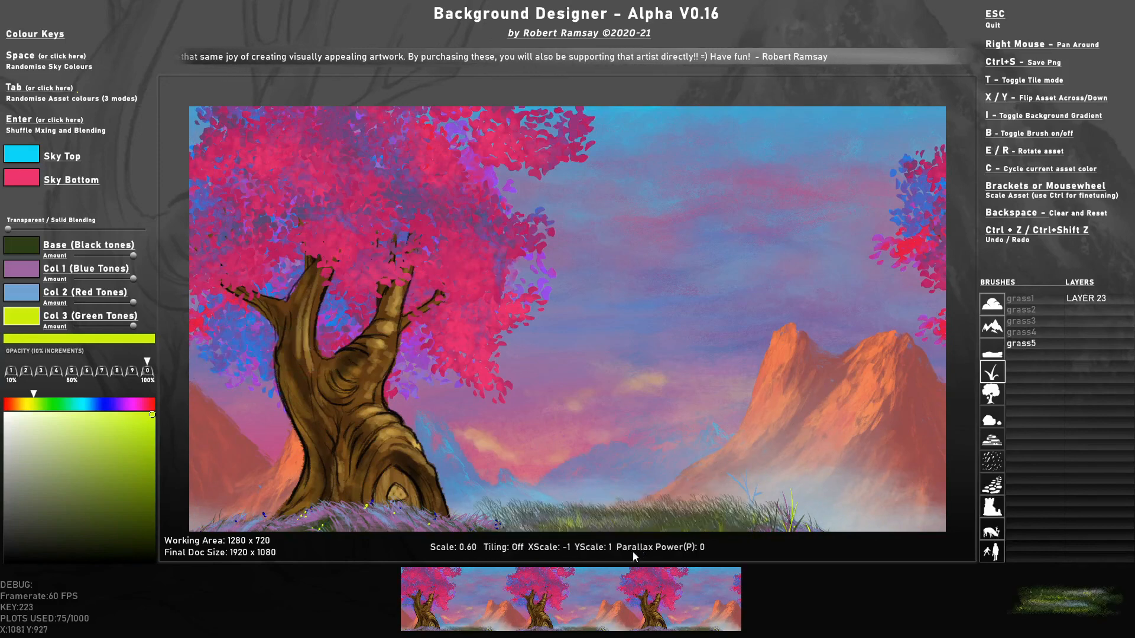
{"action": "key", "text": "grave"}
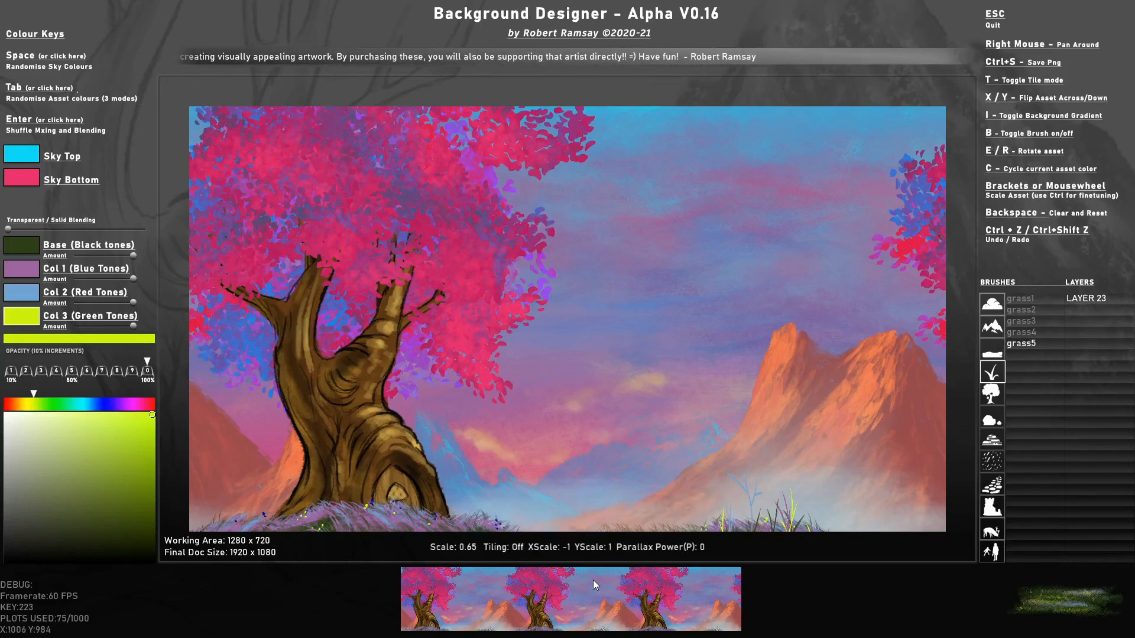
{"action": "key", "text": "x"}
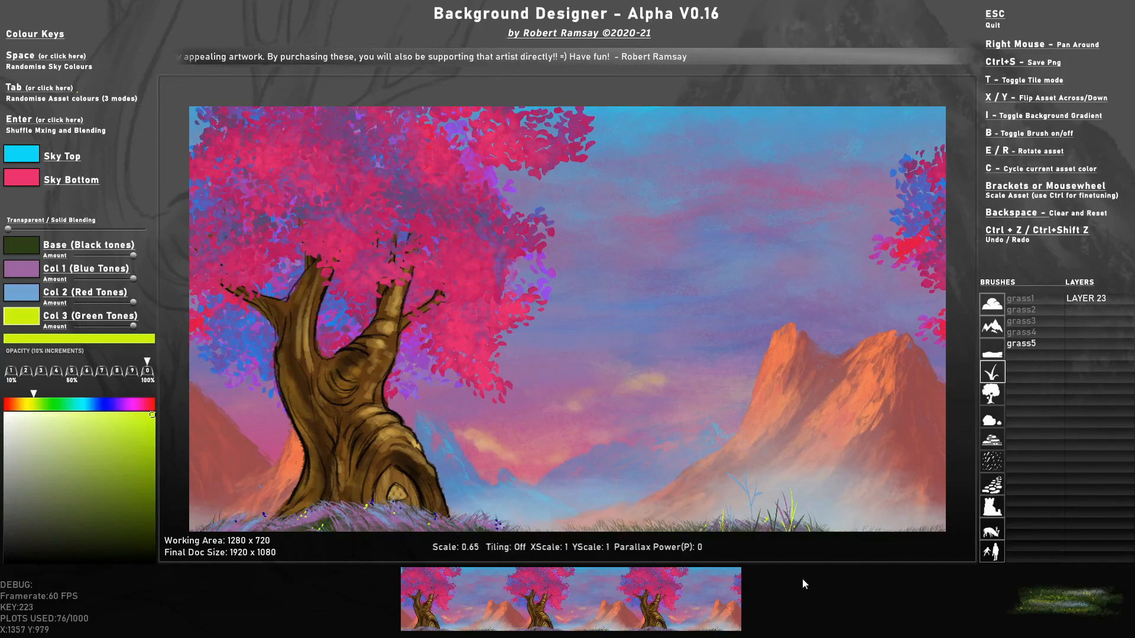
{"action": "key", "text": "grave"}
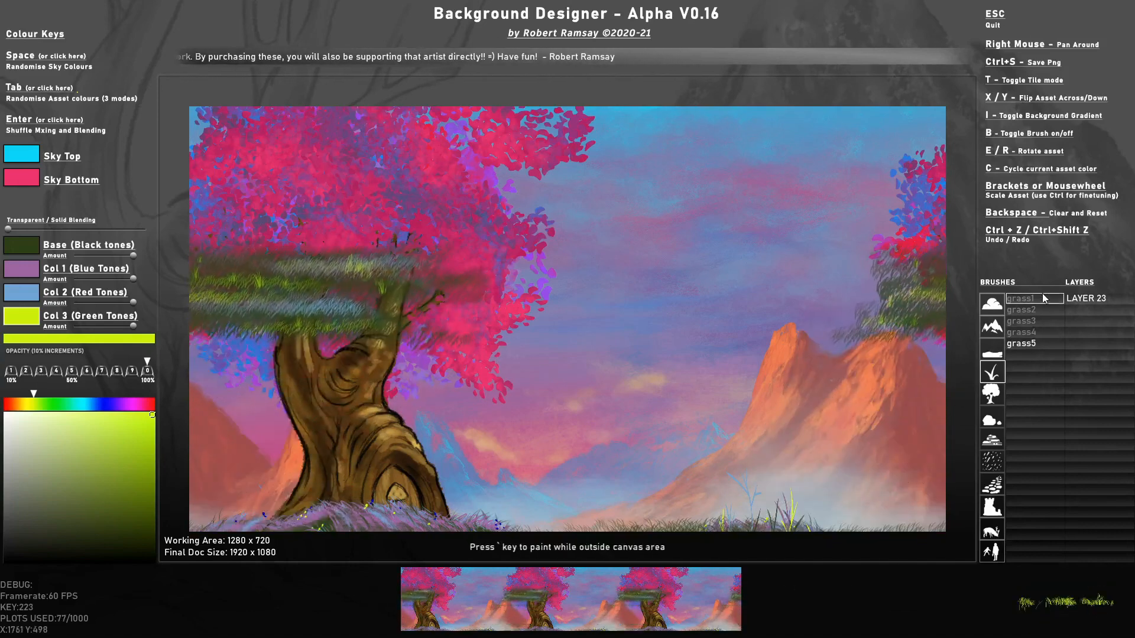
Stamp grass1 at scale 0.65 over the bottom-edge grass on layer 23 and set the parallax power to 4
{"action": "left_click", "coordinate": [1033, 302]}
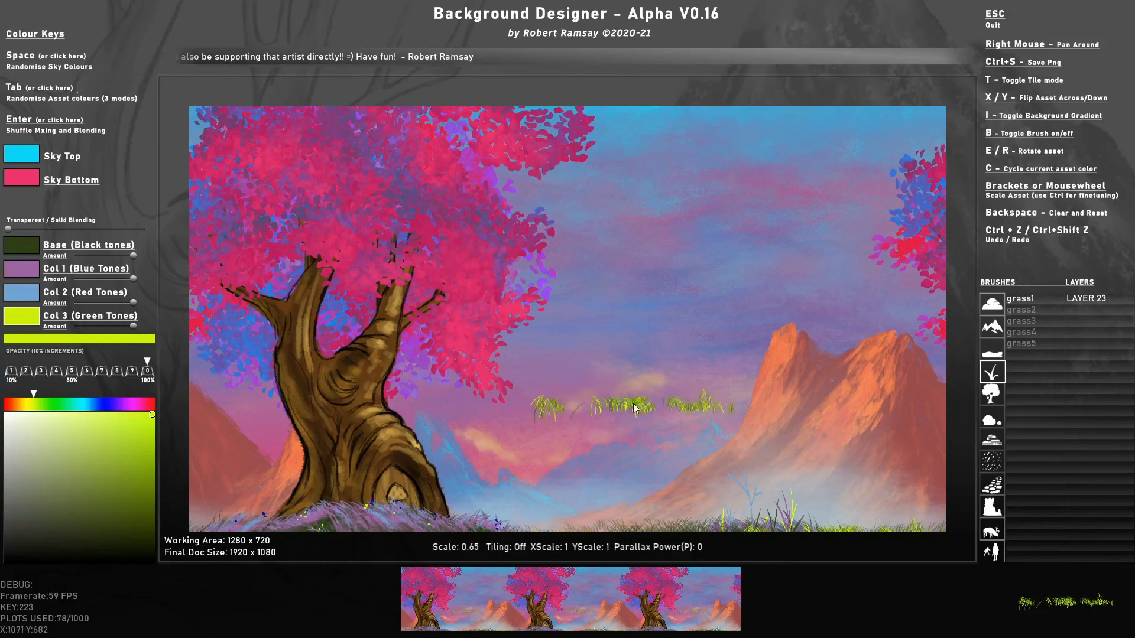
{"action": "key", "text": "p"}
{"action": "key", "text": "p"}
{"action": "key", "text": "p"}
{"action": "key", "text": "p"}
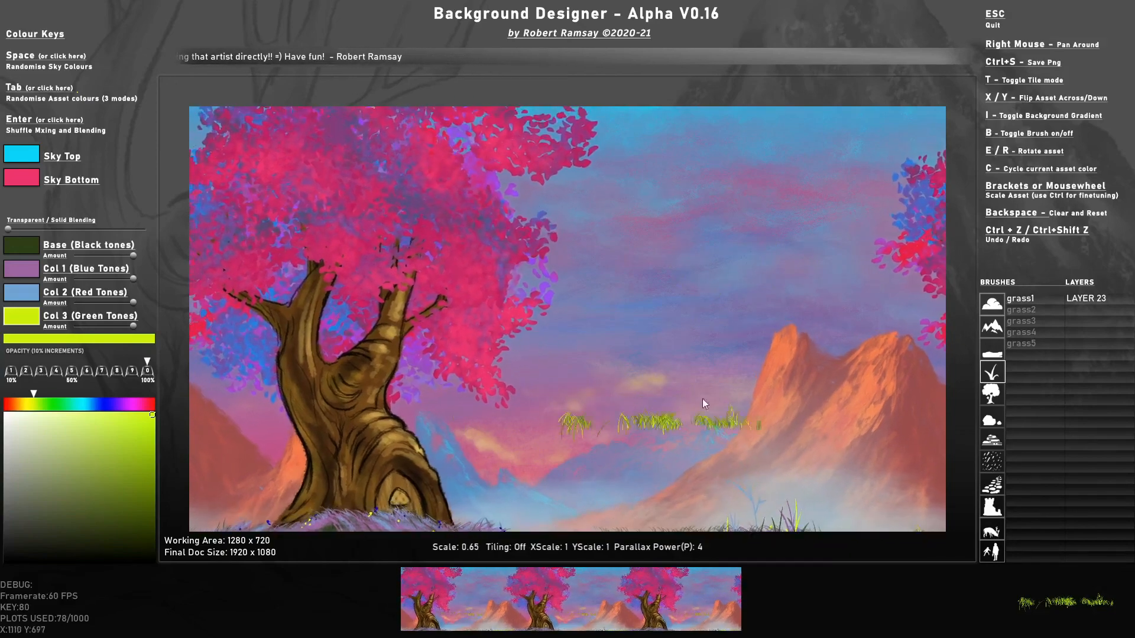